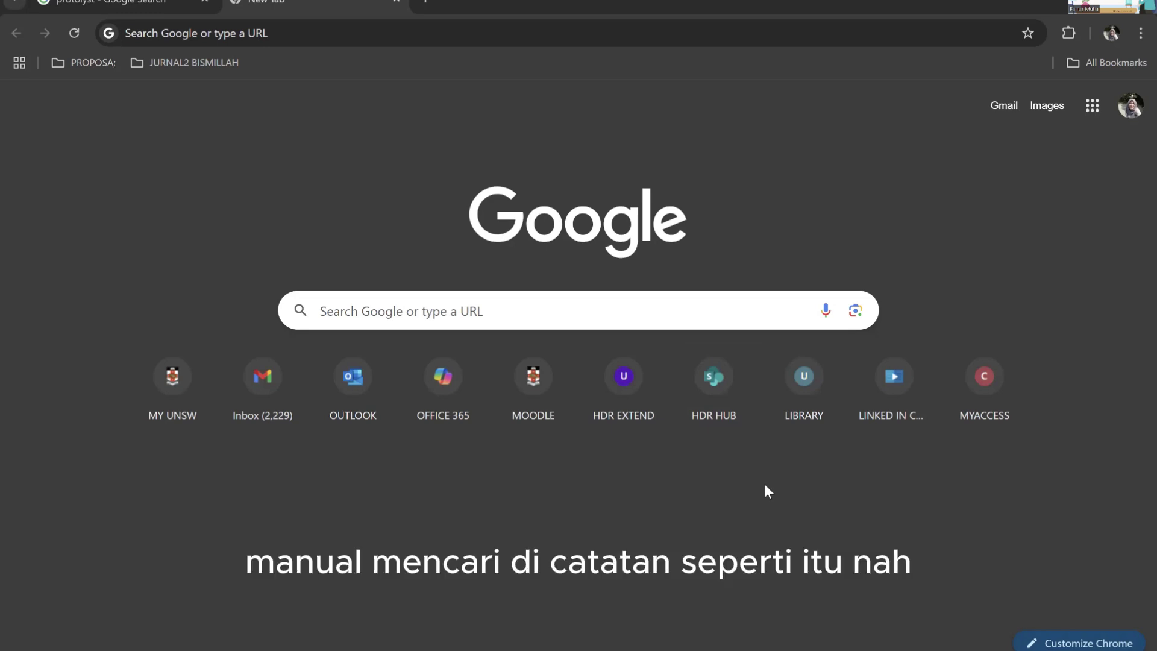
Search Google for "protolyst" and open the official Protolyst website from the results
click(407, 309)
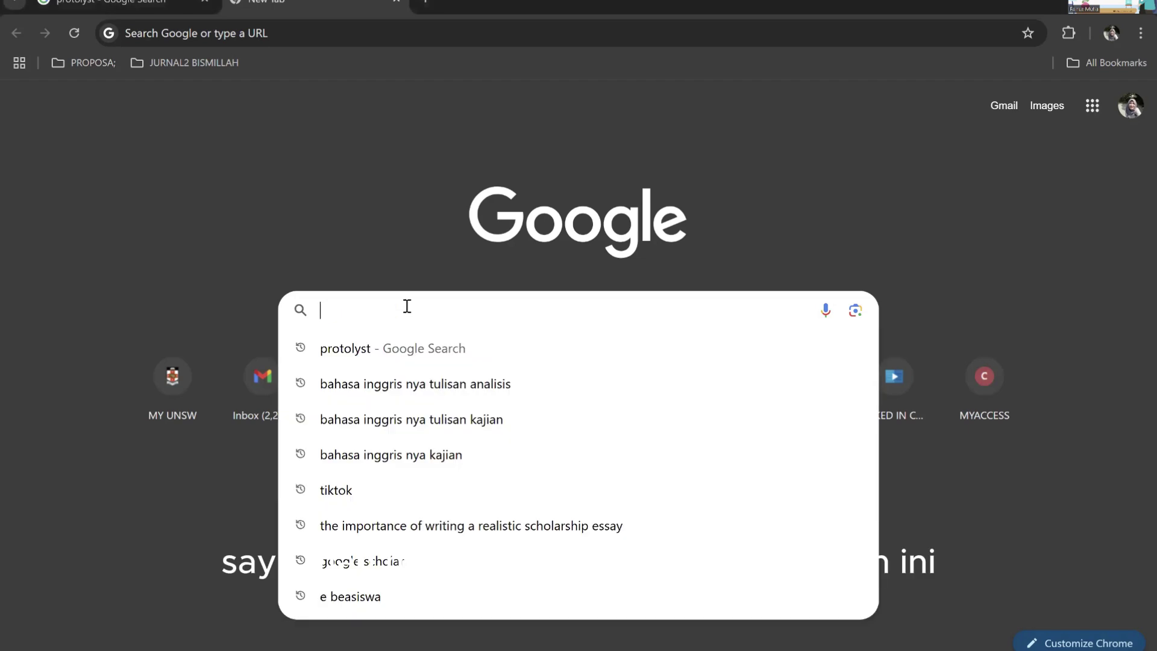
click(238, 126)
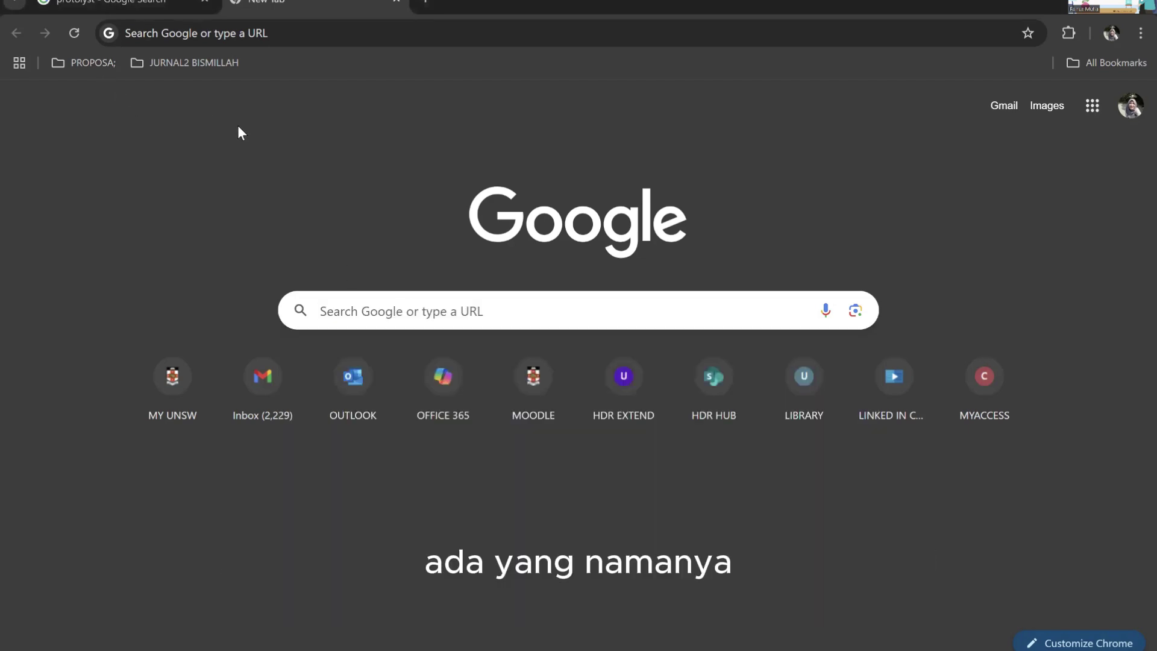
click(216, 46)
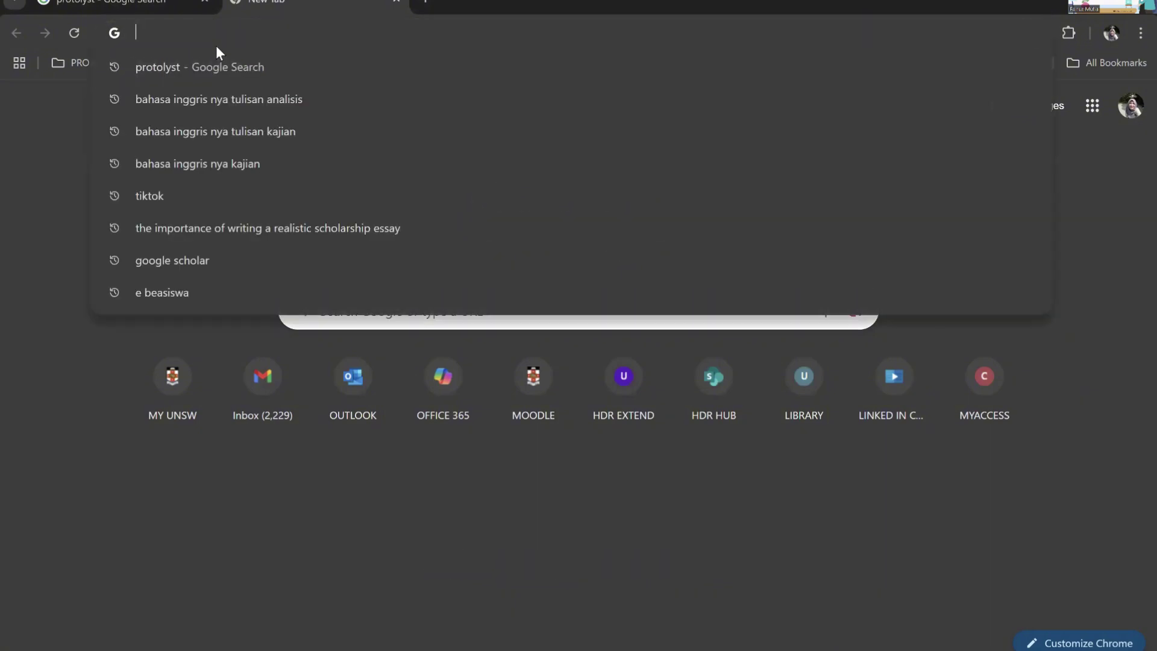
text(proto)
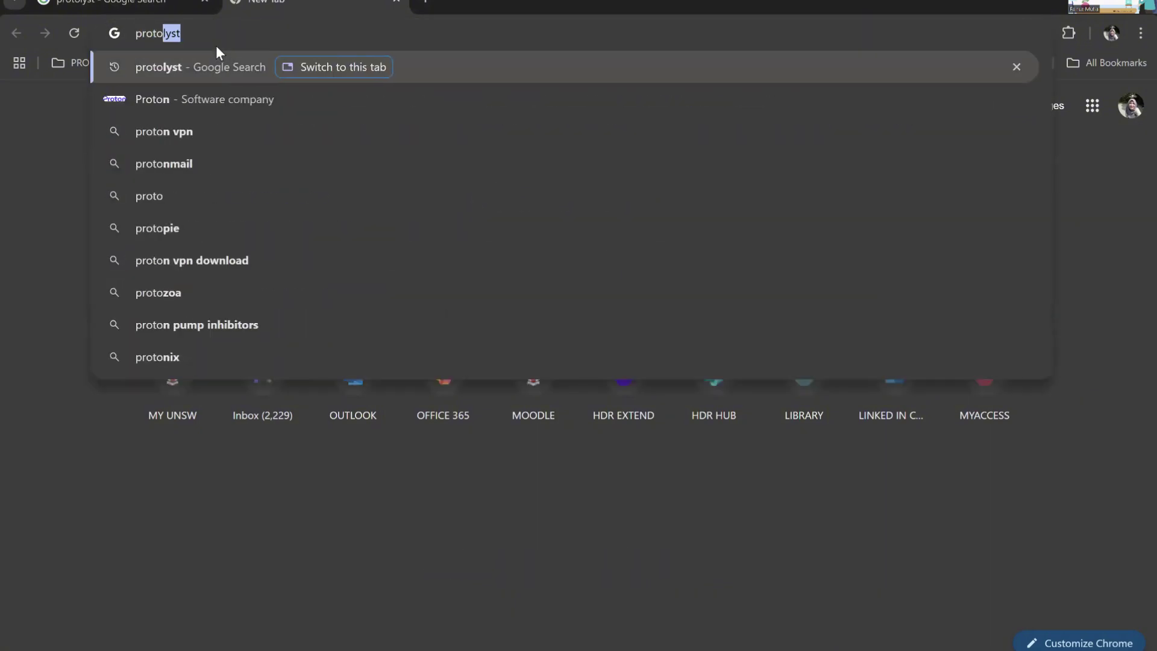
text(lyst)
key(Return)
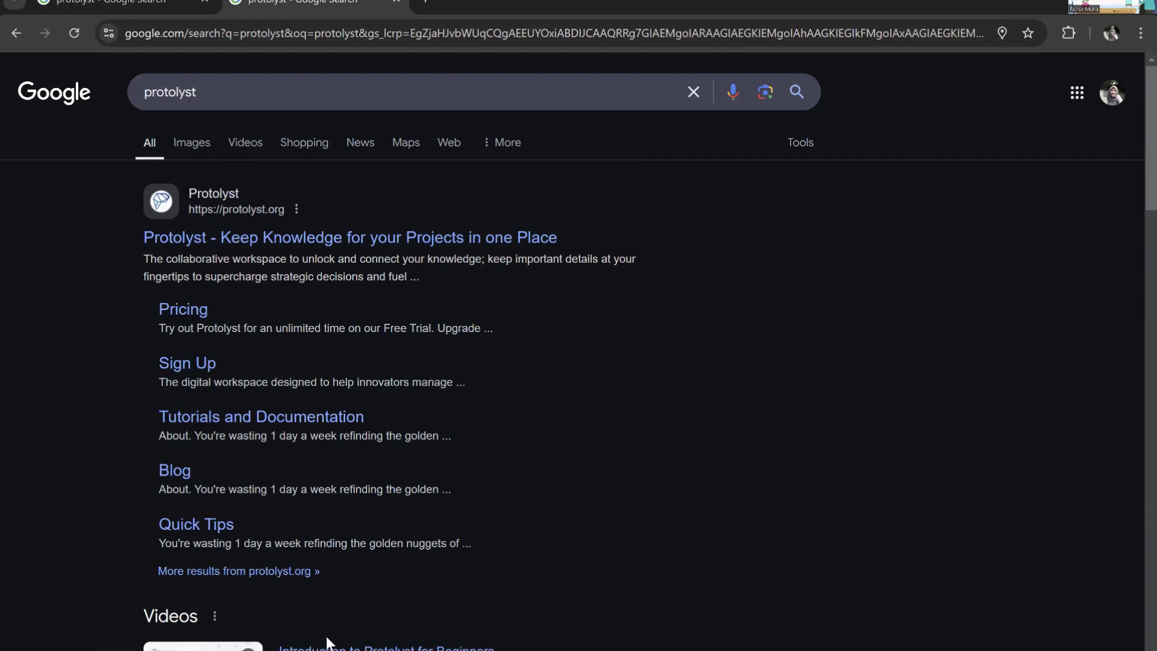
click(316, 239)
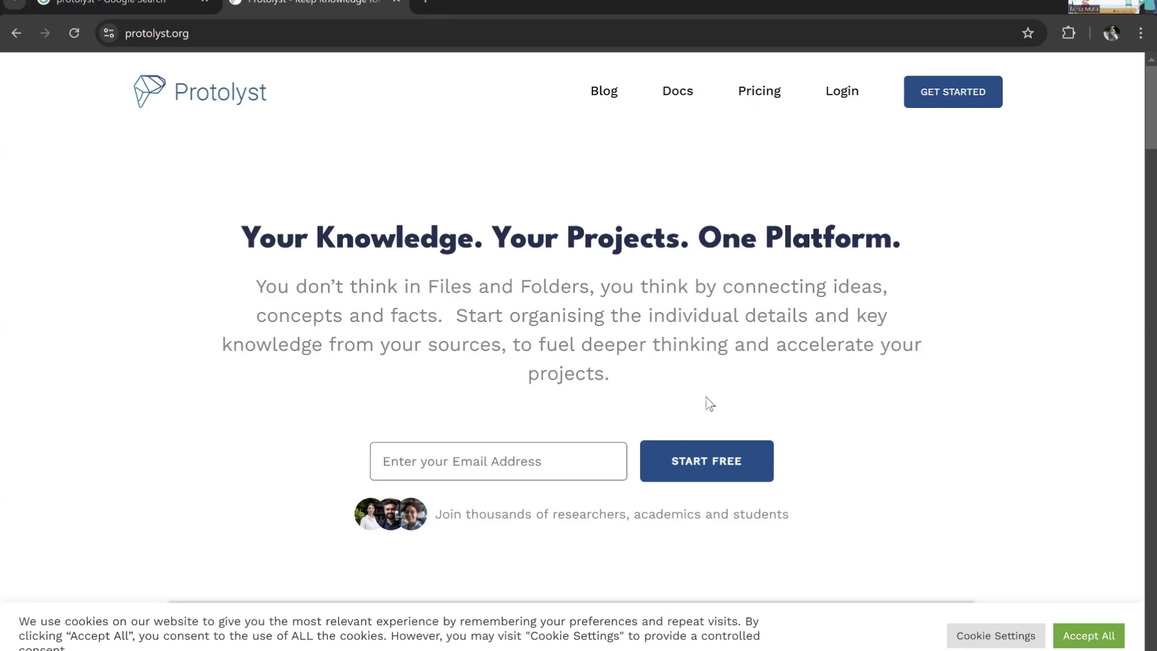
Open Protolyst's pricing page and compare the Free, Pro, Team and Enterprise plans, including the student discount listed under Pro
scroll(680, 455, down, 1)
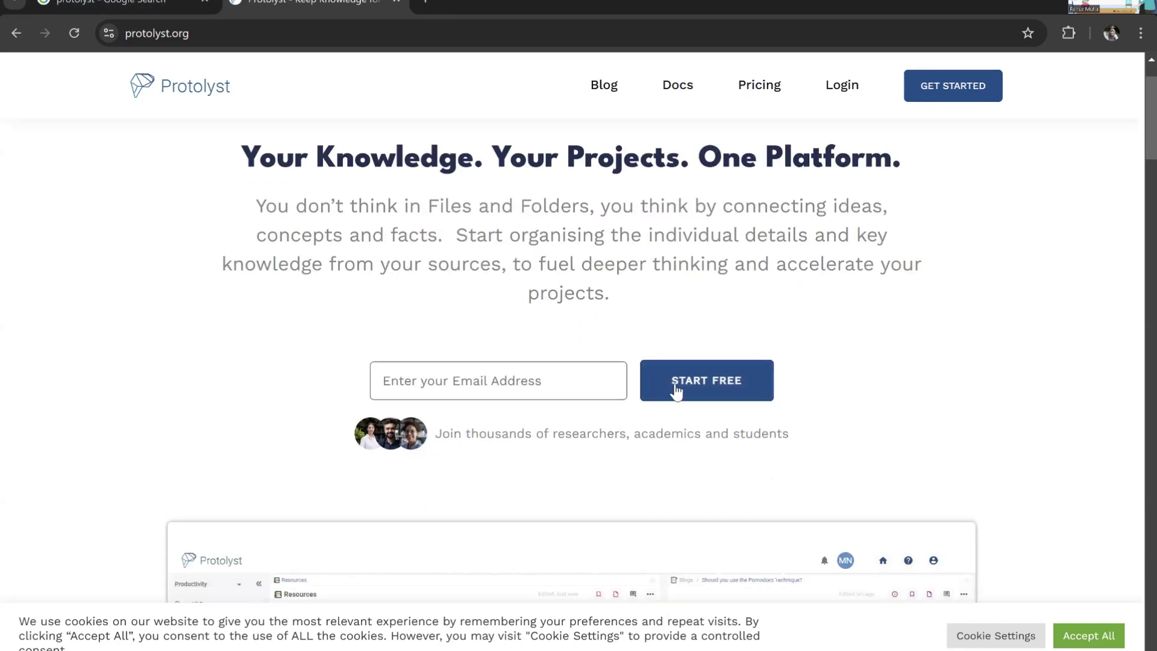
click(757, 92)
scroll(657, 232, down, 3)
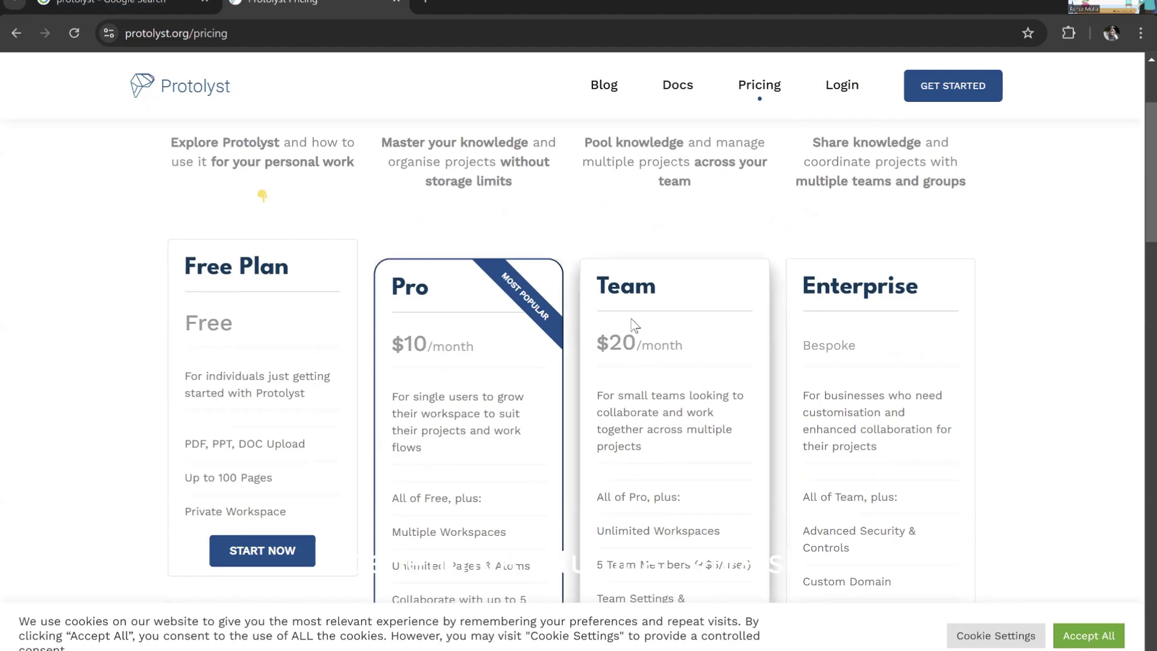
scroll(639, 307, down, 4)
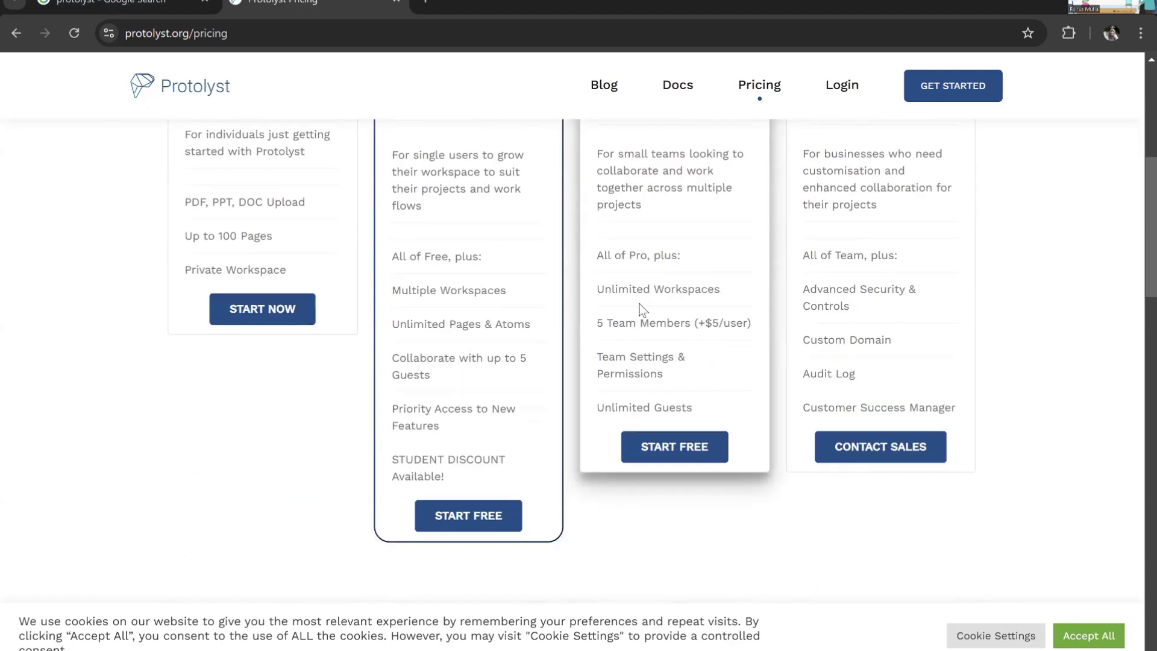
scroll(643, 311, up, 6)
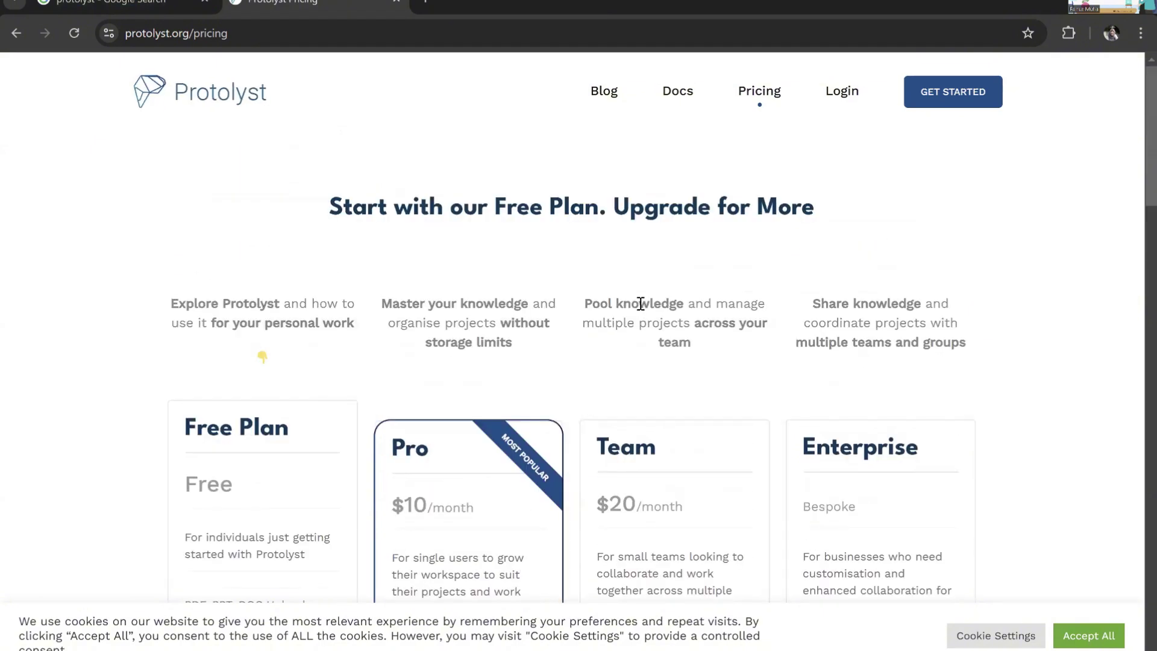
scroll(610, 320, down, 5)
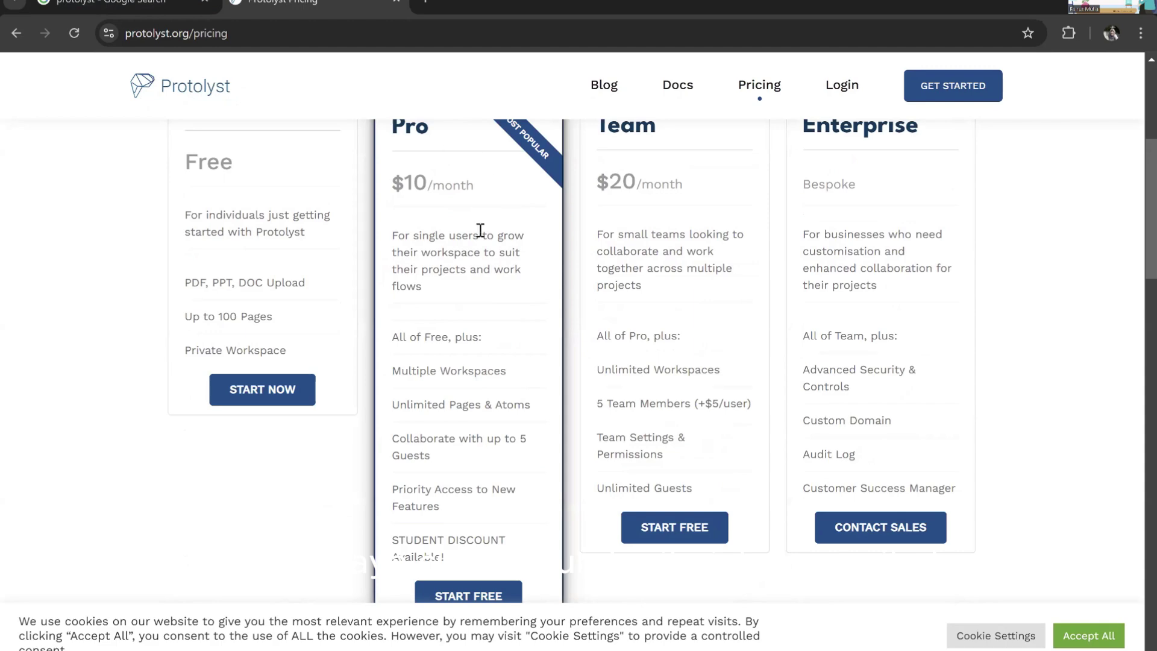
scroll(508, 257, up, 3)
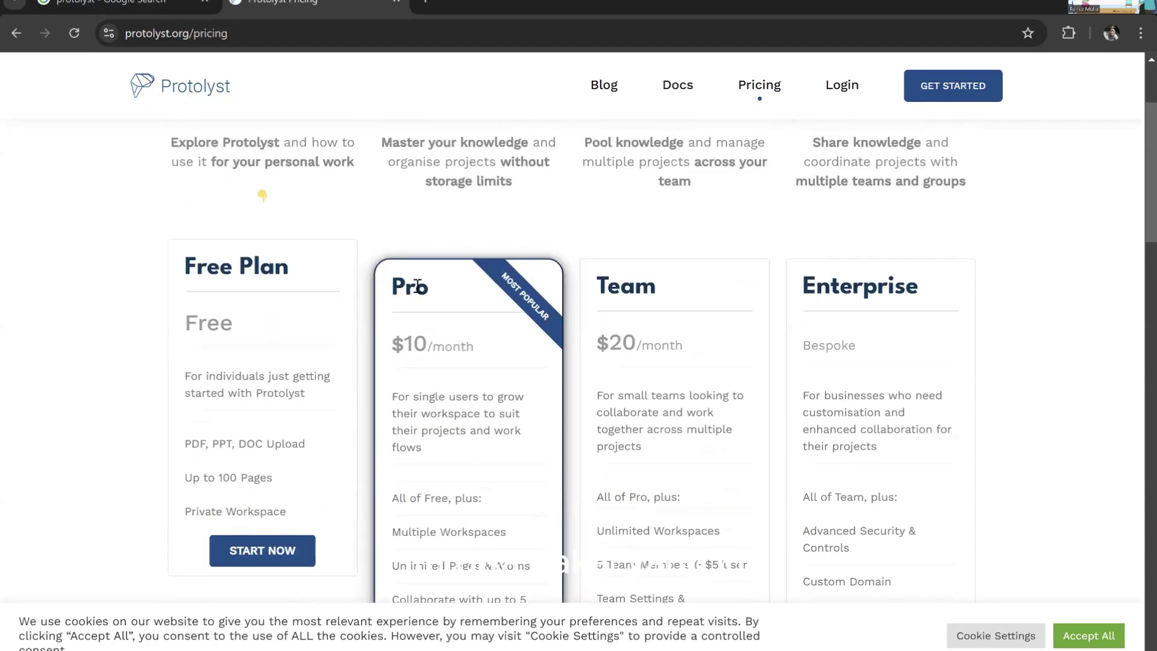
scroll(456, 393, down, 1)
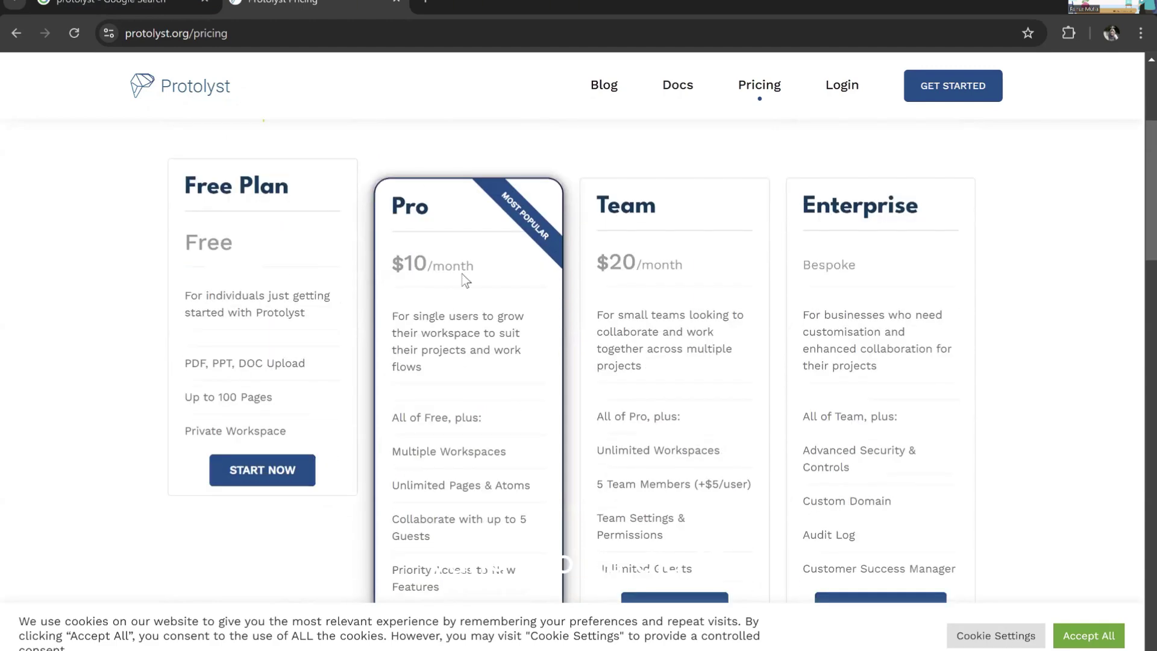
scroll(434, 300, down, 2)
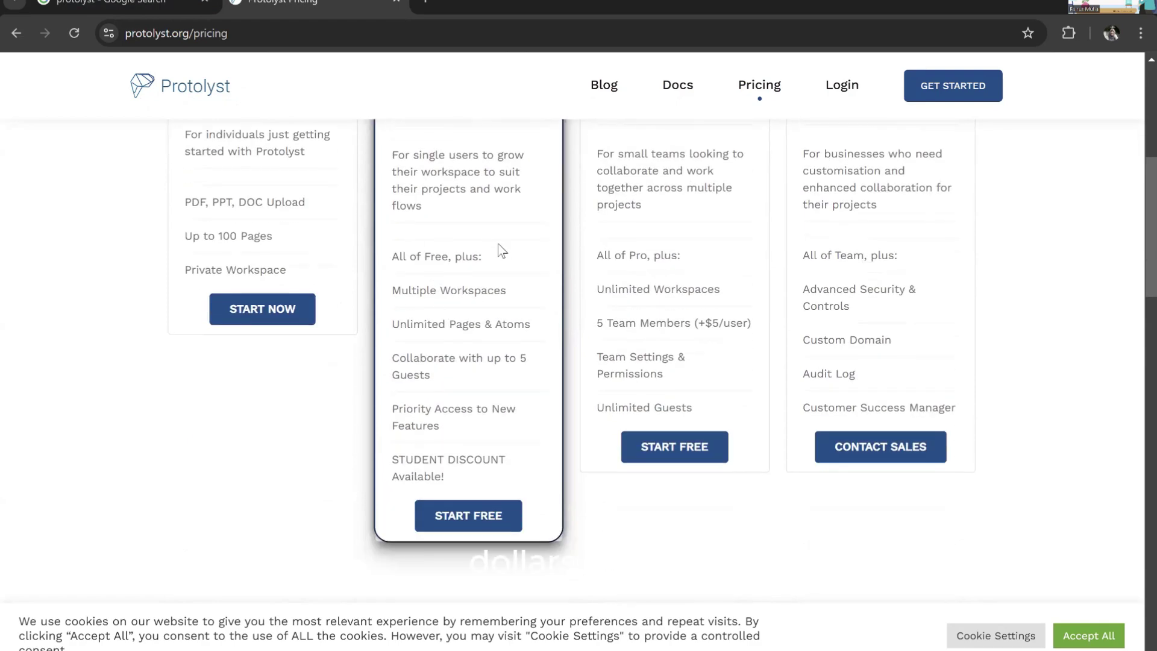
drag(392, 459, 497, 480)
click(486, 469)
Expand the "Who is Protolyst for?" question in the Product FAQs and read its answer, highlighting the key phrases
scroll(533, 406, down, 1)
scroll(543, 392, down, 5)
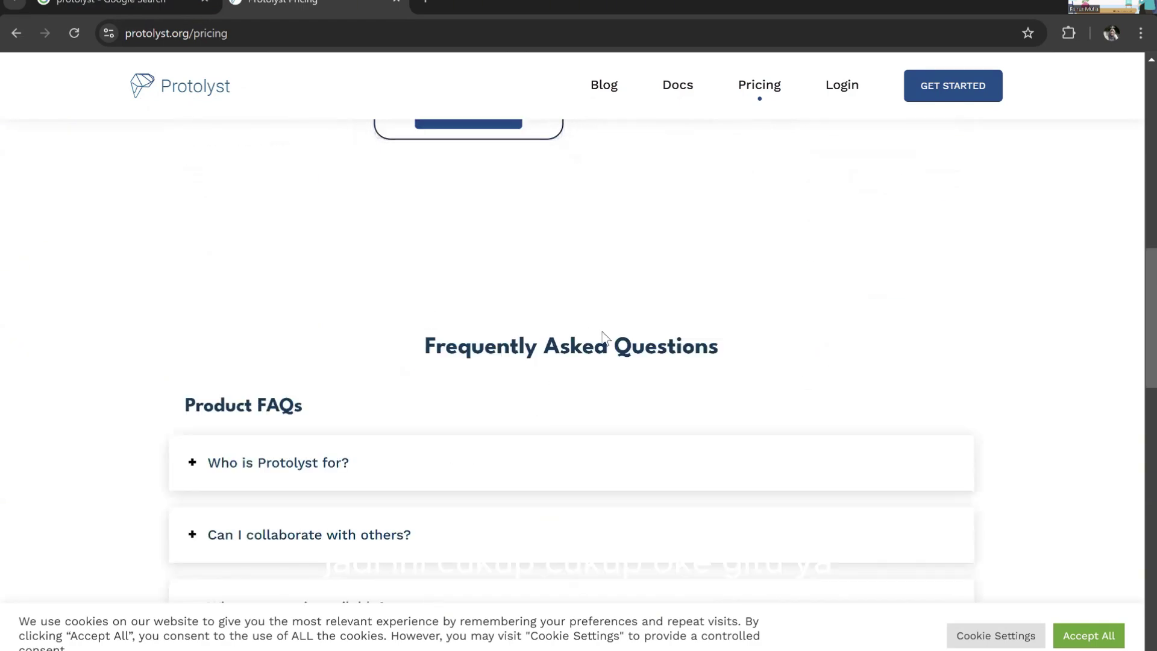
scroll(599, 344, down, 3)
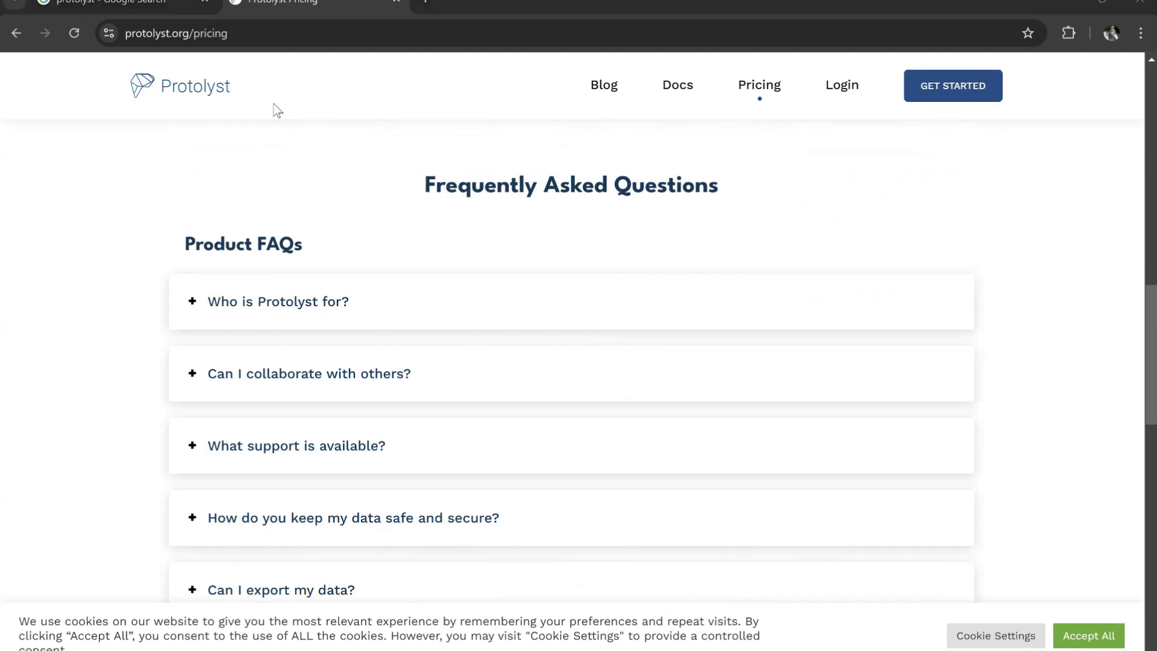
click(259, 312)
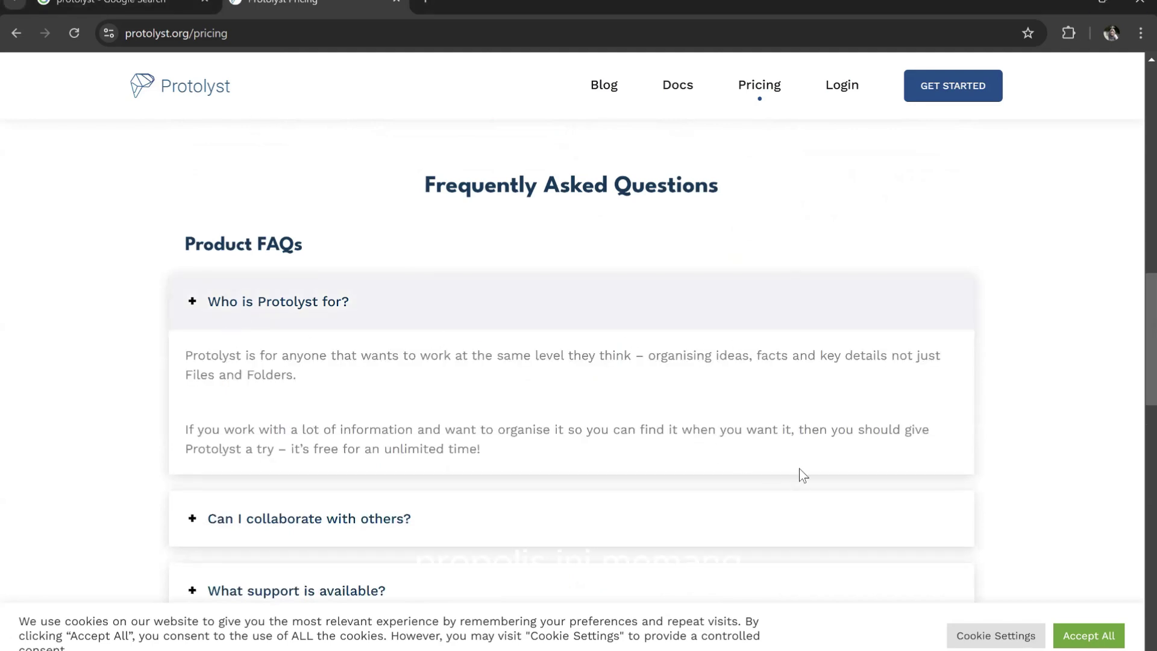
drag(650, 360, 705, 384)
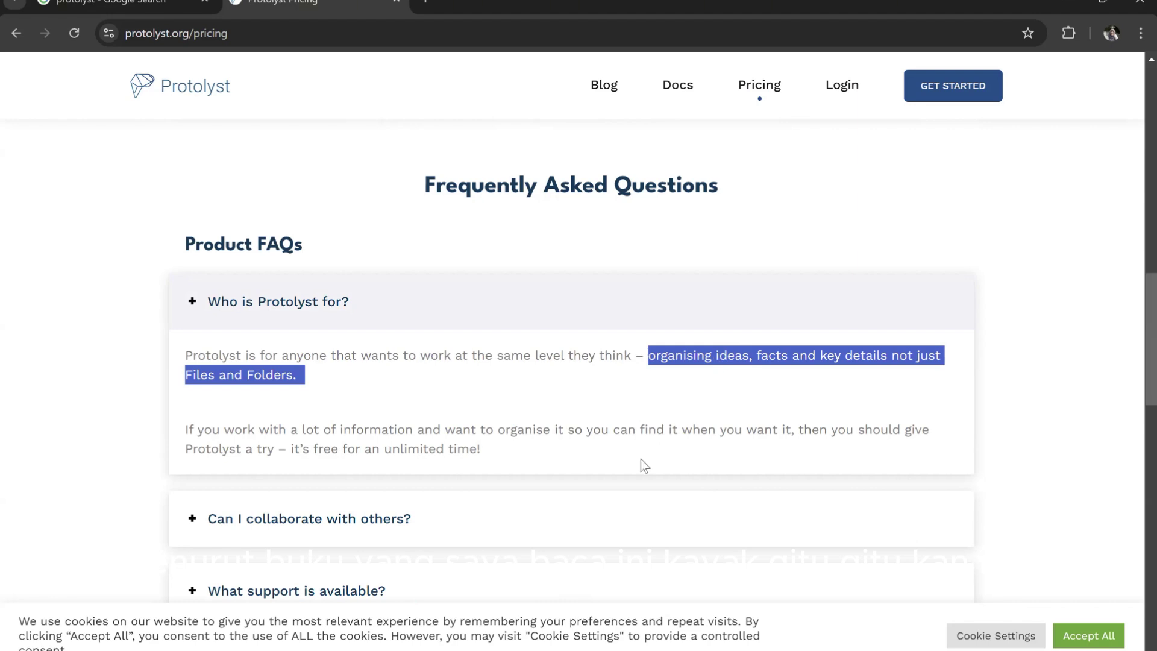
click(567, 412)
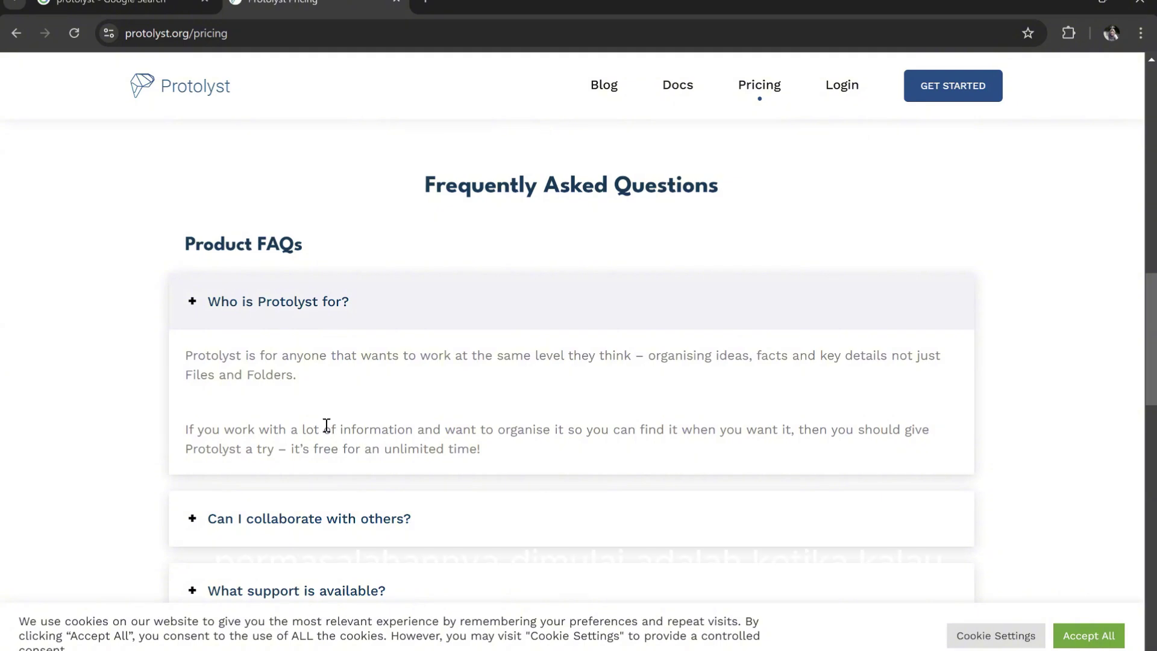
drag(188, 429, 549, 429)
click(523, 448)
Expand and read the Product FAQs on collaborating with others, available support and data safety, and look over the Subscription FAQs
scroll(356, 360, down, 3)
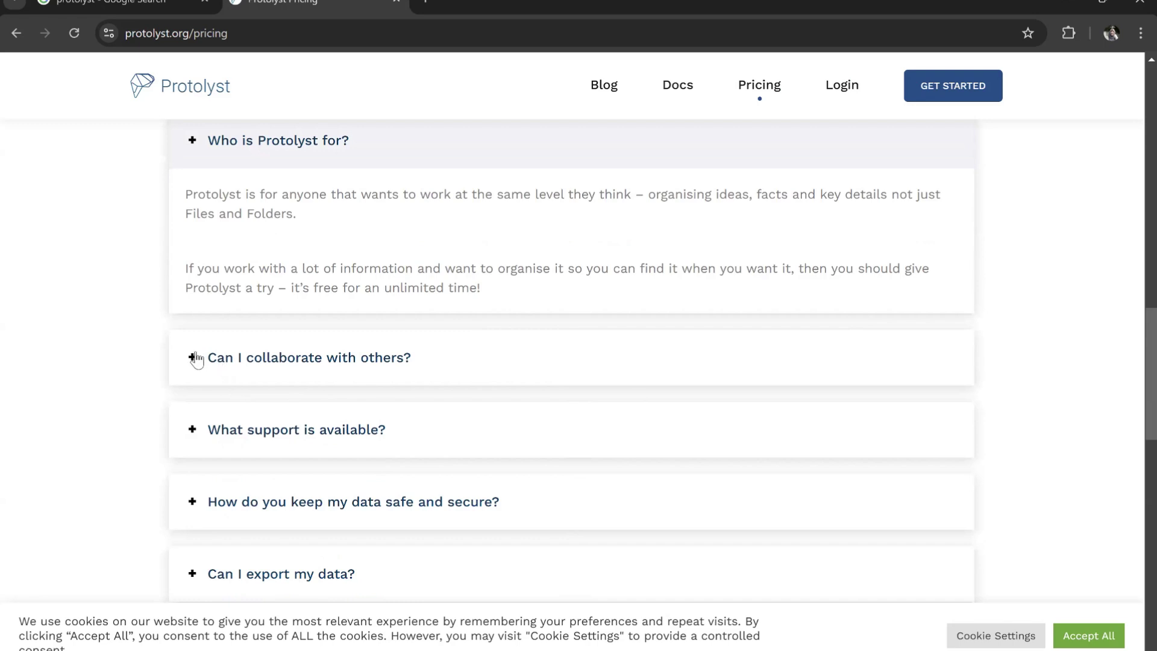
click(259, 362)
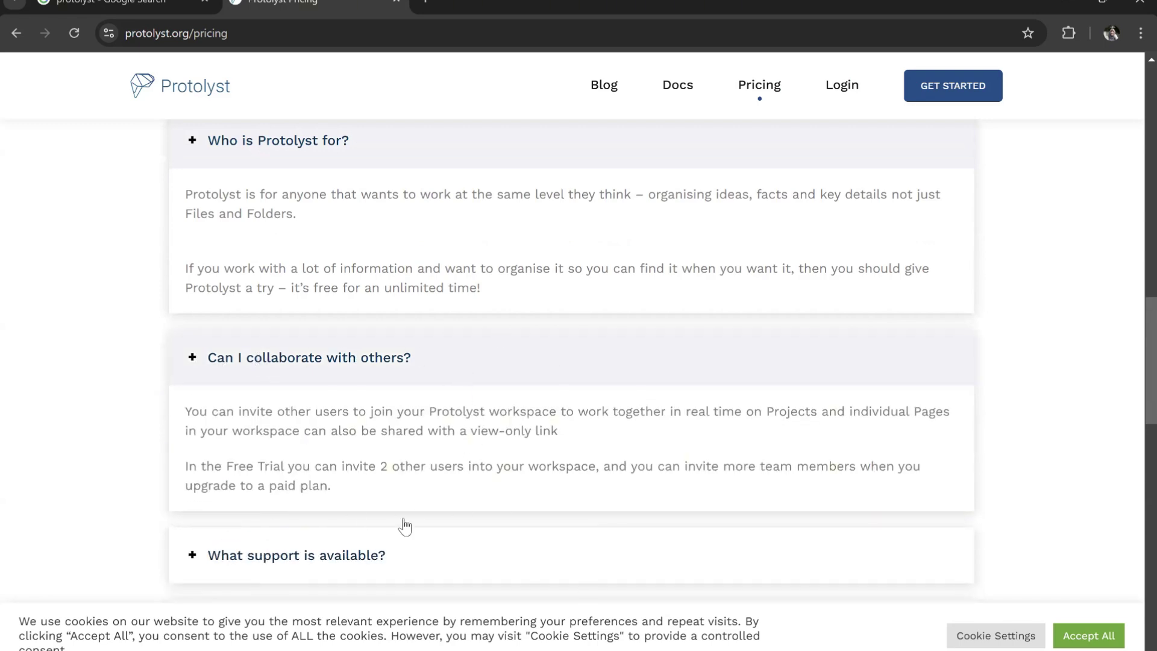
scroll(440, 470, down, 1)
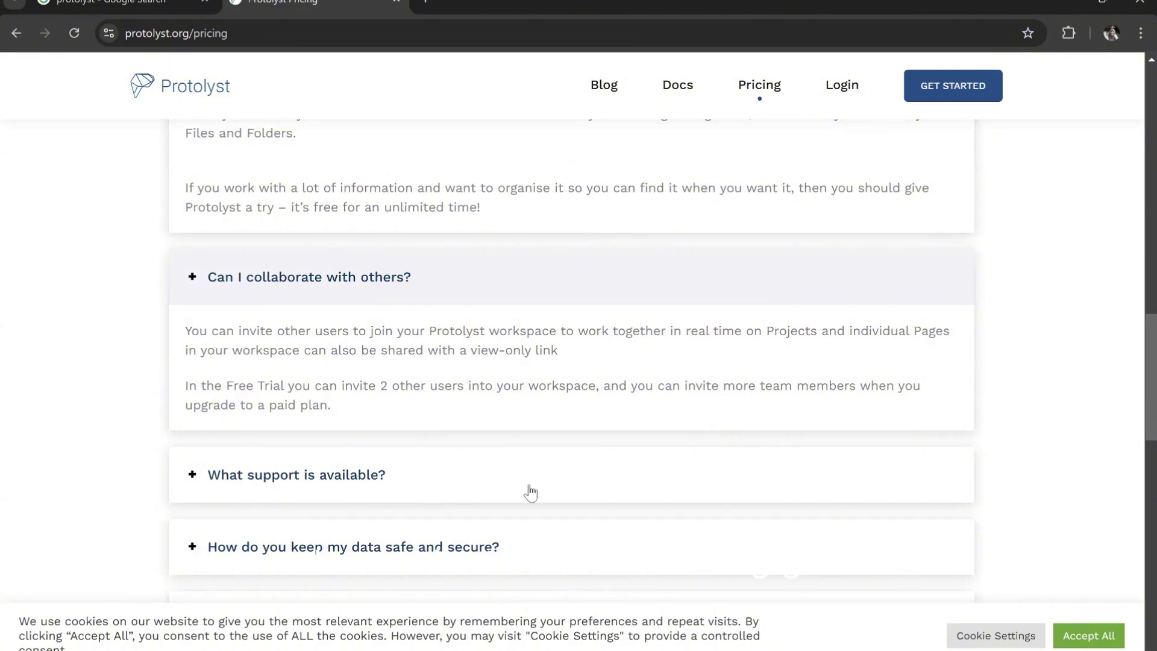
scroll(446, 389, down, 1)
click(297, 403)
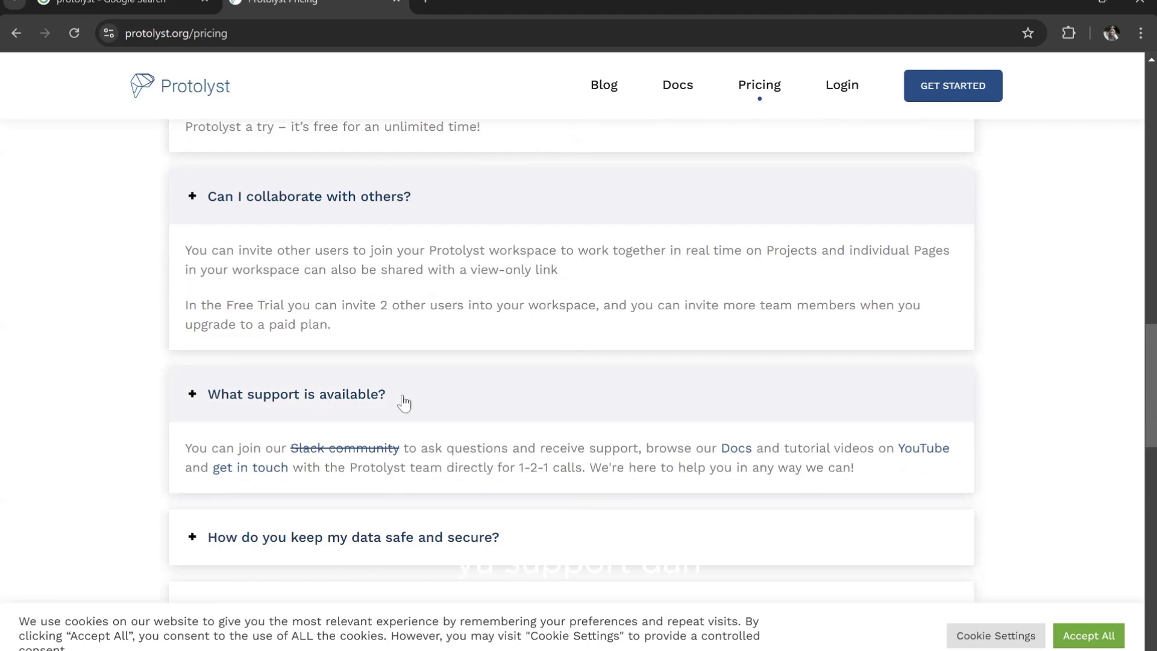
scroll(251, 395, down, 3)
click(251, 395)
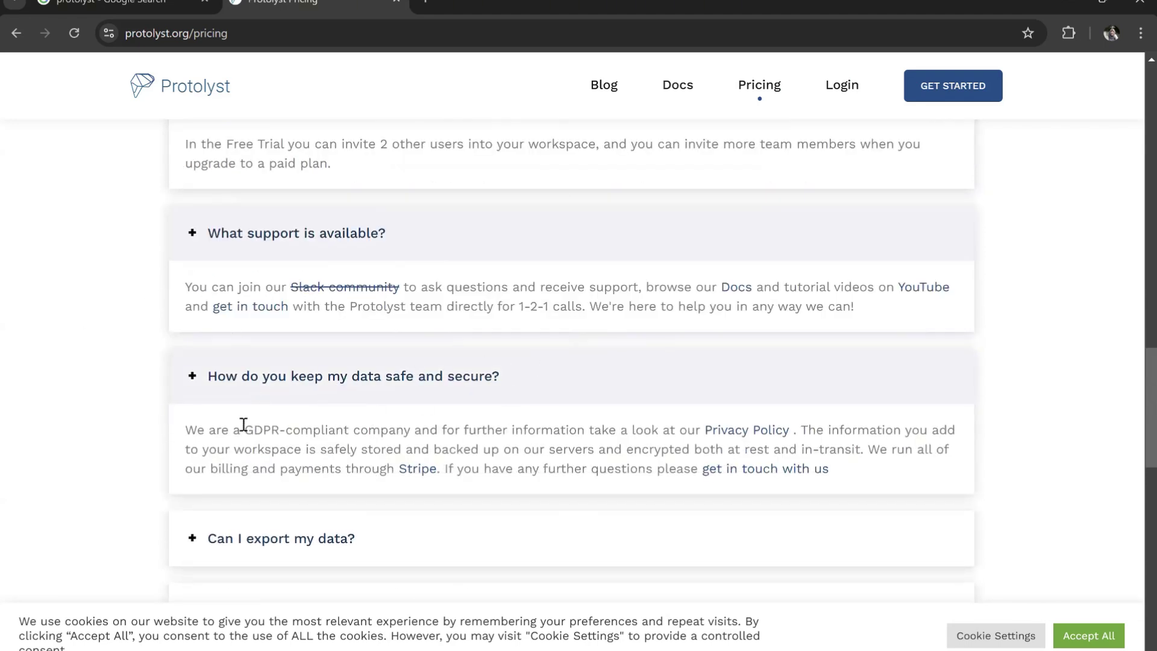
scroll(361, 467, down, 4)
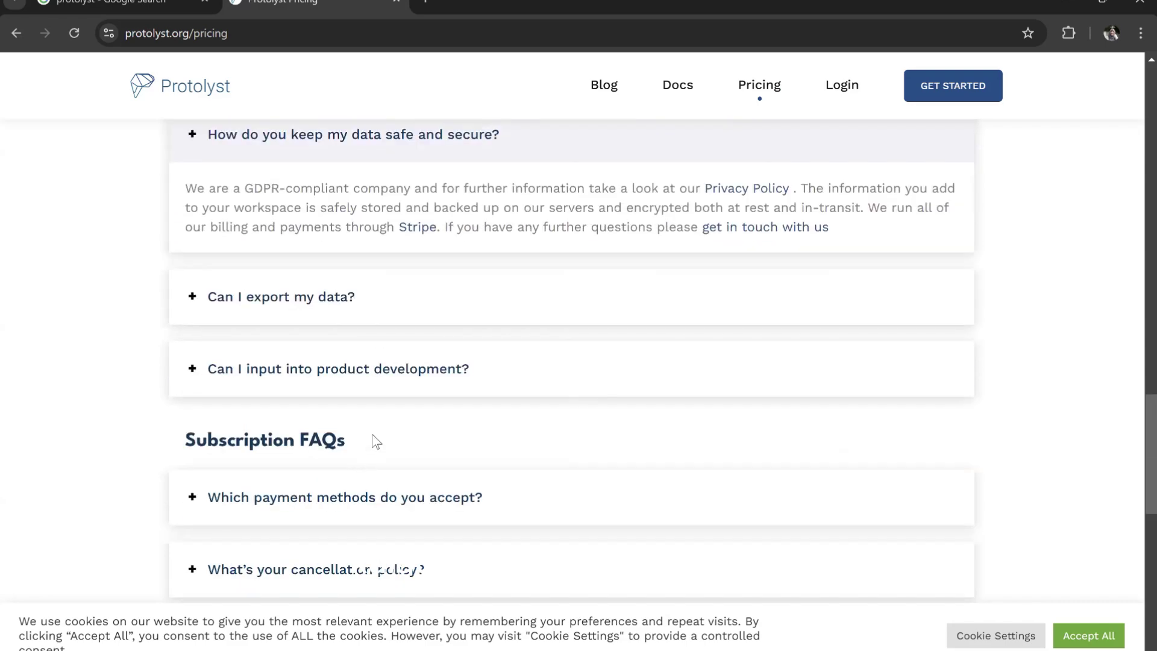
scroll(377, 442, down, 1)
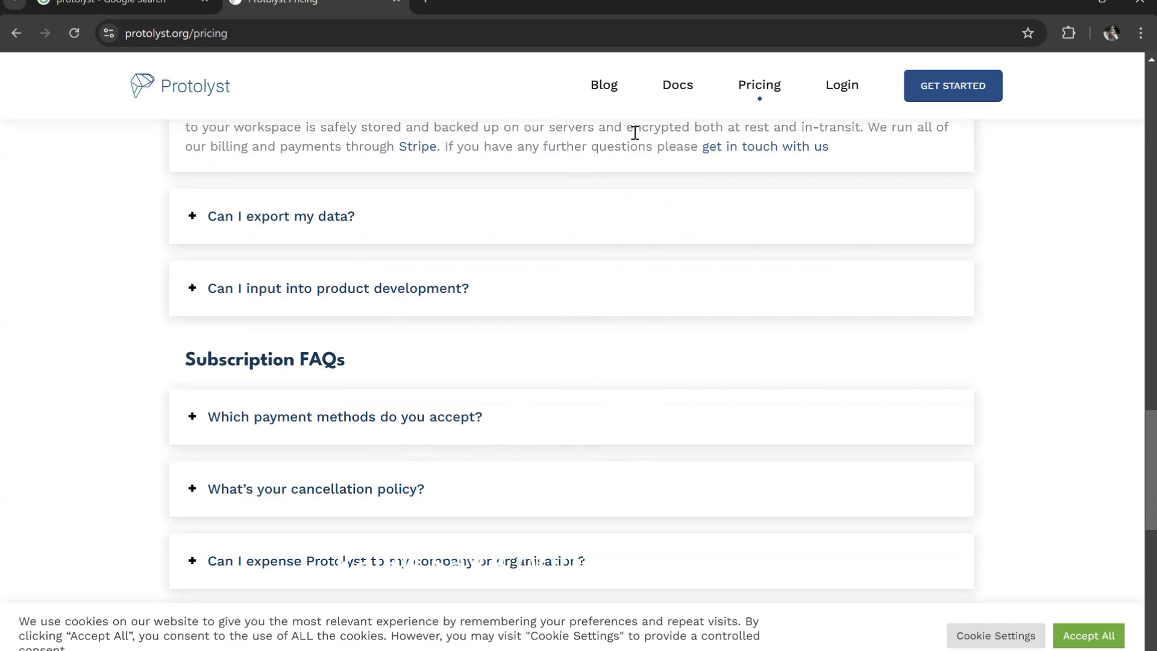
Go to the Protolyst login to reach the dashboard listing the personal workspaces
scroll(774, 230, up, 6)
scroll(838, 94, up, 2)
click(842, 88)
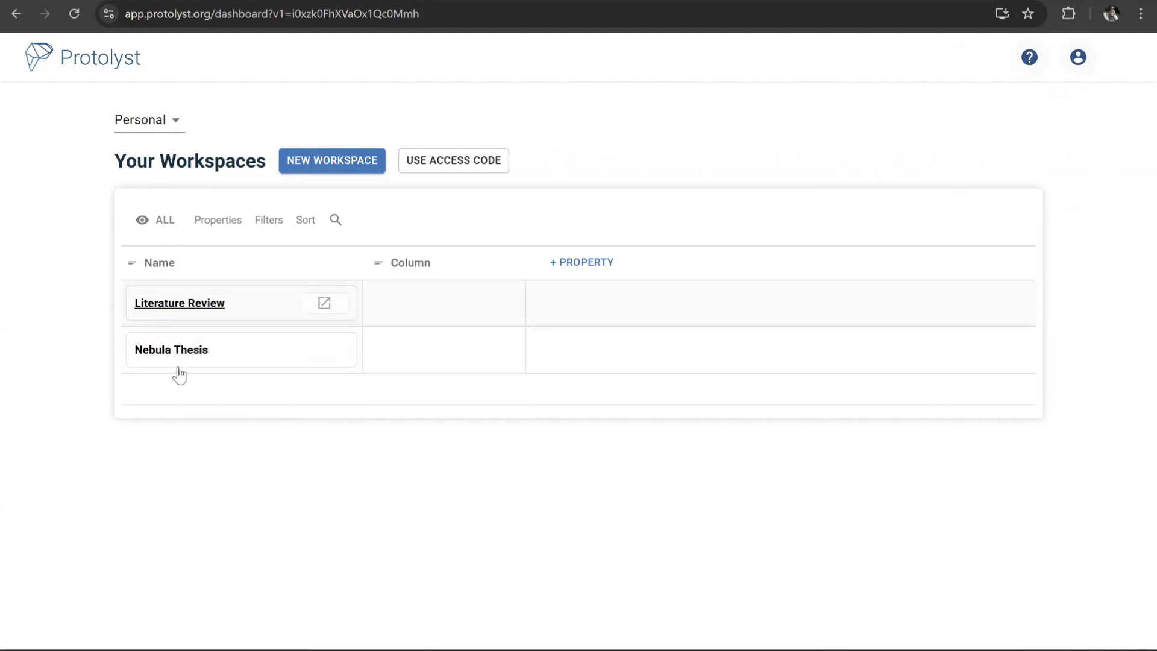
Create a new workspace named "Trial Literature Review" and close the creation dialog
click(326, 172)
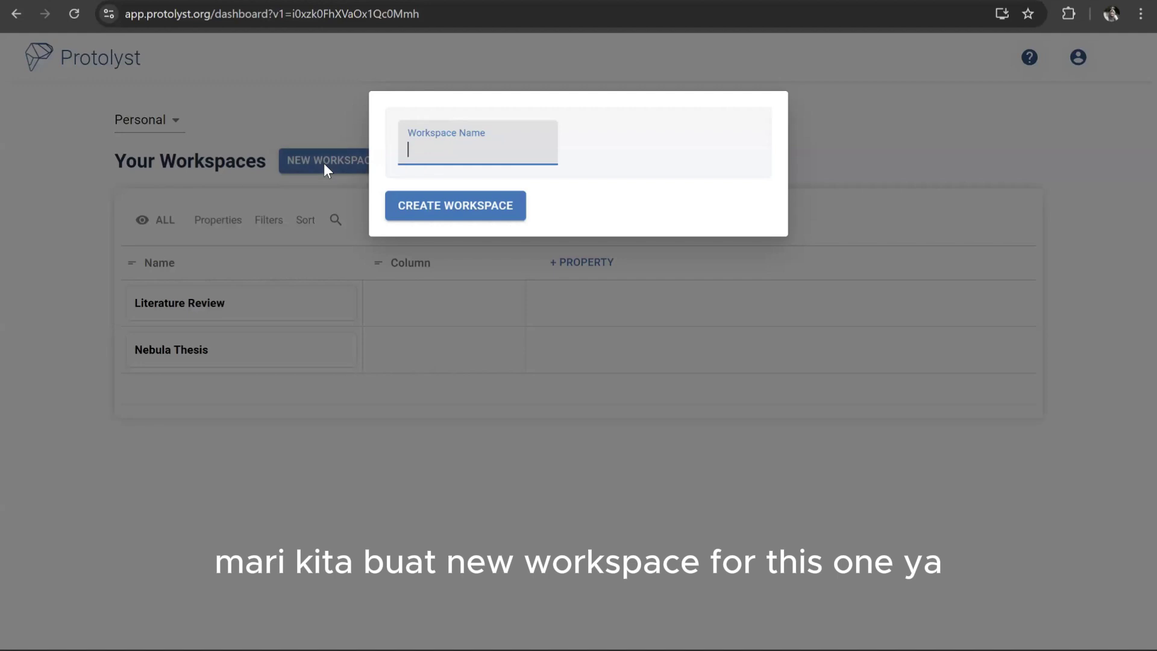
text(T)
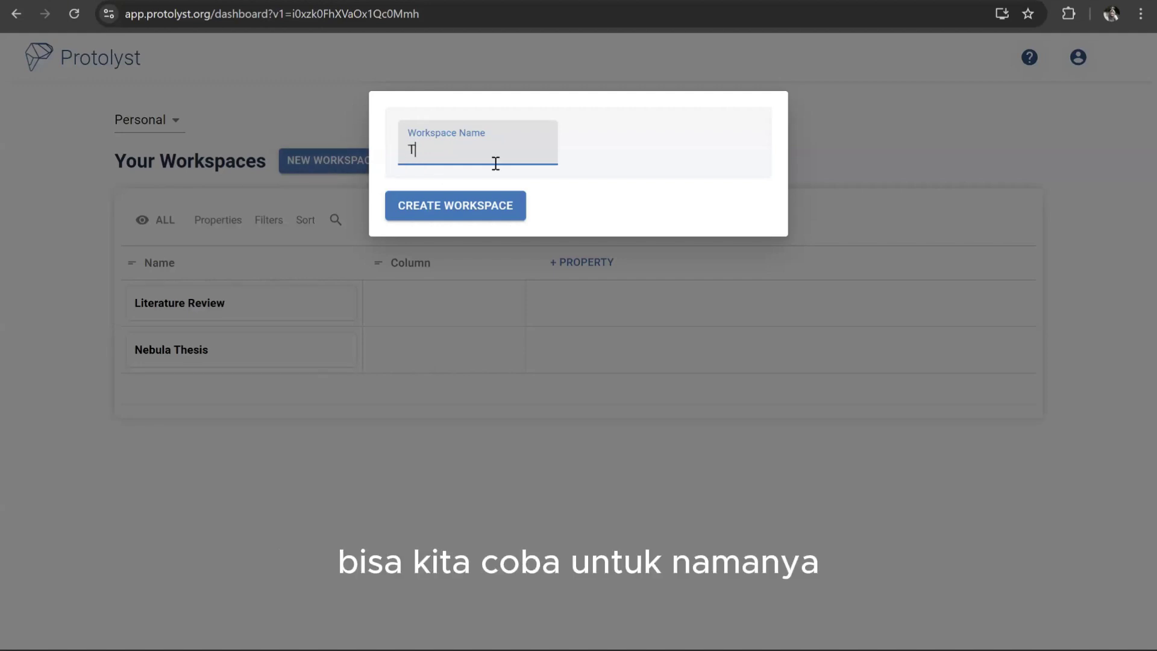
text(rial L)
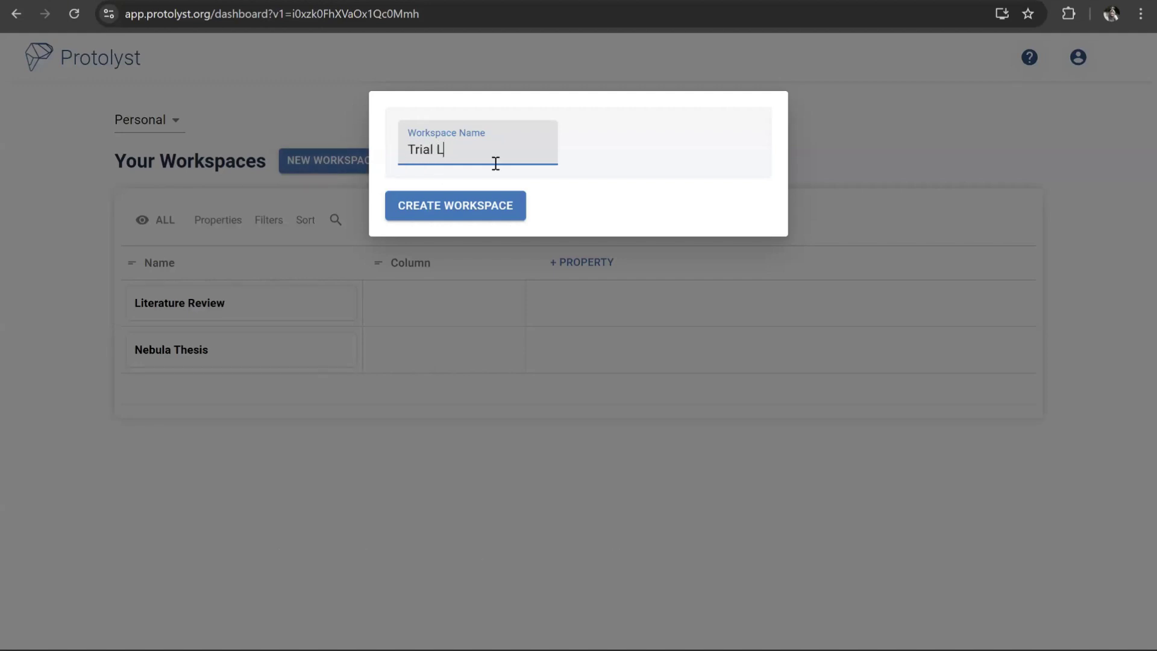
text(iterature Review)
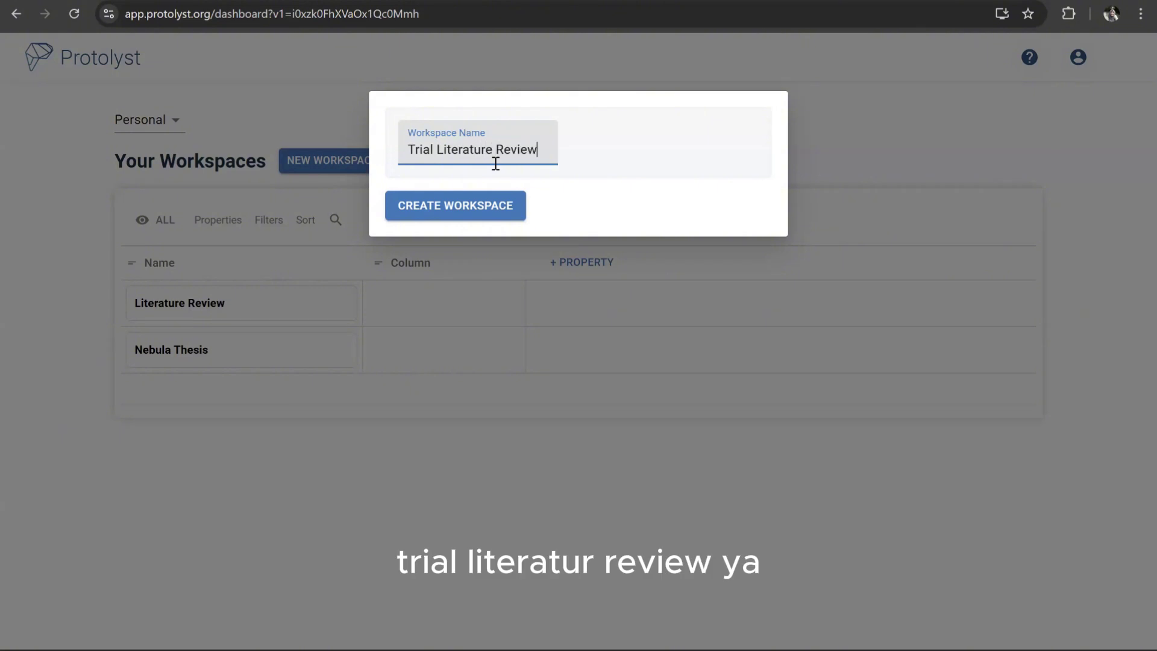
click(470, 208)
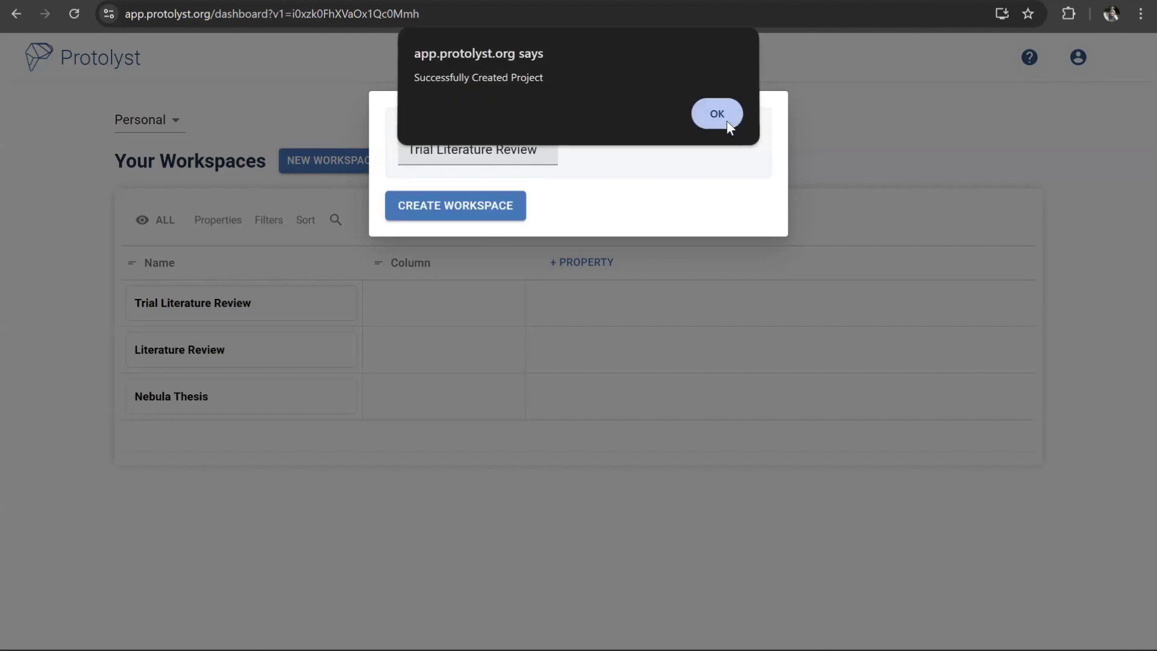
click(721, 117)
click(302, 486)
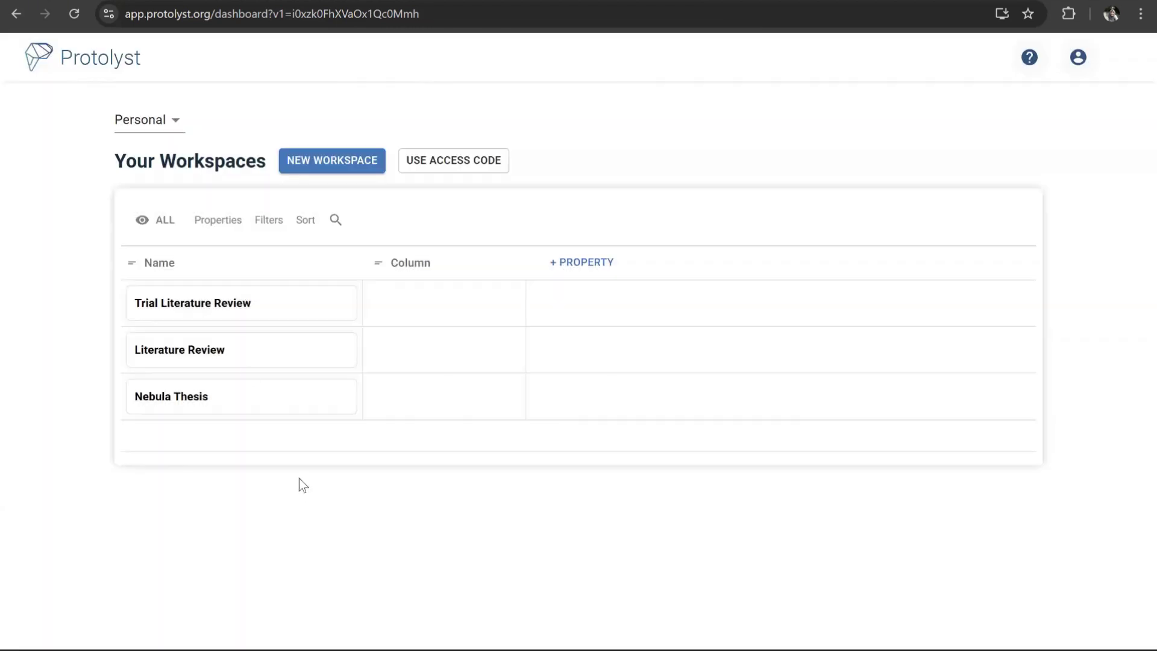
Open the Trial Literature Review workspace and bring up Protolyst's official documentation from its welcome page
click(184, 307)
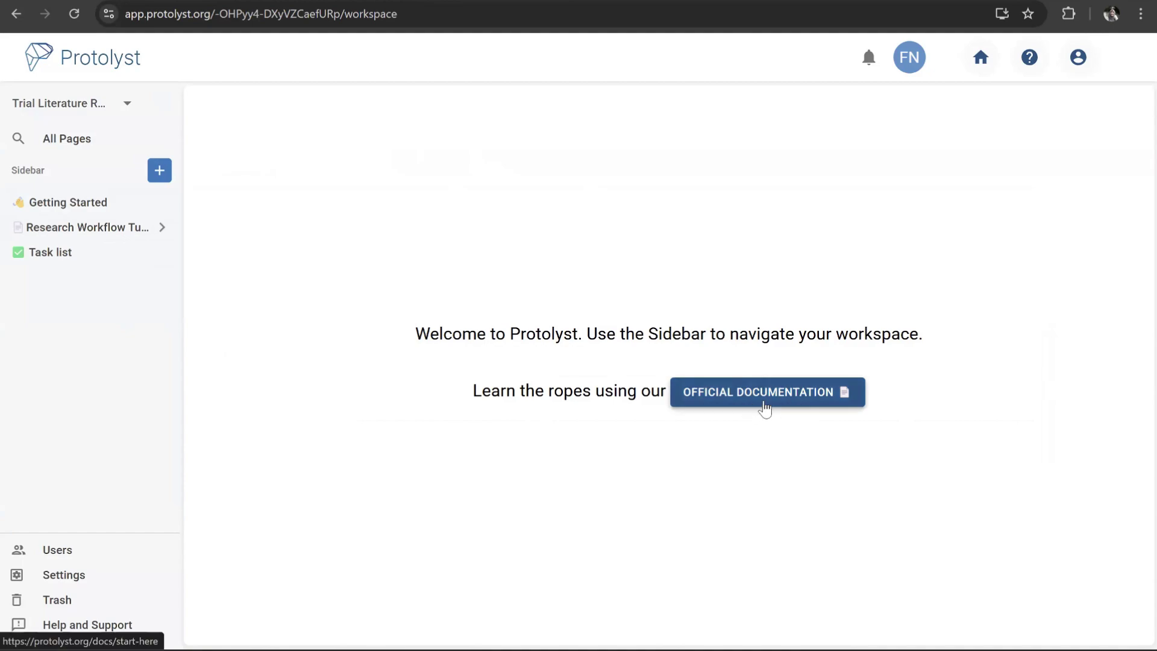
click(782, 409)
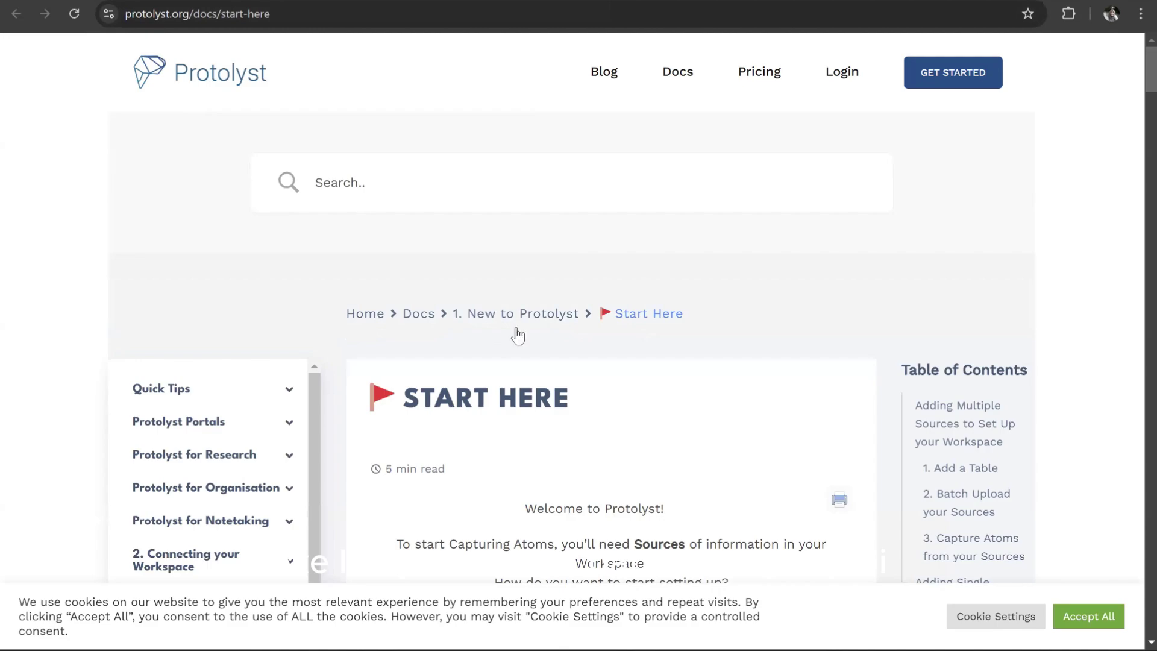
Look over the Start Here documentation, and return to the Trial Literature Review workspace to view its Getting Started page
scroll(518, 335, down, 5)
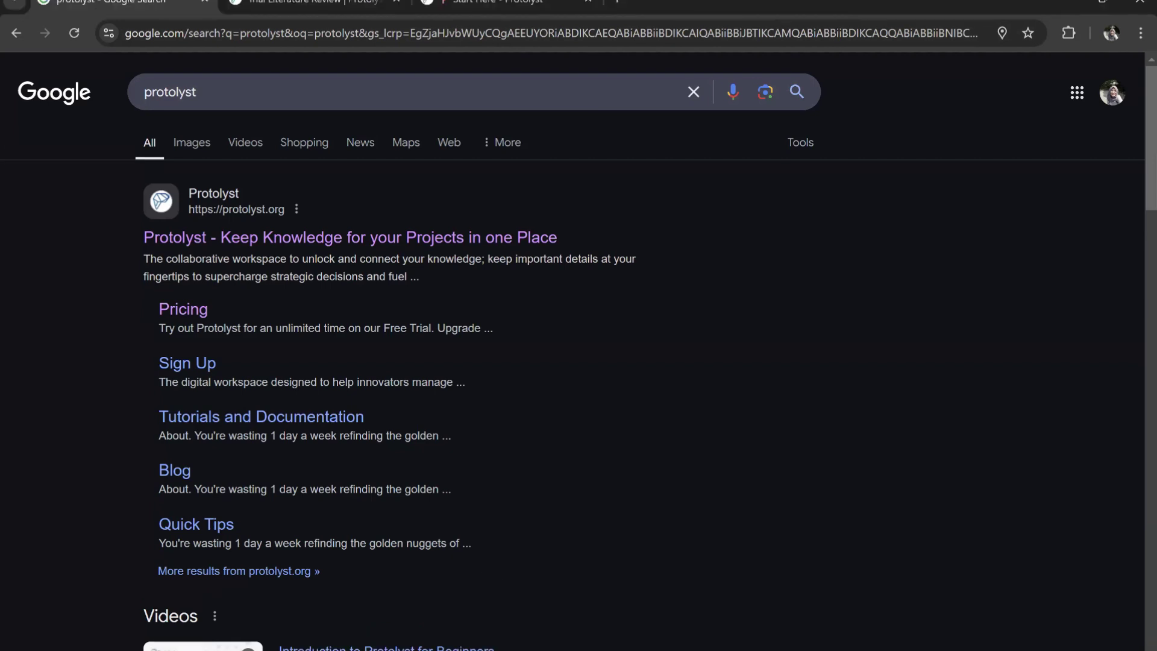
click(266, 5)
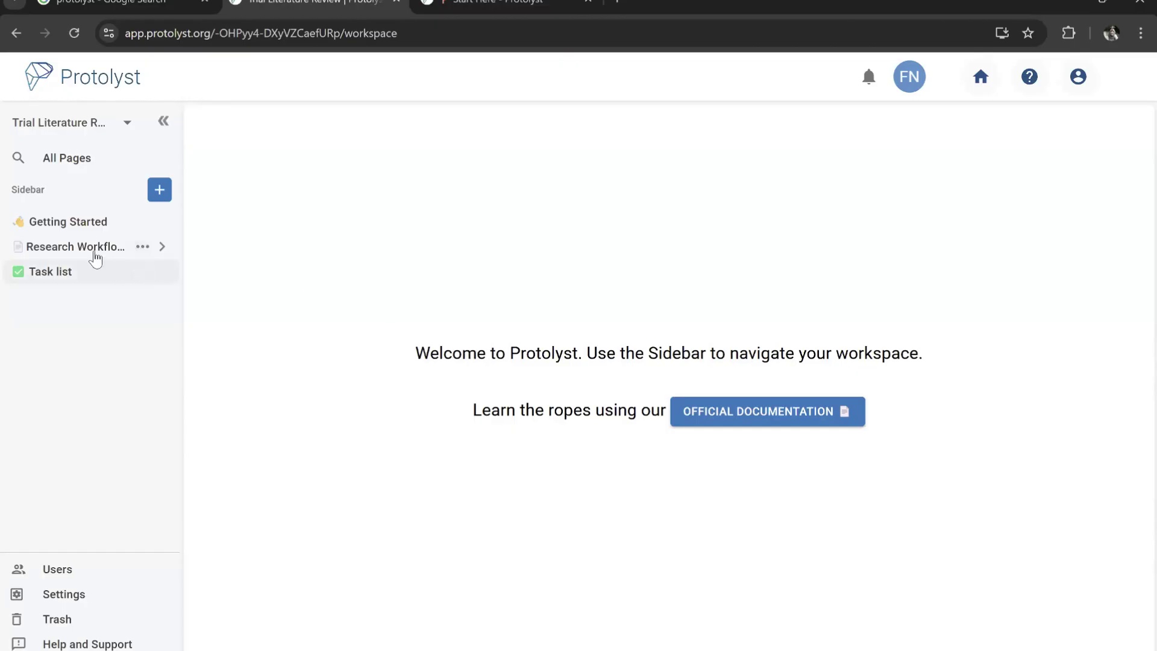
click(74, 228)
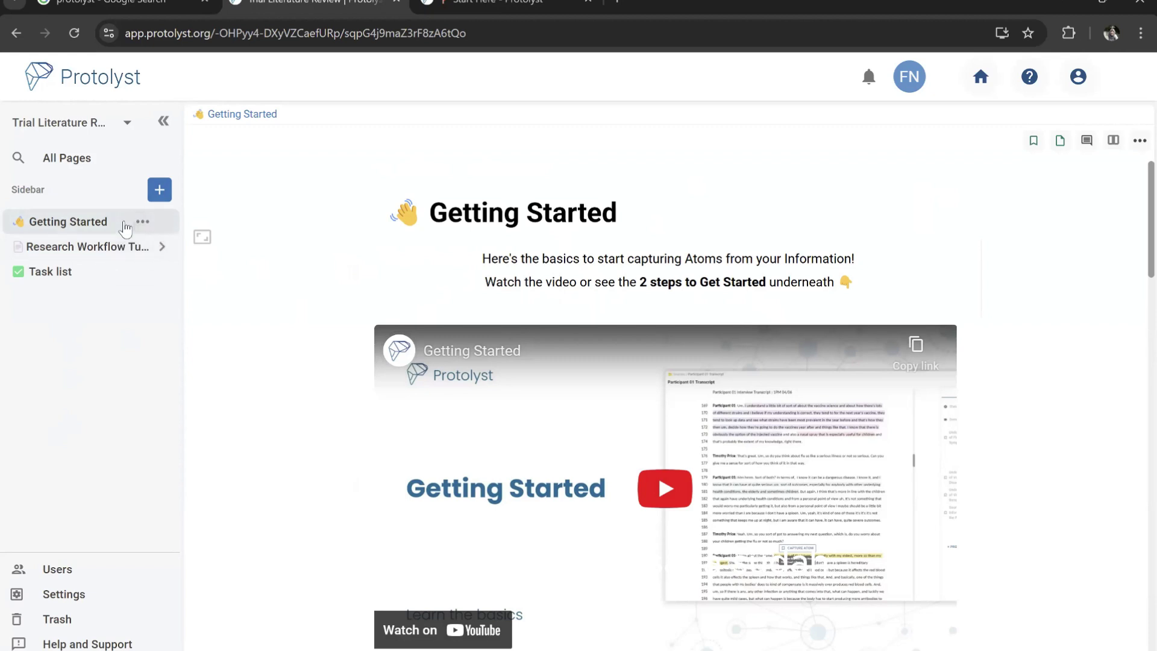
mouse_move(147, 229)
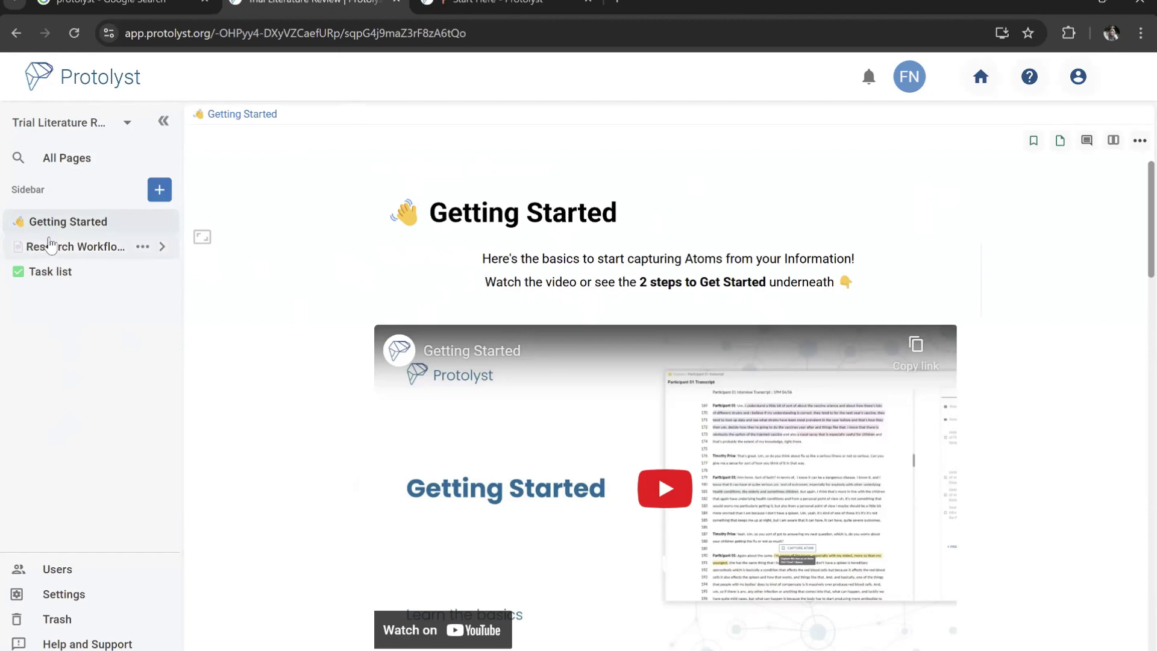
Open the Research Workflow Tutorial page and read through its checklist, summary section, My Sources table and references
click(118, 253)
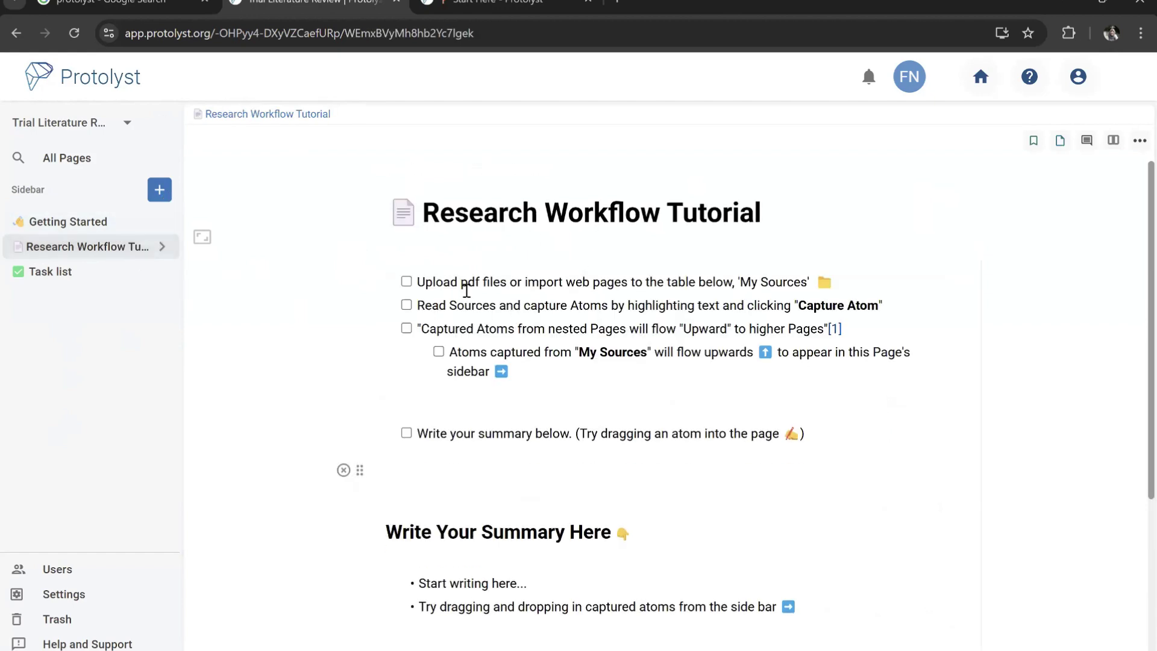
scroll(617, 326, down, 2)
scroll(477, 396, down, 1)
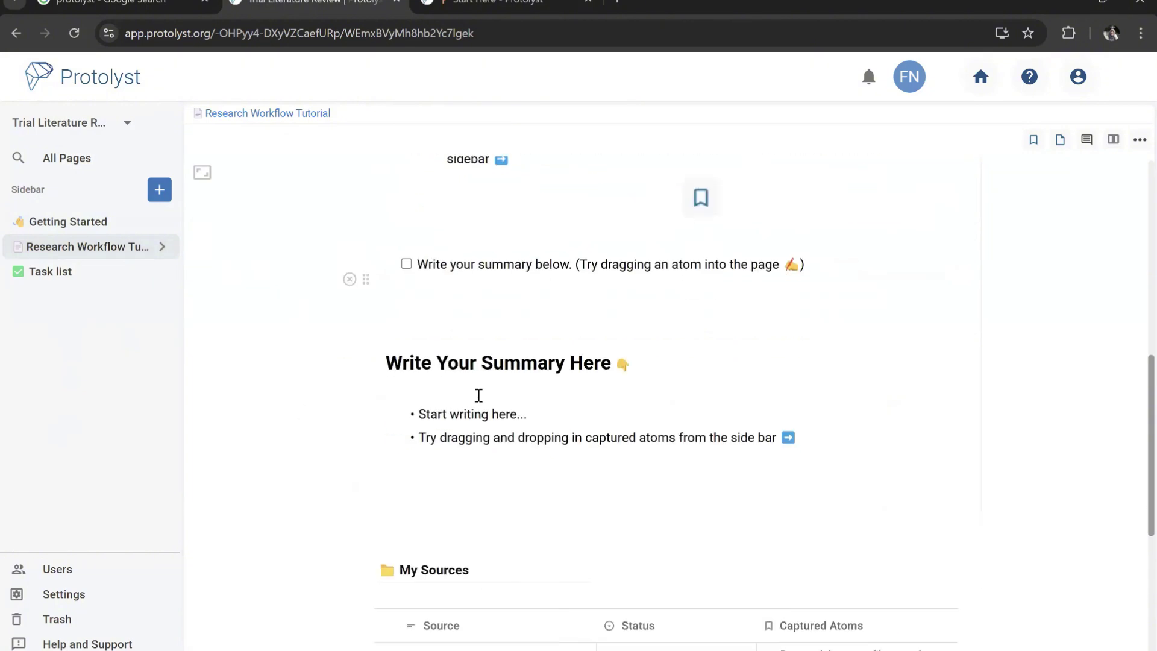
scroll(365, 496, down, 4)
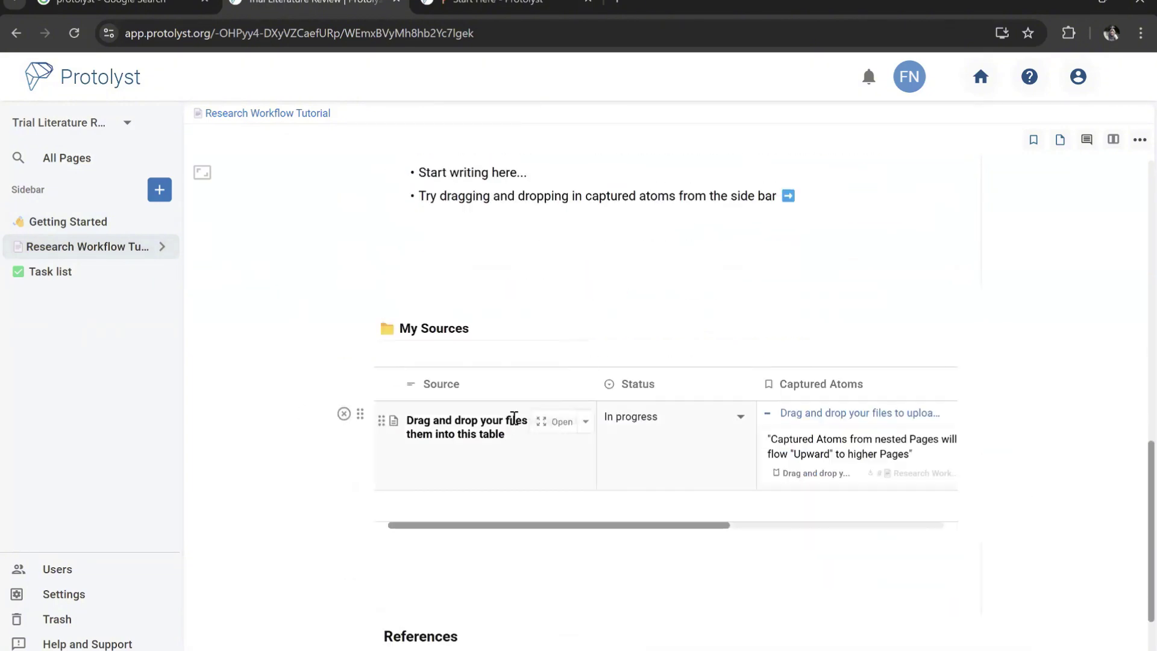
scroll(422, 446, down, 2)
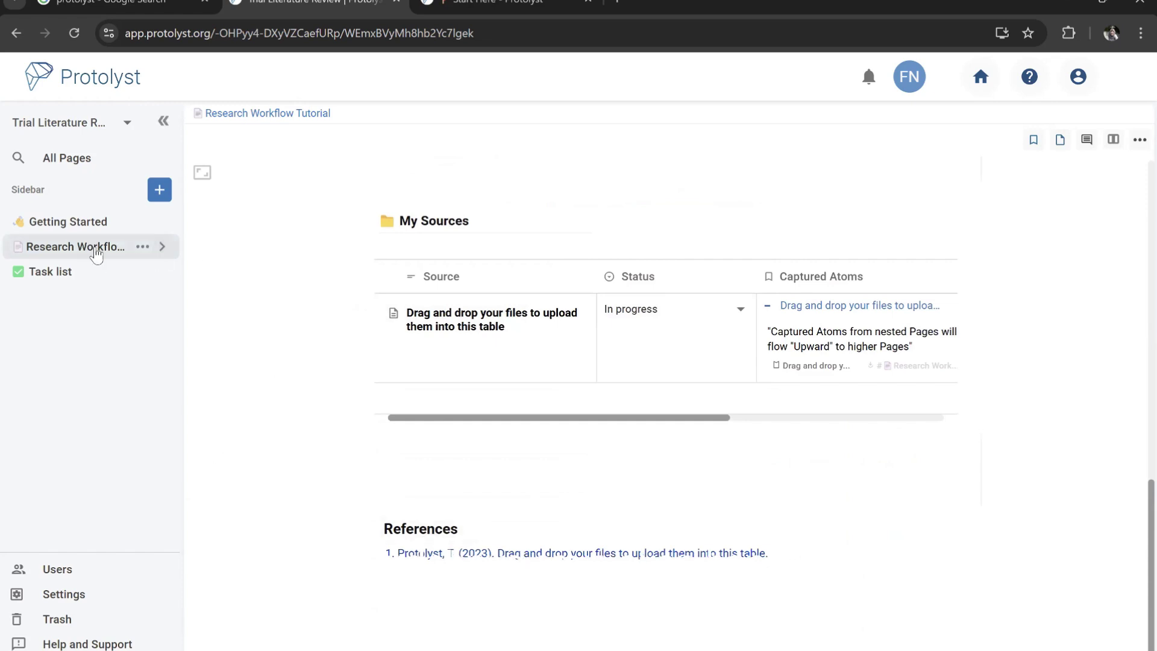
Delete the default Getting Started, Research Workflow Tutorial and Task list pages from the workspace
click(143, 223)
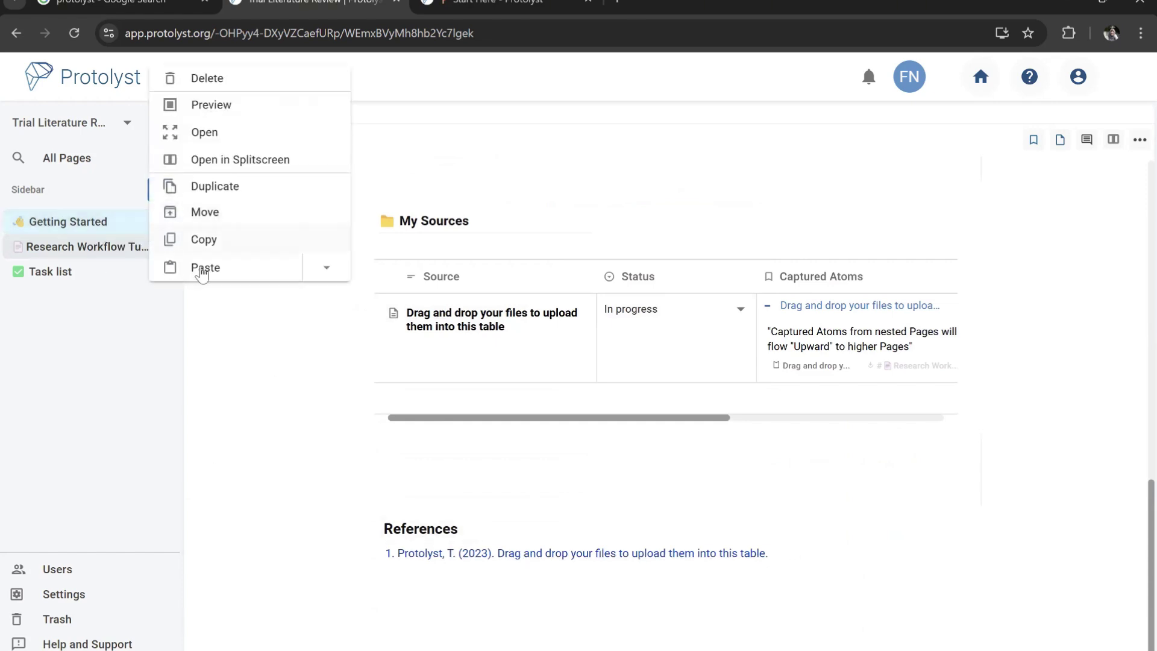
click(221, 84)
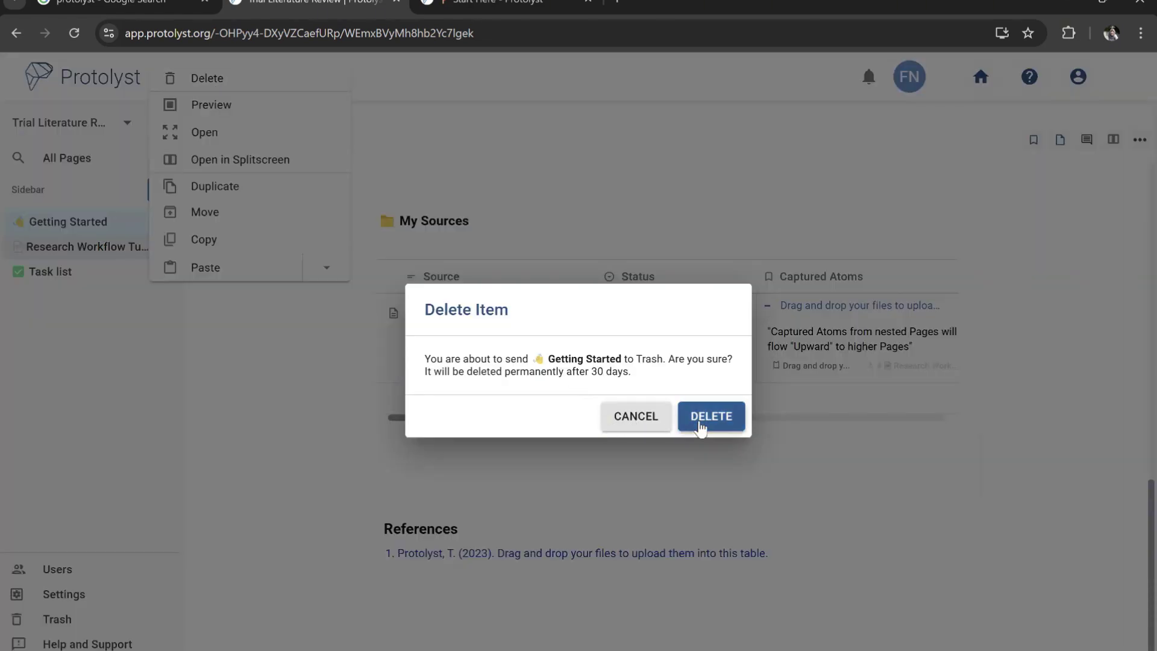
click(700, 424)
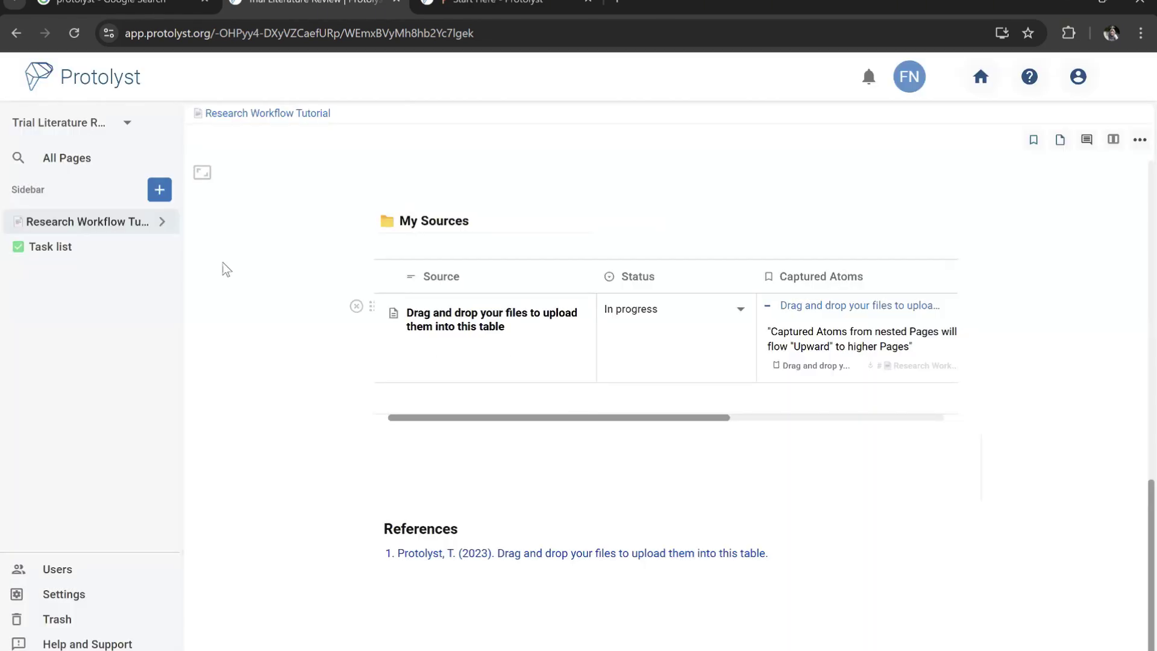
click(143, 222)
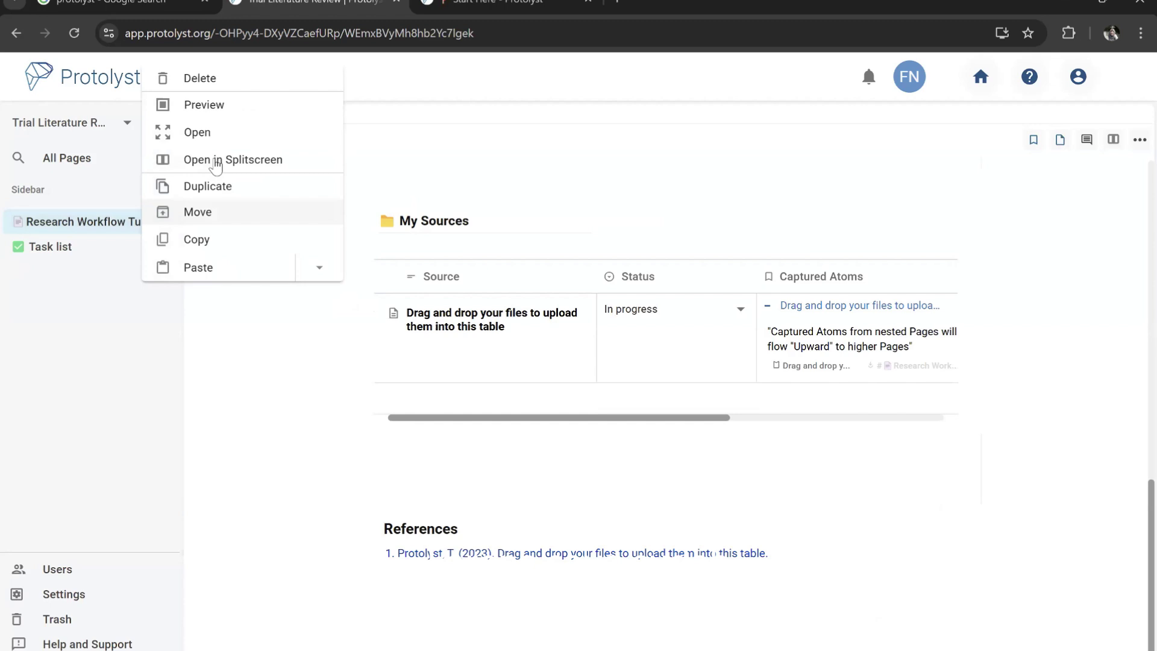
click(199, 79)
click(746, 428)
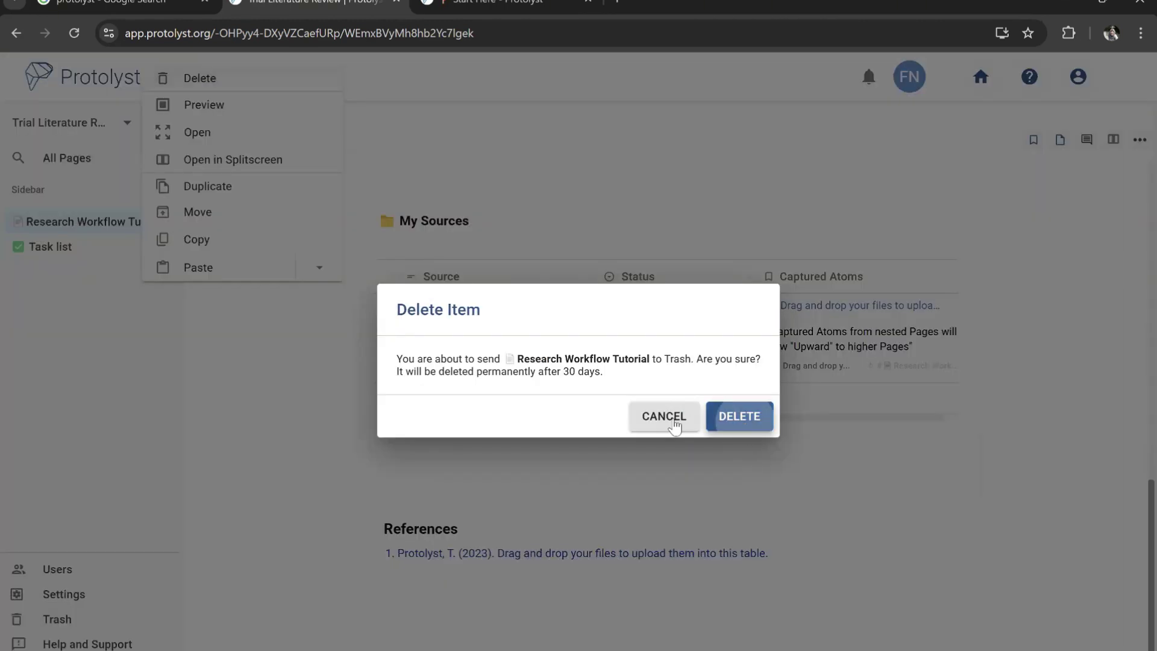
click(142, 222)
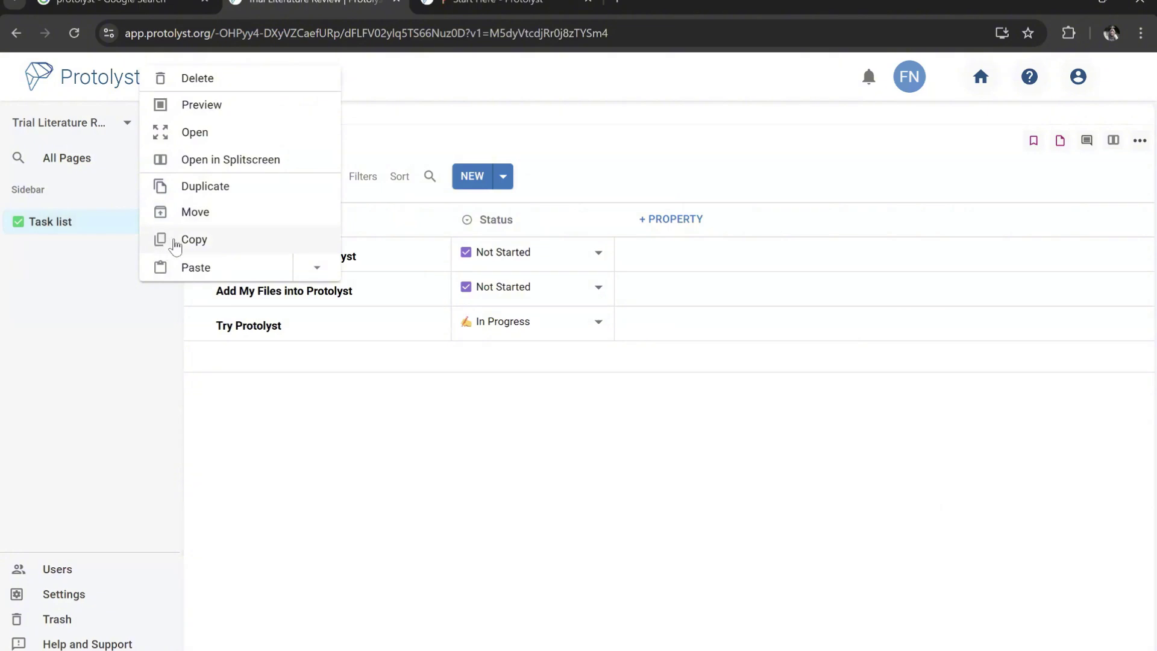
click(197, 80)
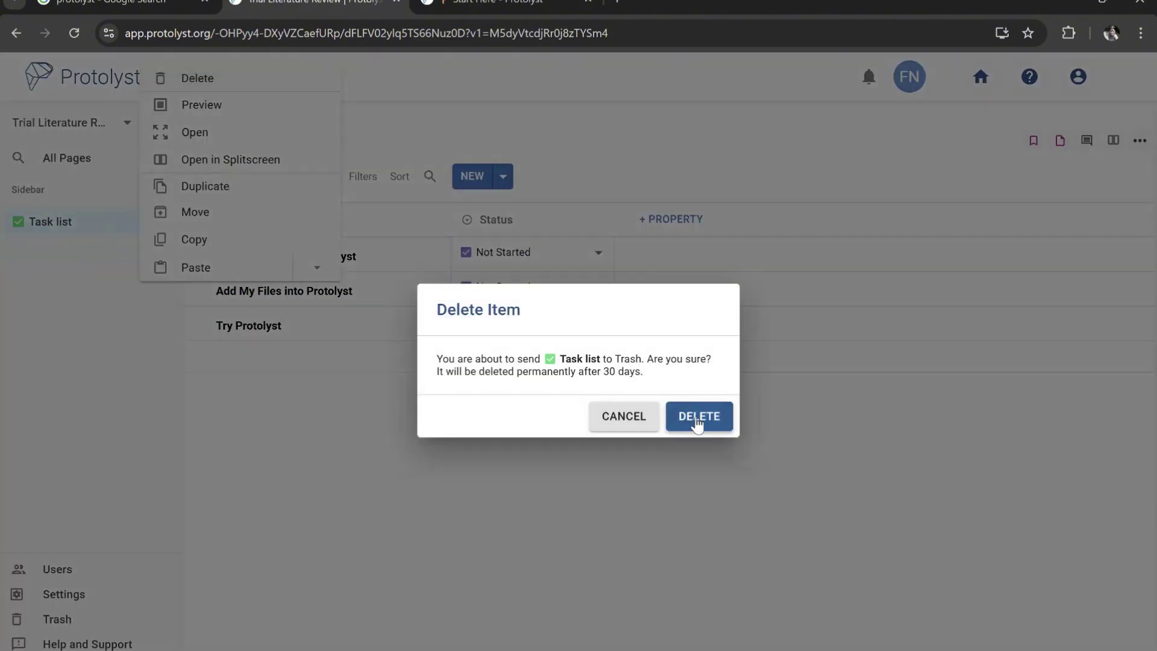
click(697, 424)
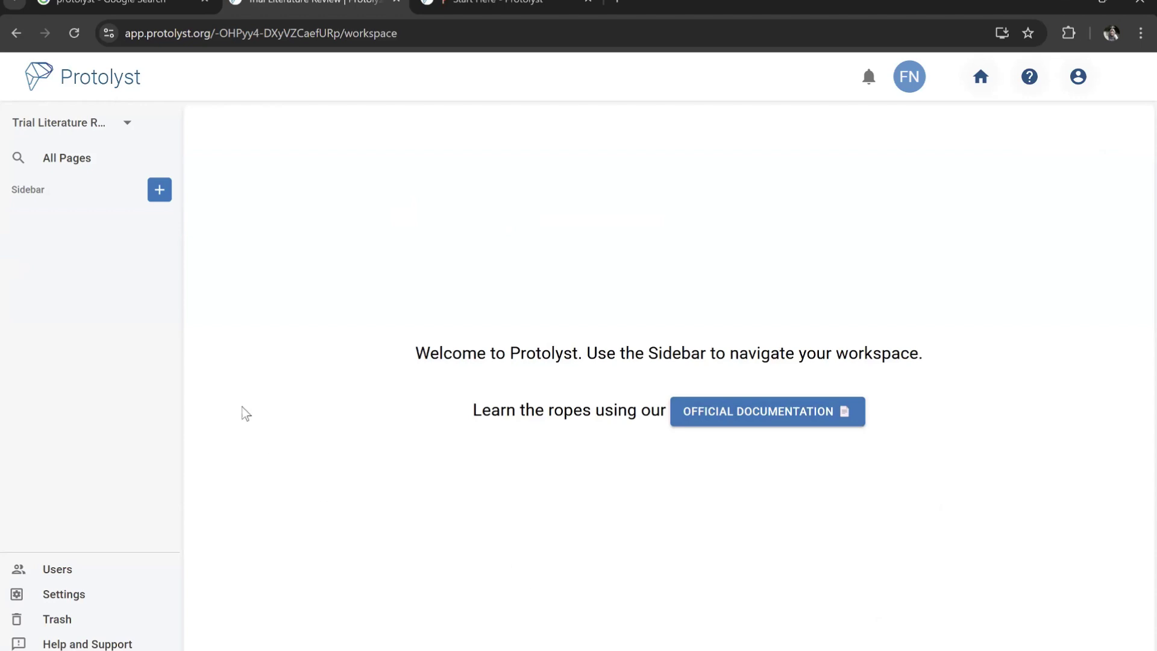
Add a new page to the workspace and title it "Themes & Topics"
click(160, 197)
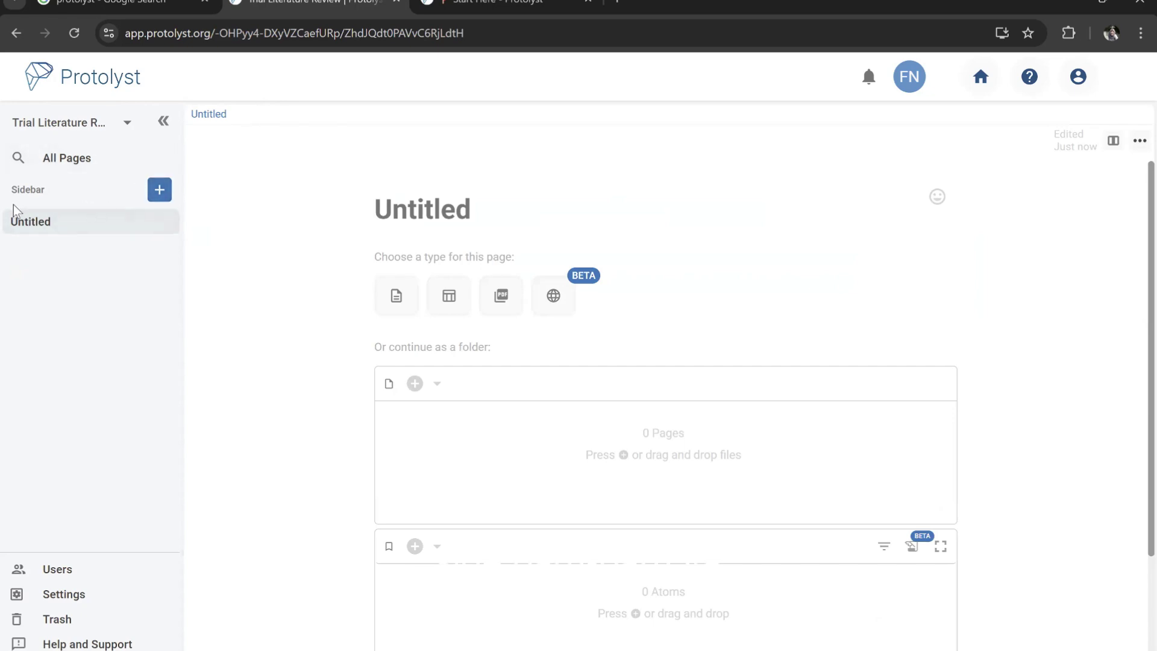
mouse_move(367, 186)
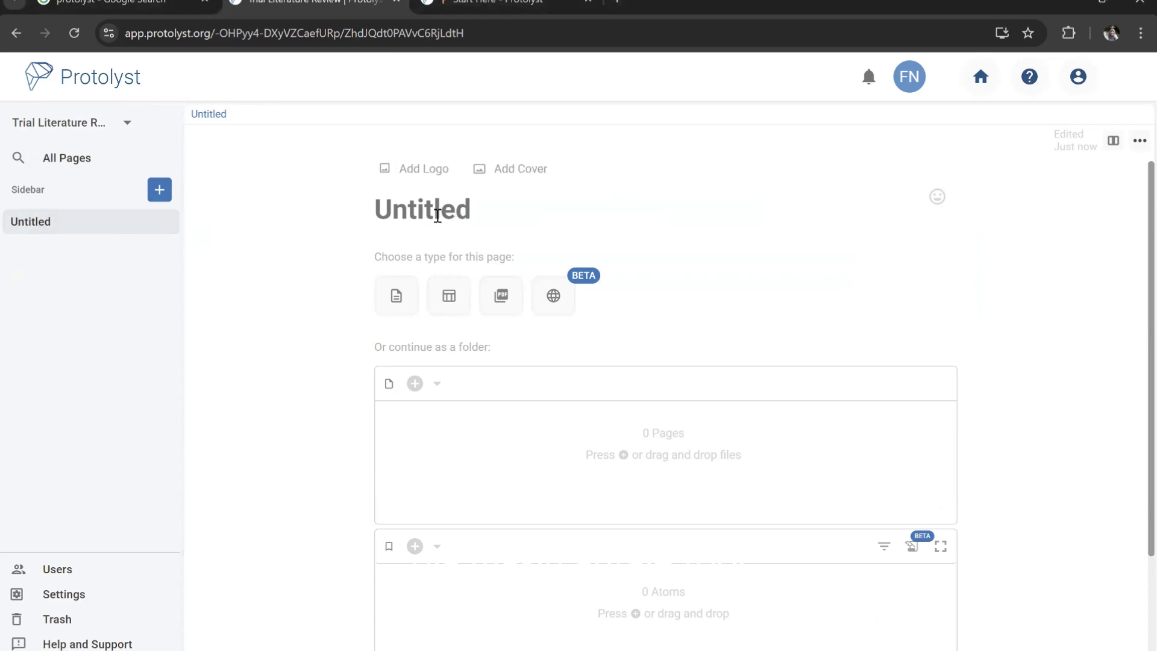
text(Themes )
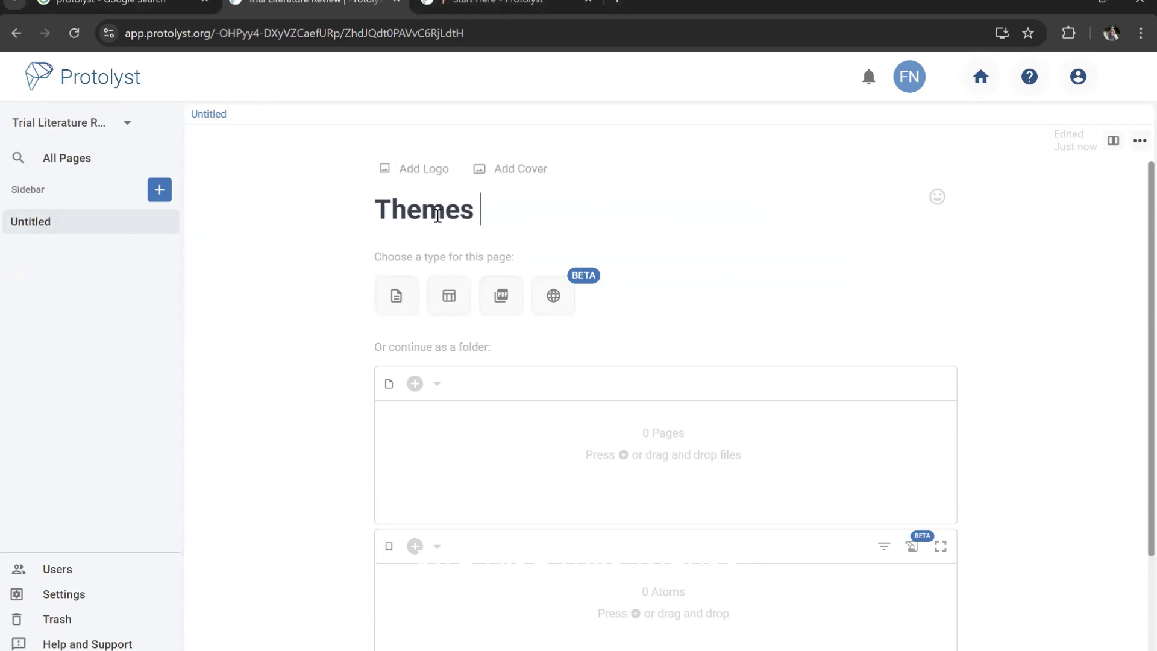
text(& Topi)
key(BackSpace)
text(o)
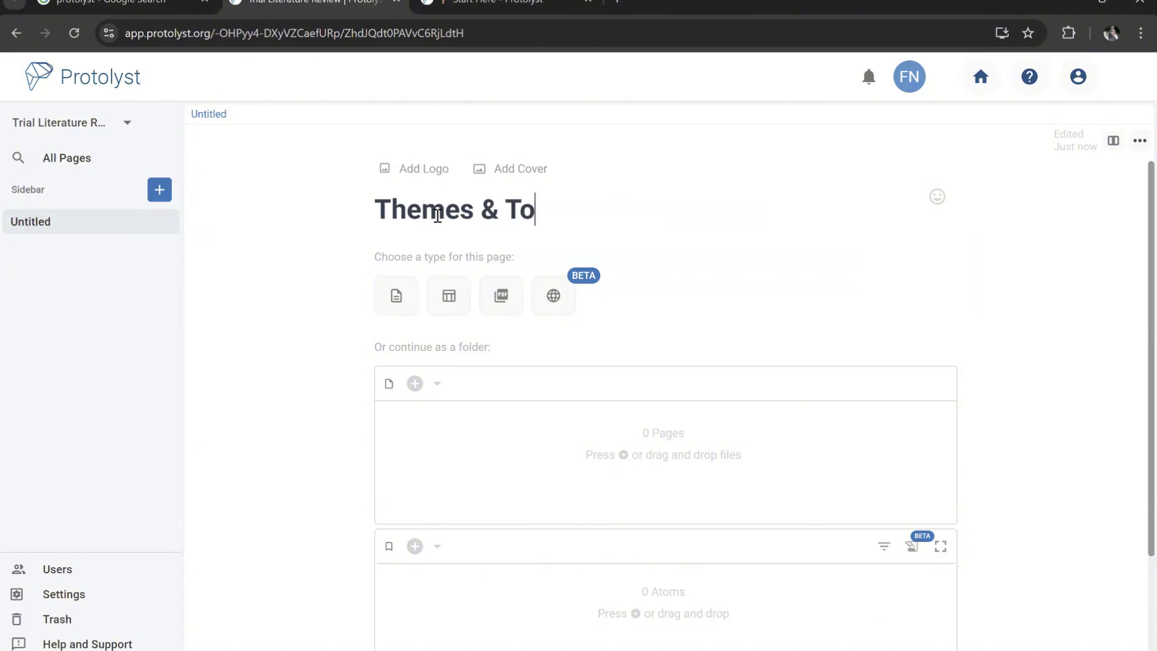
text(pics)
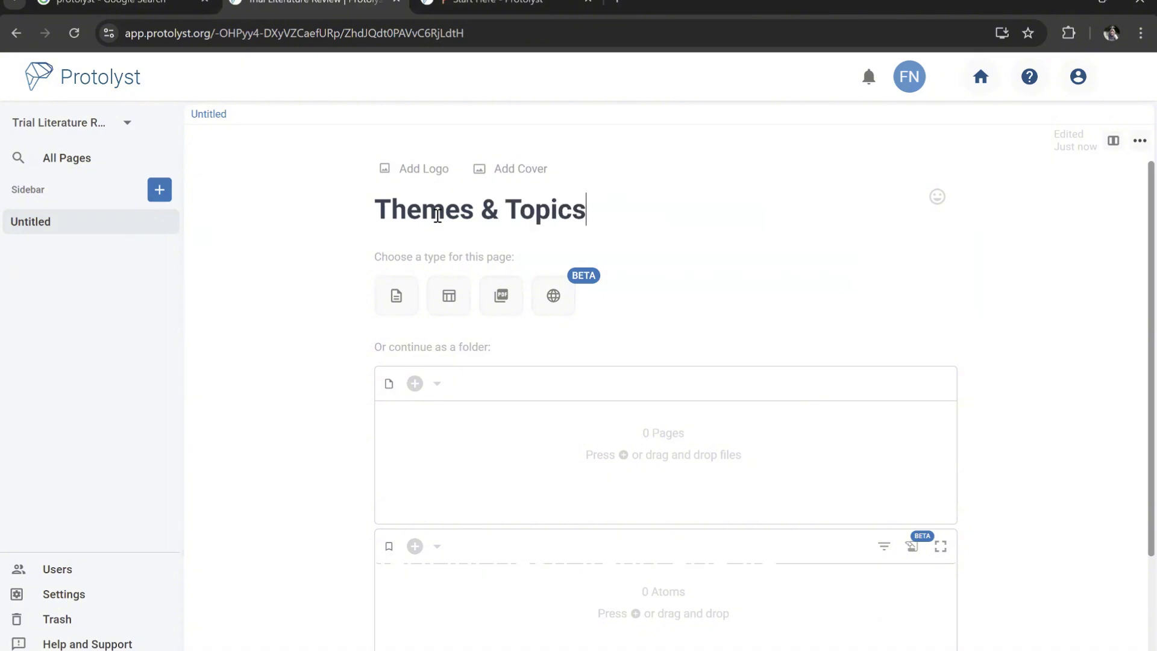
click(350, 362)
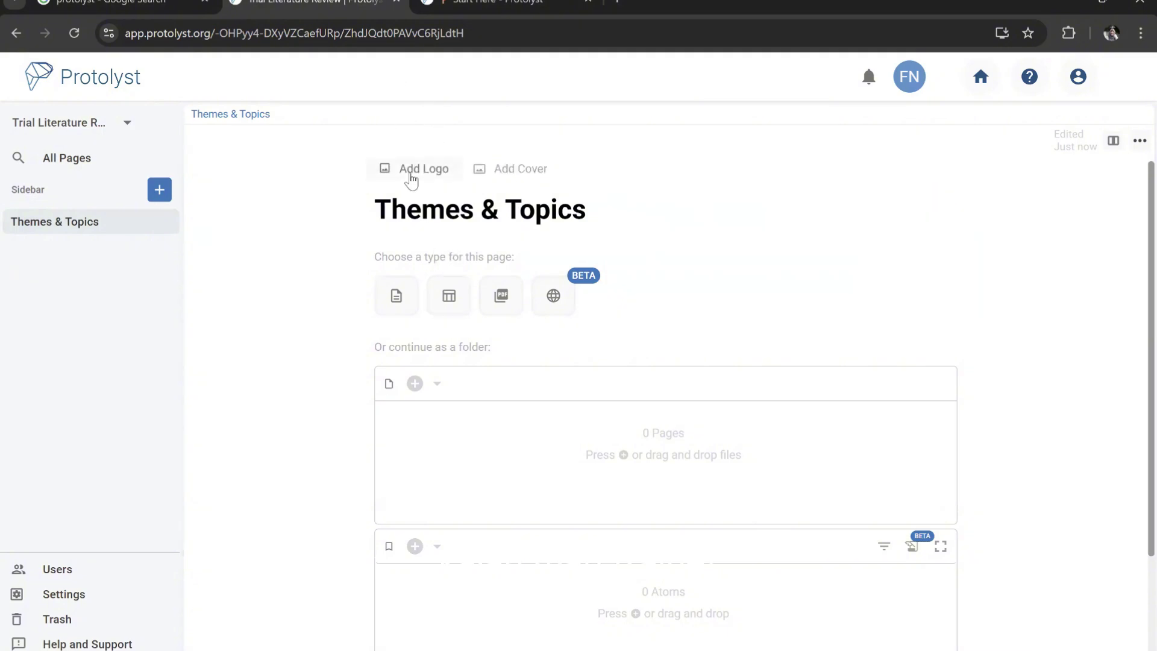
Add a logo placeholder and a cover image to the Themes & Topics page
click(420, 174)
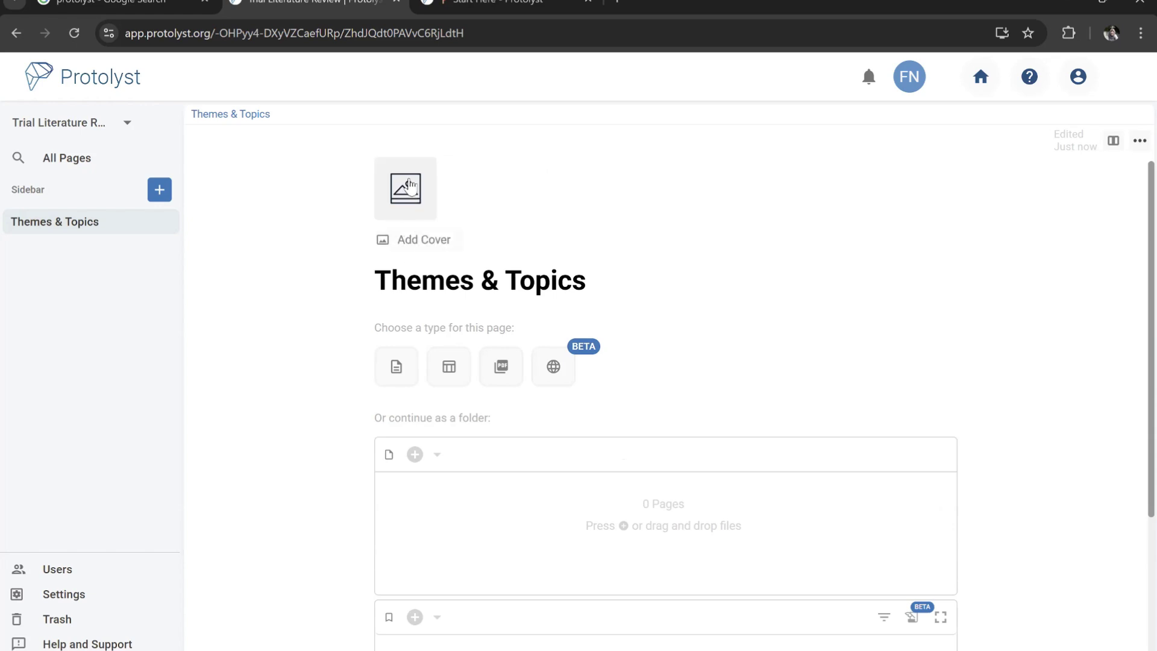
click(424, 240)
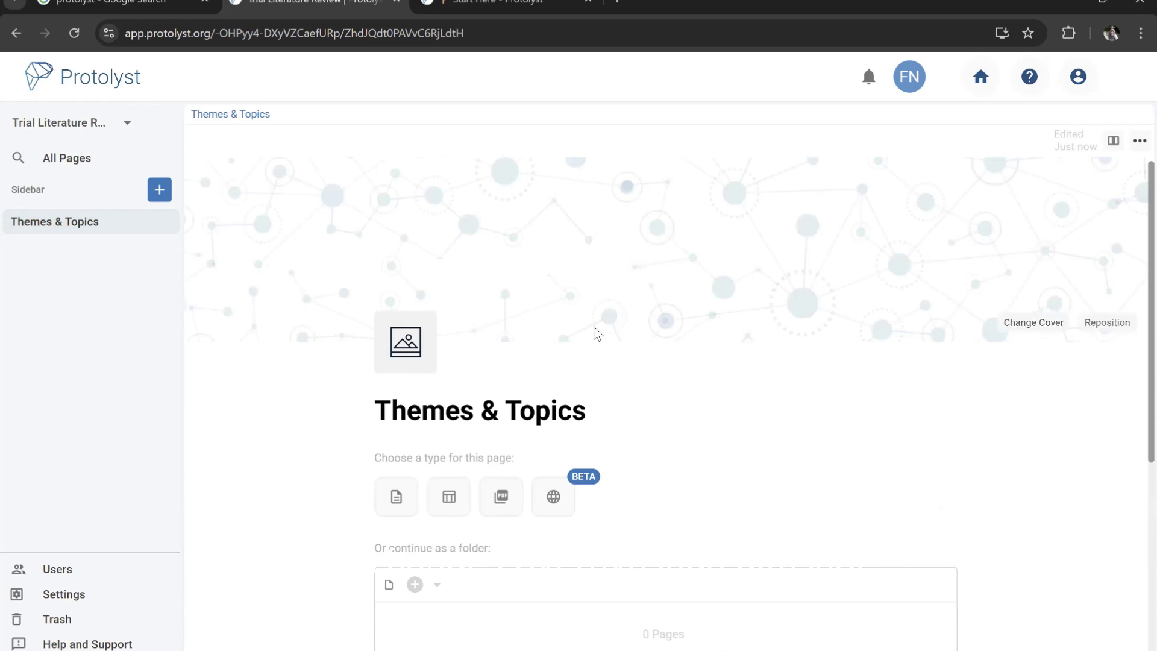
Examine the page types offered for the Themes & Topics page, such as the text editor
scroll(594, 326, down, 2)
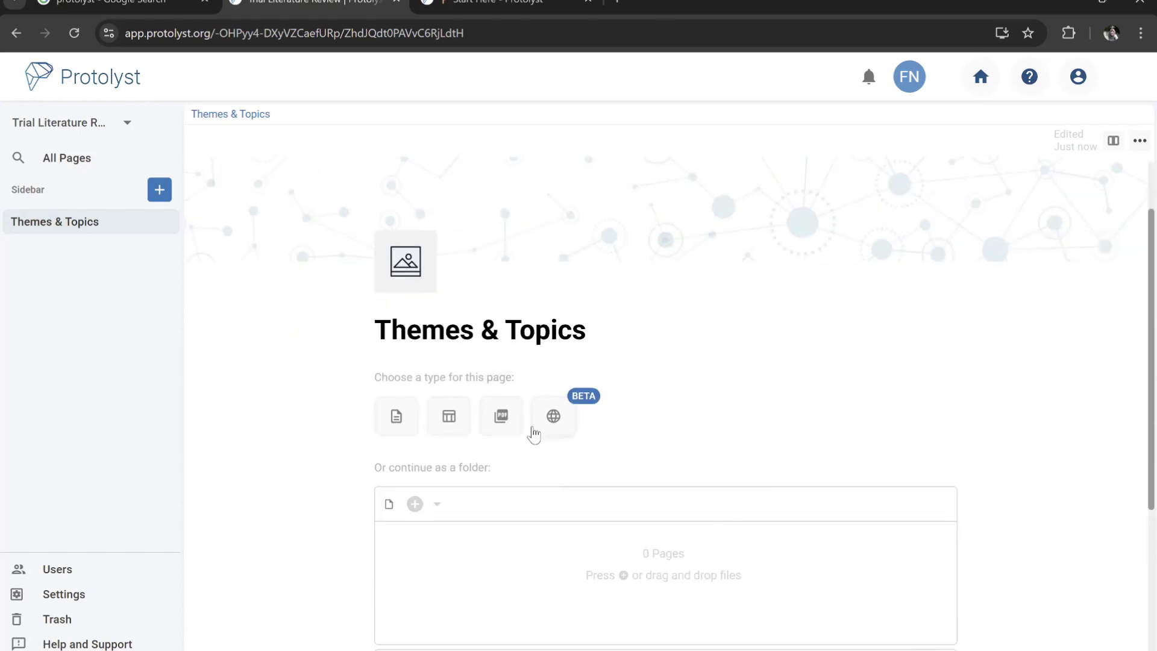
scroll(570, 317, down, 3)
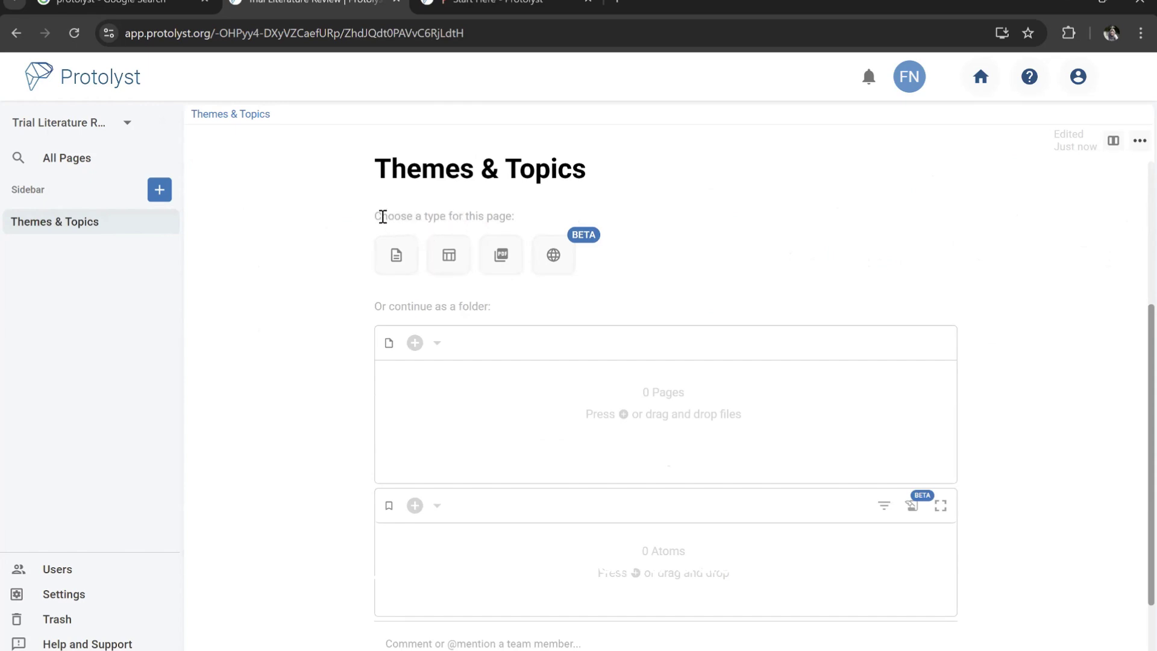
drag(375, 216, 532, 217)
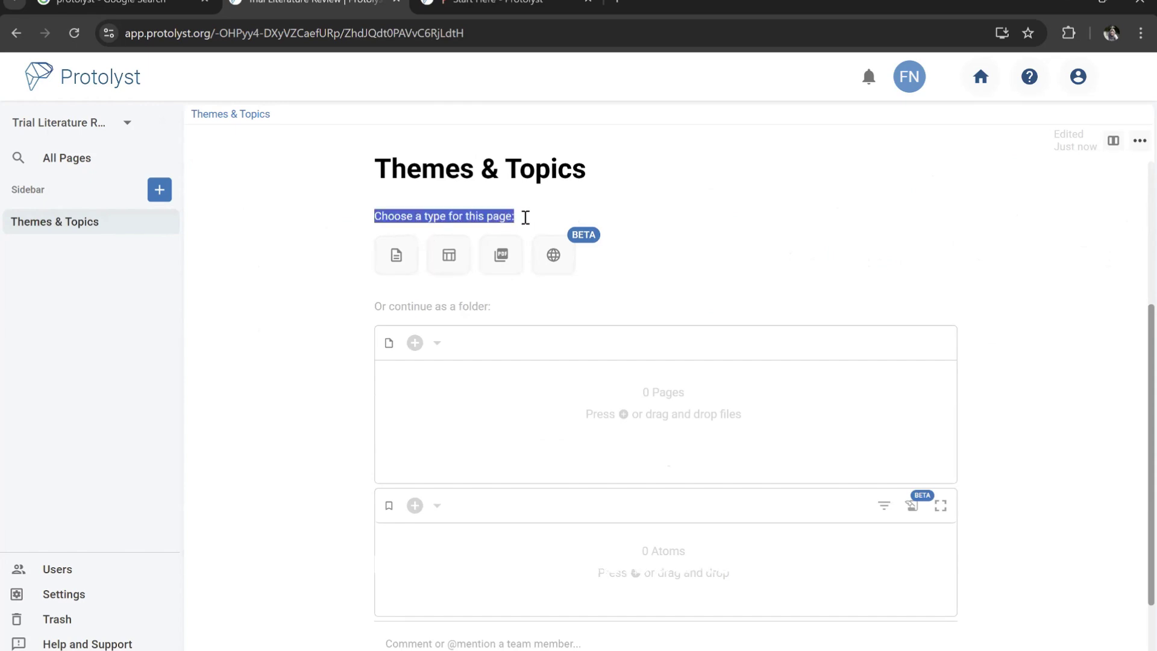
click(520, 213)
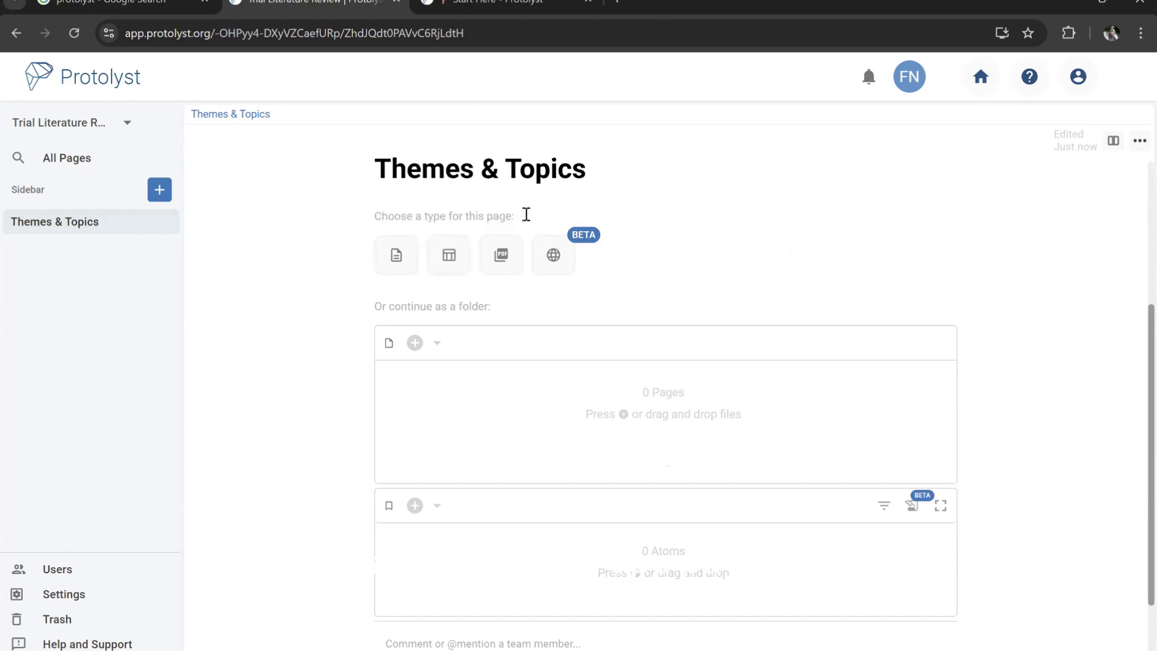
drag(526, 214, 366, 221)
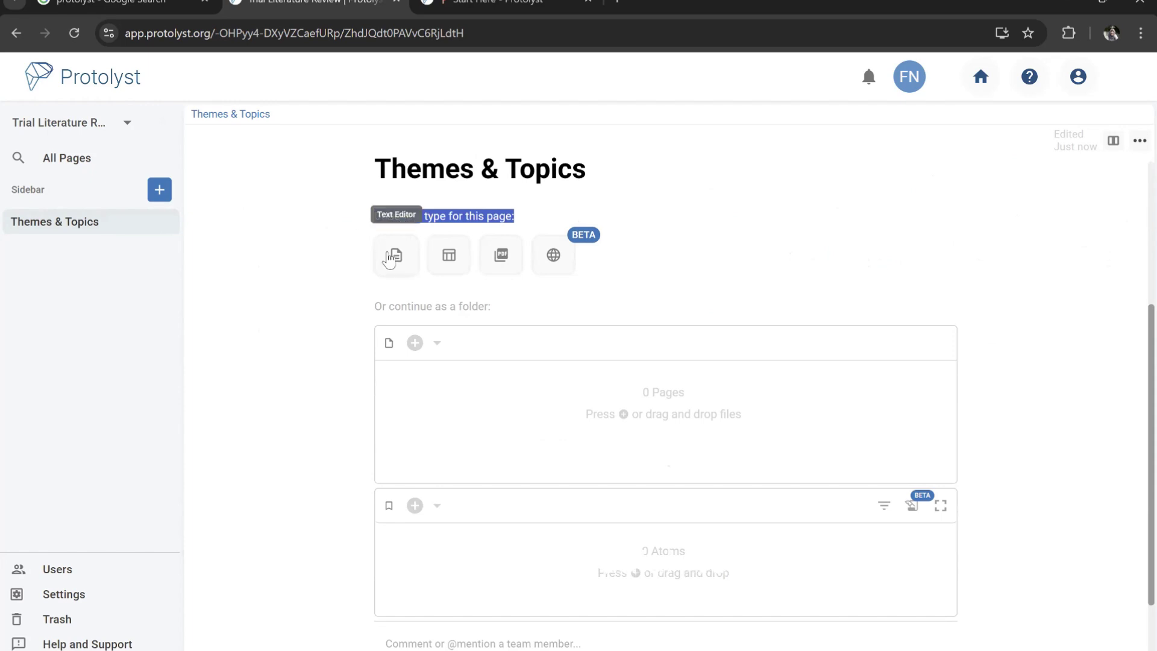
click(450, 259)
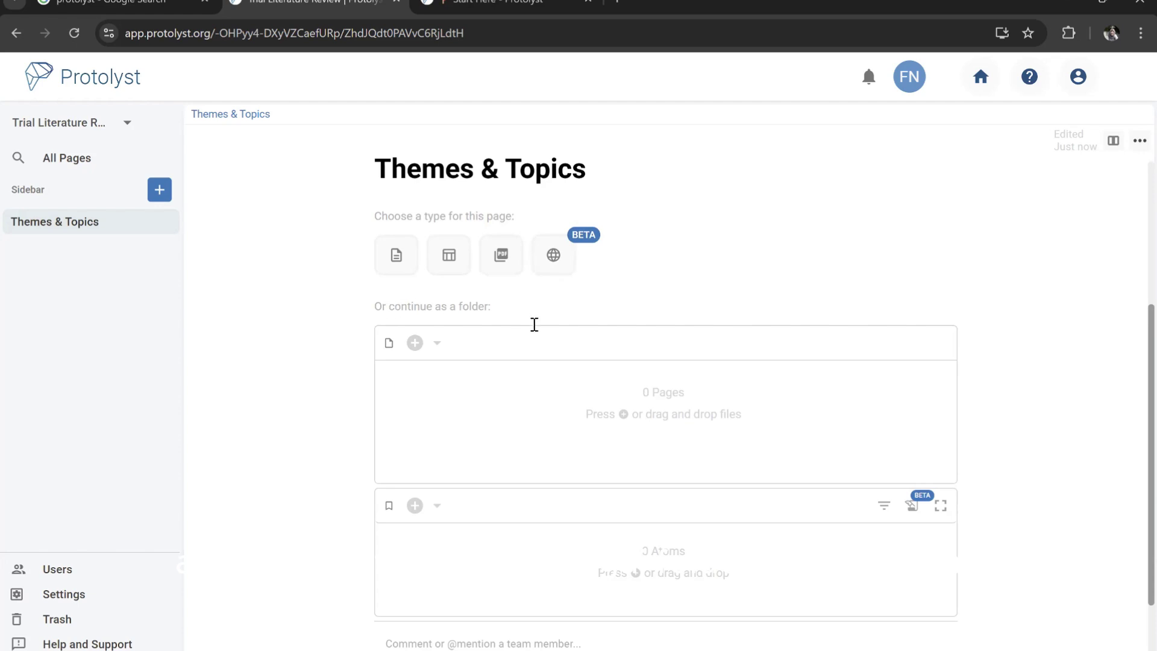
Check which kinds of pages the Themes & Topics folder can hold, and look over its Pages, Atoms and comment sections
click(436, 344)
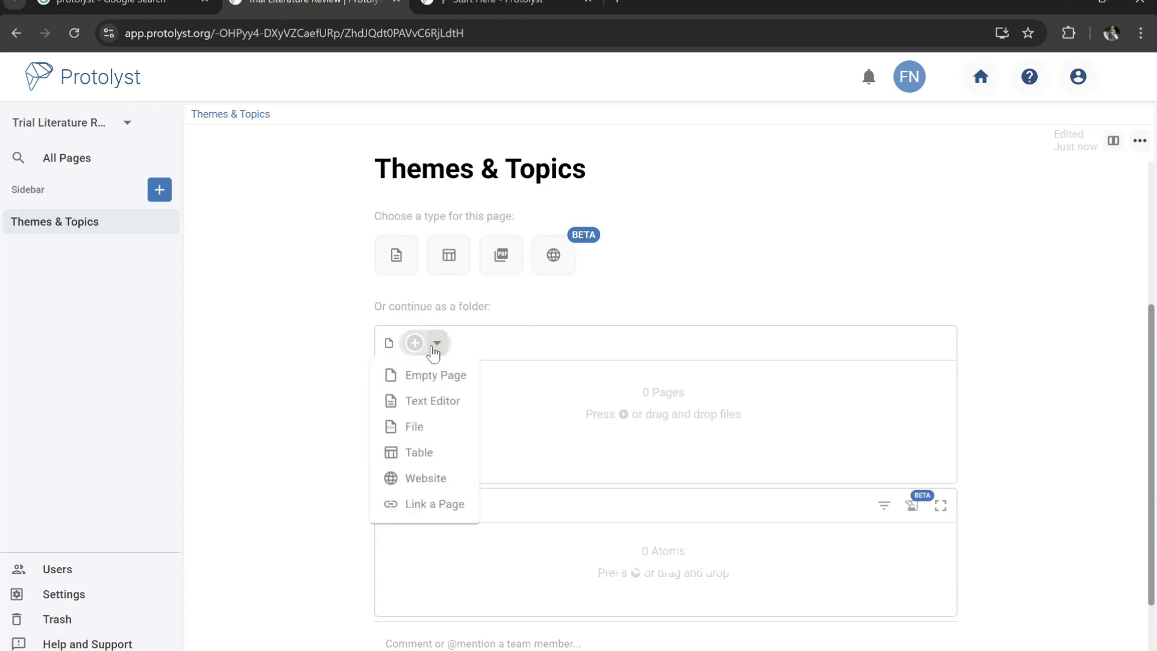
click(364, 465)
scroll(416, 477, down, 1)
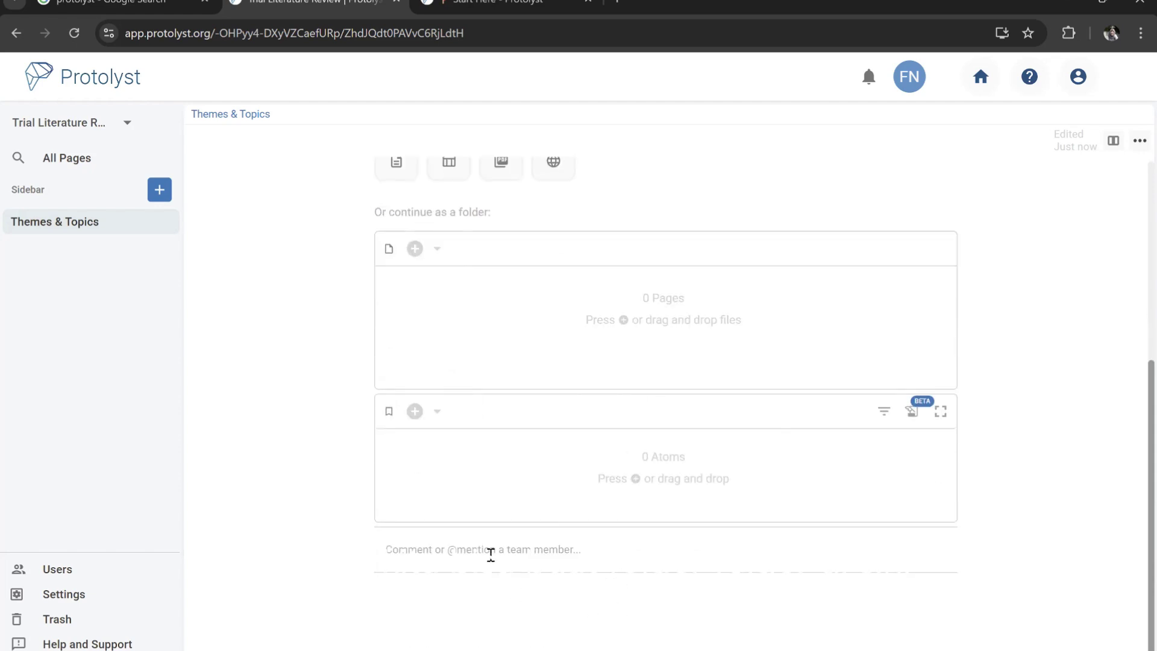
scroll(505, 449, up, 2)
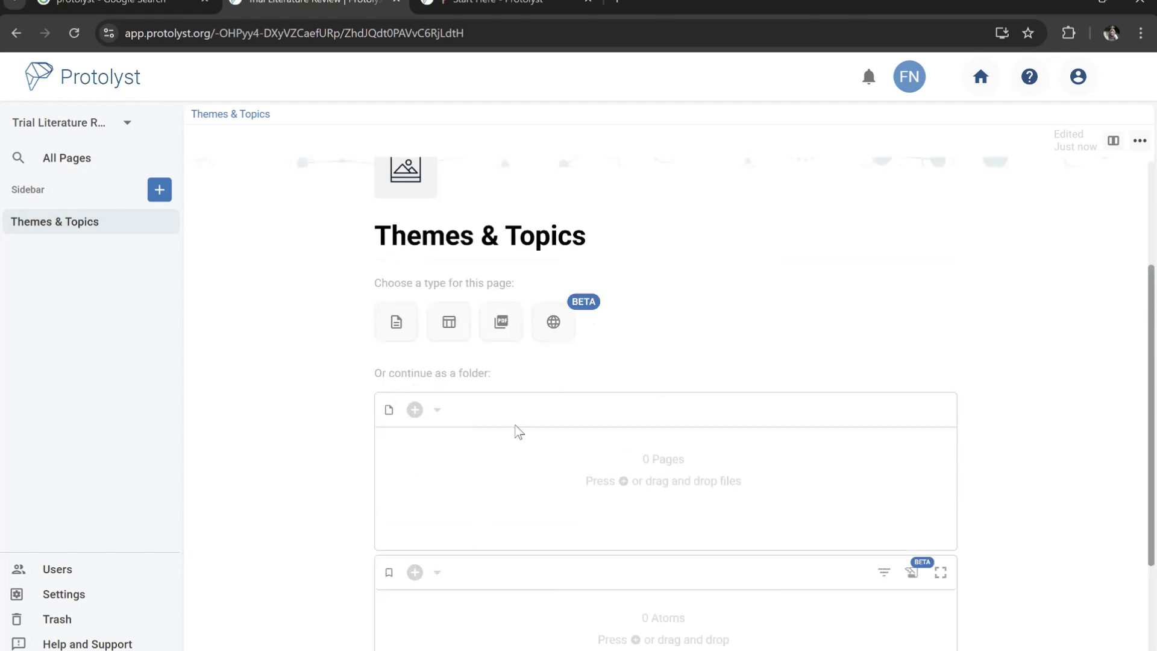
scroll(529, 349, up, 2)
scroll(532, 366, down, 2)
drag(369, 237, 601, 229)
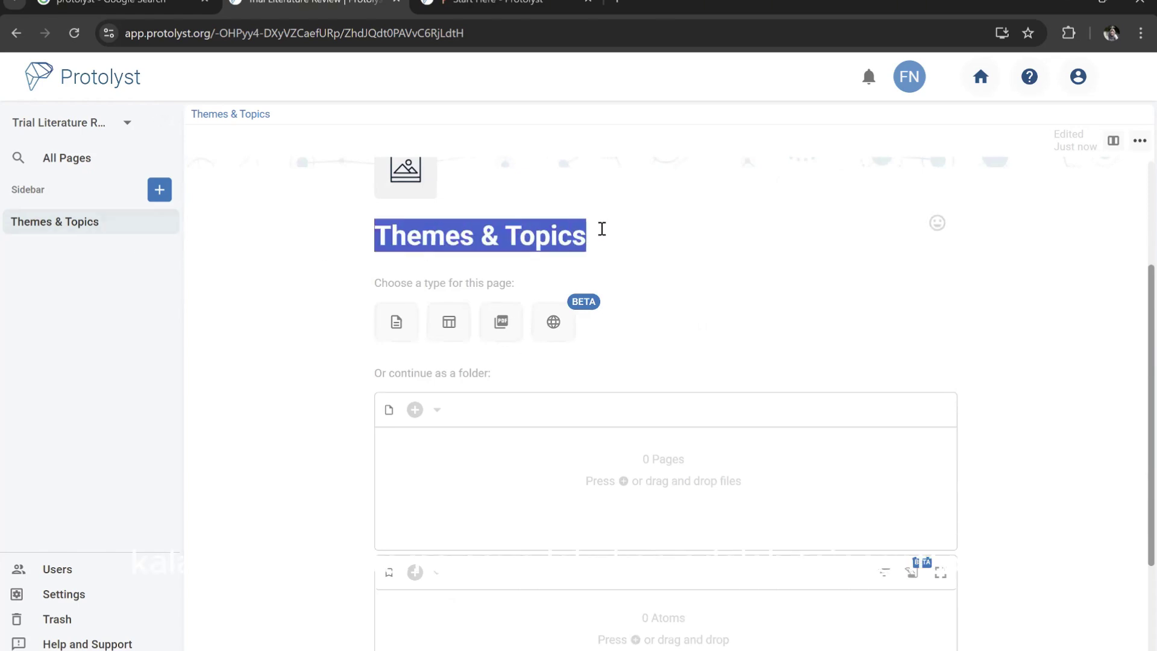
click(571, 240)
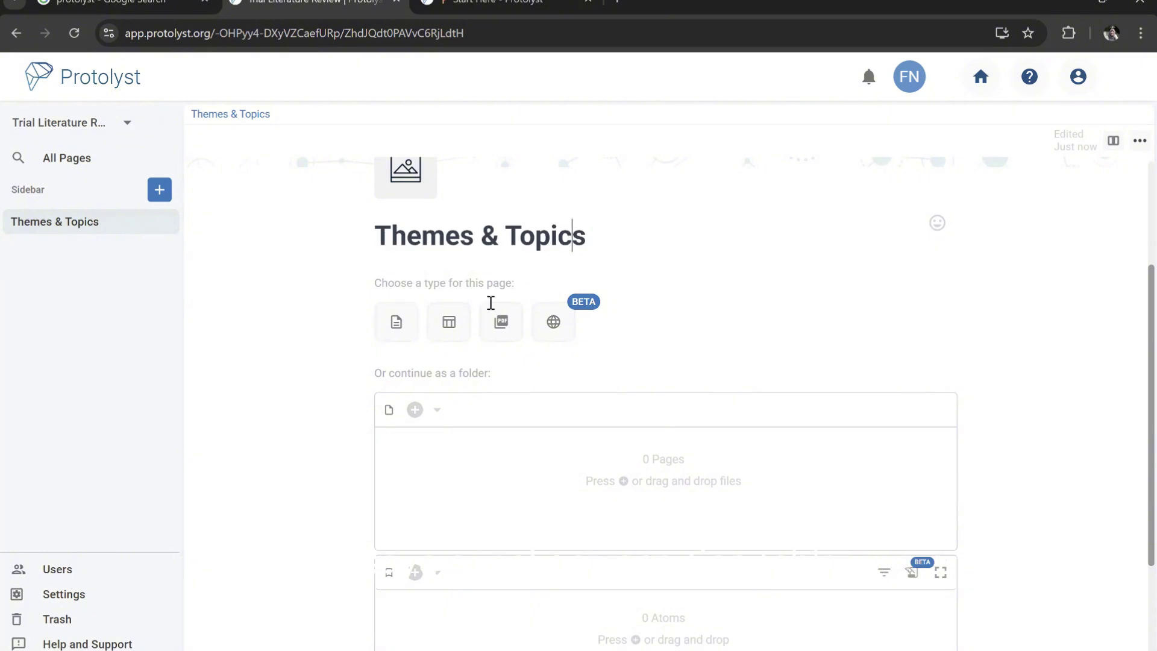
Make Themes & Topics a table page and look over the settings of its Atoms, Name and Sub Pages columns
click(449, 325)
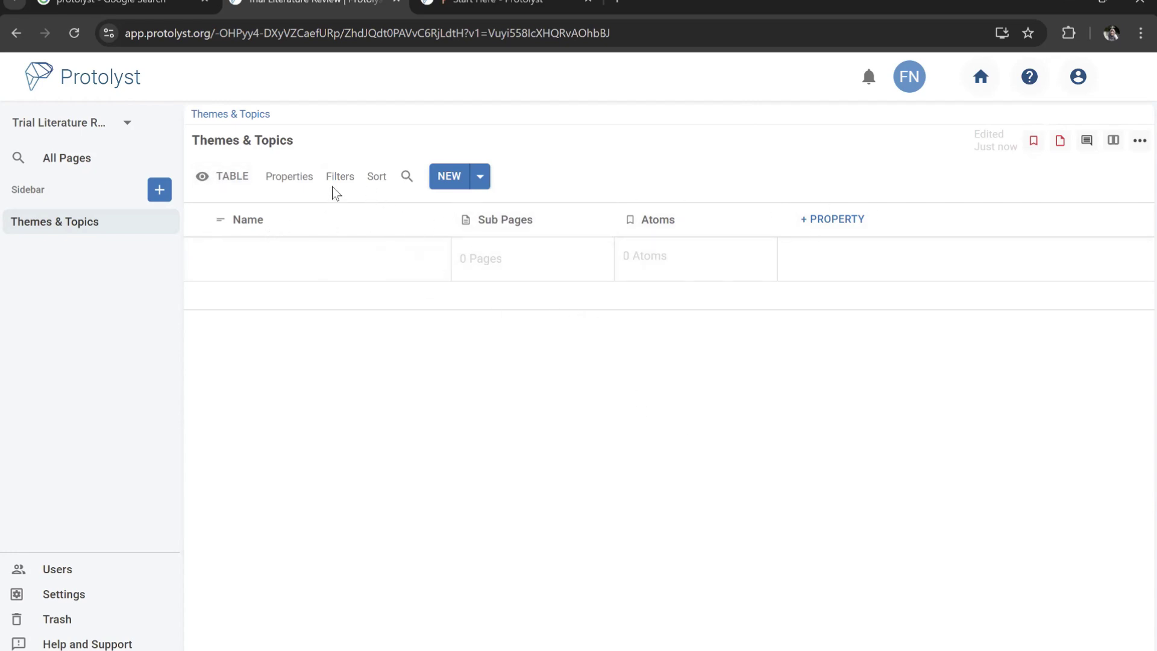
click(651, 232)
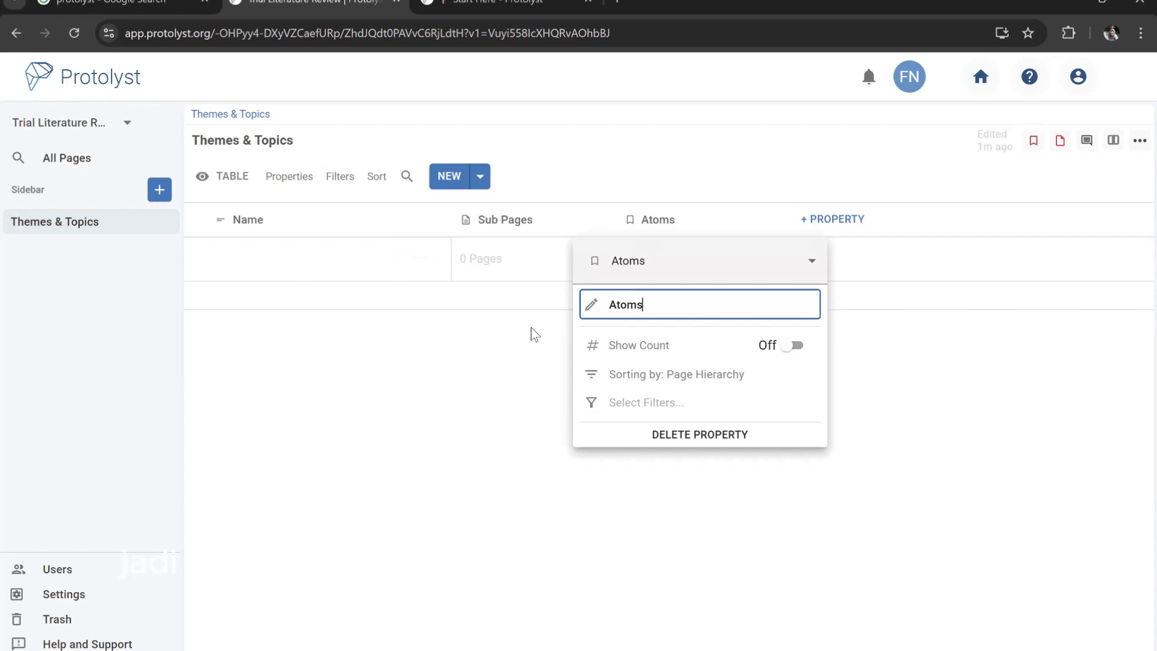
click(664, 178)
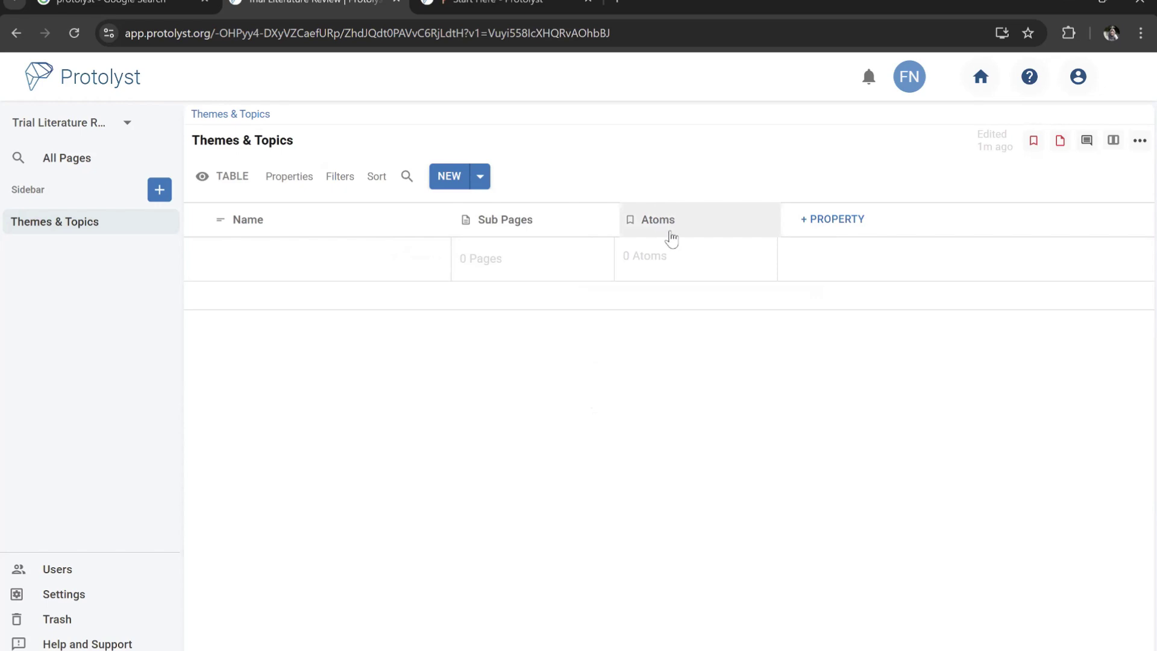
click(261, 227)
click(529, 313)
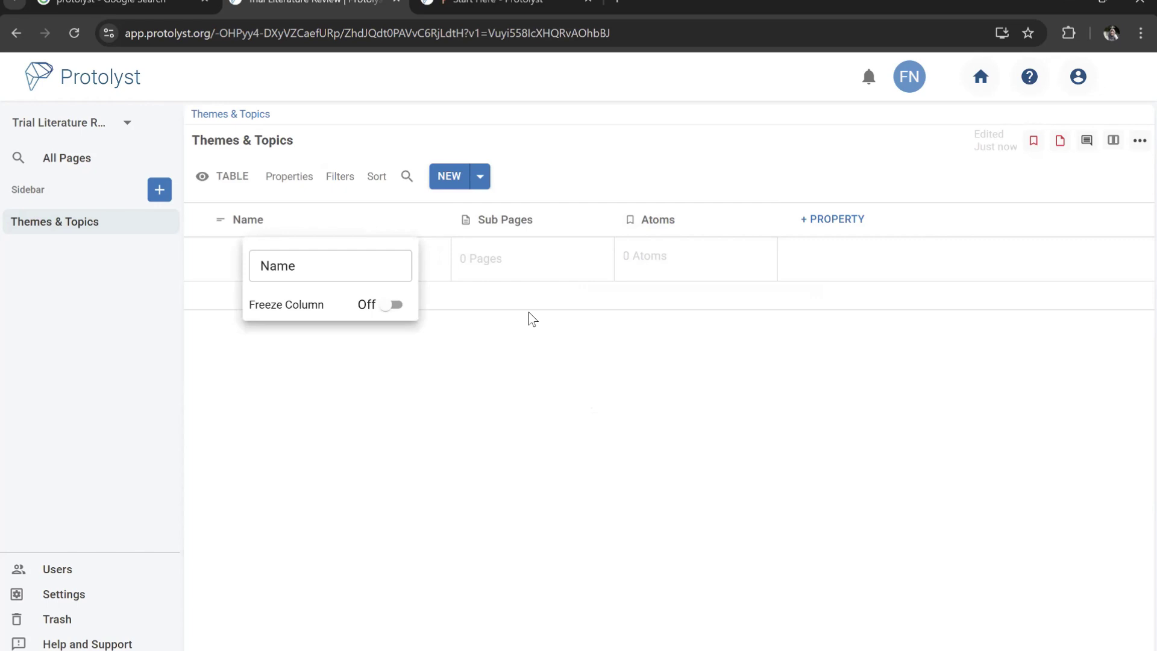
click(499, 222)
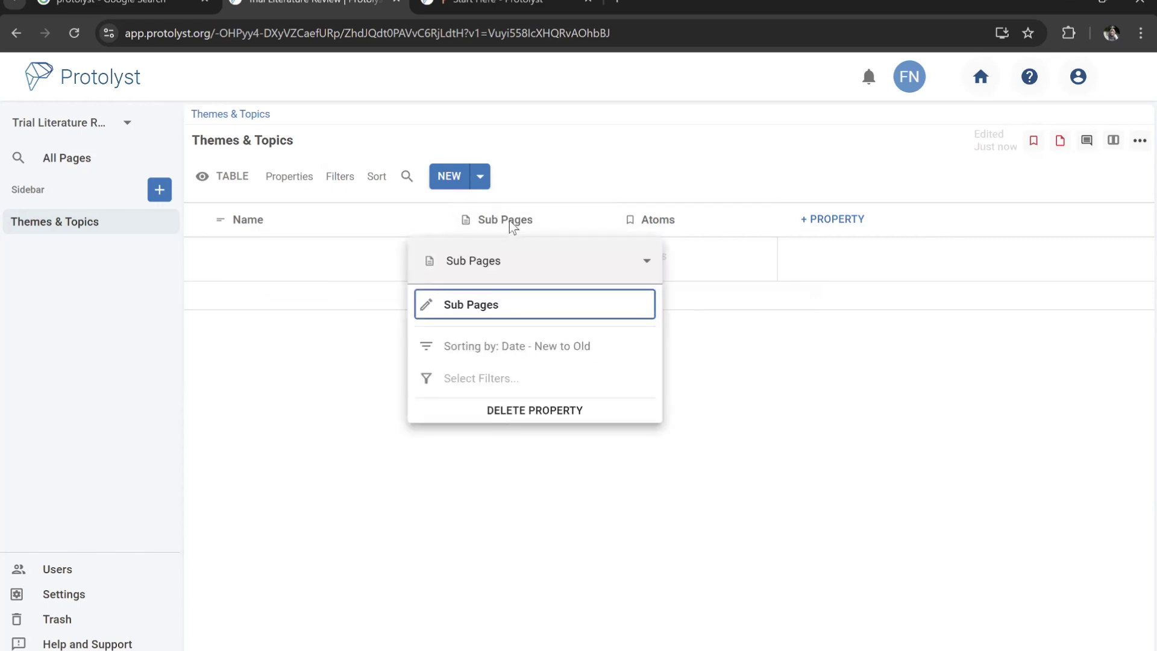
click(510, 228)
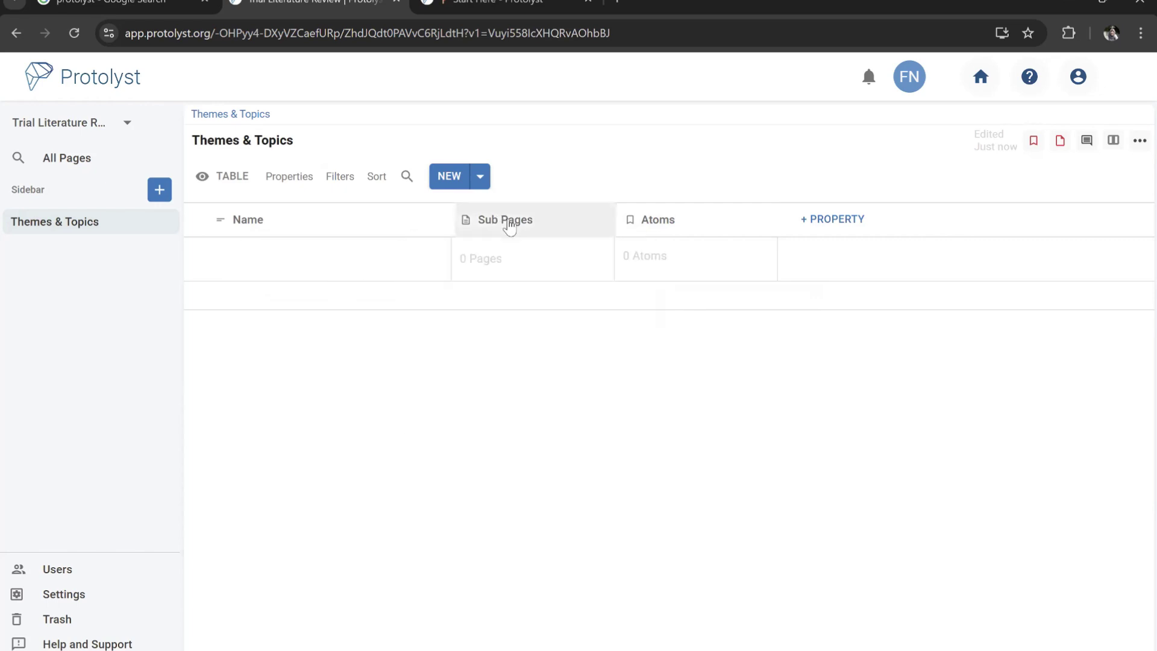
Rename the Name column of the Themes & Topics table to "References" and check the opening options of its empty row
click(273, 228)
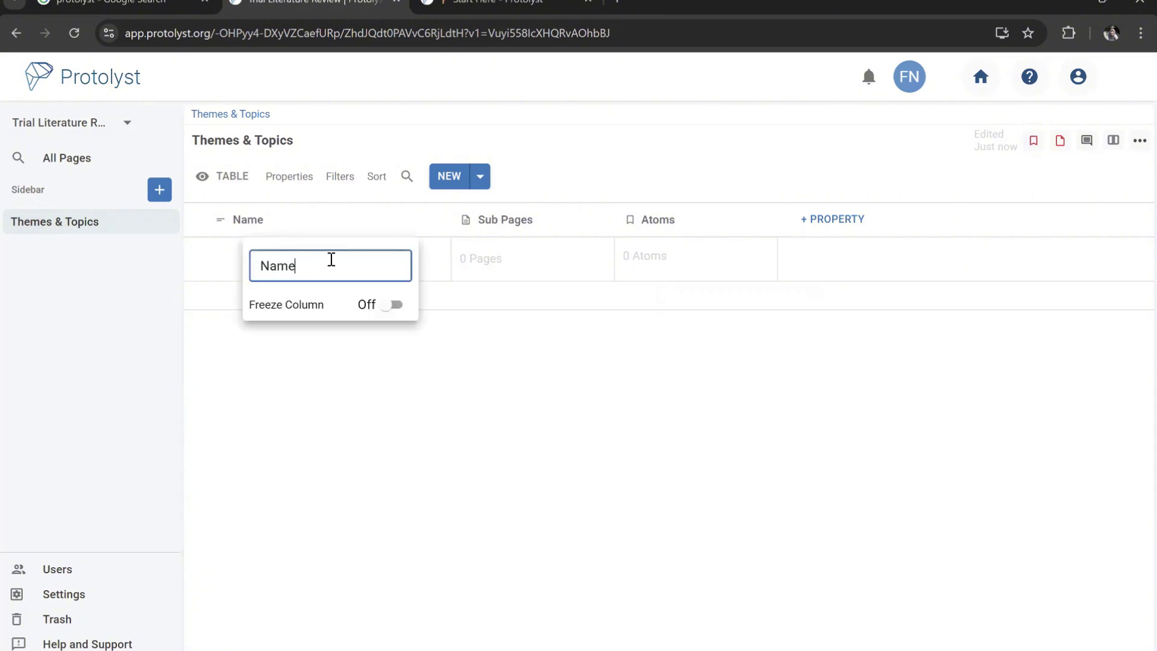
double_click(274, 270)
text(References)
click(356, 374)
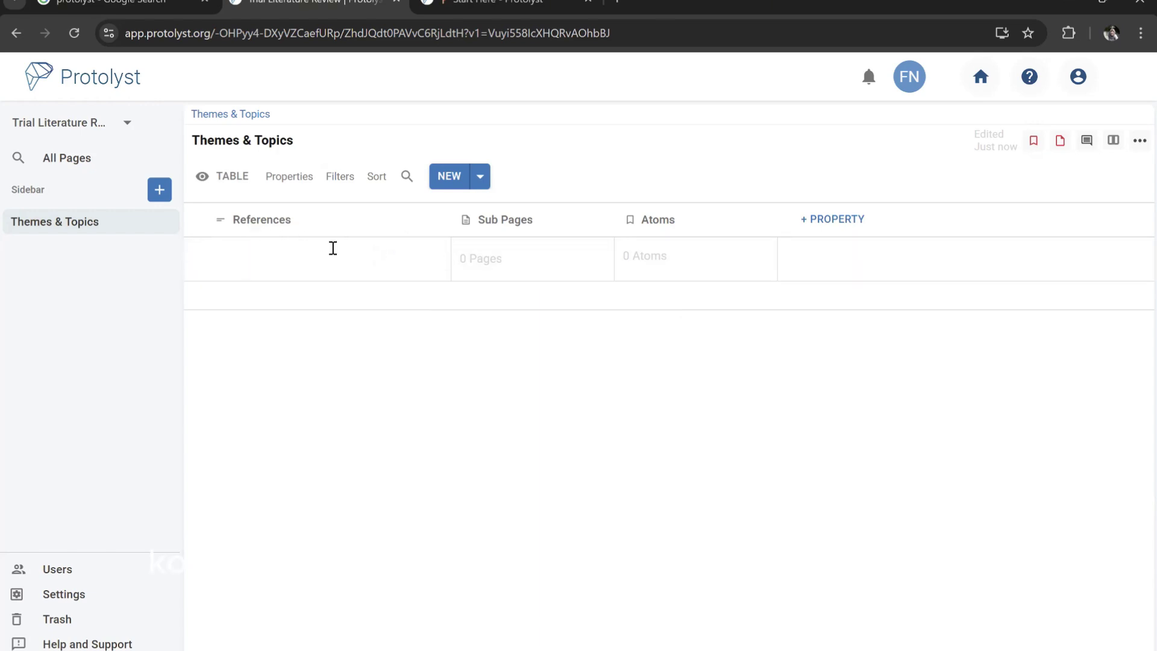
click(441, 260)
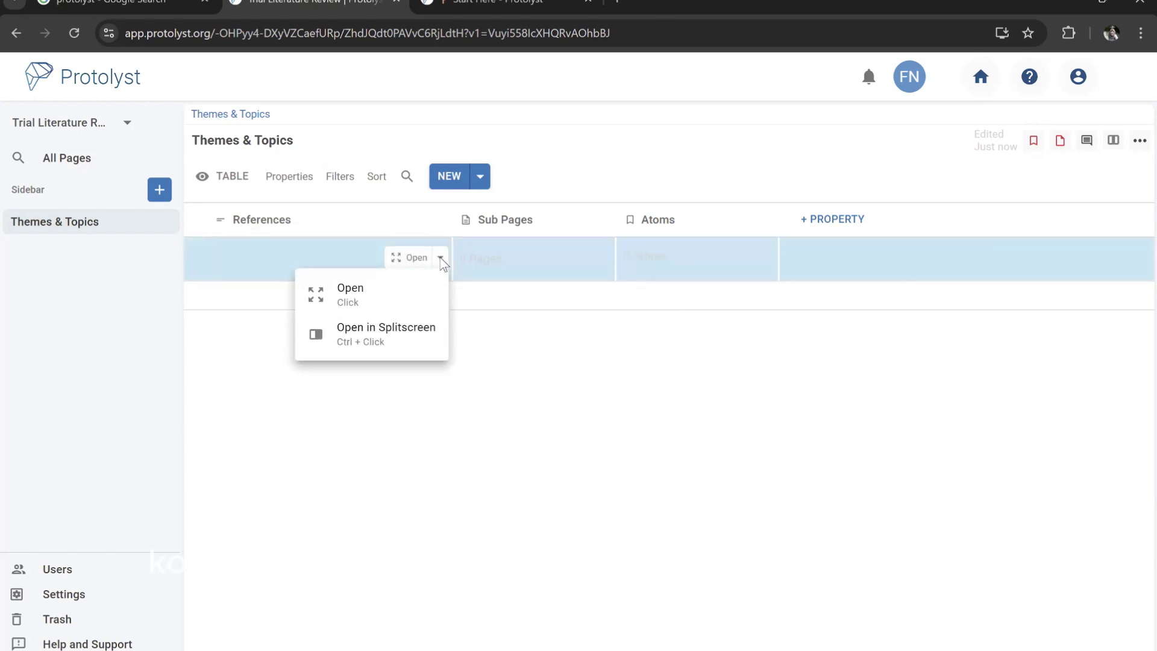
click(263, 250)
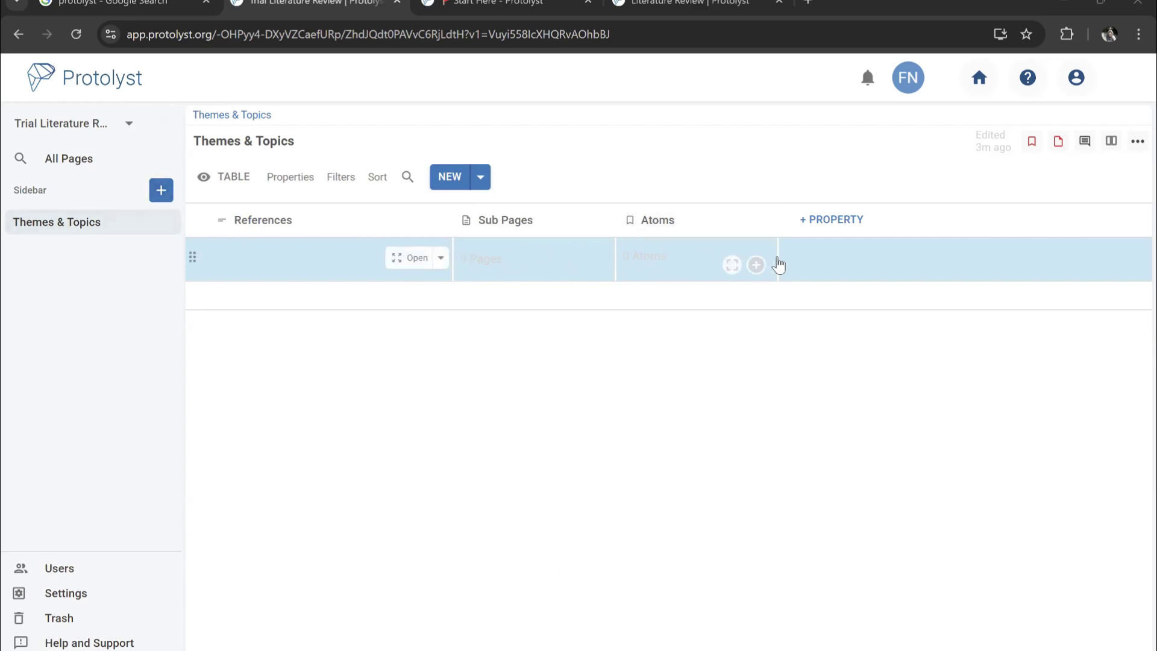
Add another page to the workspace and title it "Landscape Architecture"
click(159, 193)
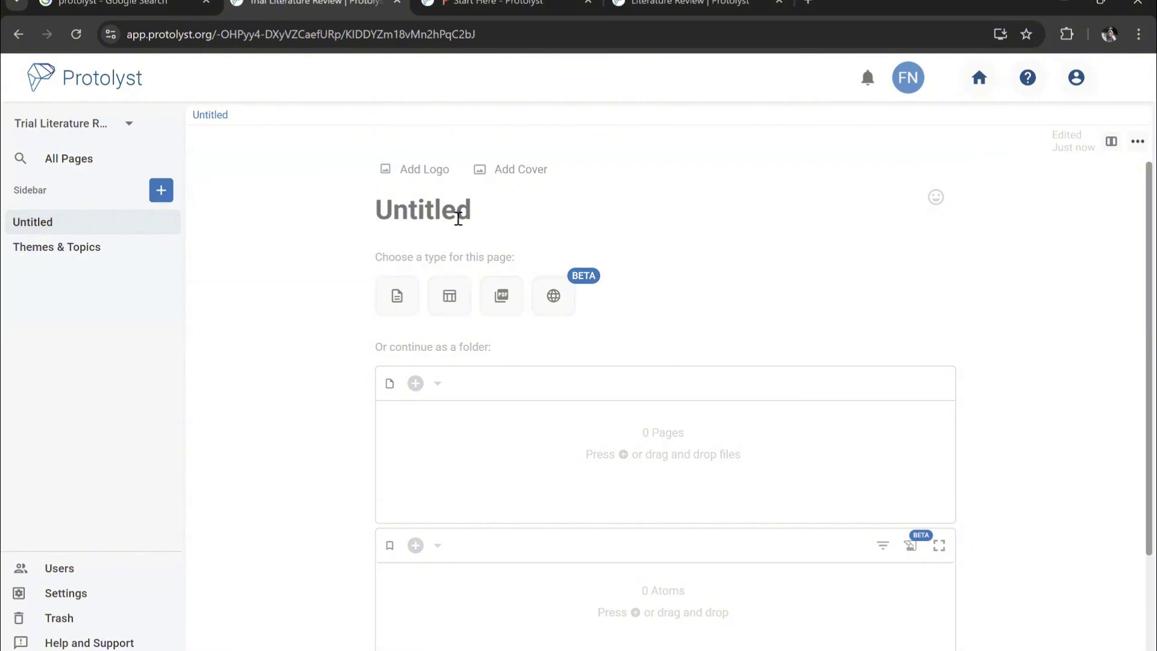
text(Lands)
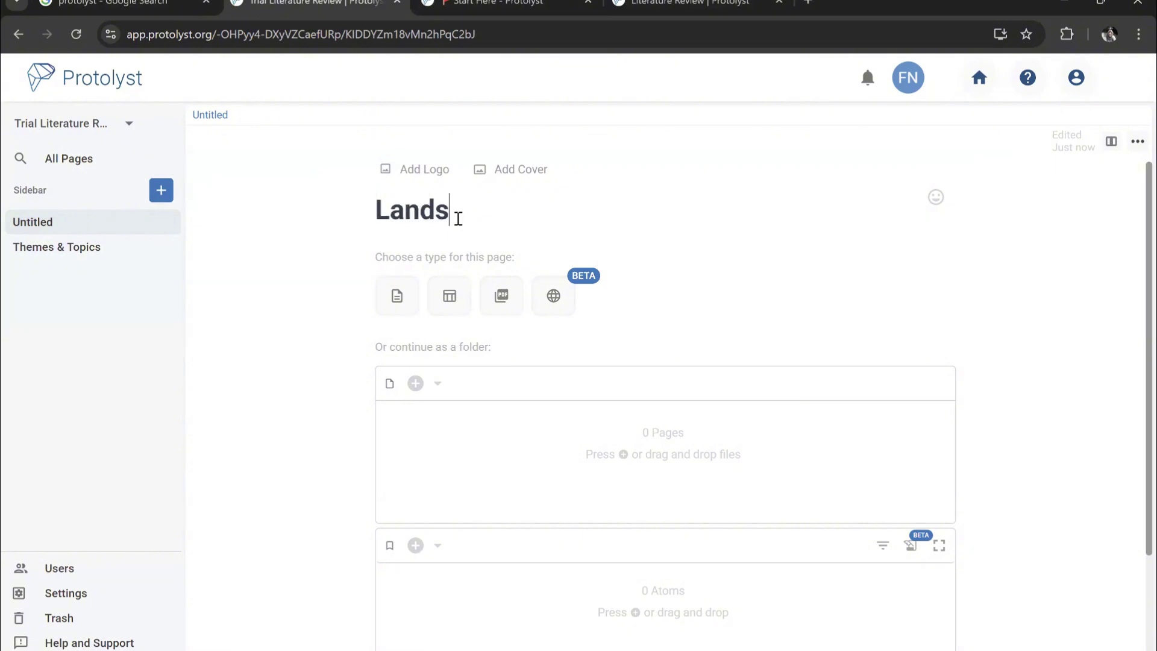
text(cape Archit)
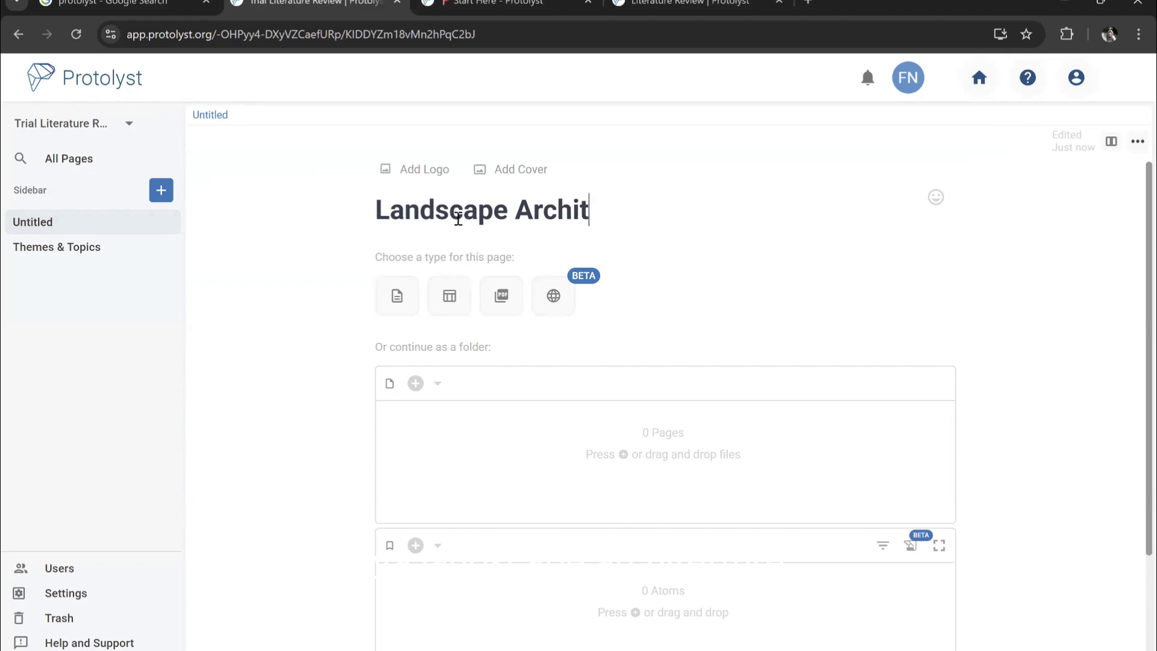
text(ecture)
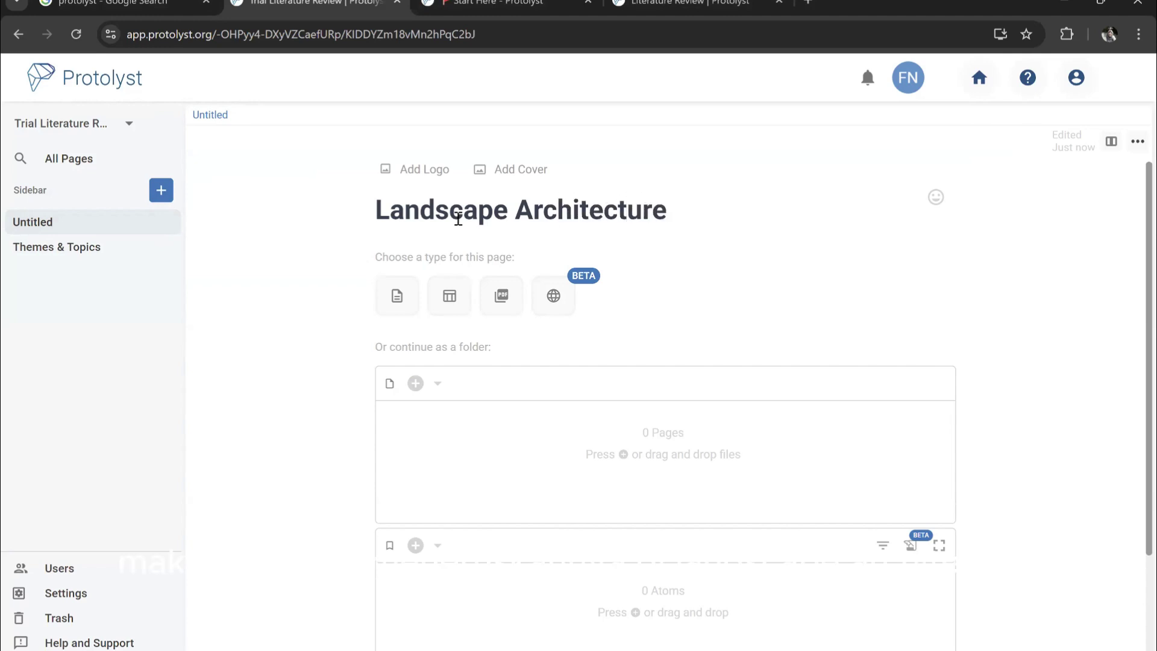
click(370, 395)
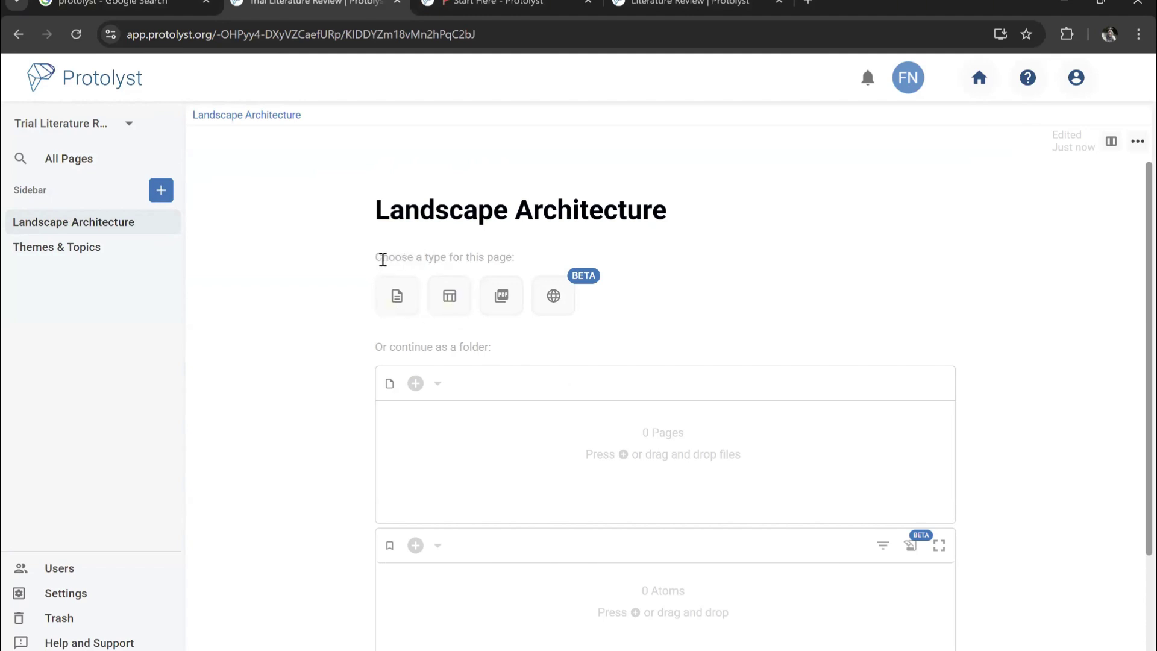
Choose the text editor as the page type for the Landscape Architecture page
drag(377, 258, 518, 257)
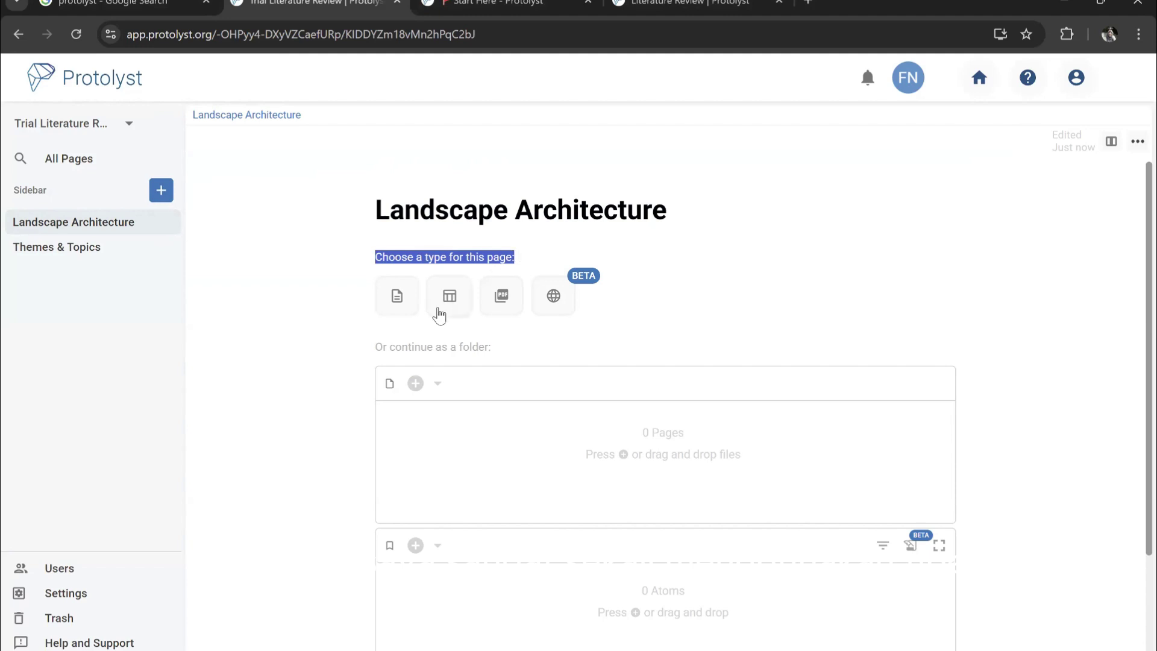
click(451, 327)
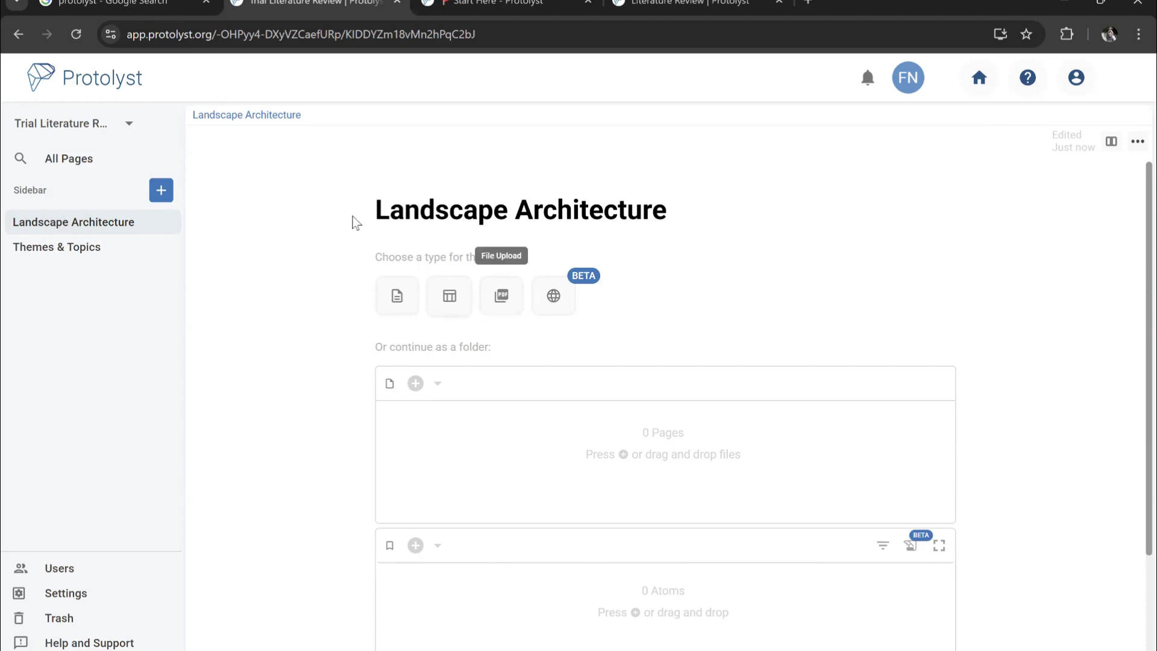
click(398, 297)
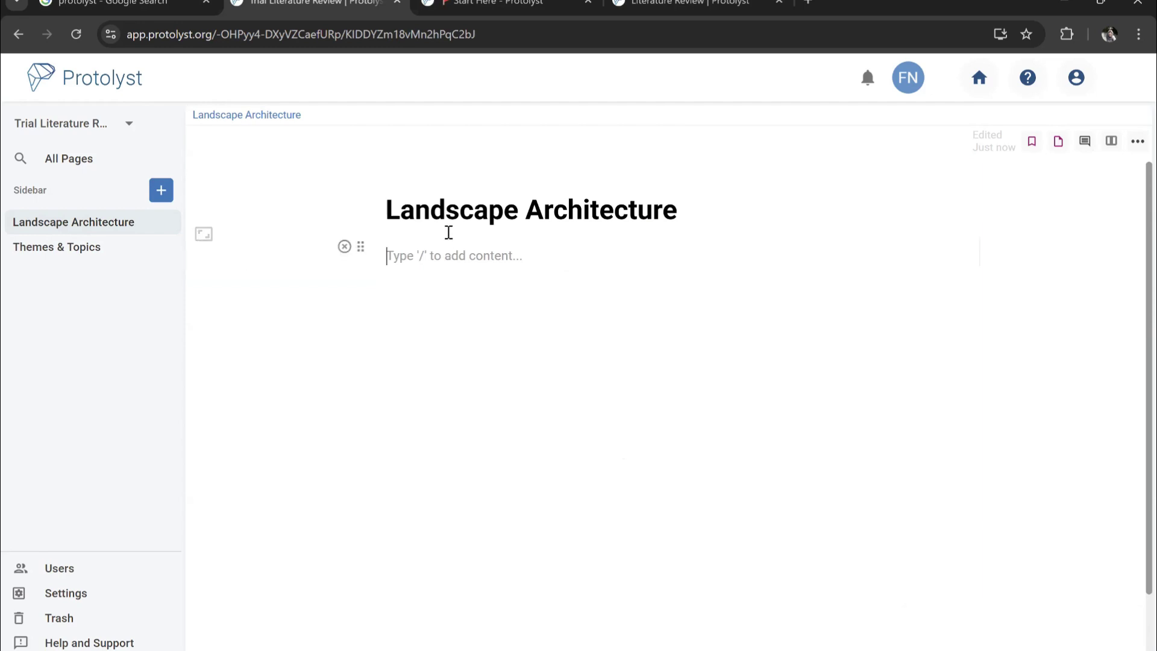
click(446, 210)
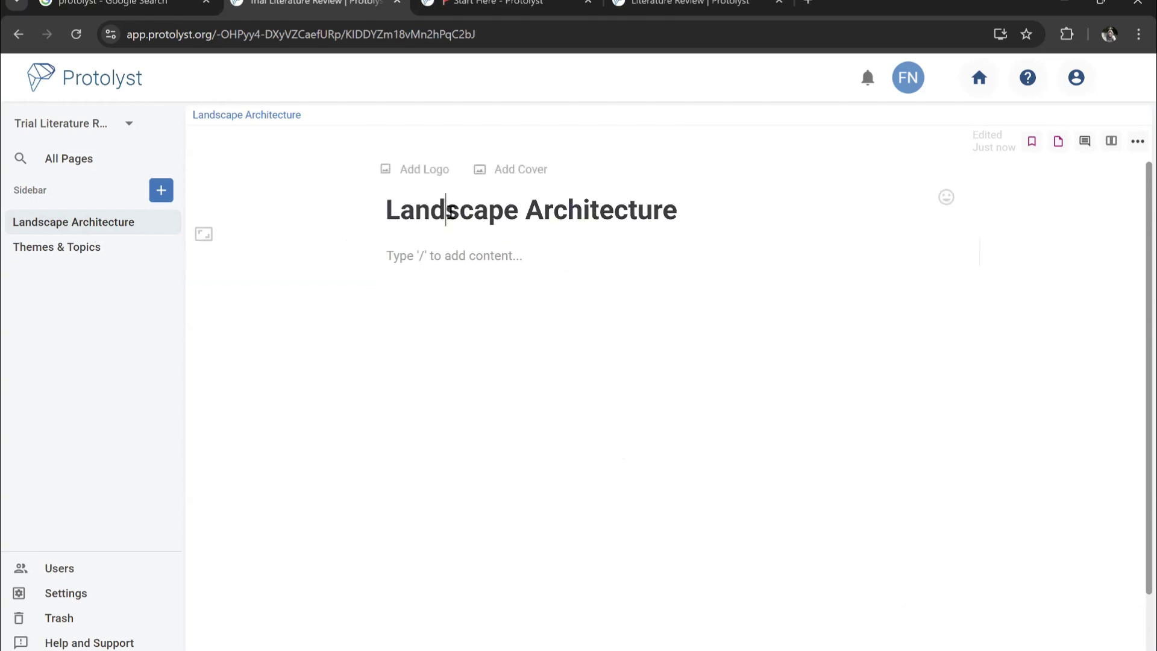
click(542, 289)
Reset the Landscape Architecture page to a typeless page
click(1132, 146)
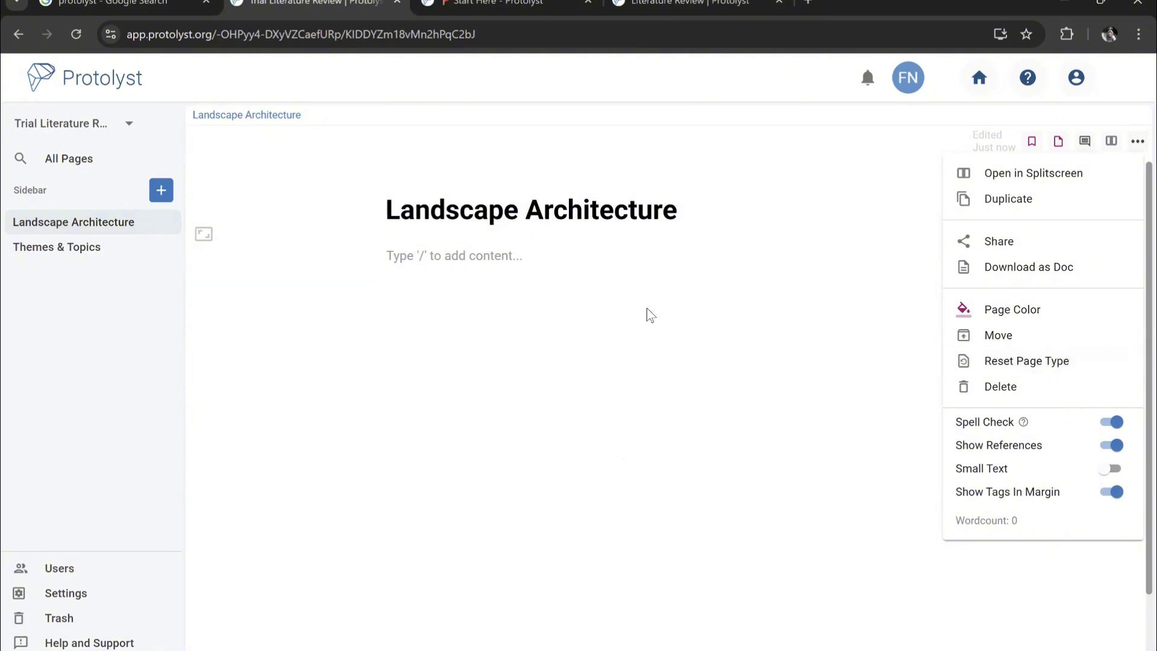
click(1021, 365)
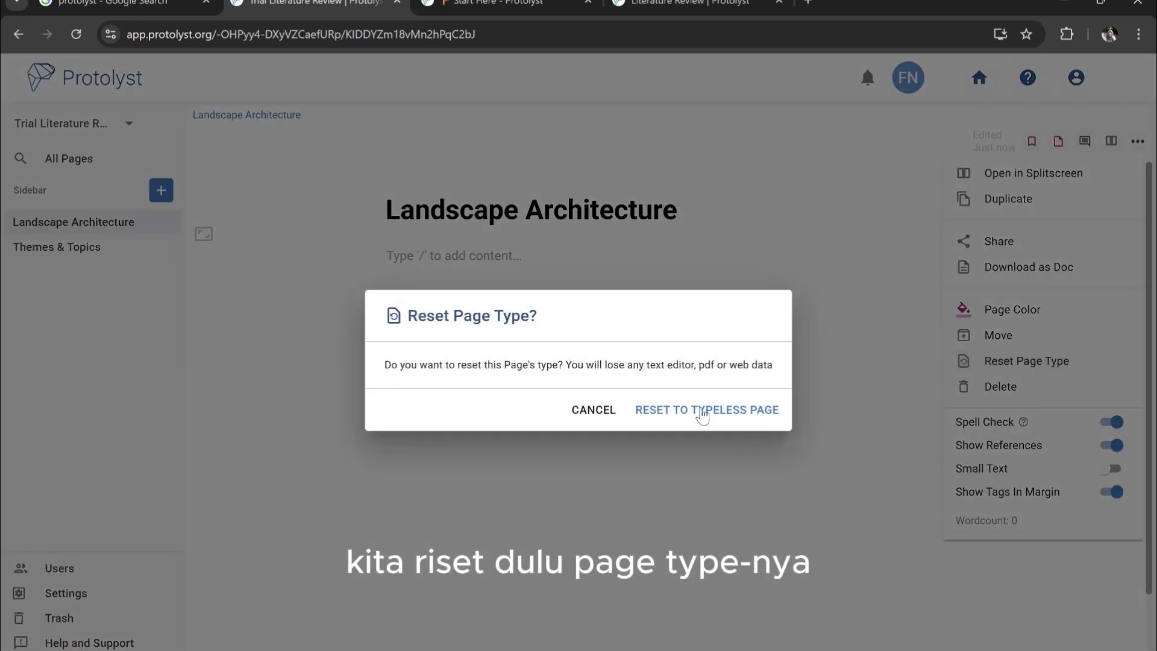
click(703, 415)
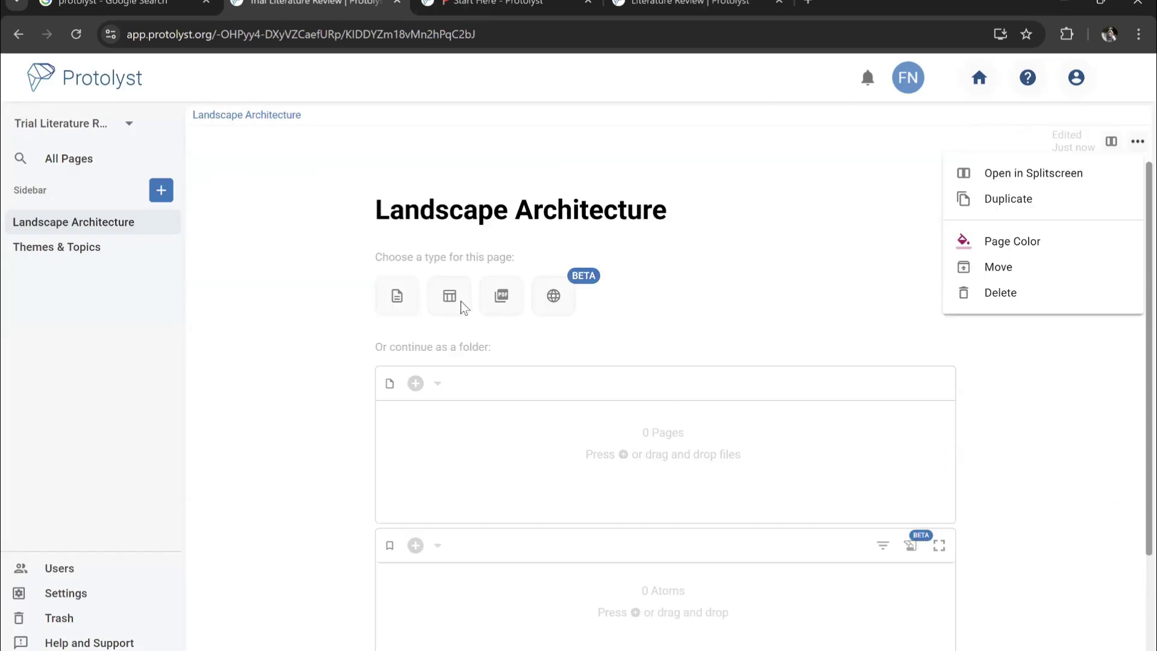
click(751, 277)
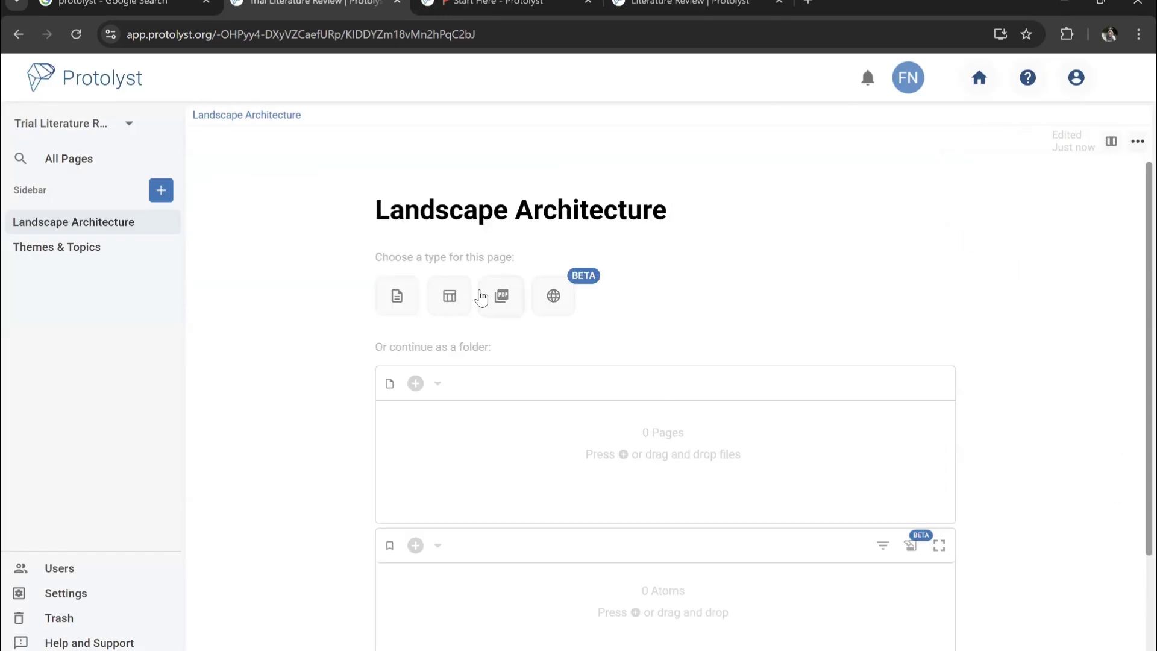
Make the Landscape Architecture page a table and look over the page options it offers
click(450, 295)
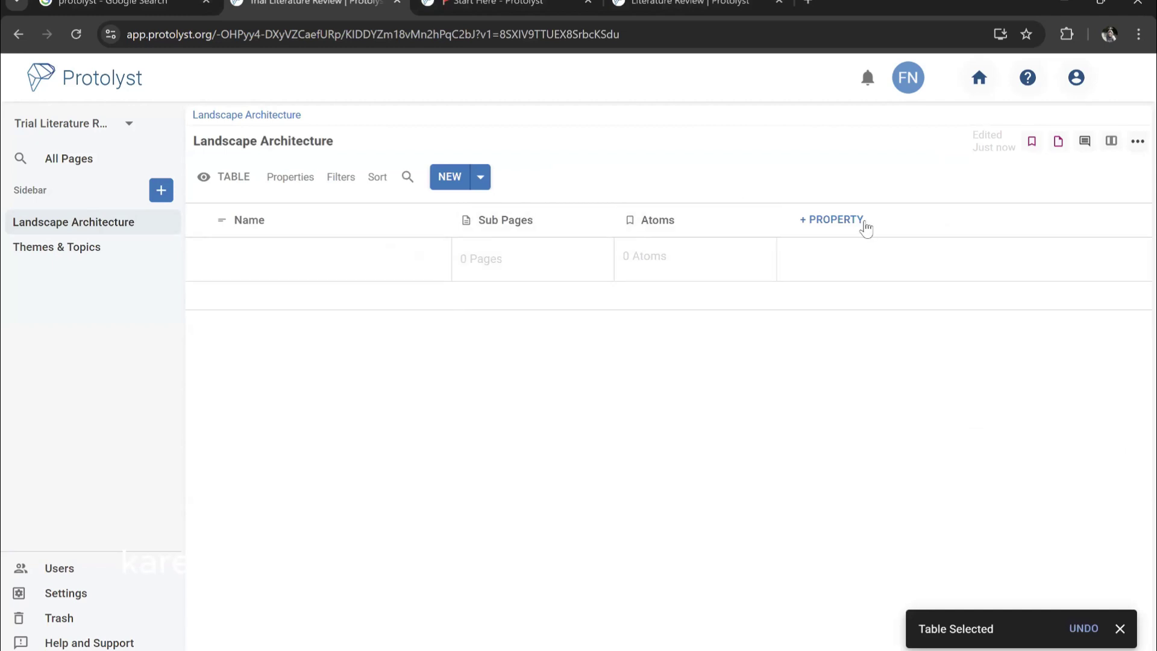
click(1120, 628)
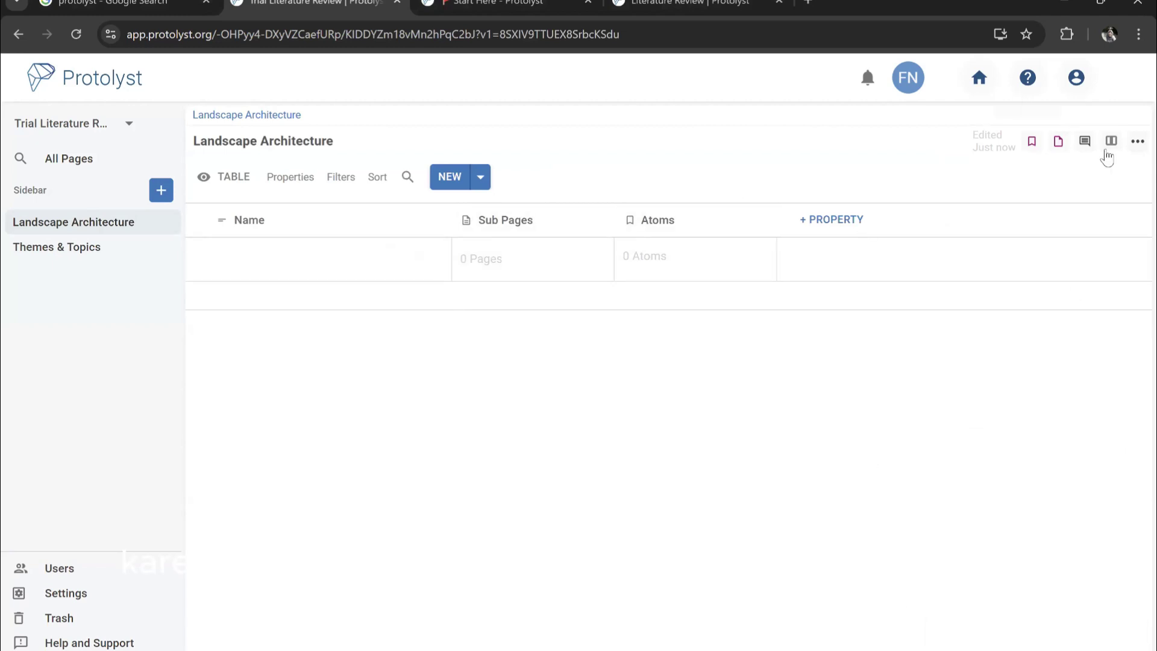
click(1135, 144)
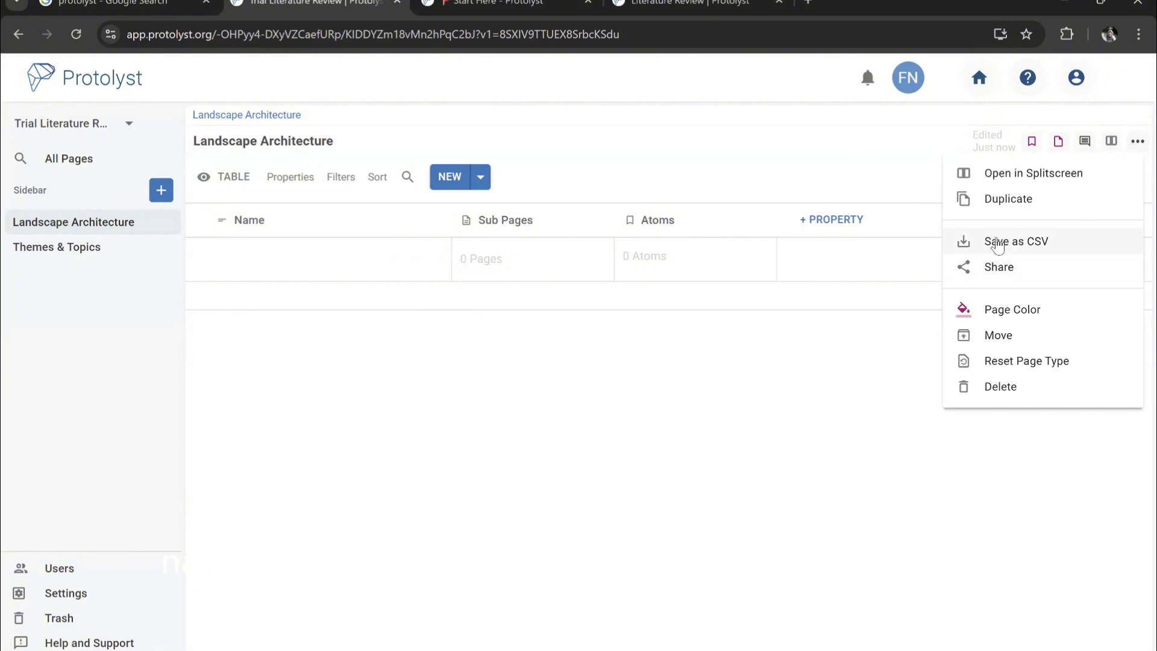
click(634, 415)
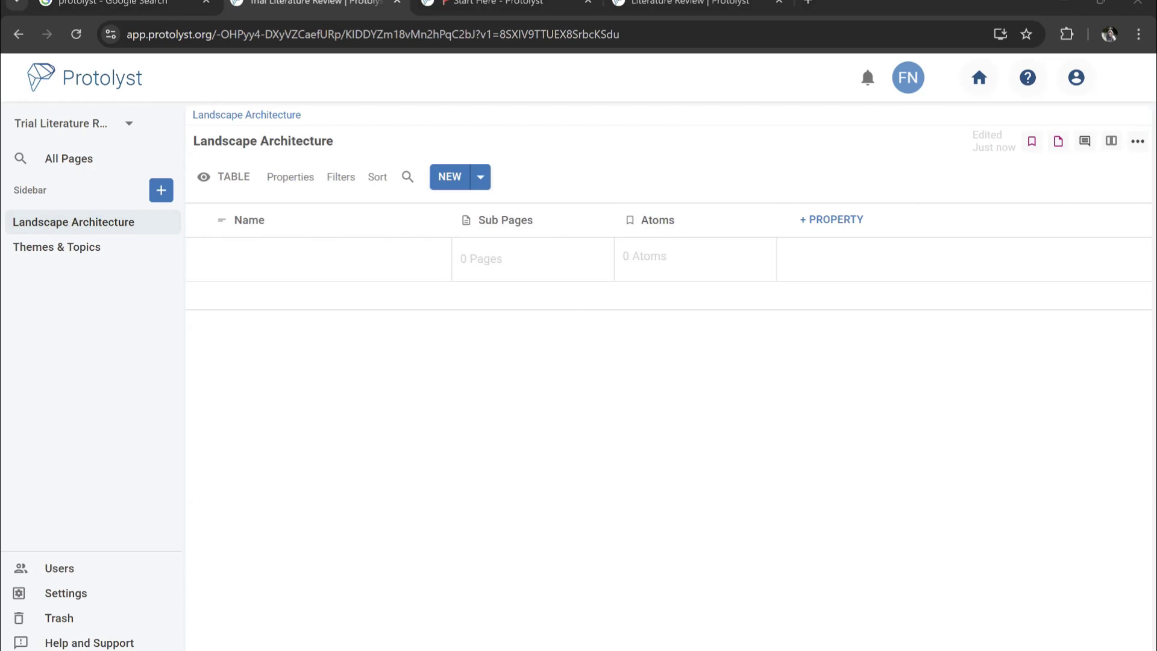
Delete the Sub Pages property from the Landscape Architecture table
click(600, 222)
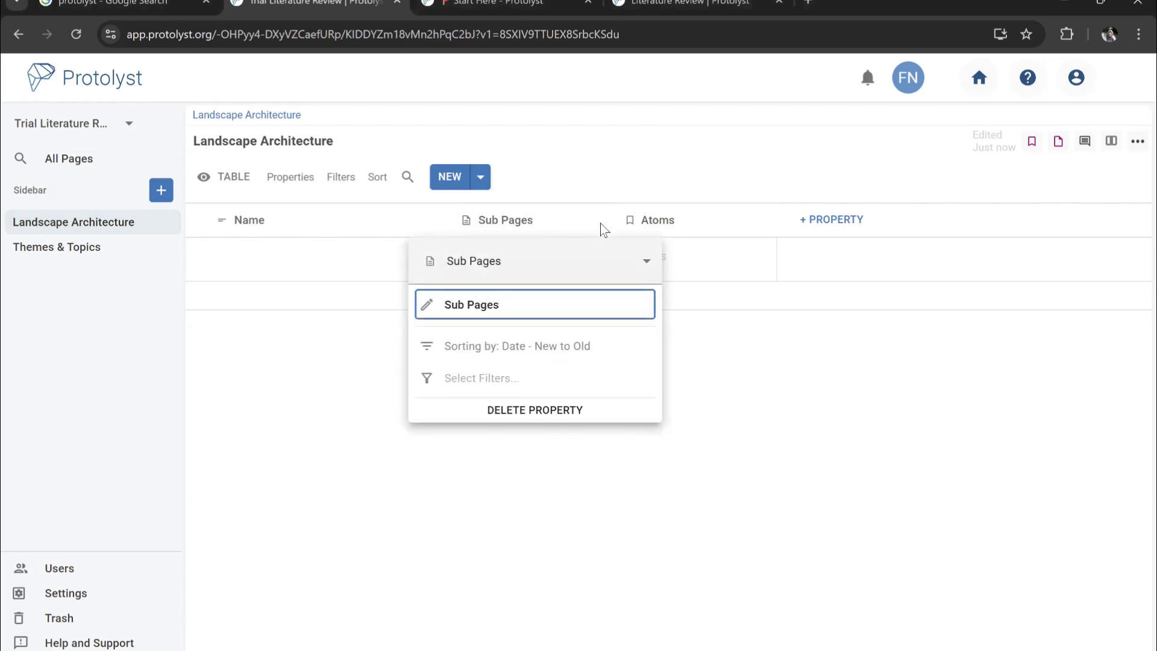
click(553, 412)
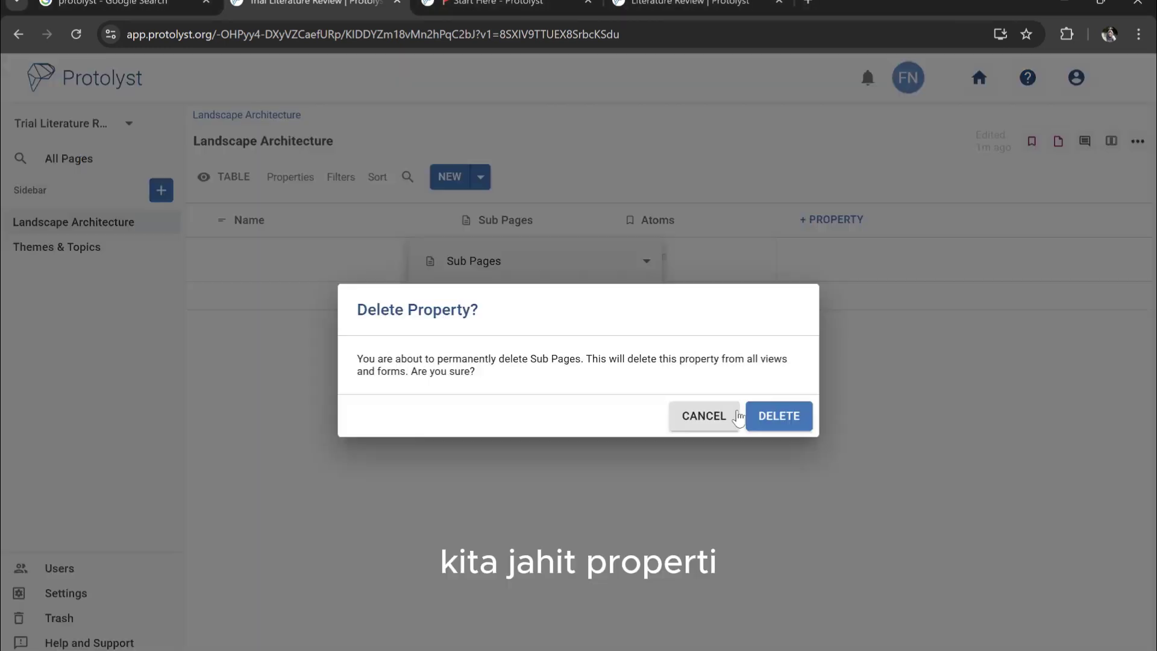
click(766, 418)
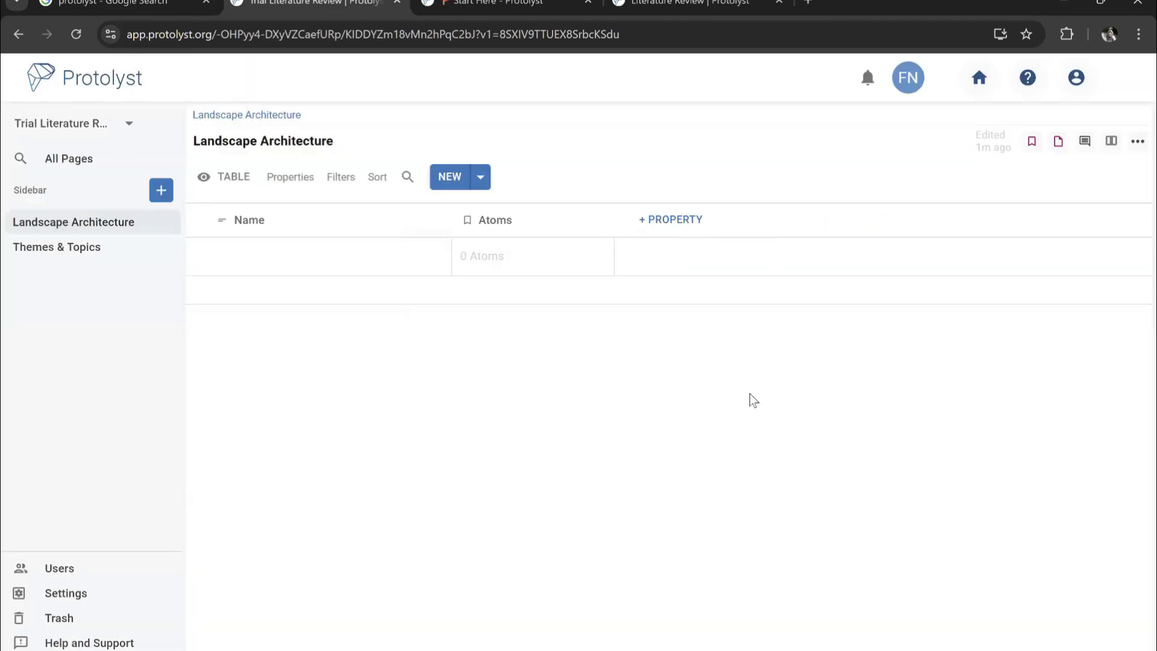
Add a new property to the Landscape Architecture table and make it a Citation property
click(509, 229)
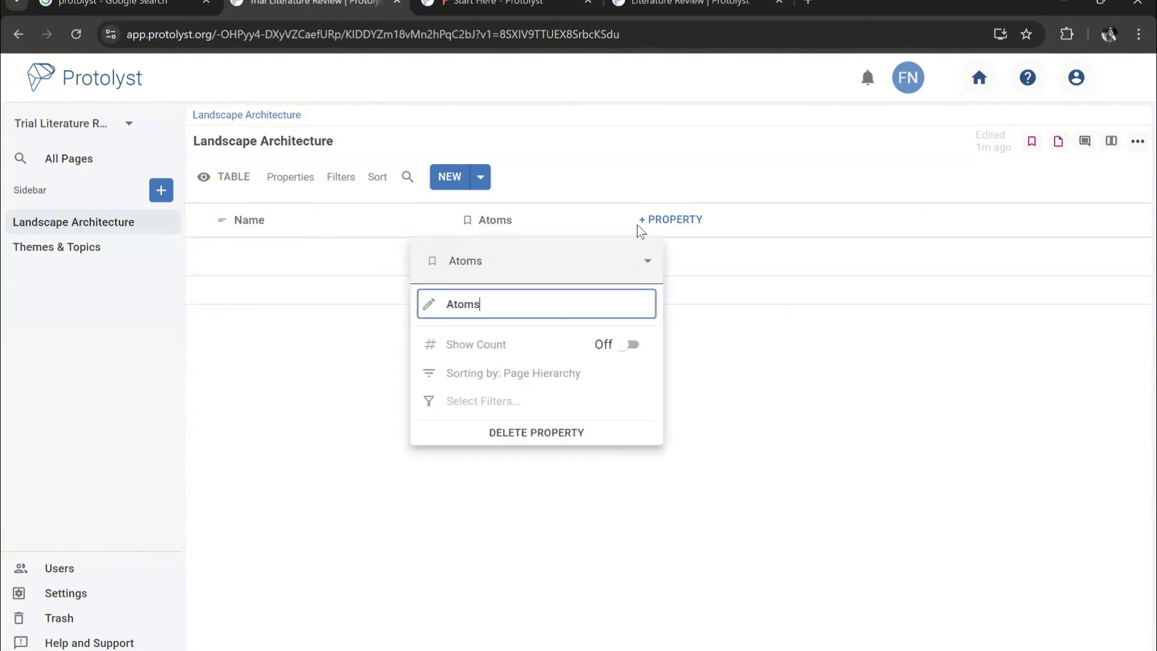
click(663, 218)
click(649, 223)
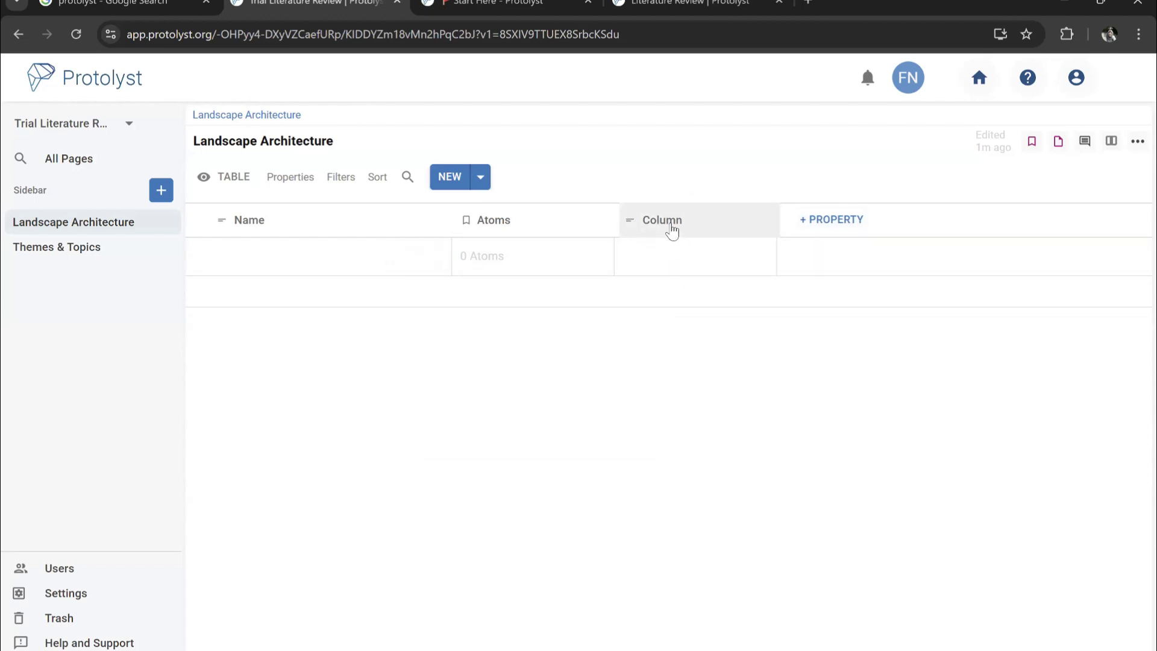
click(666, 222)
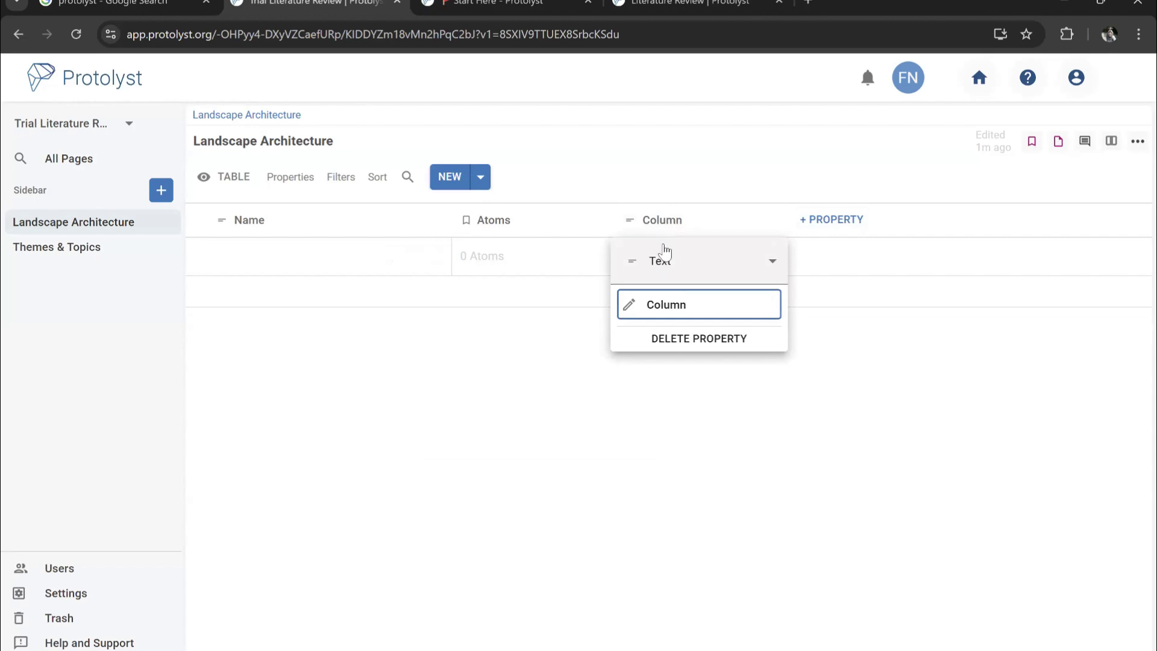
click(773, 265)
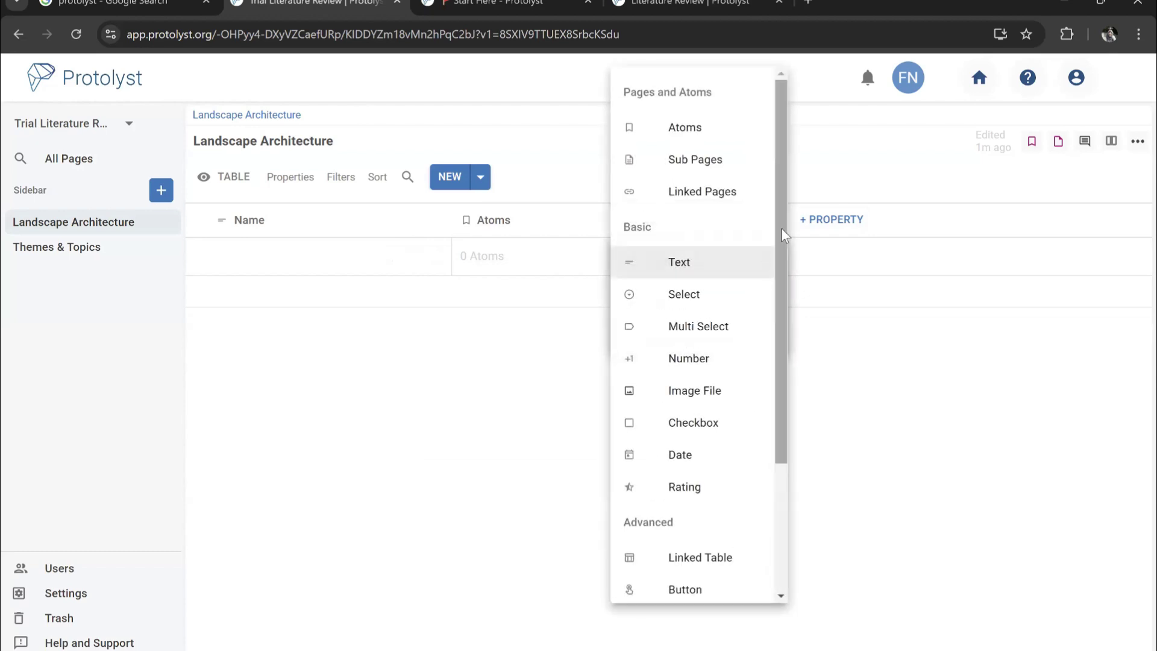
drag(782, 229, 769, 199)
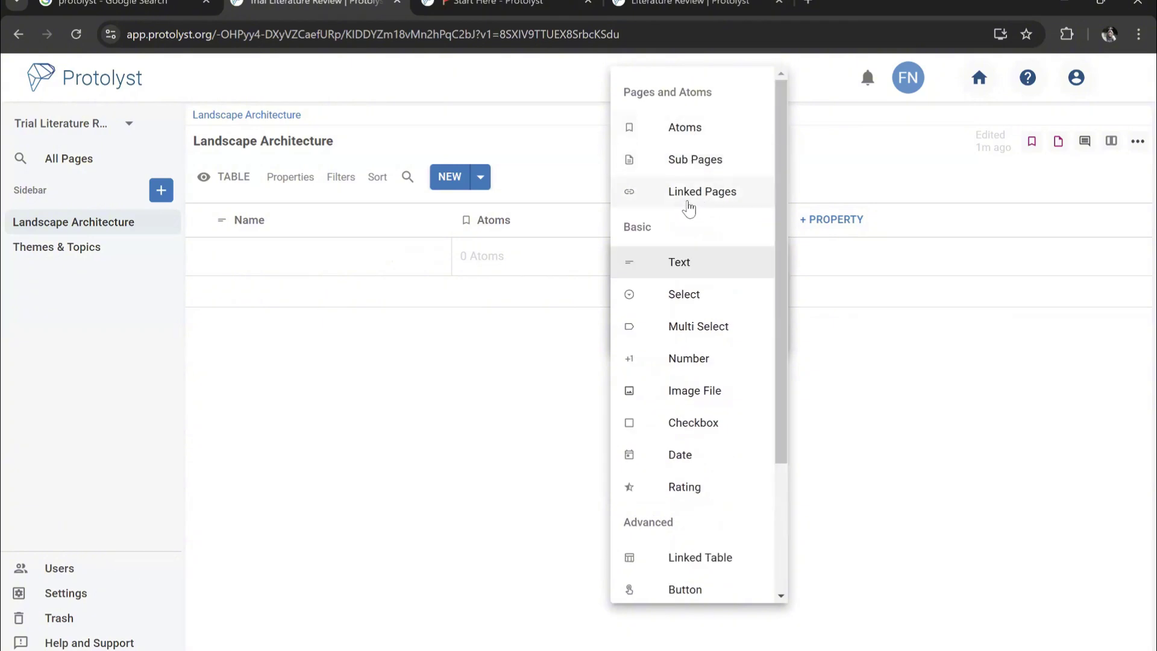
drag(779, 247, 763, 317)
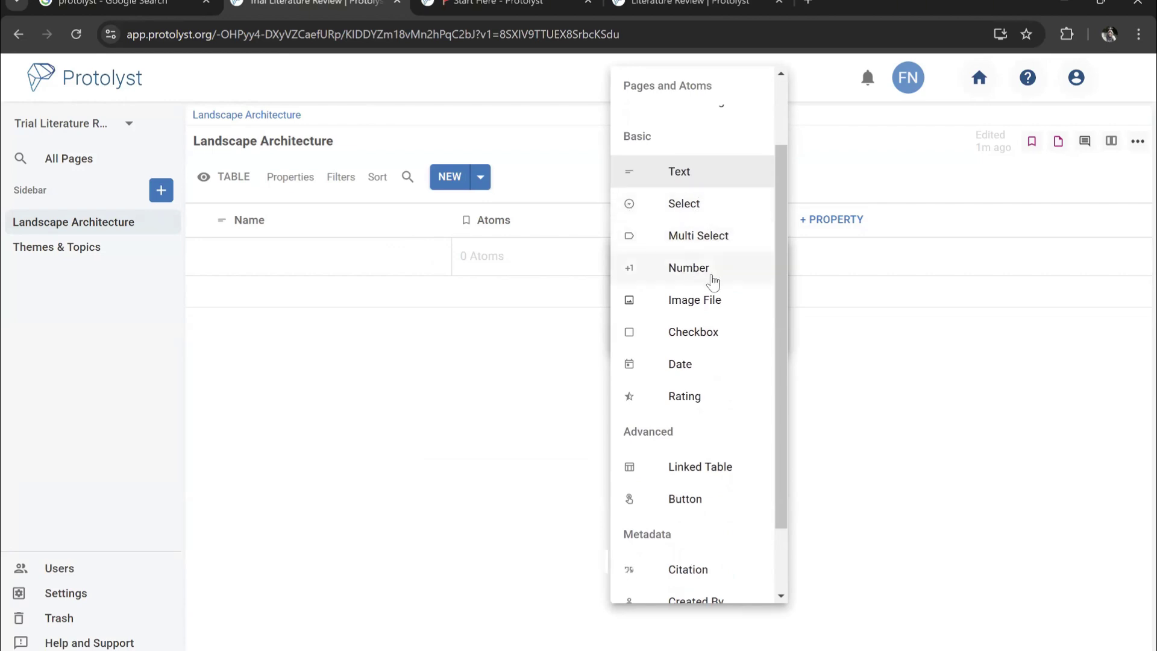
drag(776, 352, 777, 450)
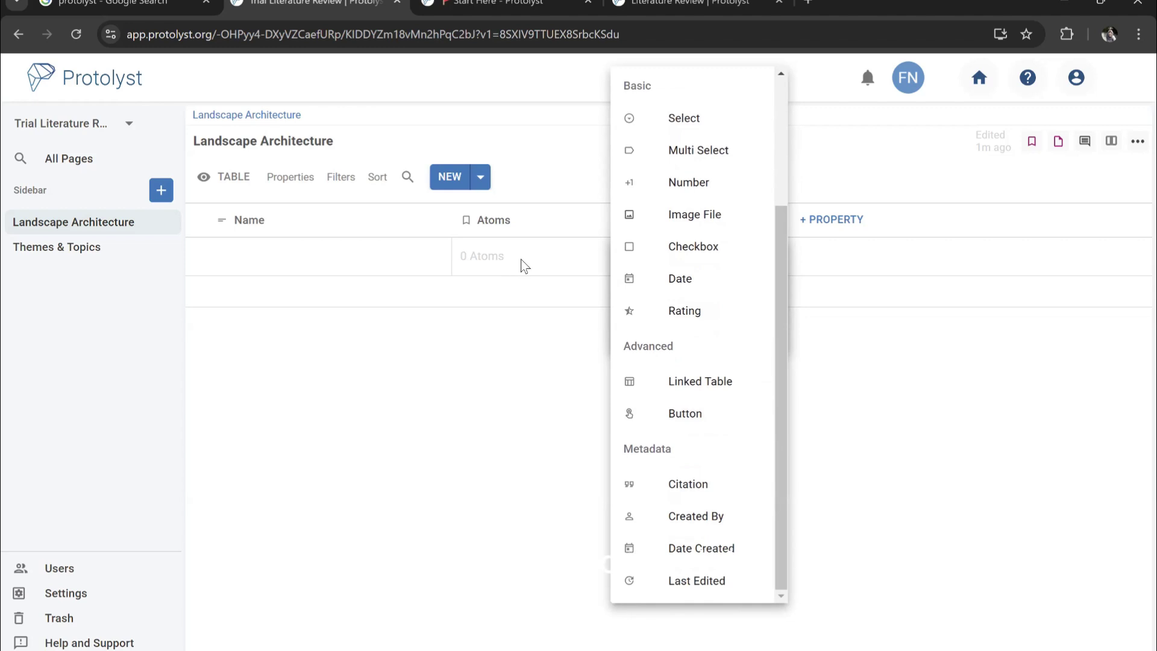
click(689, 488)
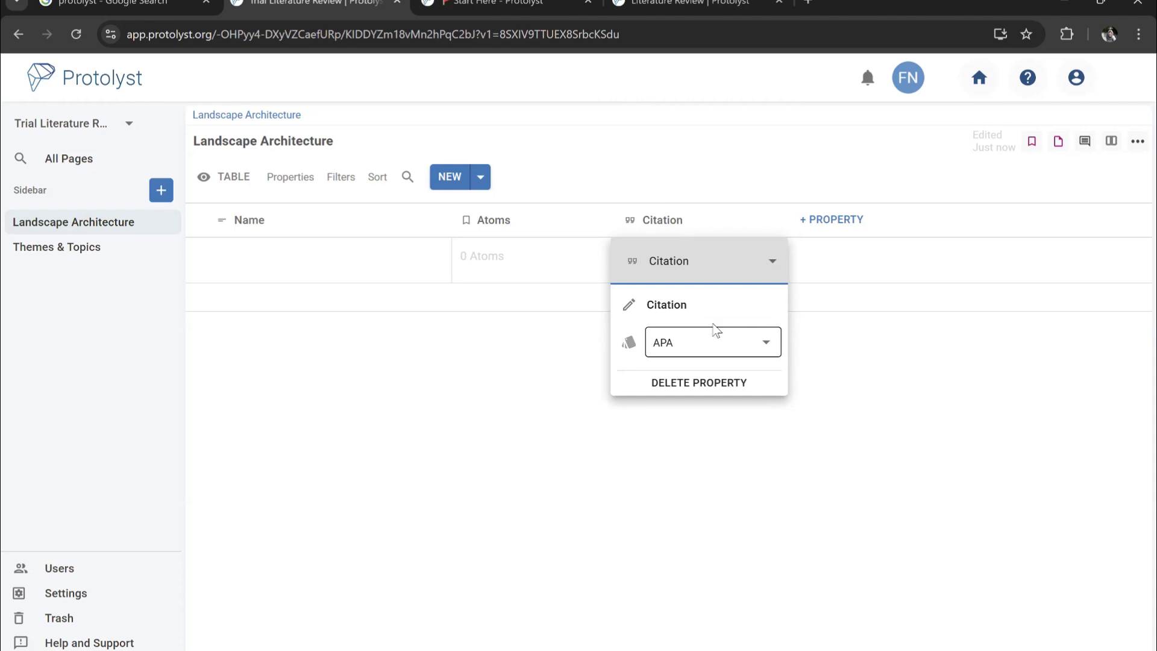
Choose APA from the available citation styles for the Citation property
click(688, 354)
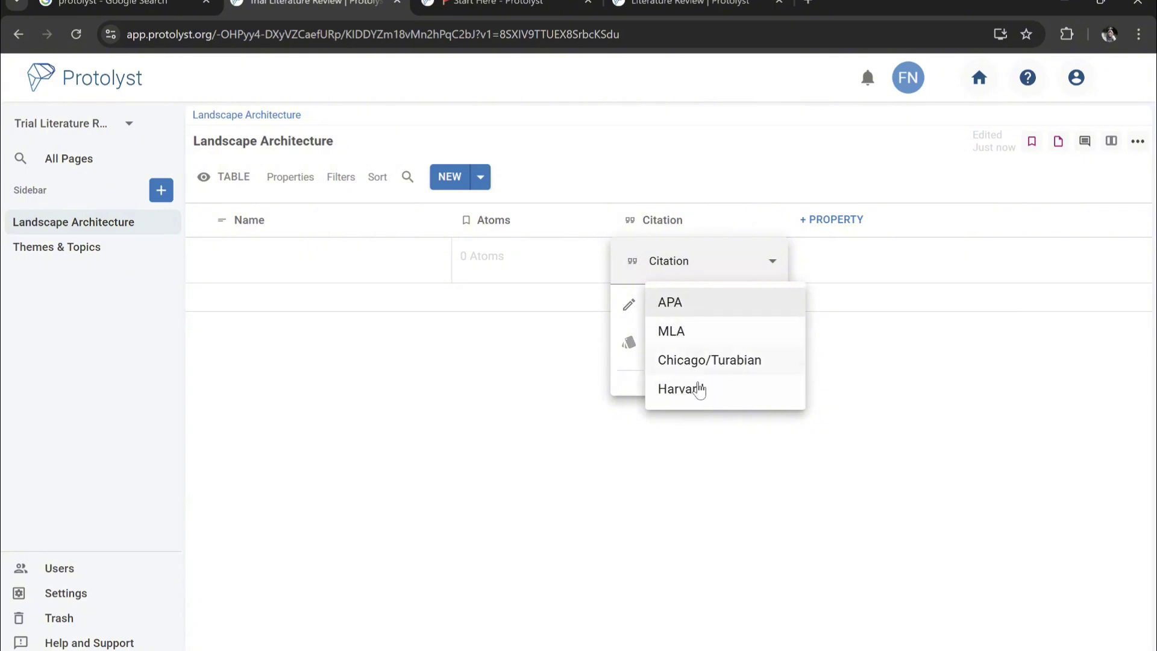
click(696, 310)
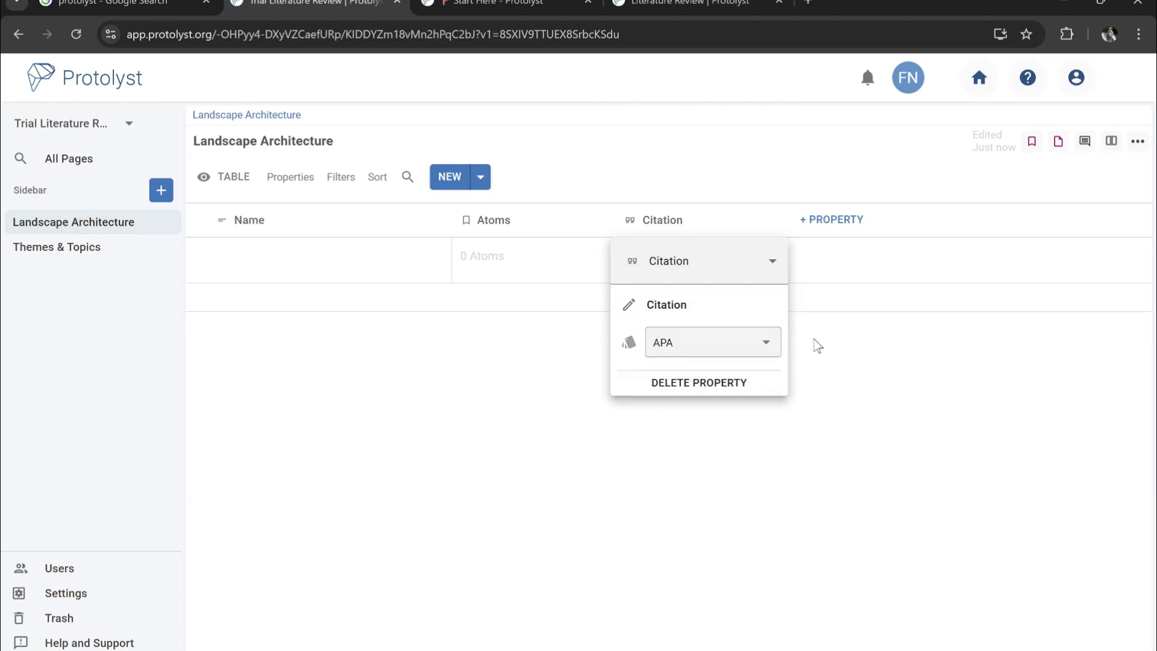
click(808, 370)
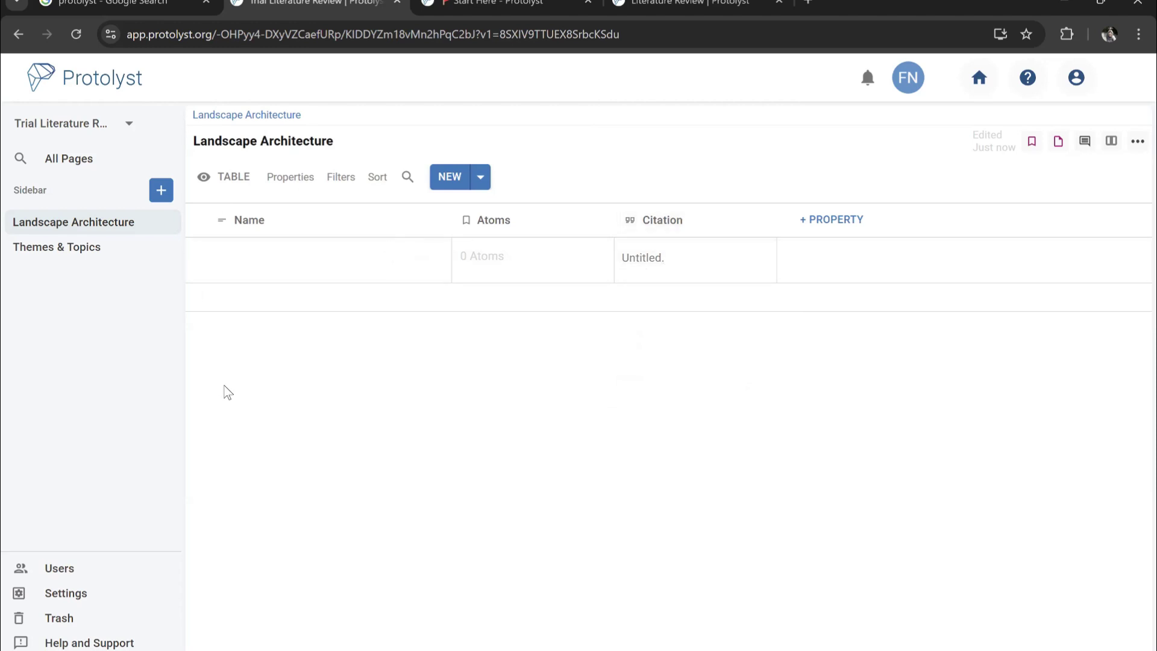
Add another property after Citation and set its type to Select
click(818, 226)
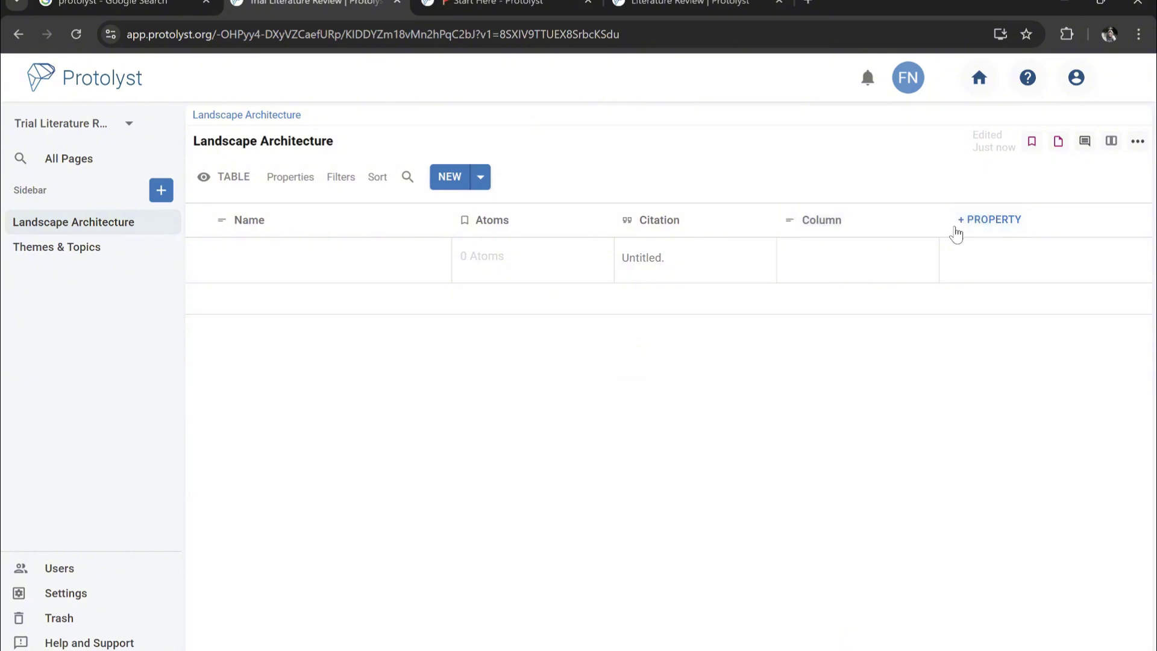
click(812, 224)
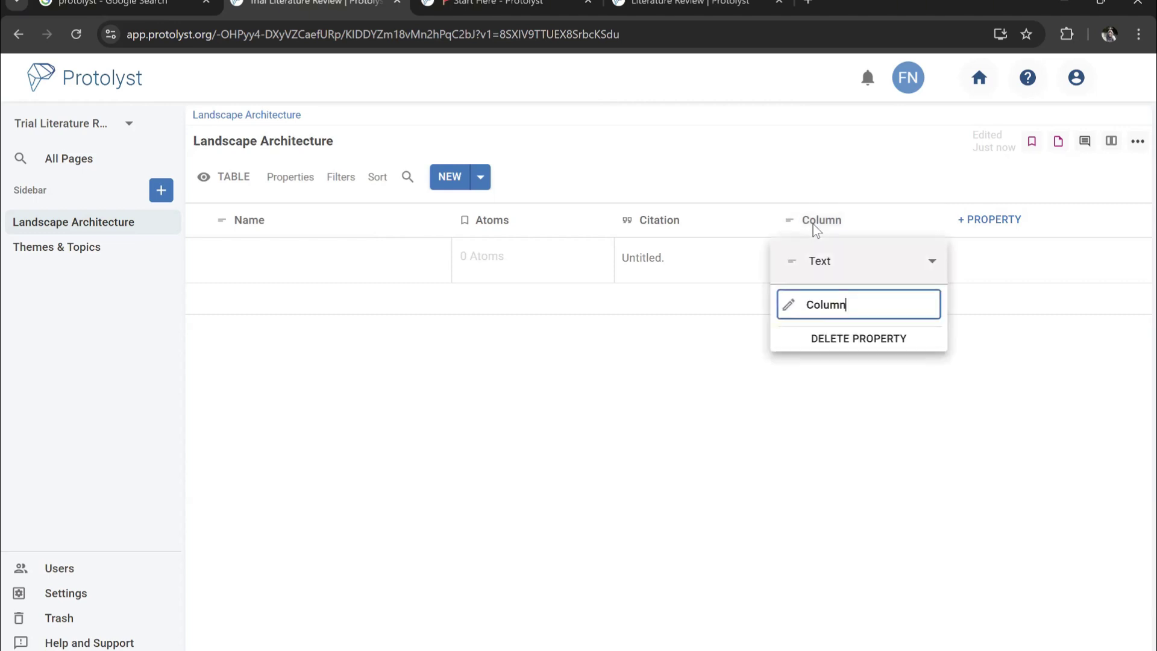
click(822, 270)
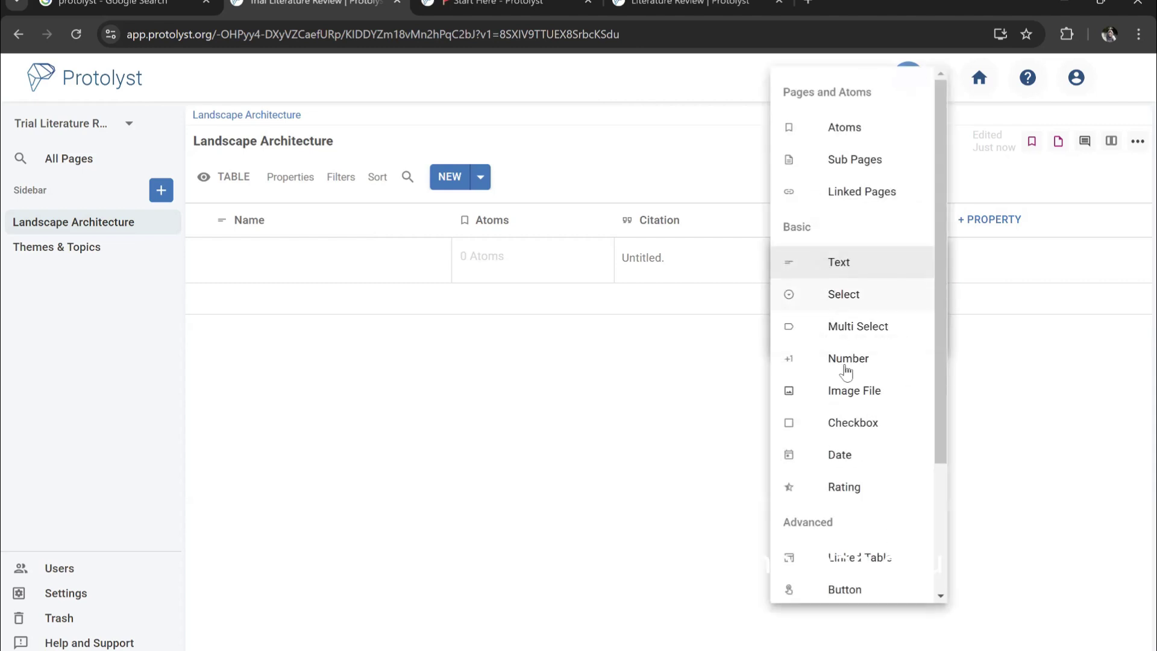
scroll(852, 410, down, 3)
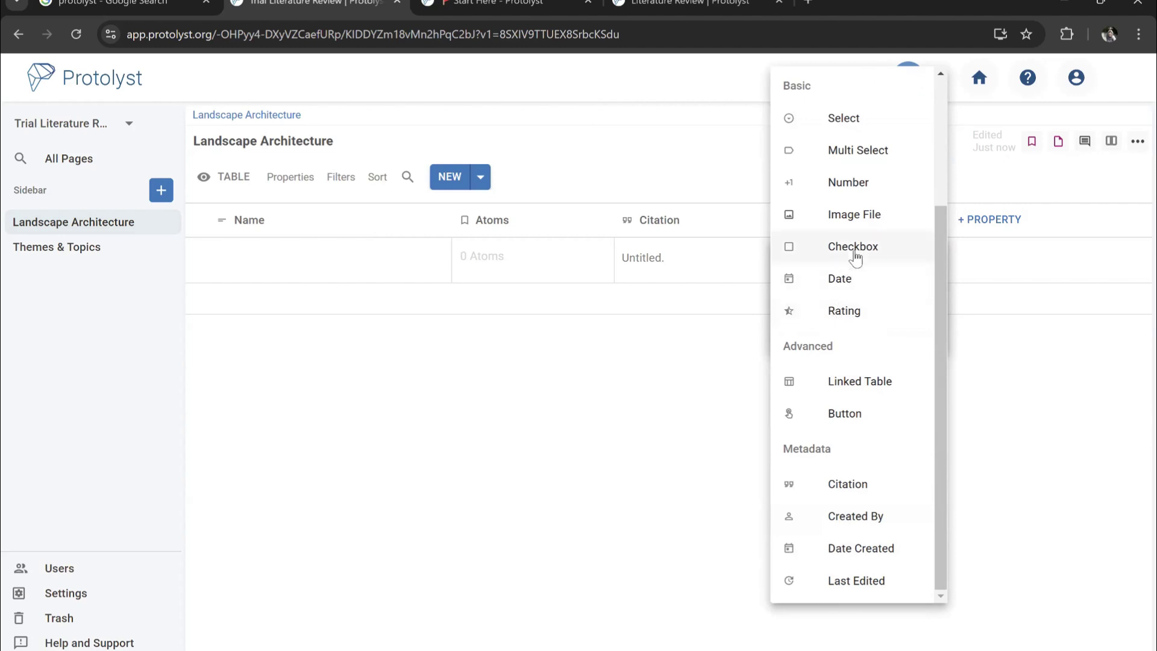
scroll(866, 240, up, 2)
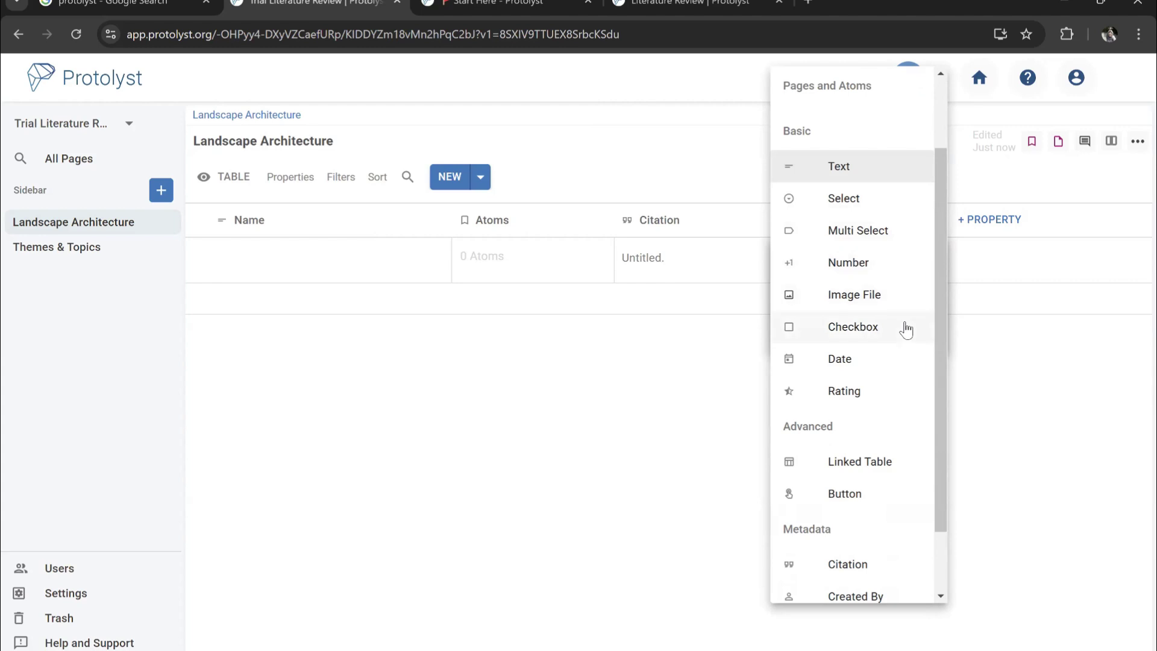
click(844, 202)
click(875, 365)
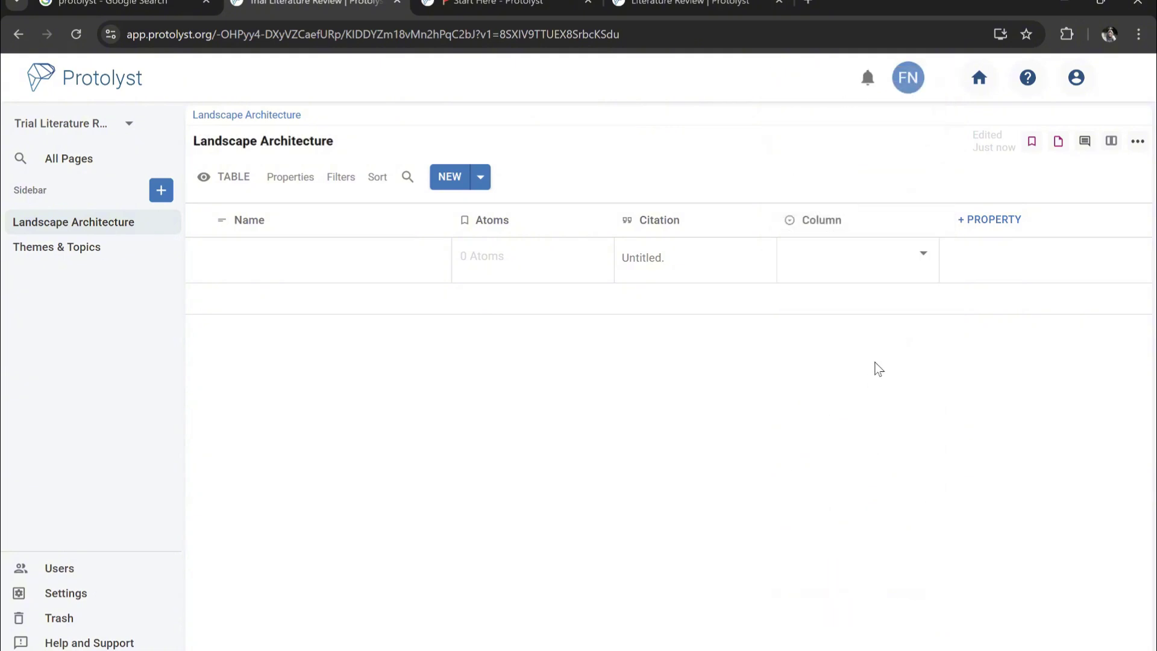
click(924, 254)
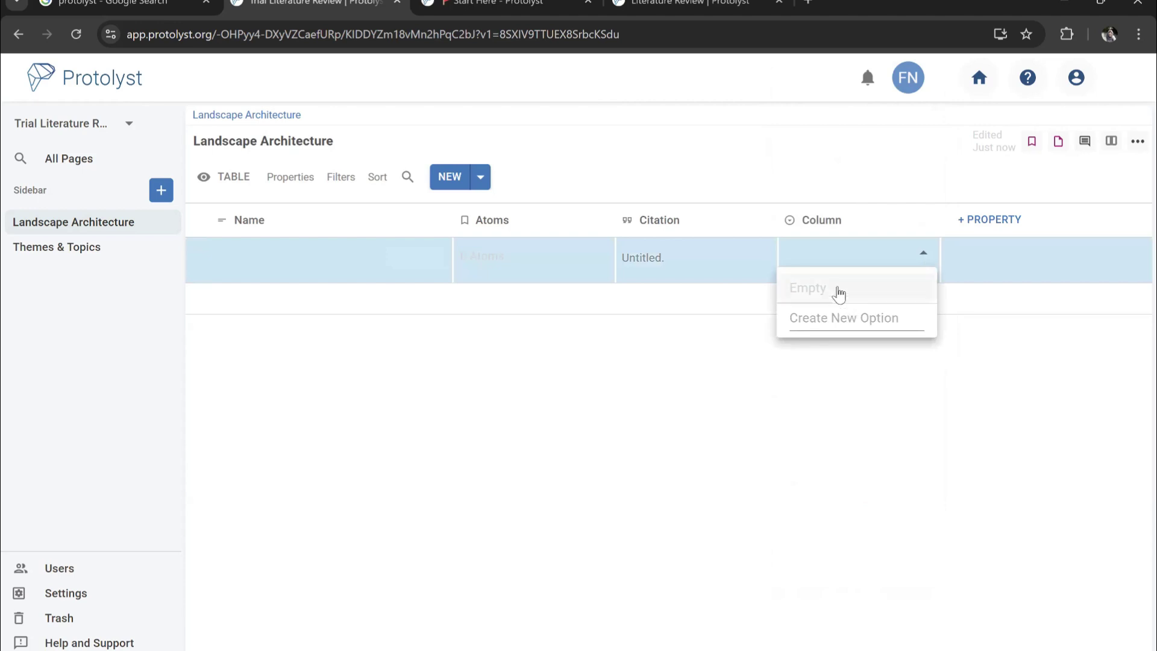
click(839, 294)
click(923, 254)
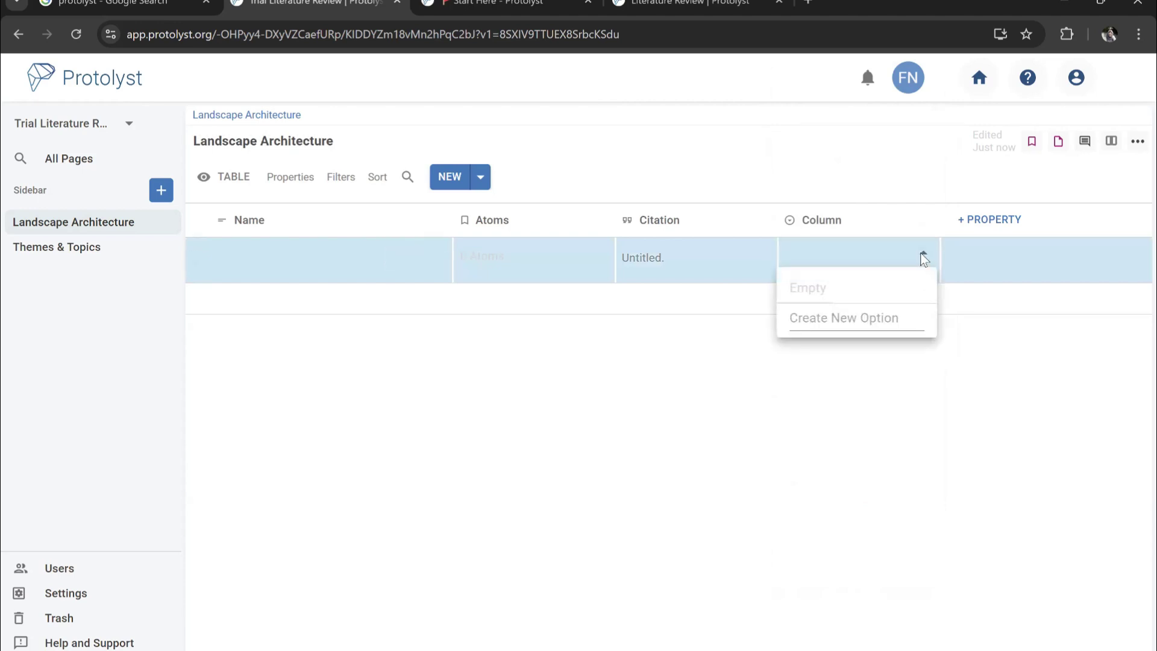
click(850, 316)
text(Sudah Diba)
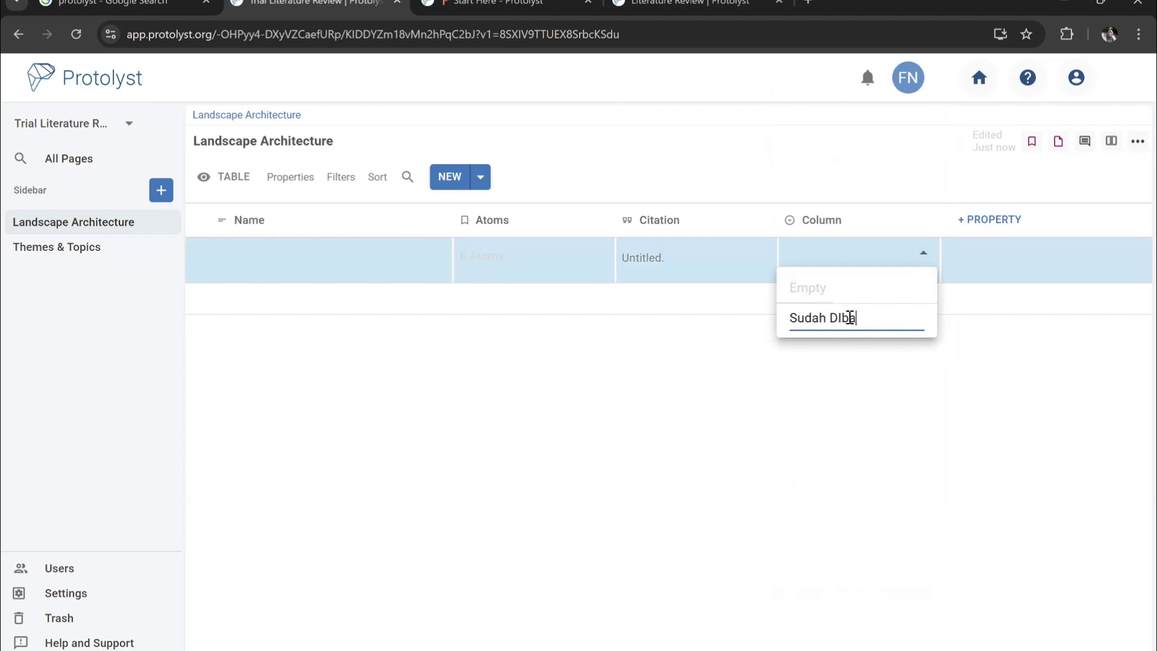
key(BackSpace)
key(BackSpace)
key(BackSpace)
text(baca)
click(857, 301)
Create the options "Done" and "Need more reading" for the Select property in the table's empty row
click(879, 262)
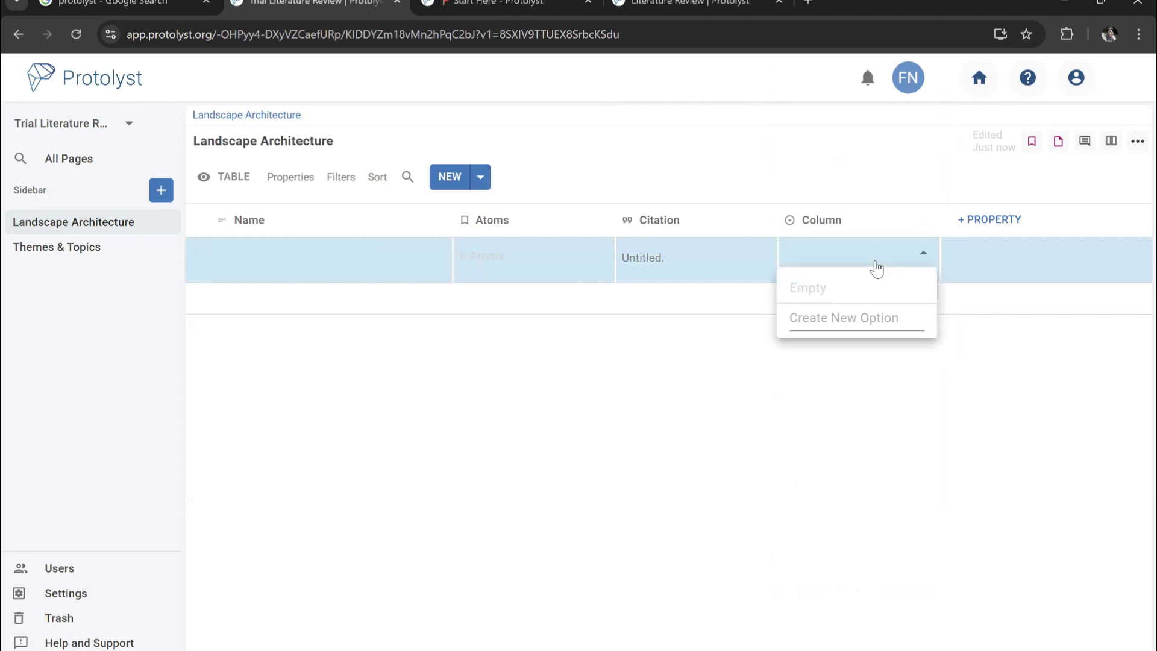
click(905, 324)
text(Done)
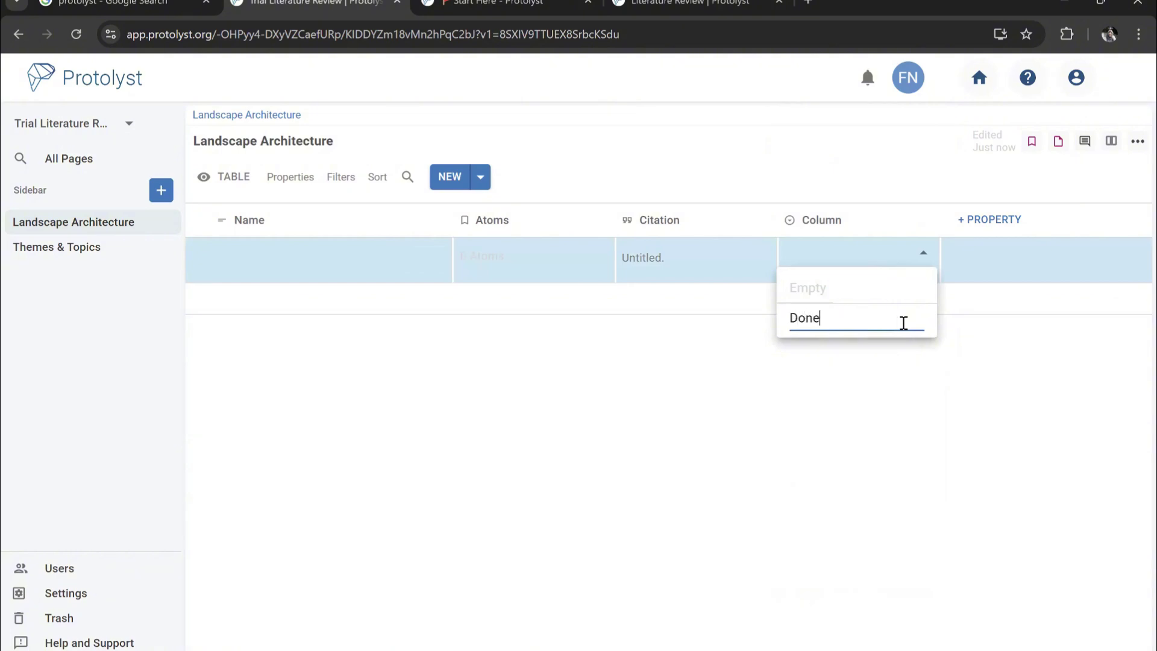
key(Return)
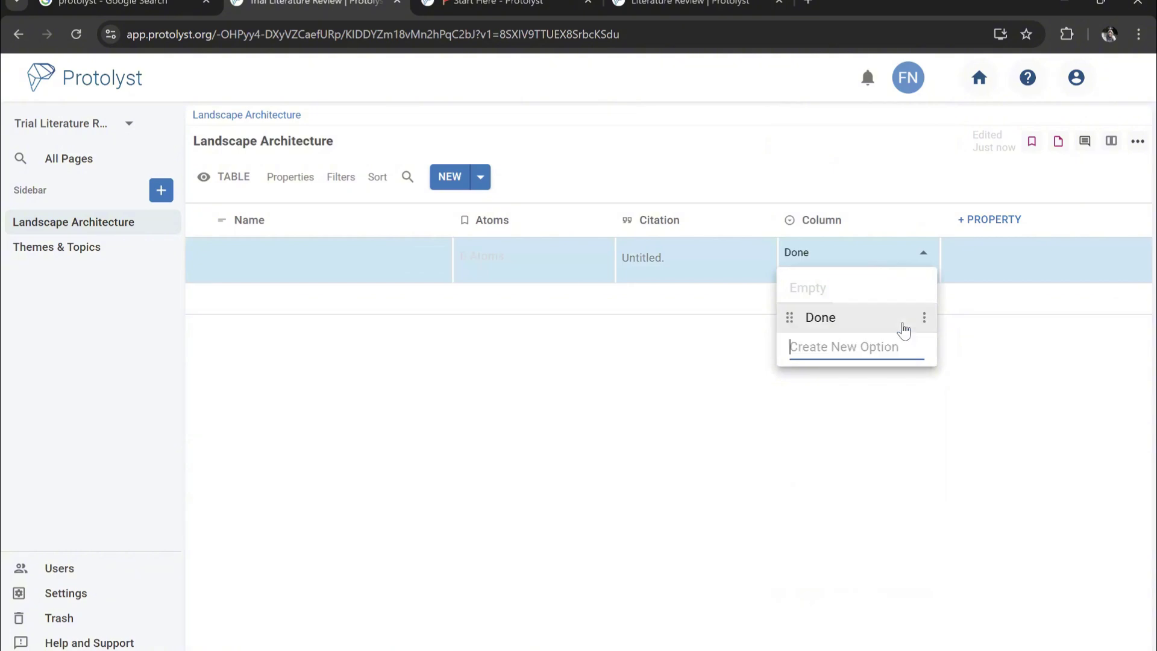
text(Need more)
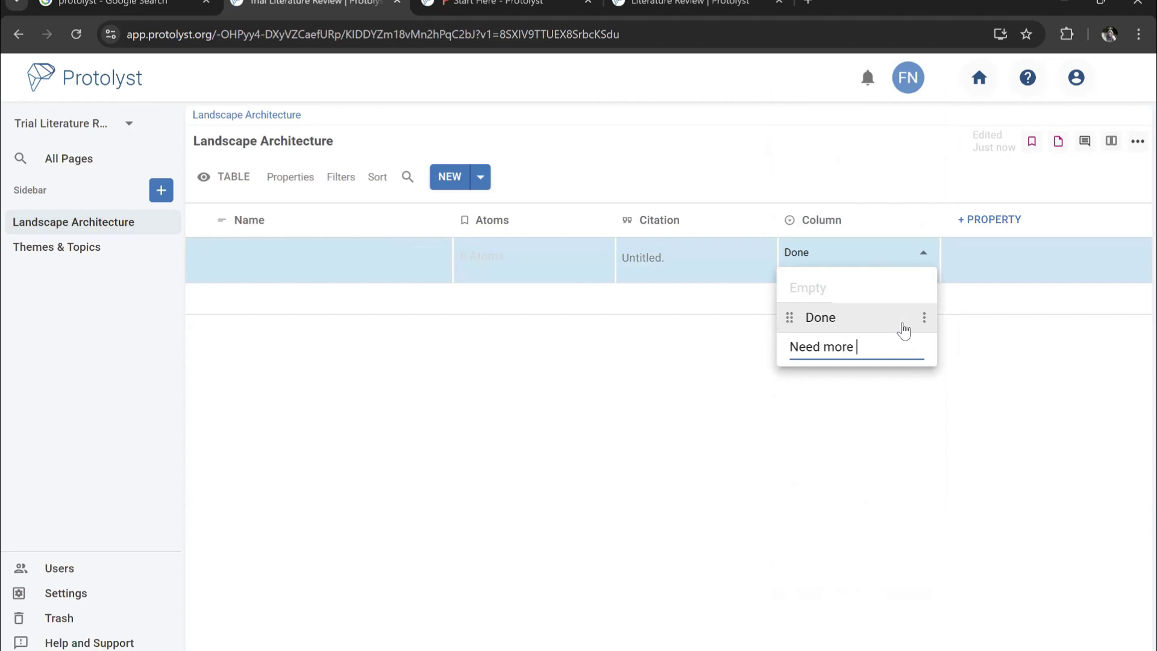
text( reading)
key(Return)
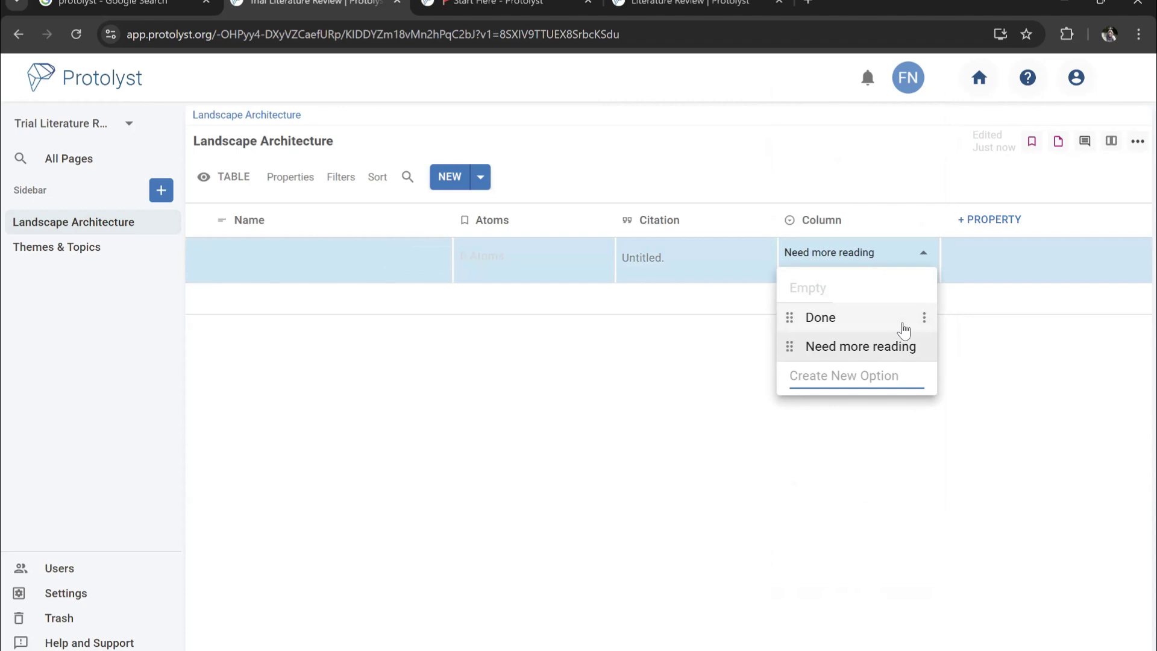
Create the further options "Not needed" and "Keep it" for the Select property and choose "Keep it" for the row
text(No)
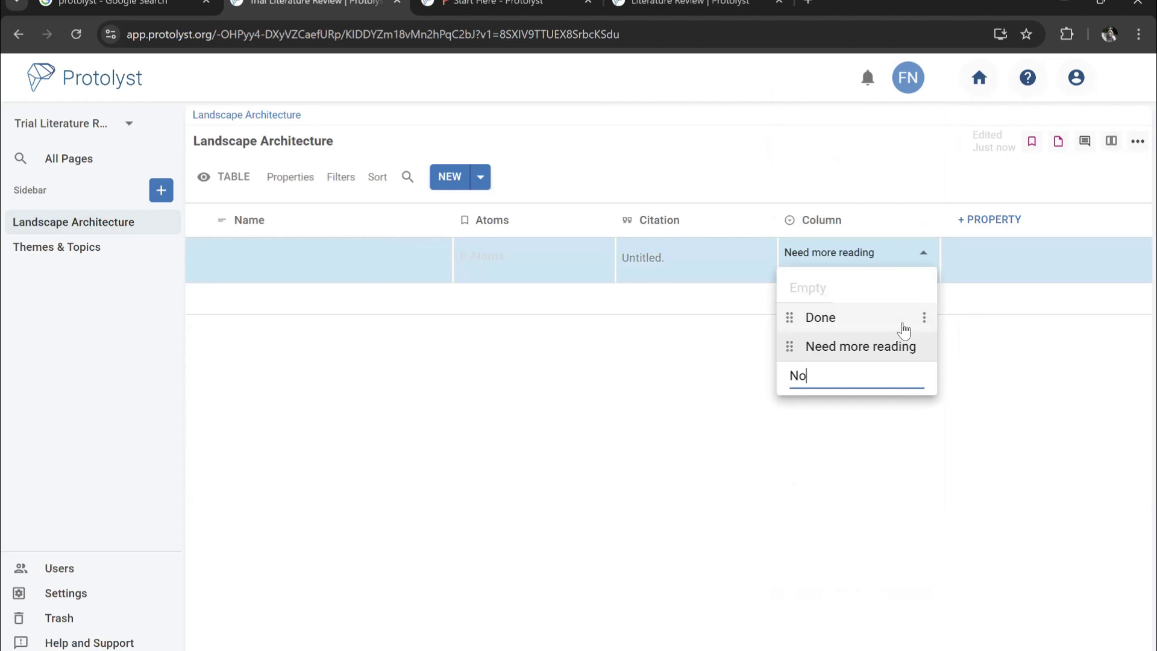
text(t needed)
key(Return)
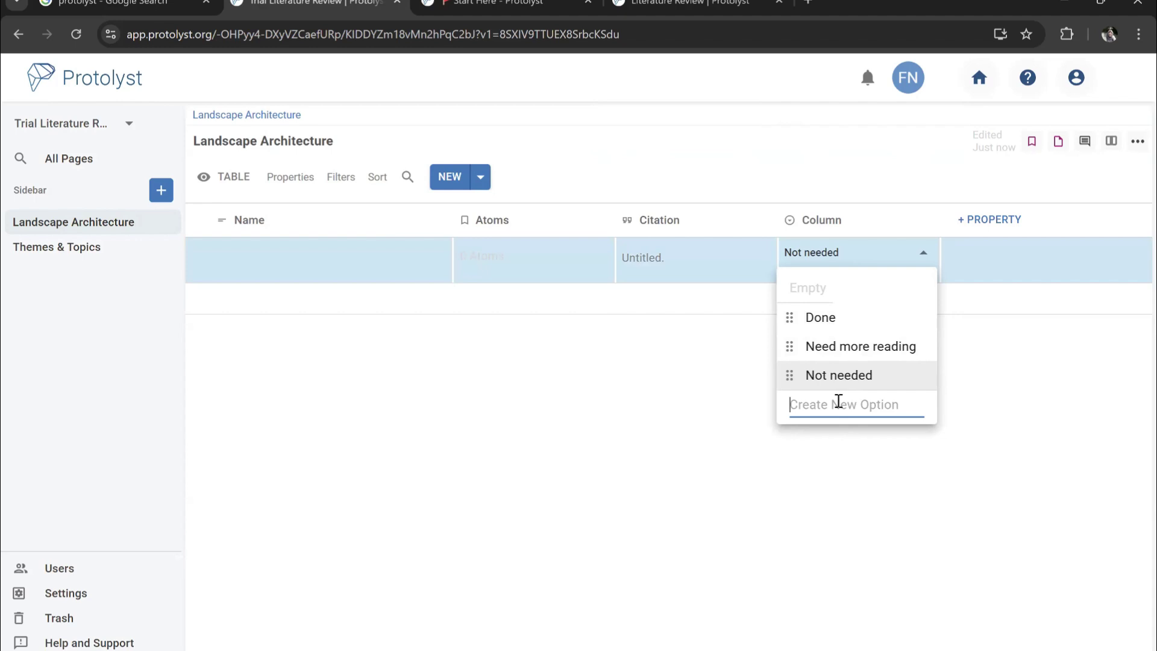
text(Keep it)
key(Return)
click(832, 404)
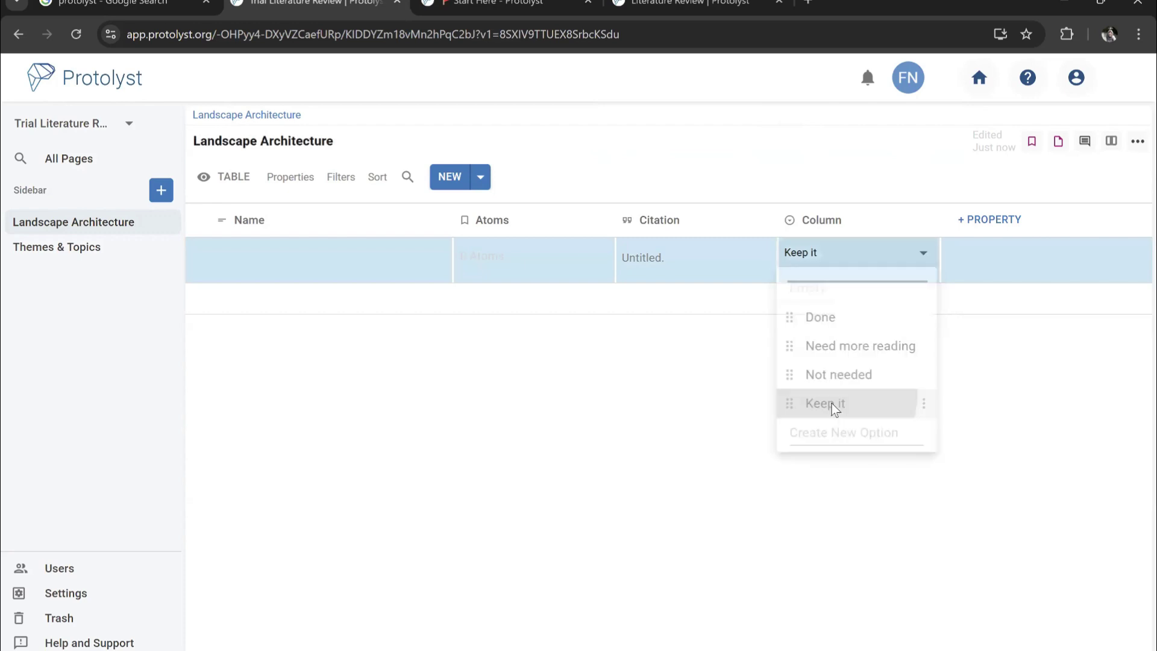
Change the row's Select value to "Not needed" and look over the list of options
click(830, 253)
click(794, 374)
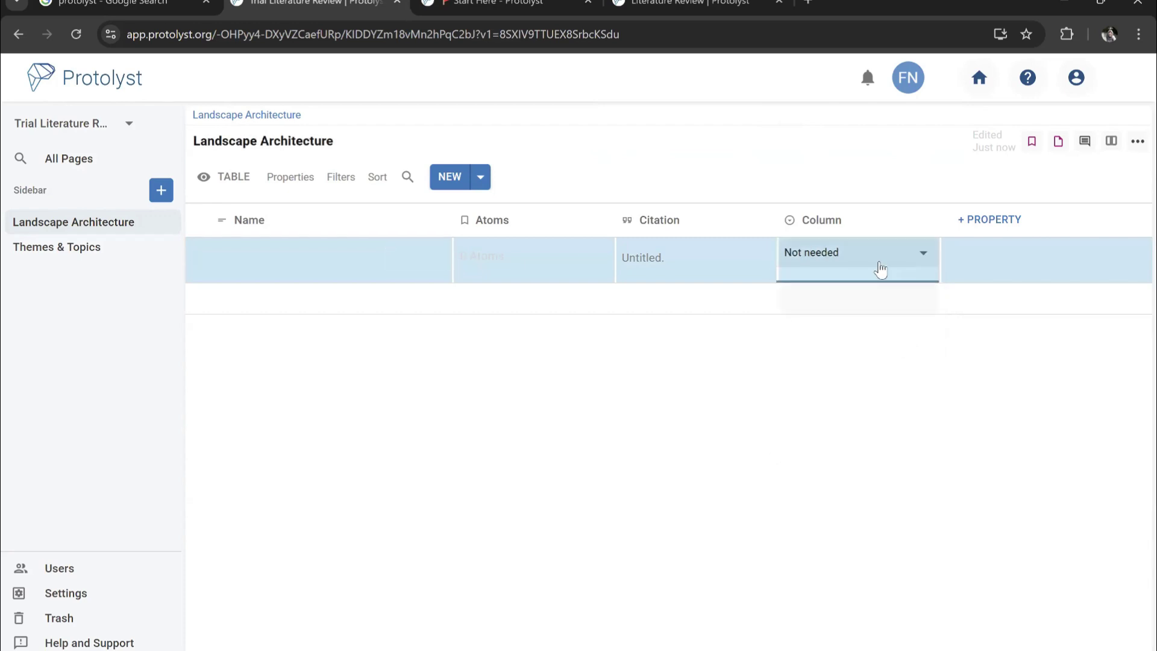
click(879, 260)
click(870, 257)
click(868, 253)
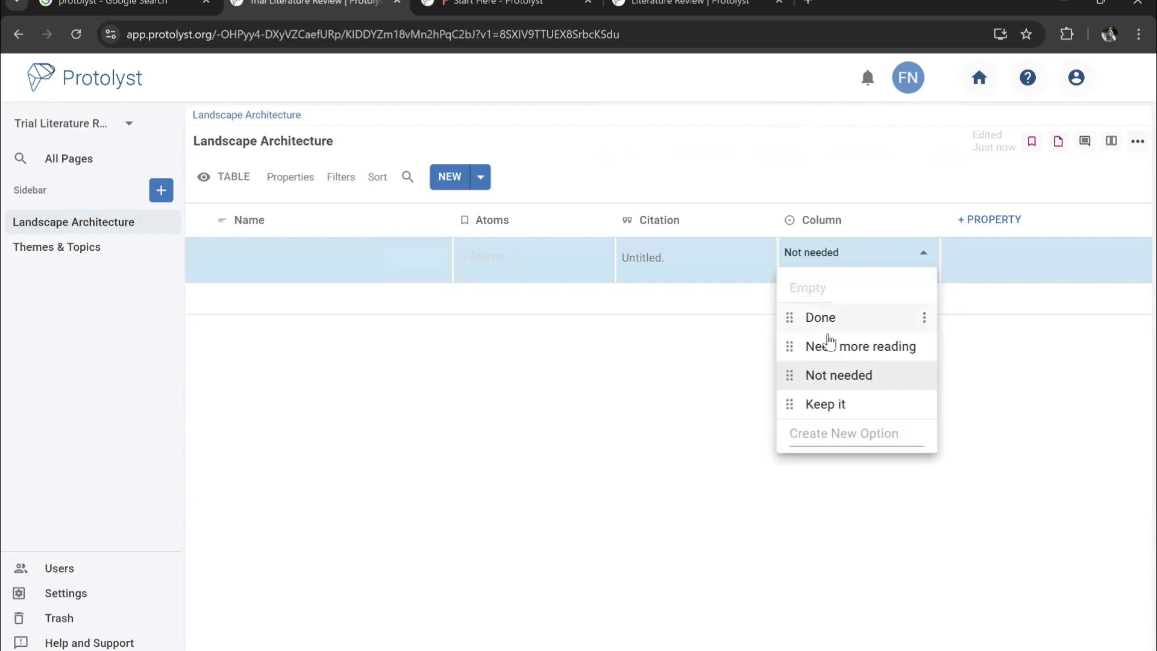
click(724, 348)
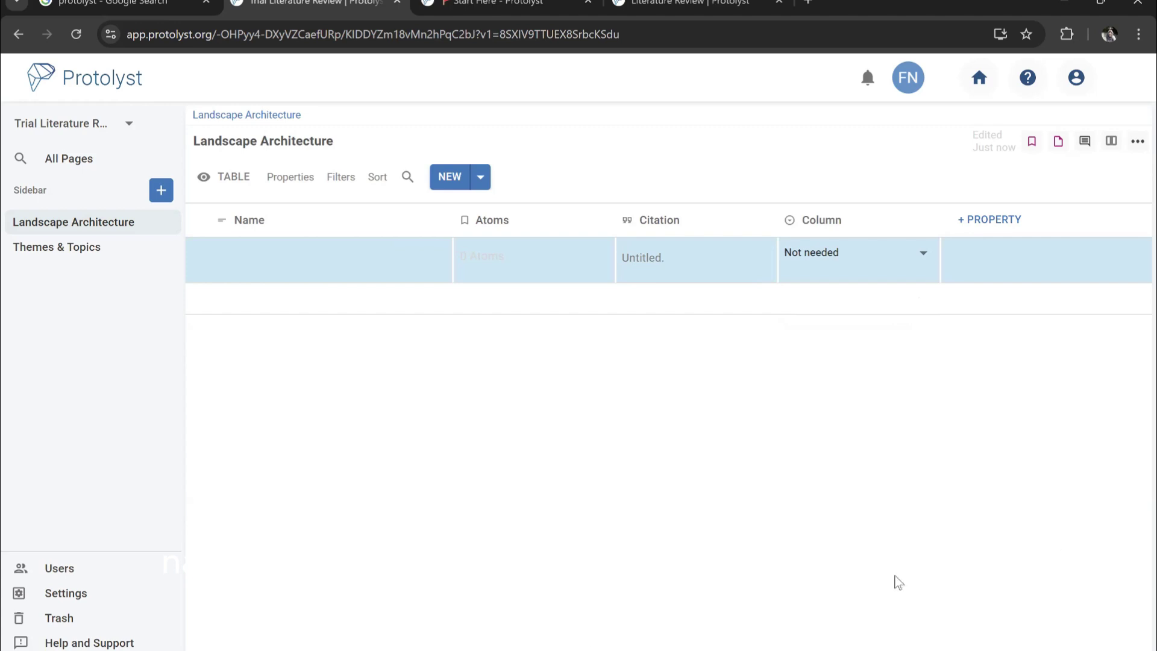
Add another text property to the table and rename the Select property "Status Paper/Bacaan"
click(993, 223)
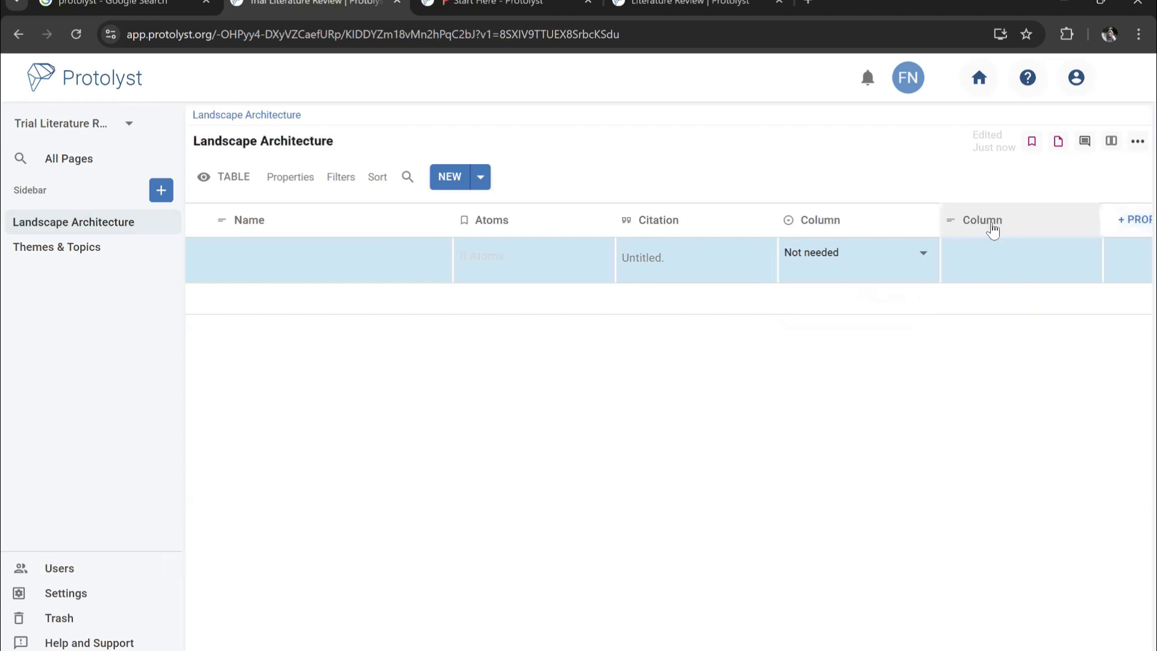
scroll(888, 322, right, 2)
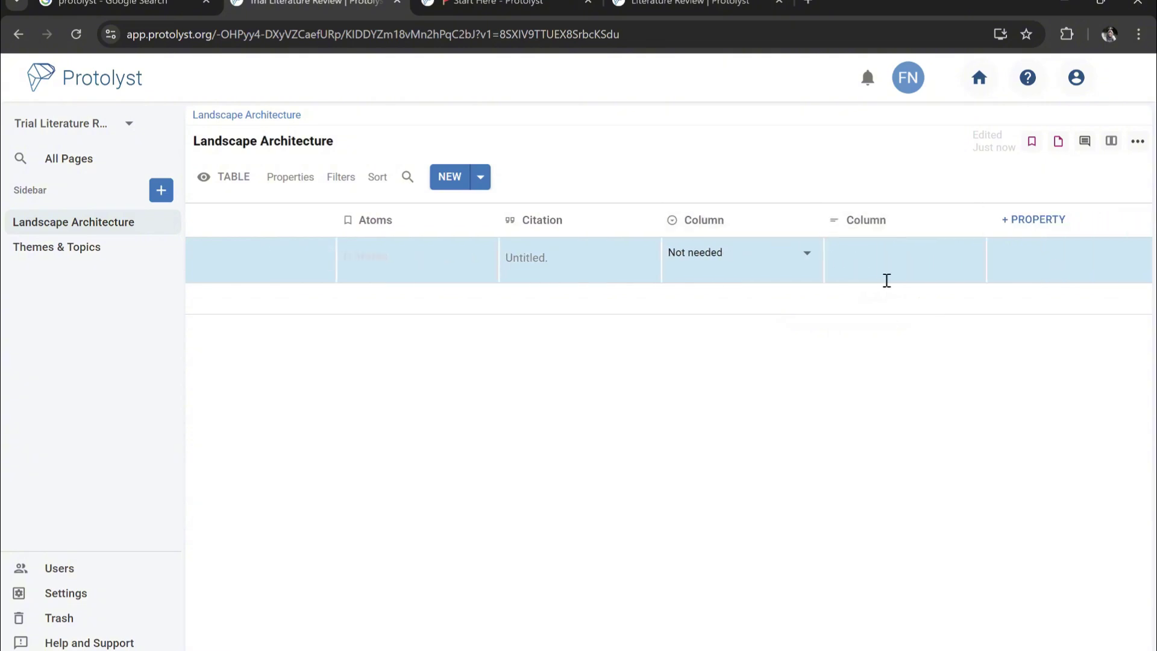
click(704, 220)
double_click(724, 304)
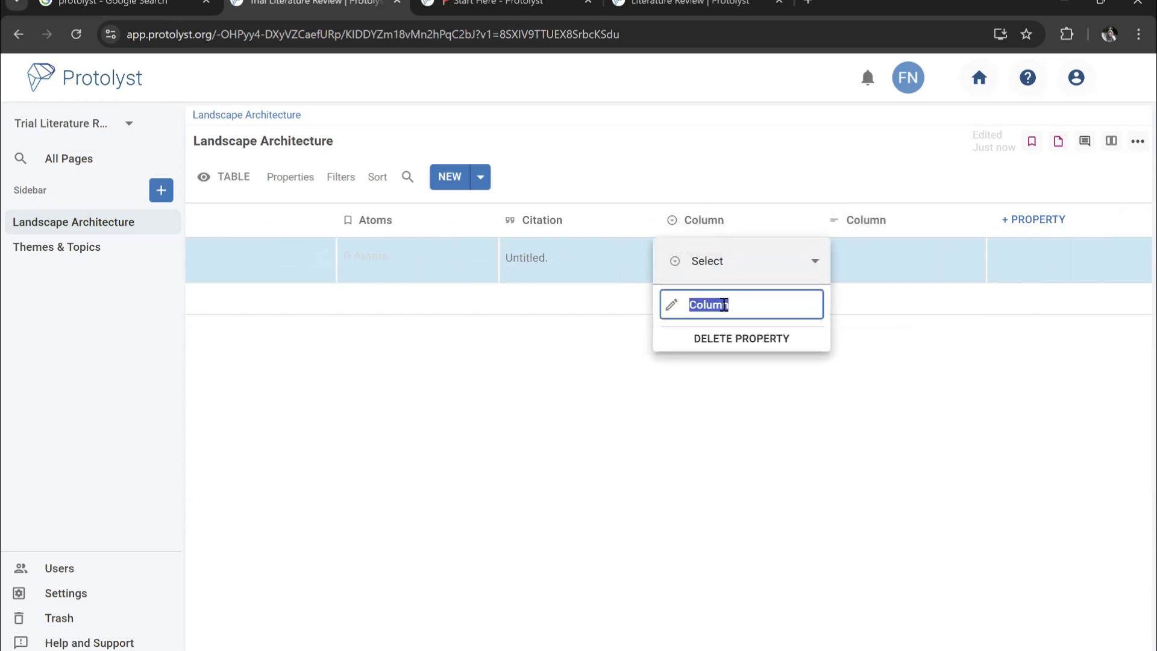
key(BackSpace)
text(Status Paper/Bacaan)
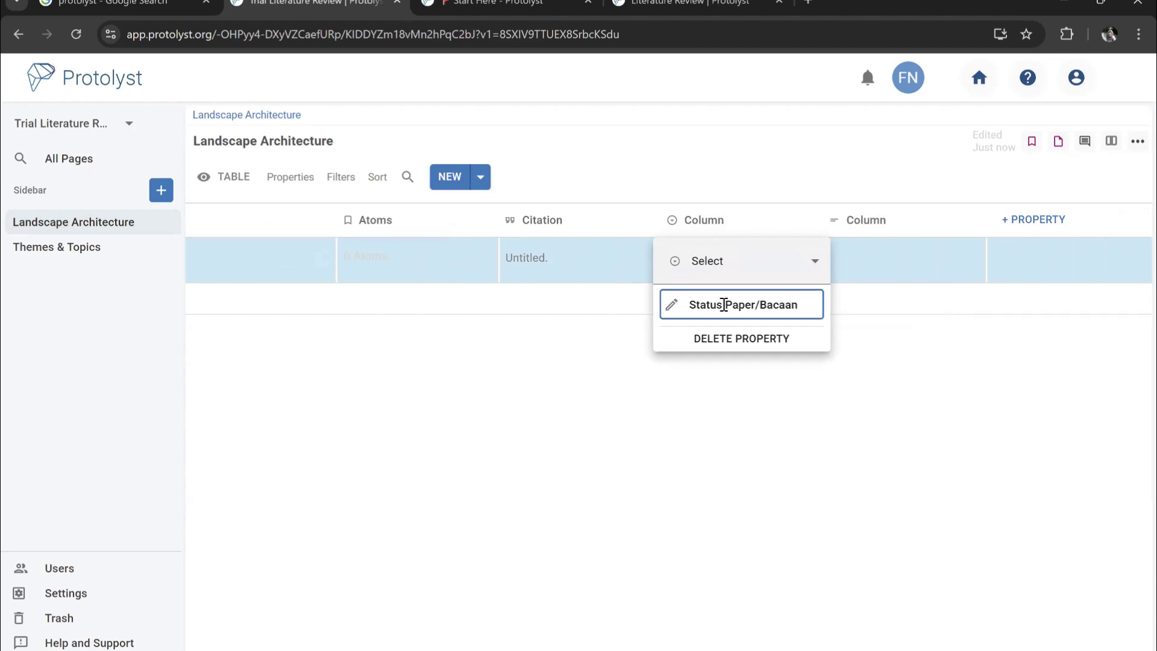
Confirm the name "Status Paper/Bacaan" for the Select property and change the new text property's type to Atoms
key(Return)
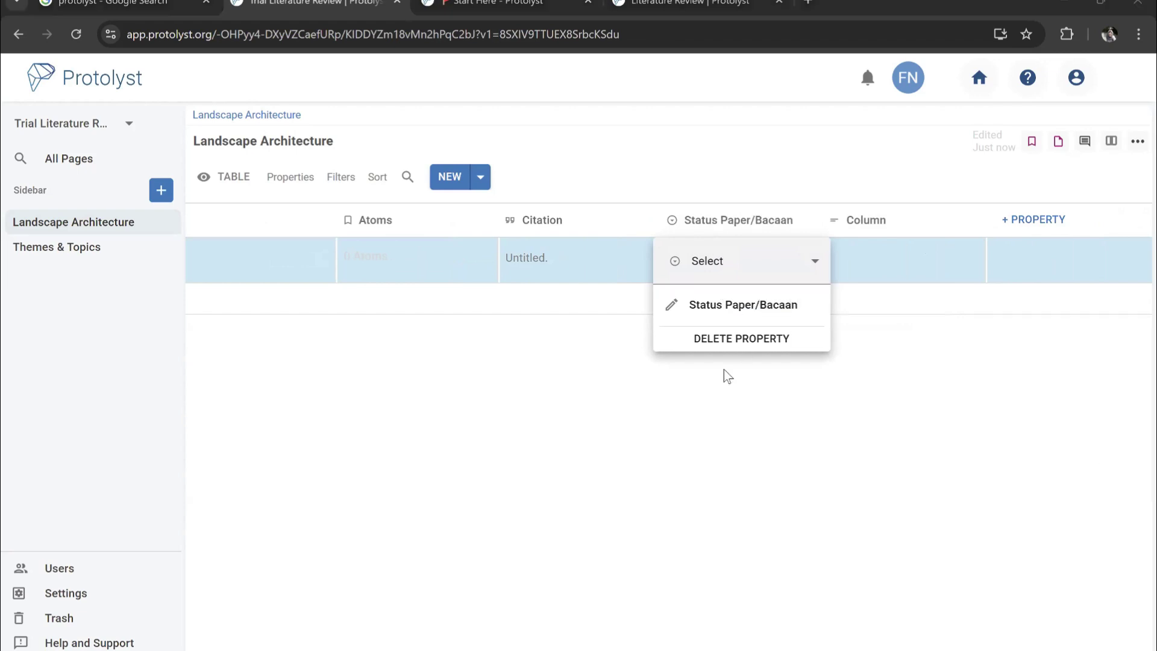
click(725, 370)
click(850, 230)
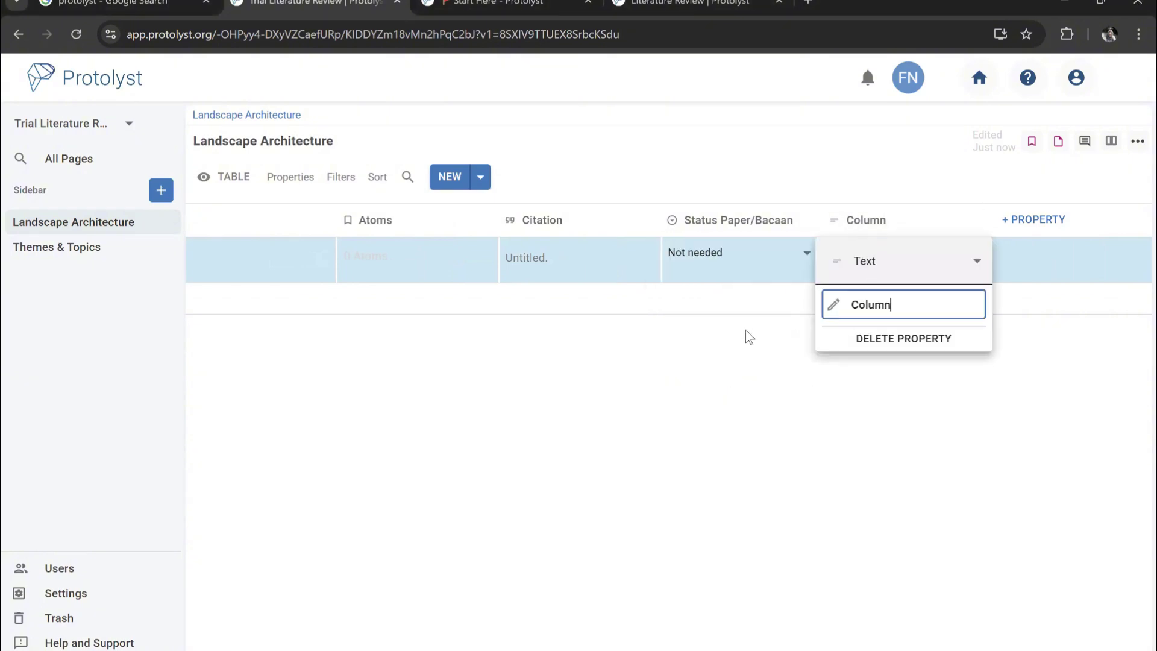
double_click(884, 306)
click(896, 267)
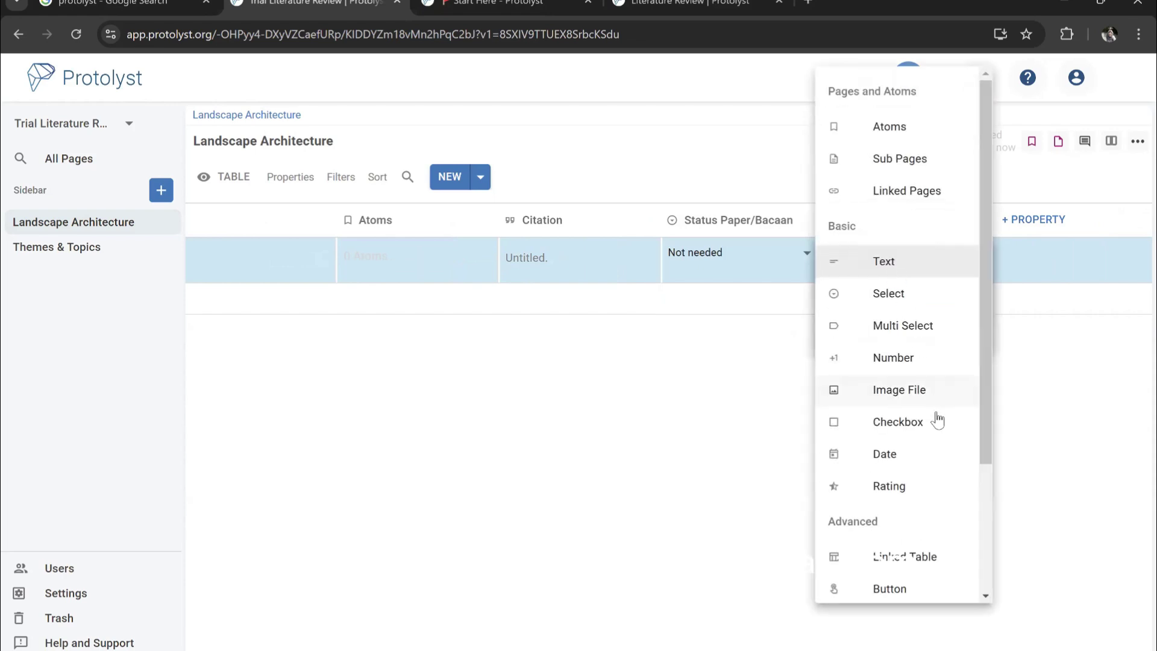
scroll(931, 434, down, 3)
scroll(914, 452, up, 3)
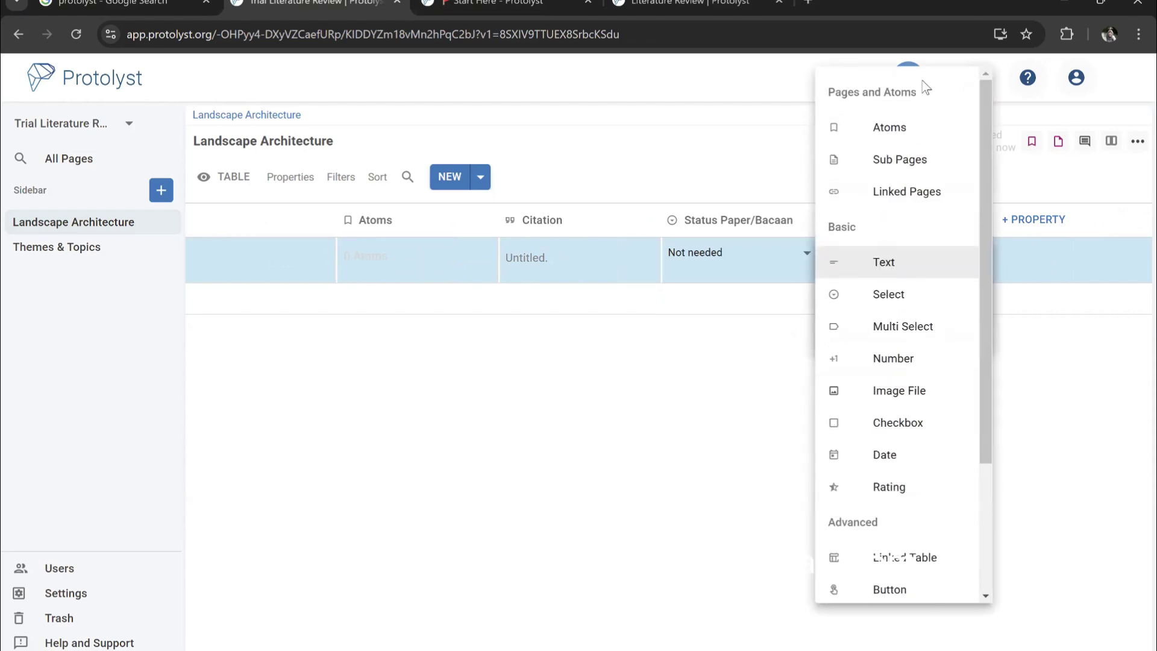
click(887, 128)
click(661, 371)
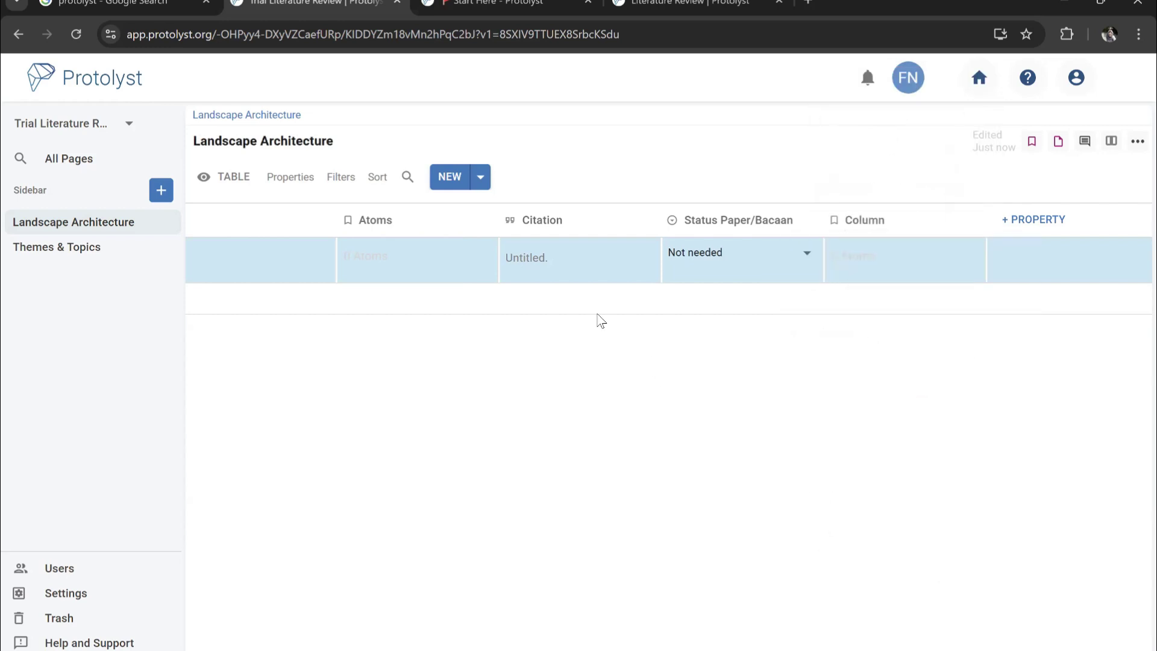
Move the existing Atoms column behind the new property and rename the new property "Atoms"
drag(376, 220, 965, 265)
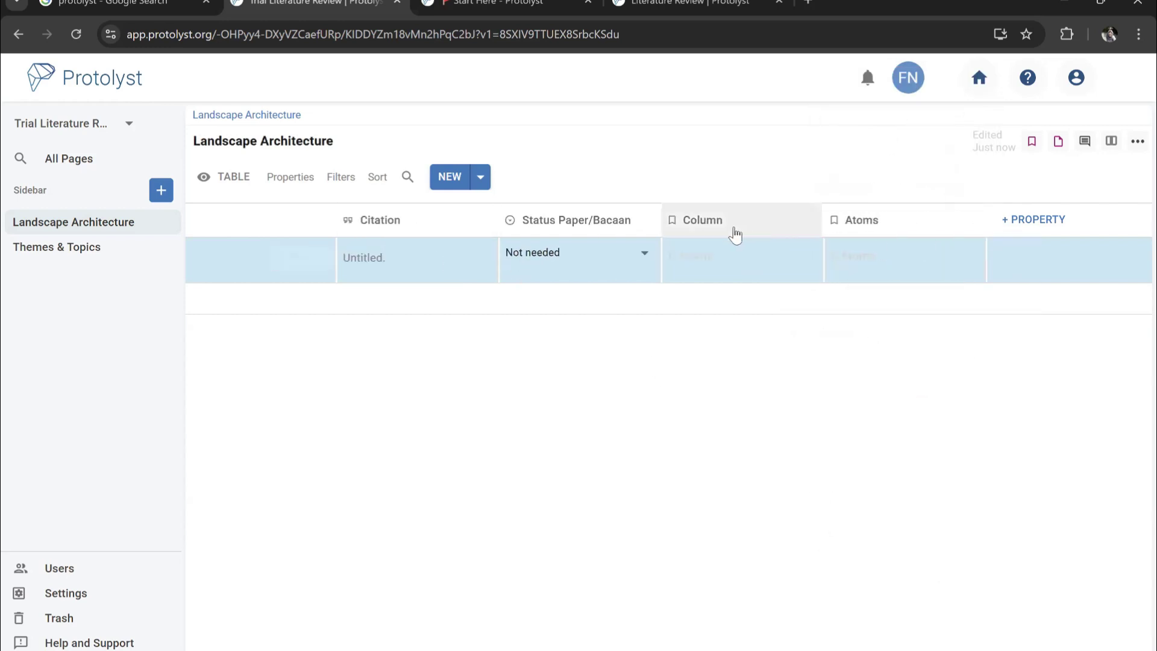
click(703, 222)
double_click(667, 304)
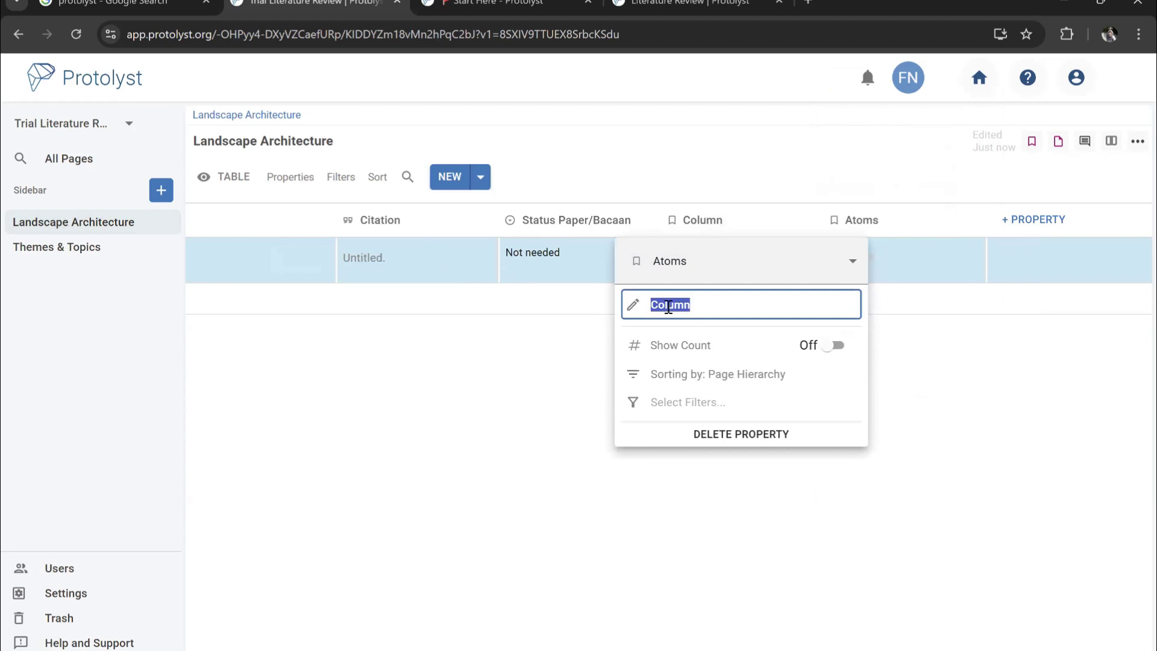
text(Atoms)
click(936, 493)
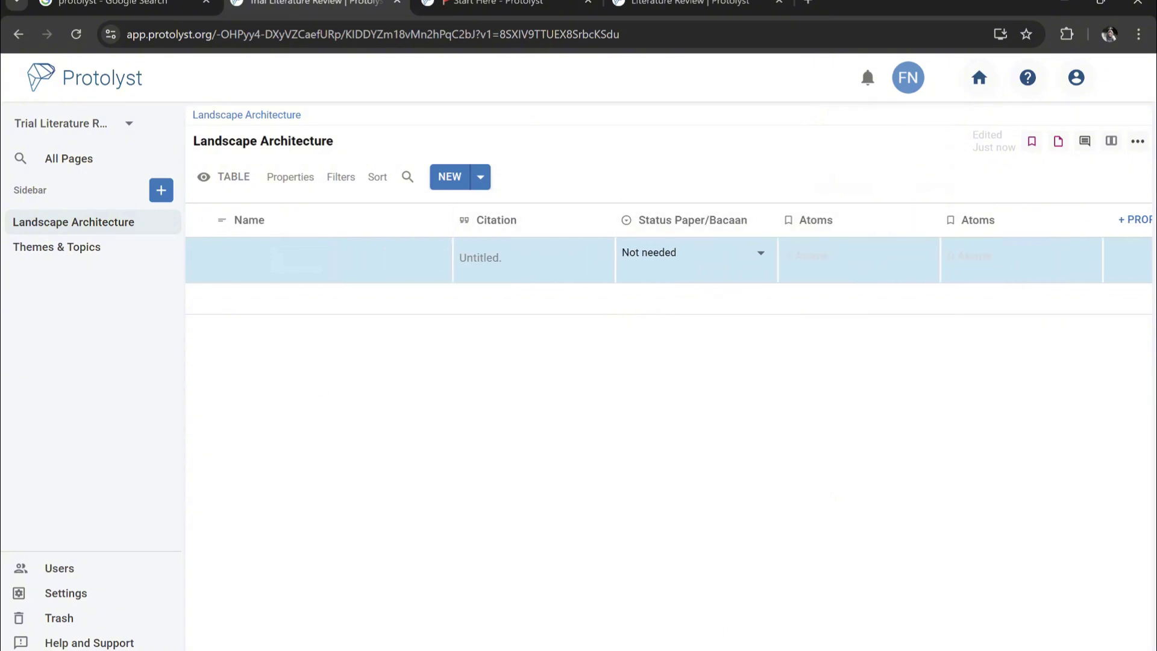
scroll(786, 649, right, 2)
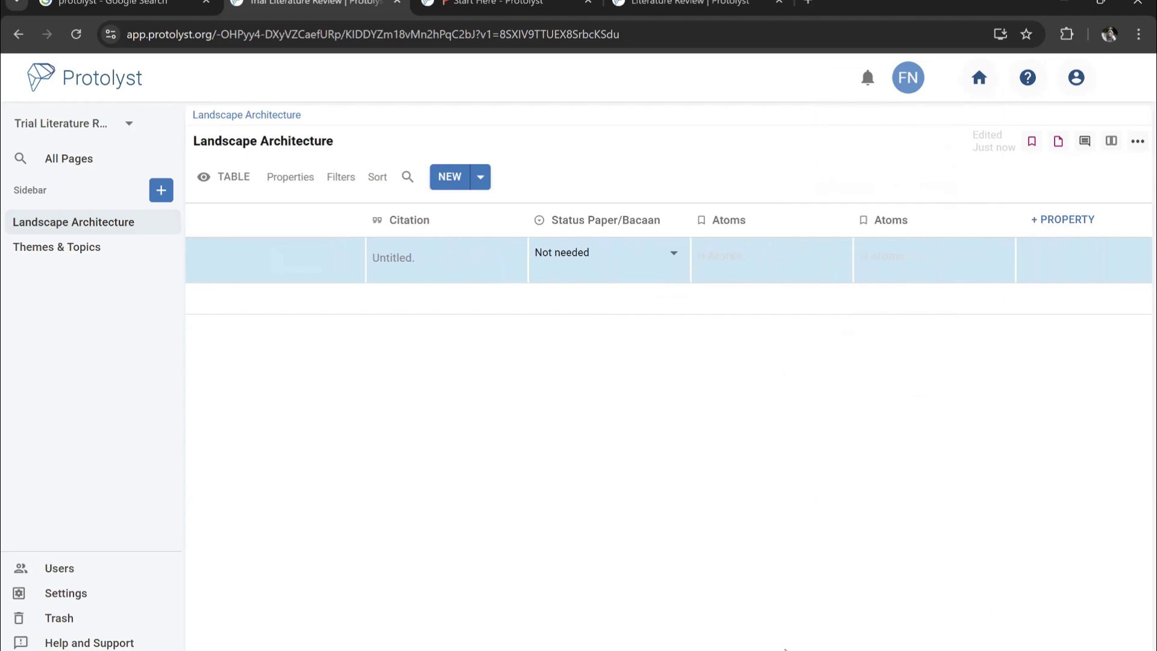
scroll(786, 649, left, 2)
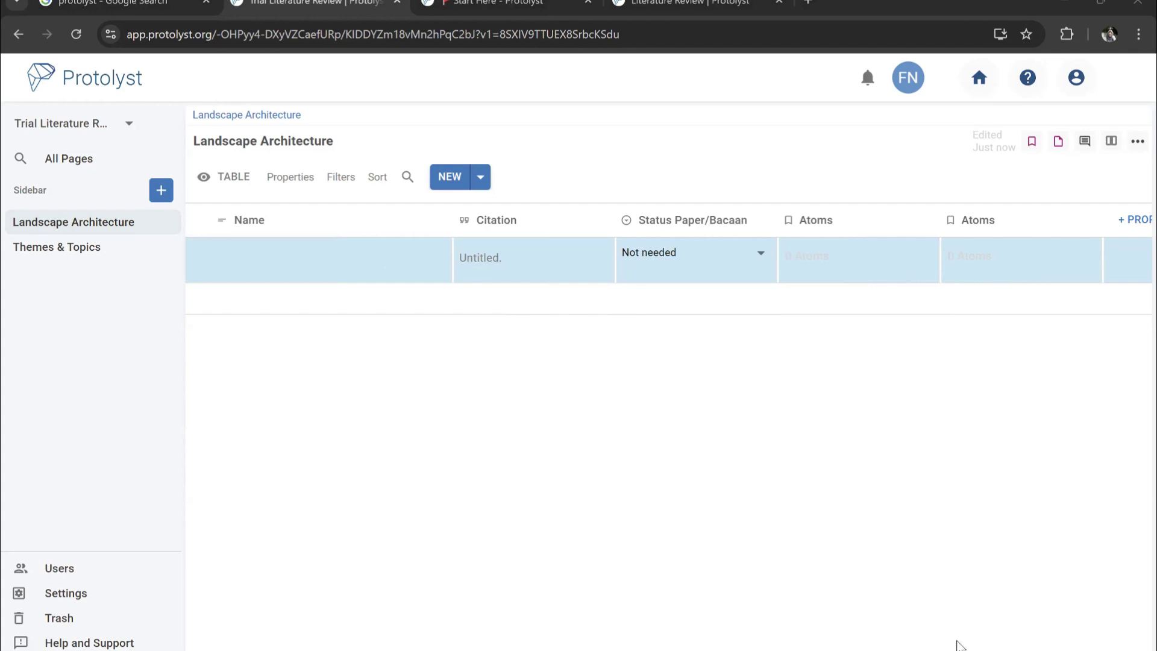
Upload the six paper files into the Landscape Architecture table and look over the new rows
drag(958, 645, 432, 366)
drag(857, 345, 224, 299)
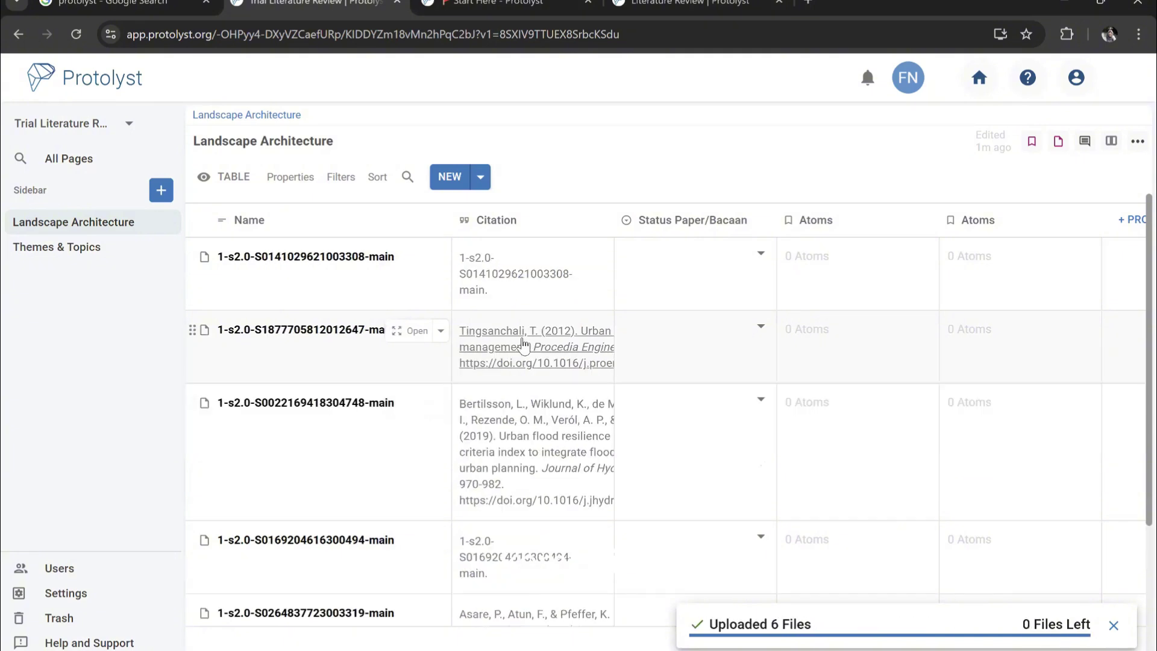
scroll(523, 345, down, 1)
scroll(523, 346, down, 1)
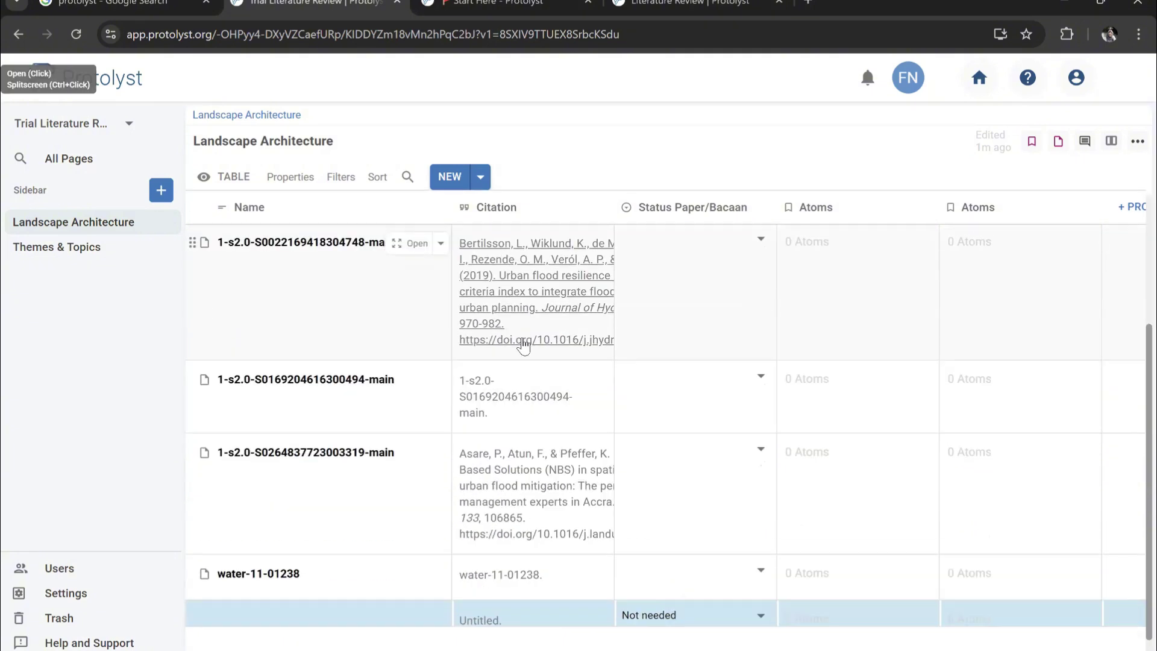
scroll(533, 476, up, 2)
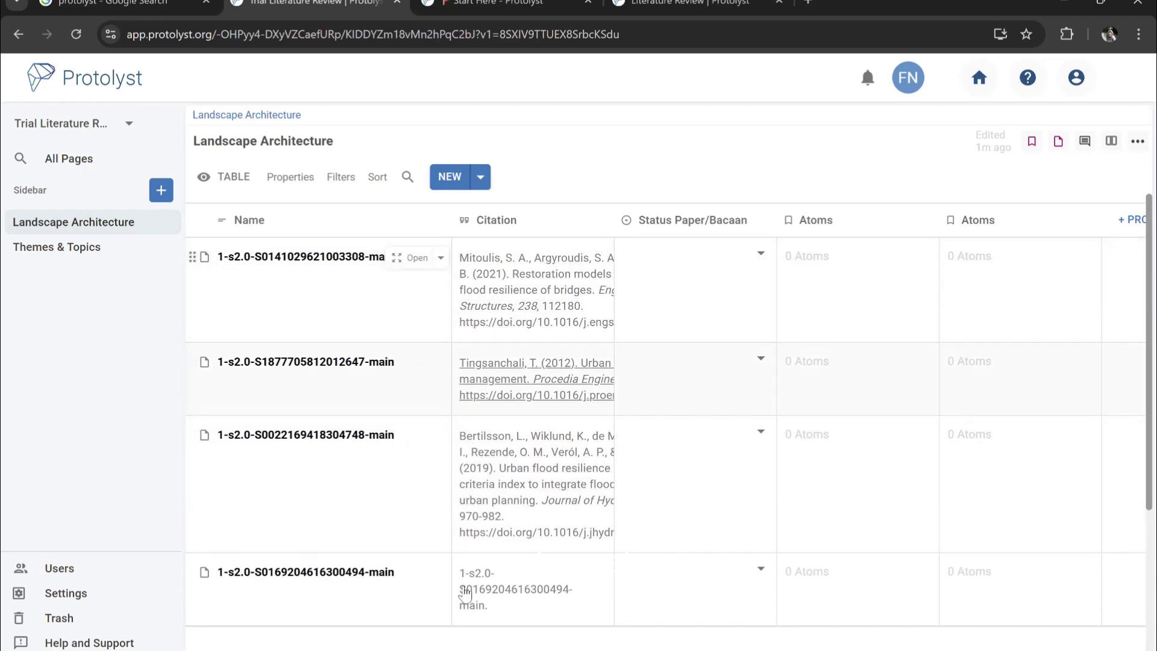
Widen the Citation column enough to show the full citation text and look through the papers' citations
drag(612, 217, 685, 215)
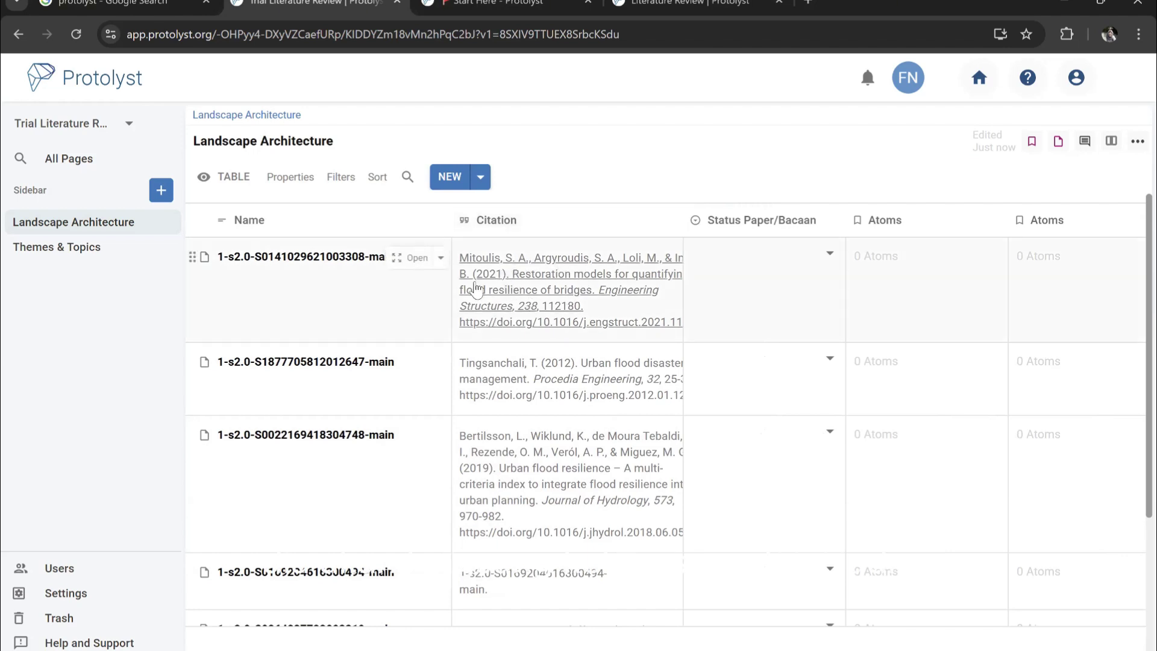
click(261, 262)
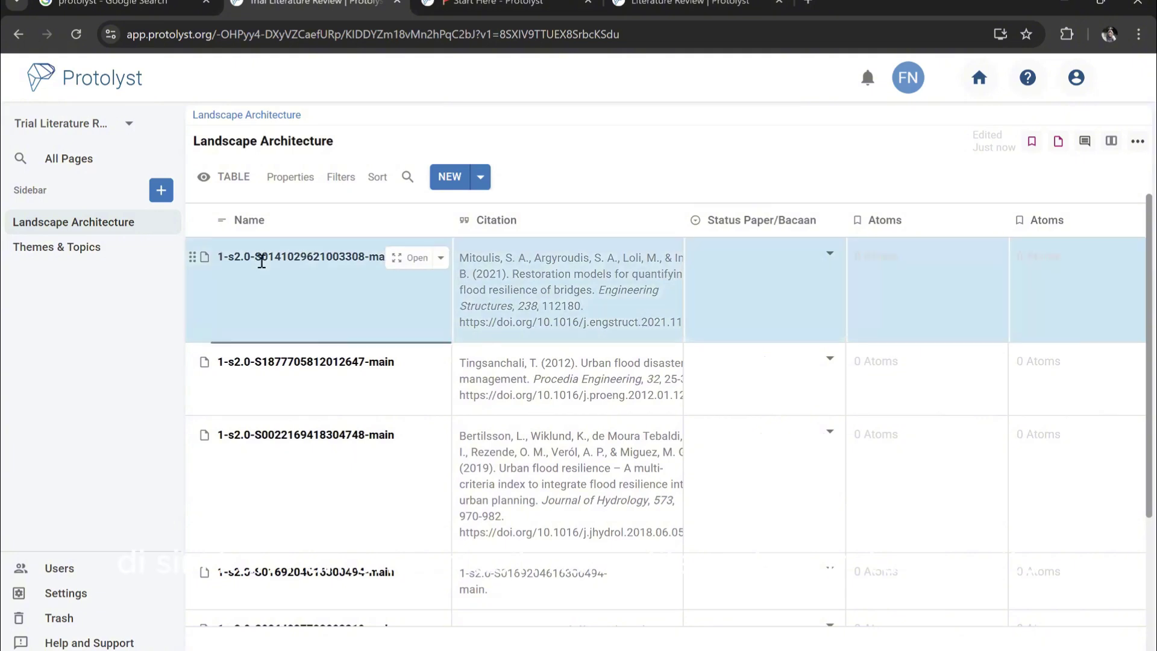
click(393, 392)
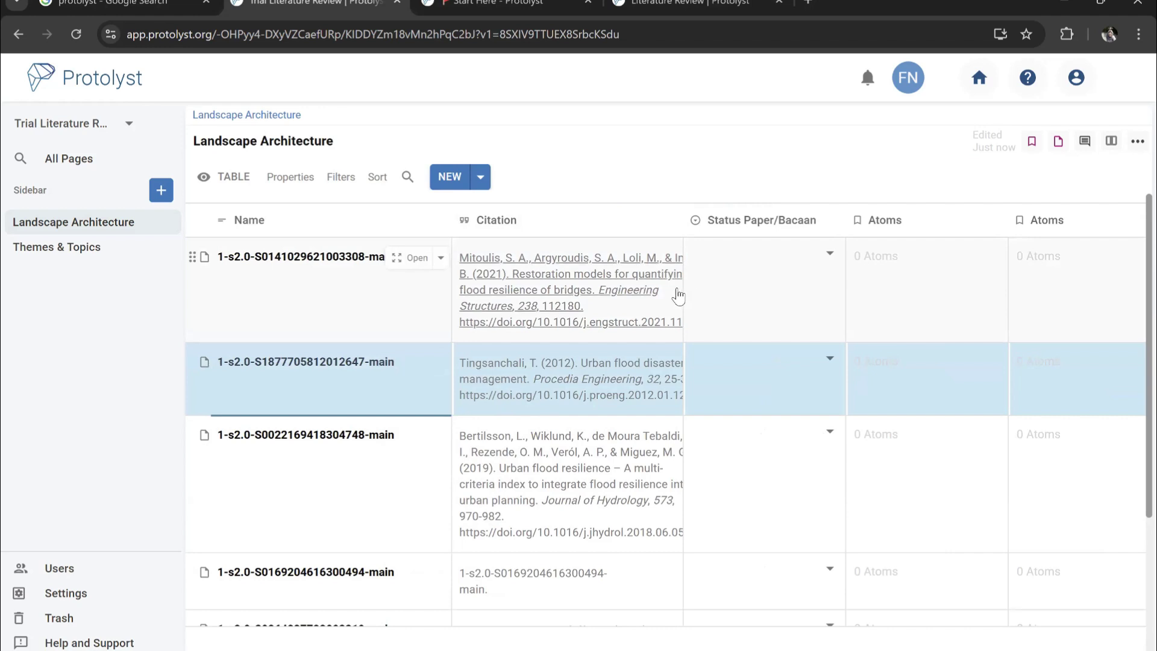
drag(684, 226, 728, 222)
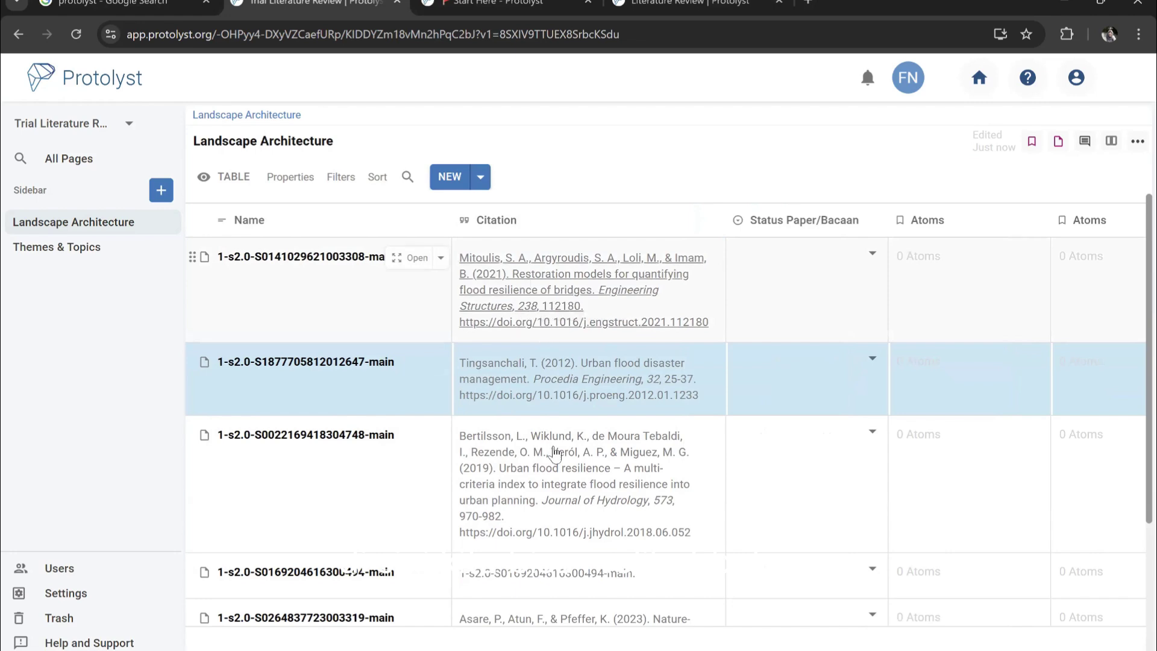
scroll(515, 337, down, 2)
scroll(507, 415, down, 1)
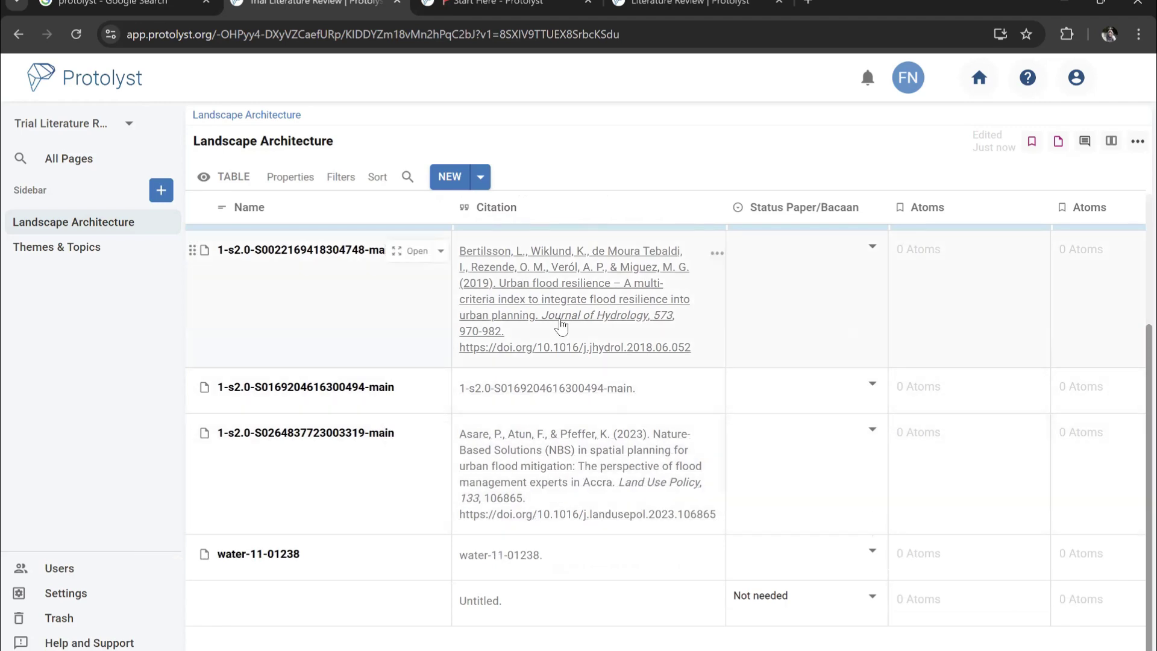
scroll(483, 422, up, 3)
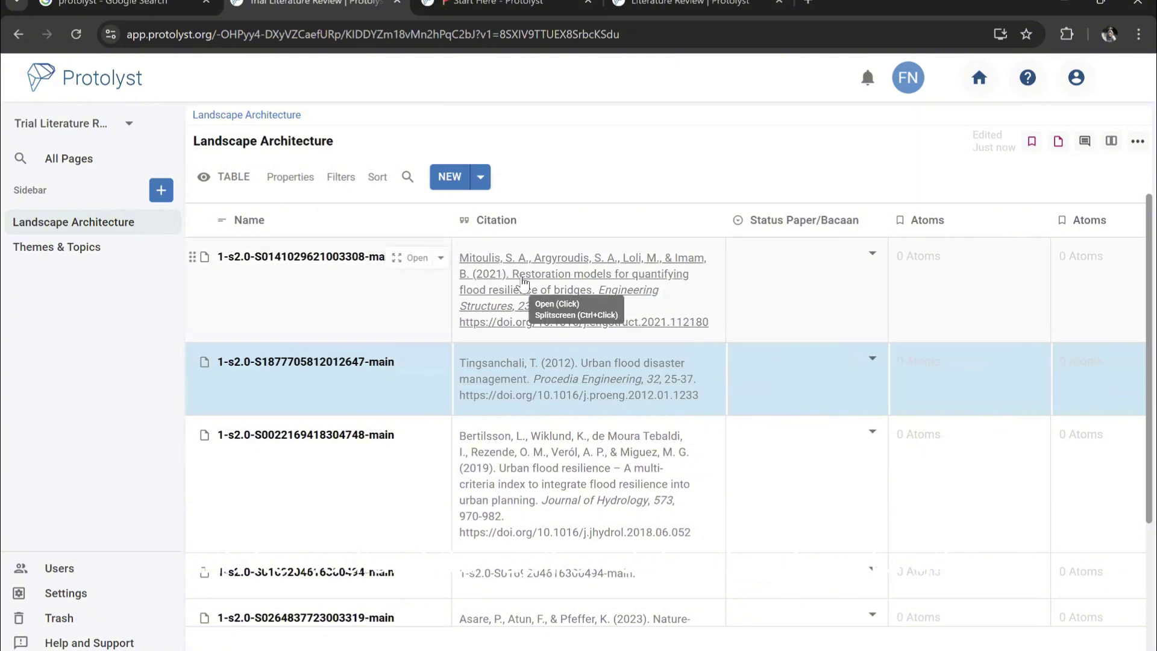
Try to copy the paper title from the reference details of the first paper's citation
click(349, 266)
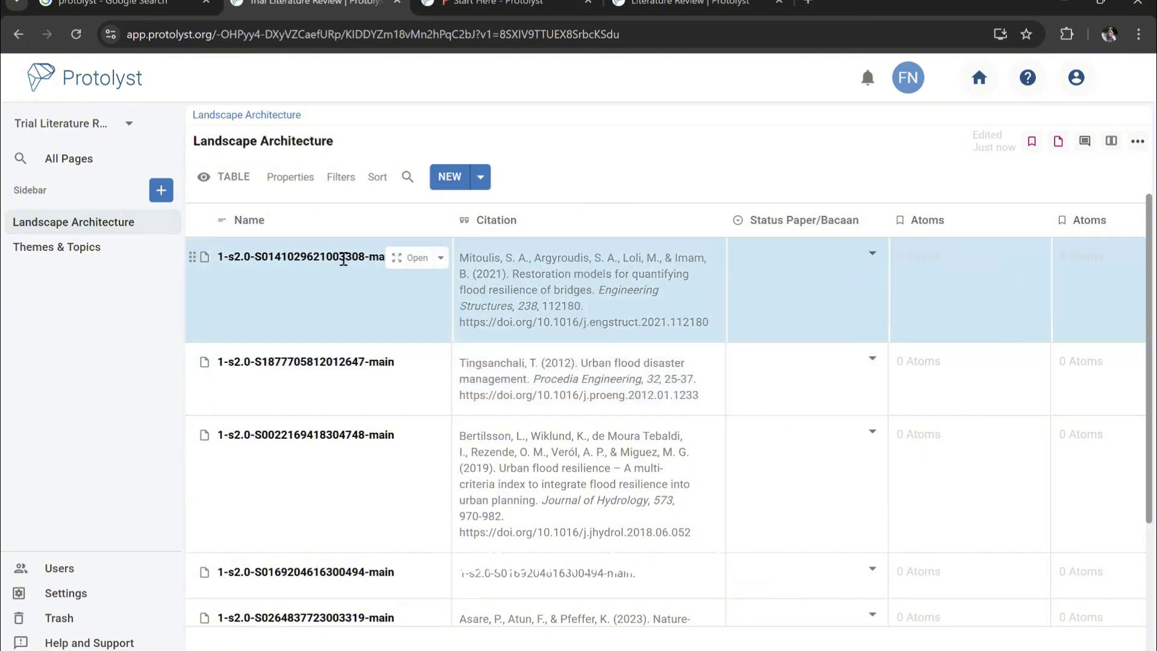
triple_click(342, 259)
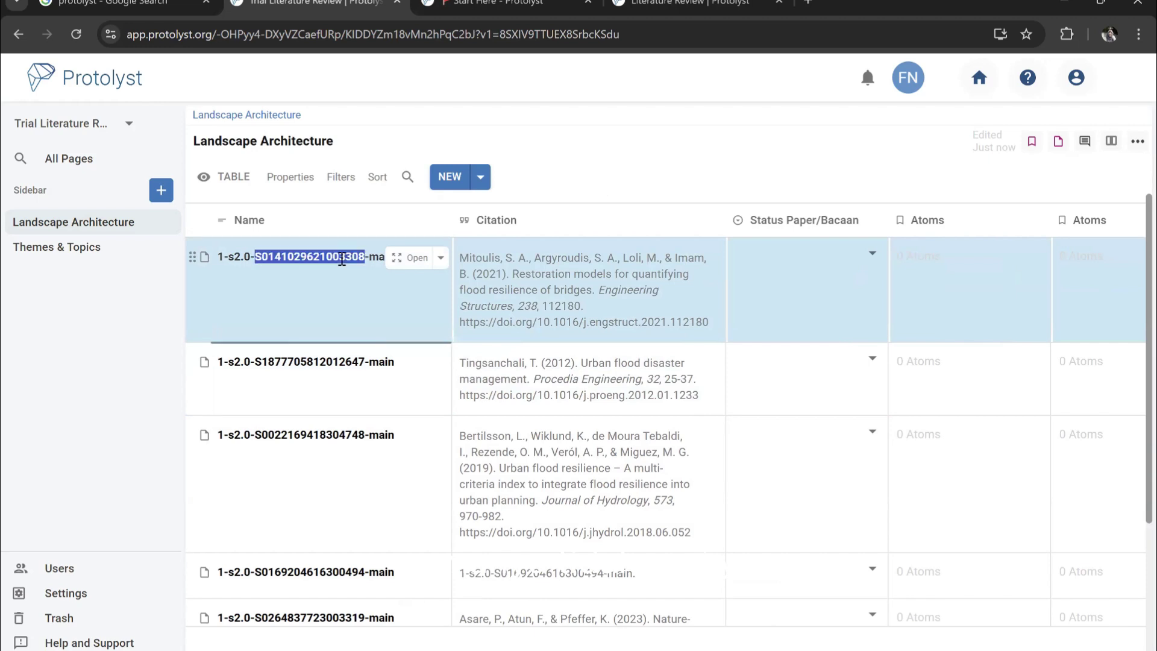
click(512, 305)
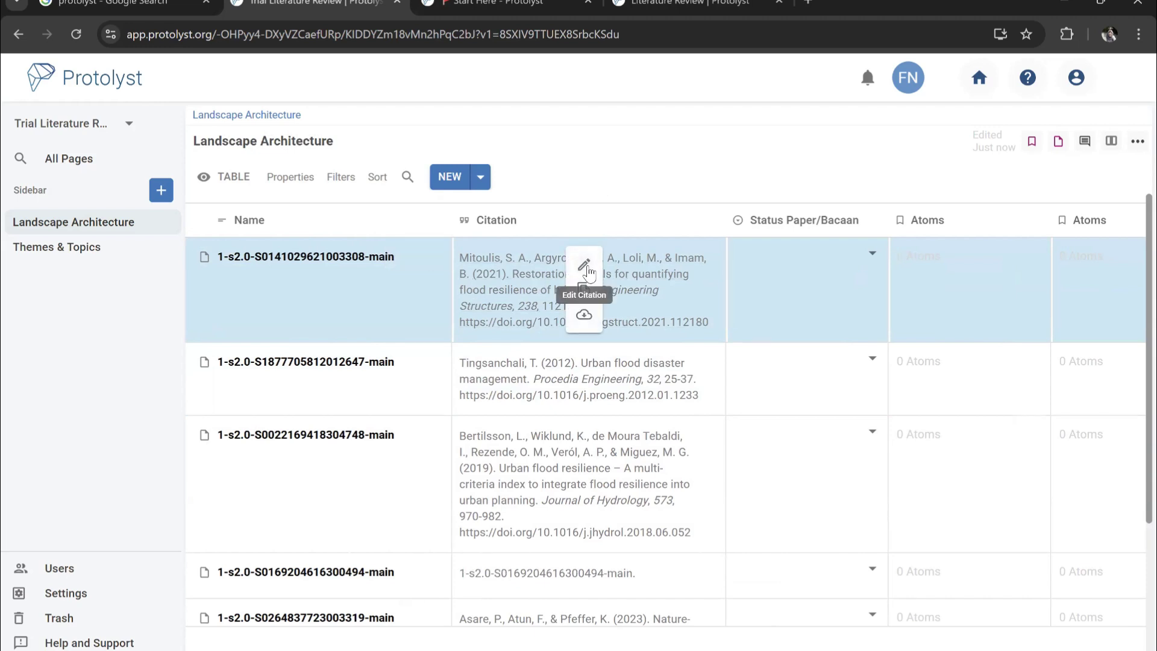
click(584, 266)
click(707, 131)
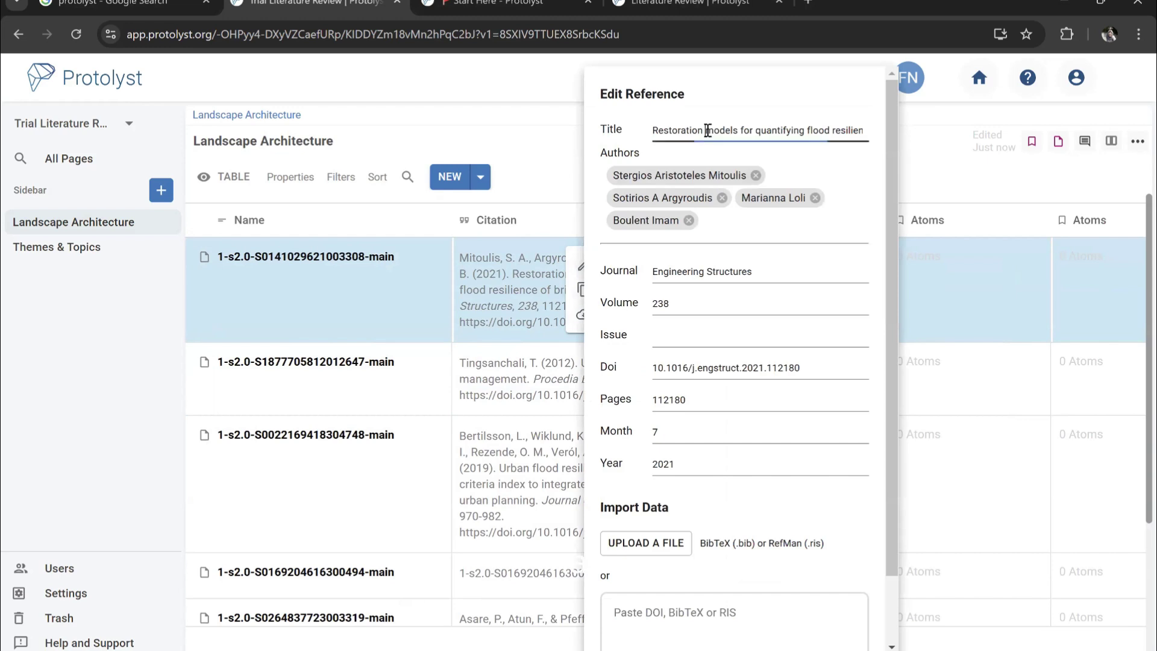
triple_click(706, 131)
right_click(709, 136)
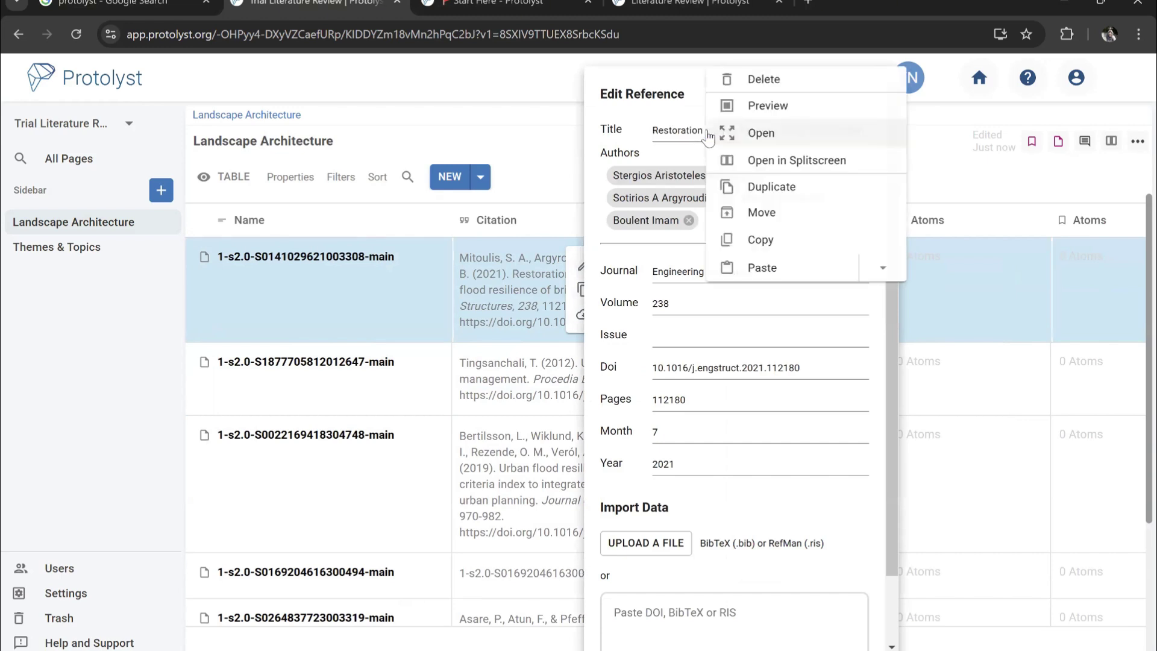
click(761, 239)
Try to paste the copied title over the first paper's file name
click(317, 266)
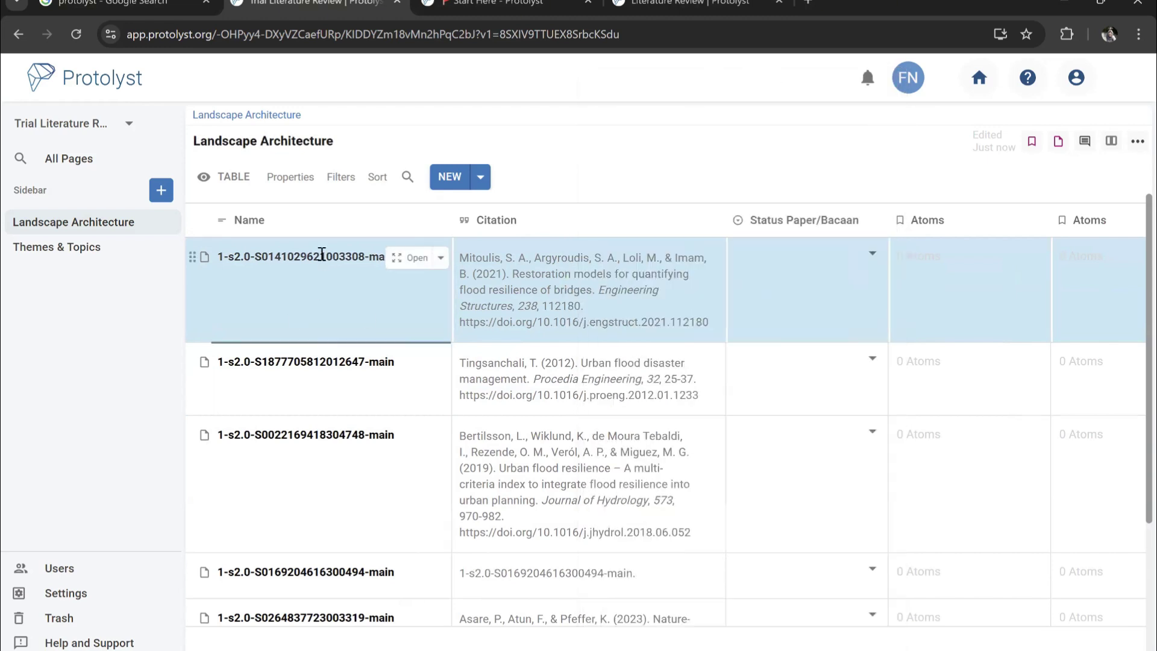
triple_click(321, 257)
right_click(319, 253)
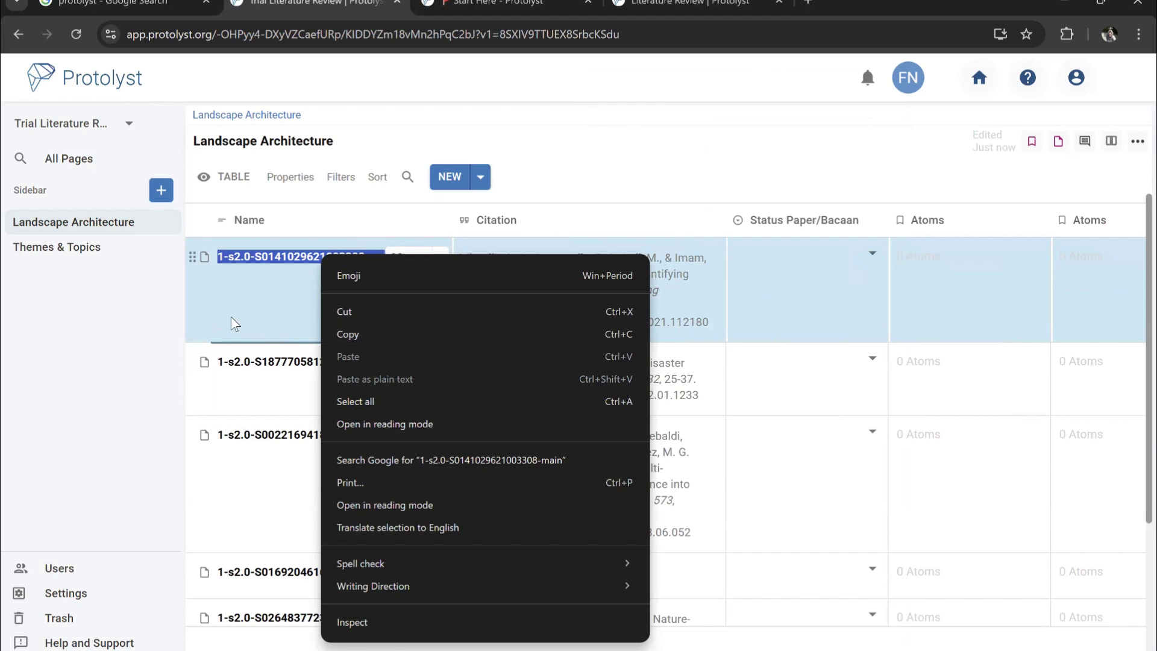
click(348, 270)
Replace the first paper's name with the title from its reference, "Restoration models for quantifying flood resilience of bridges"
triple_click(370, 258)
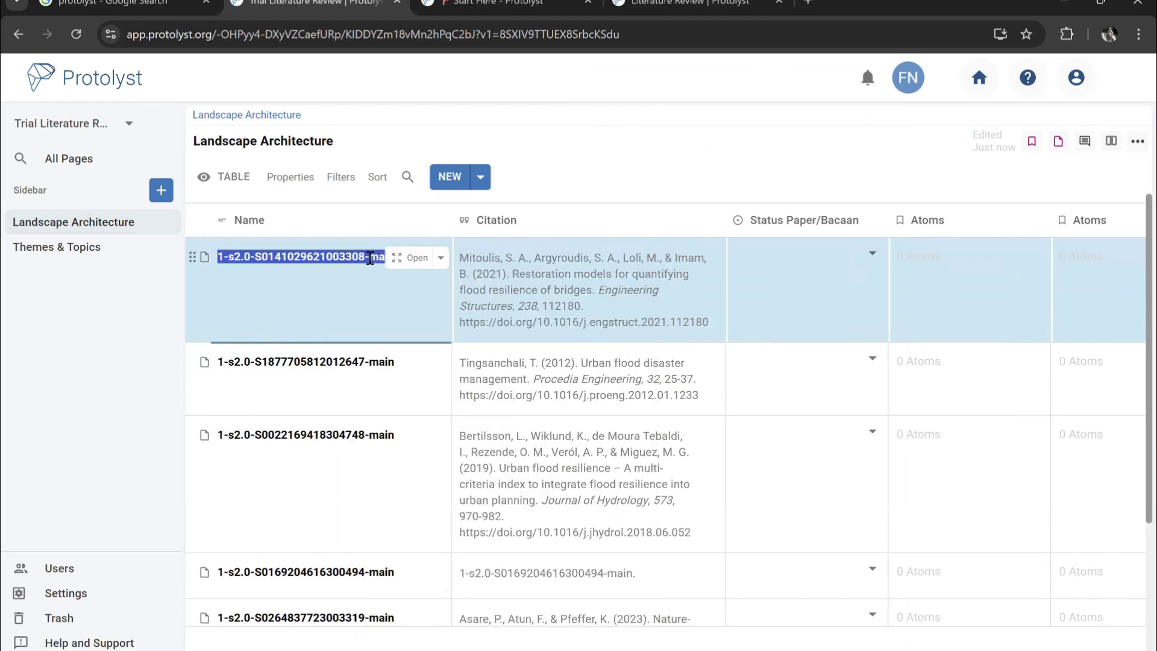
key(BackSpace)
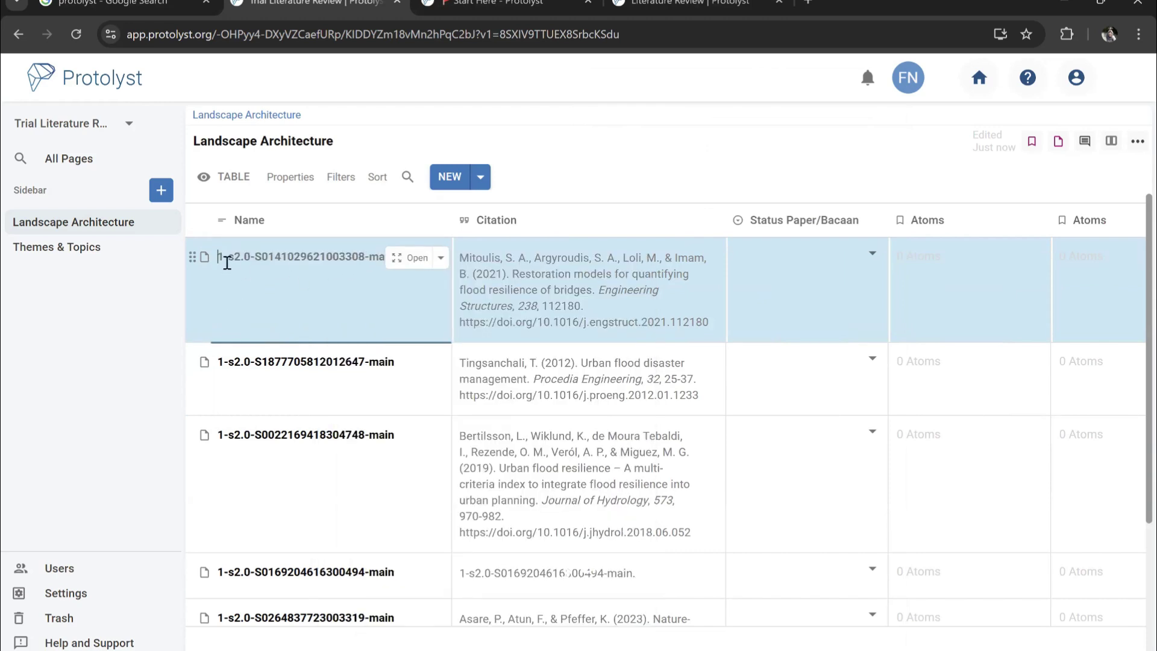
click(496, 281)
click(582, 265)
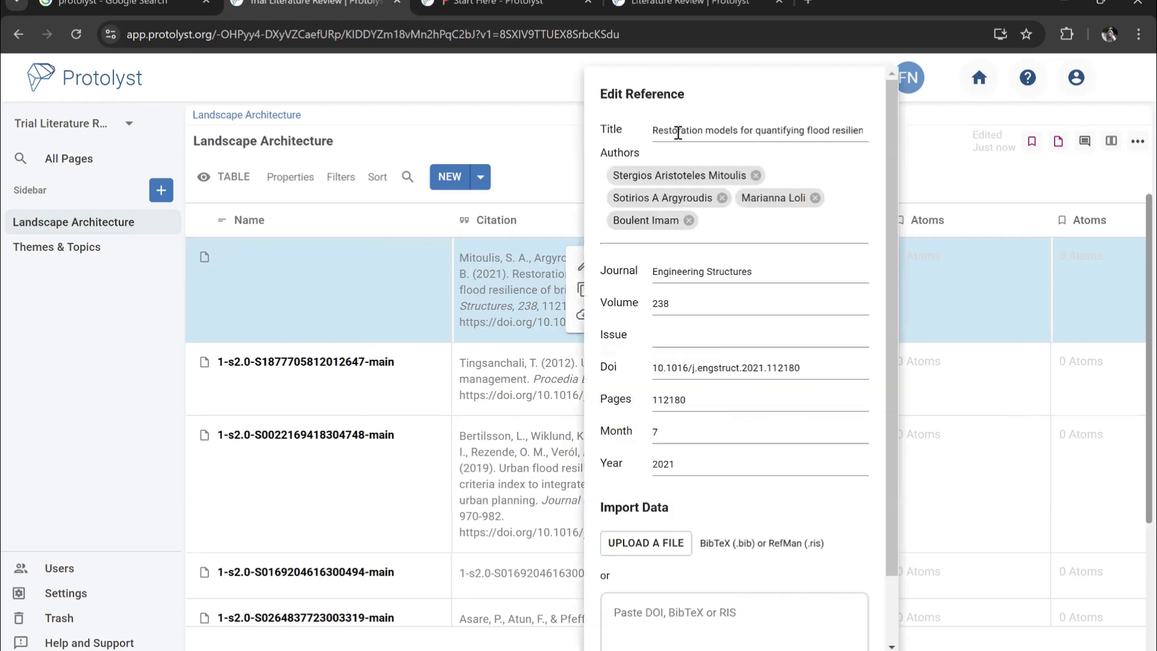
triple_click(663, 136)
right_click(687, 137)
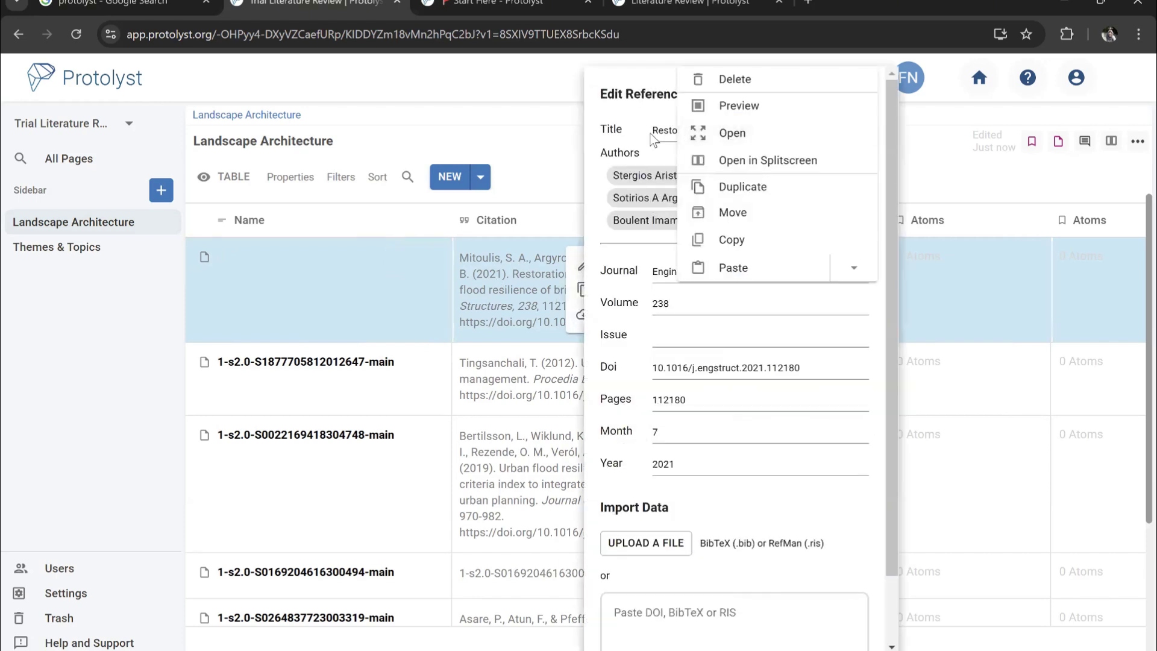
click(657, 129)
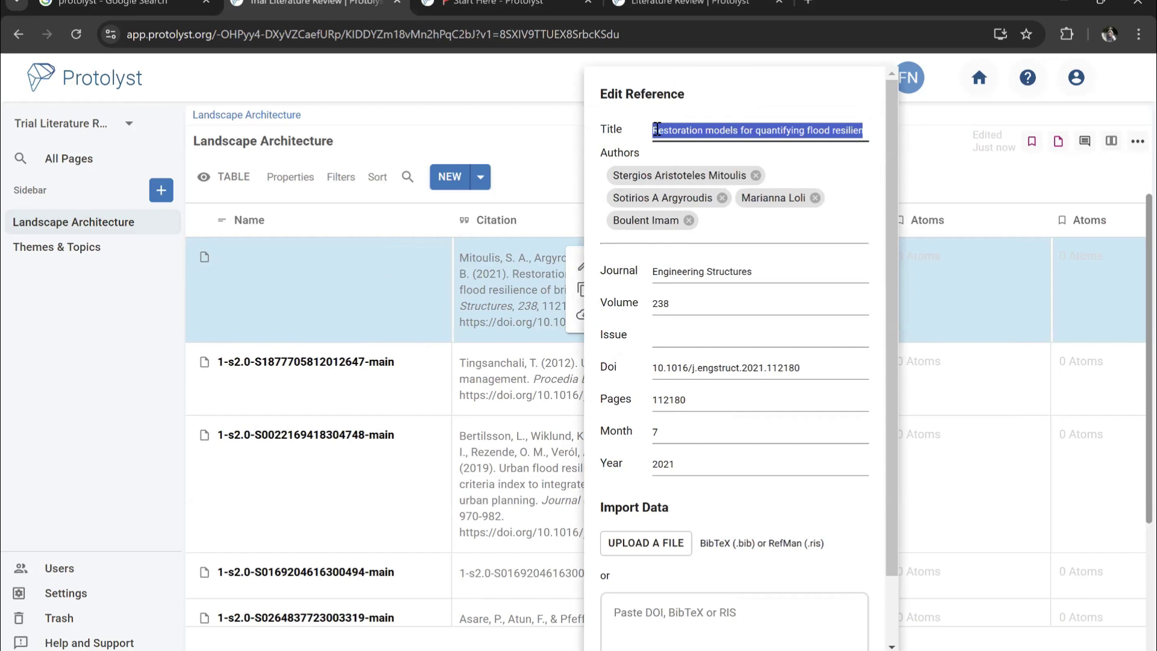
click(300, 261)
click(335, 258)
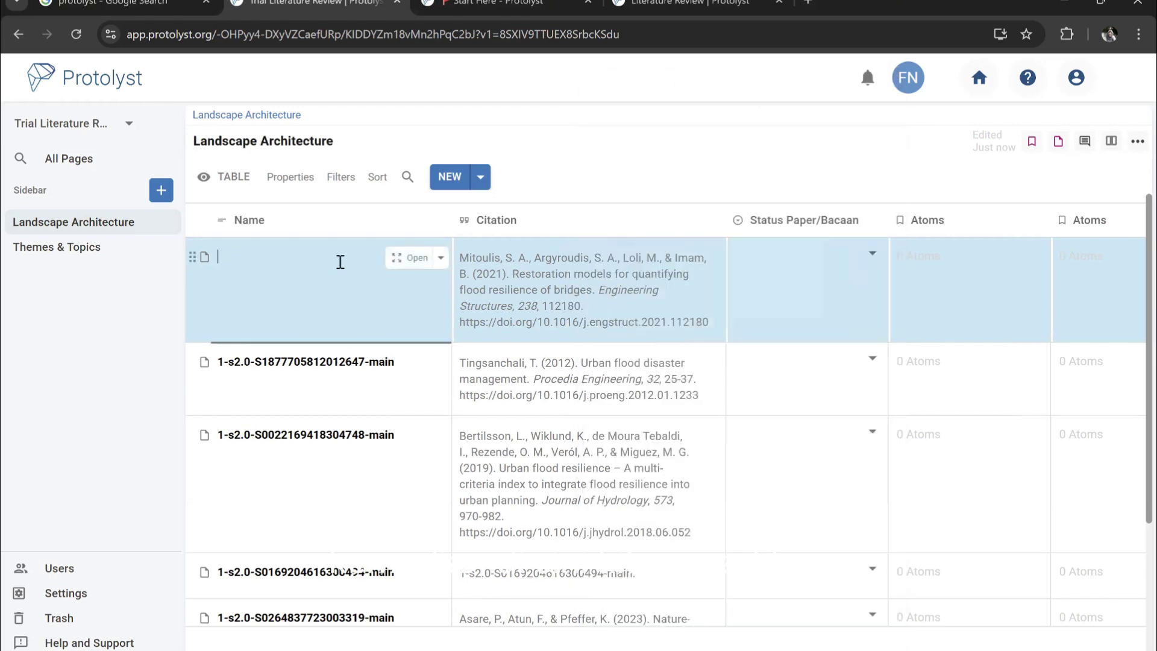
key(ctrl+v)
Replace the second paper's name with the title from its reference, "Urban flood disaster management"
click(365, 376)
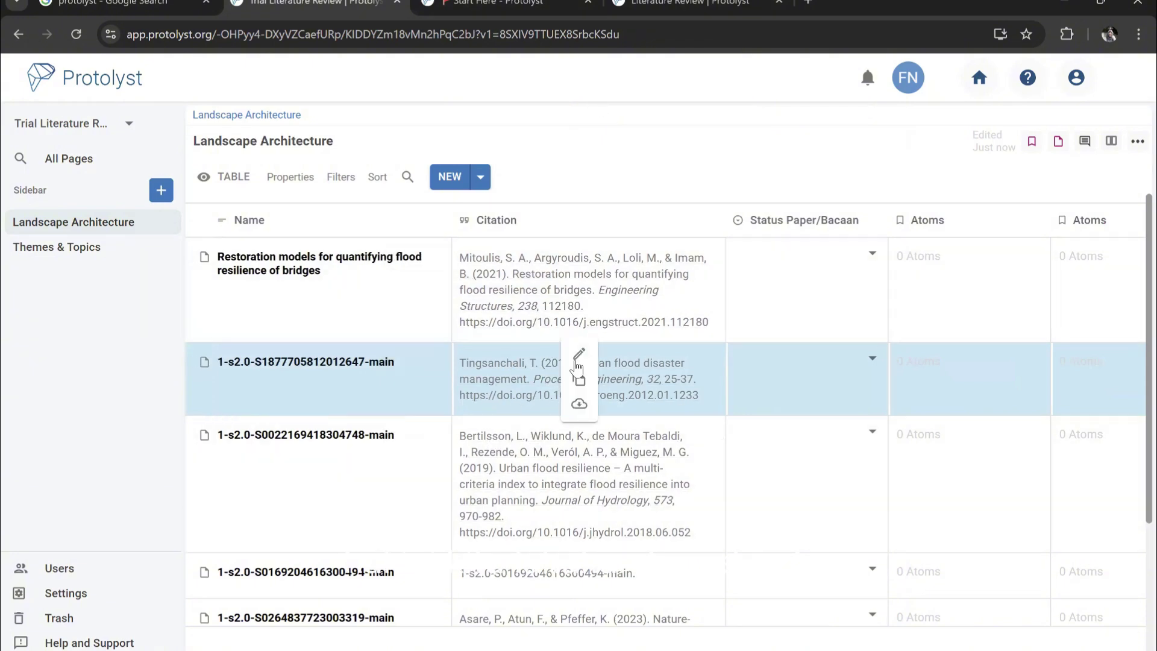
click(577, 357)
double_click(723, 129)
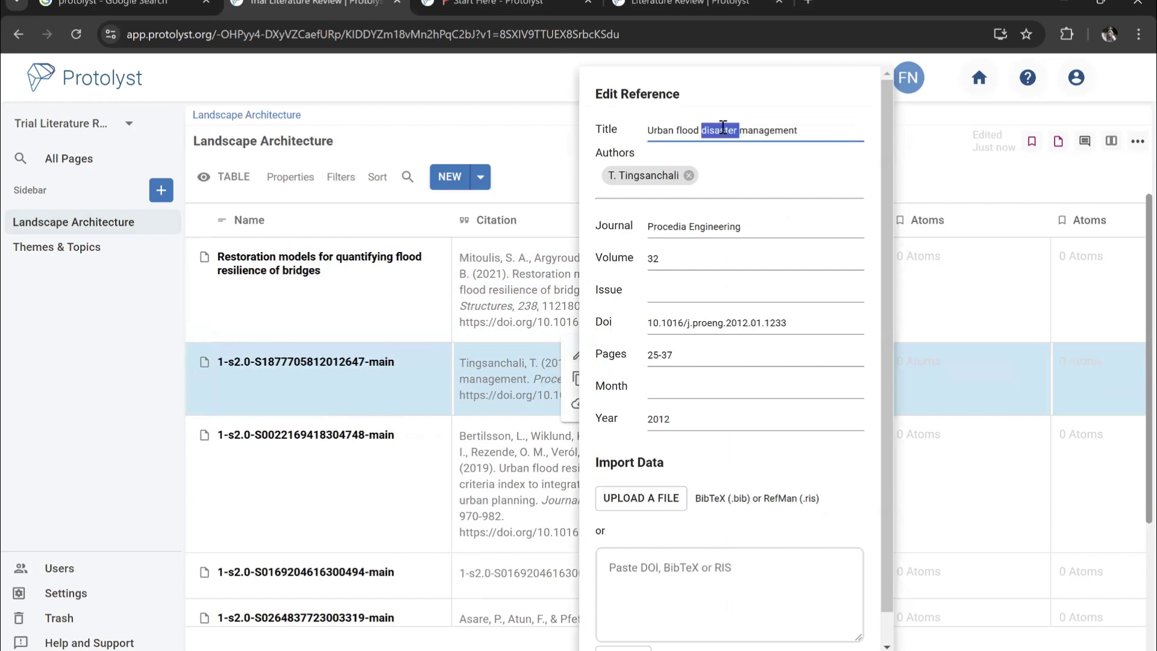
triple_click(724, 130)
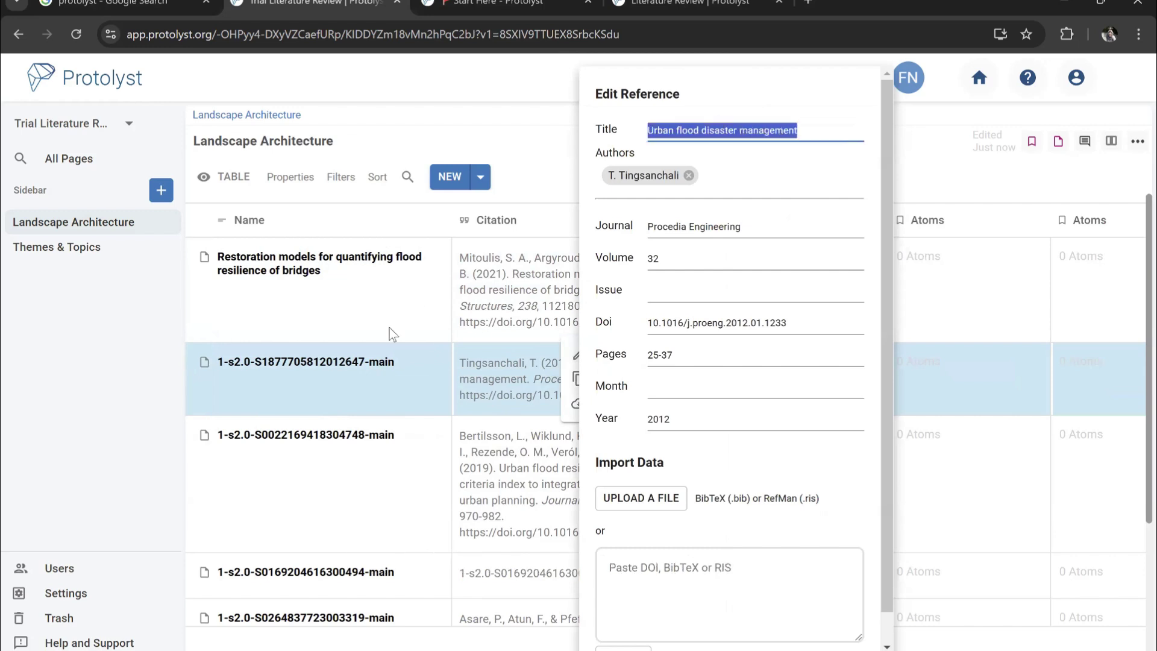
click(360, 368)
click(360, 368)
key(ctrl+v)
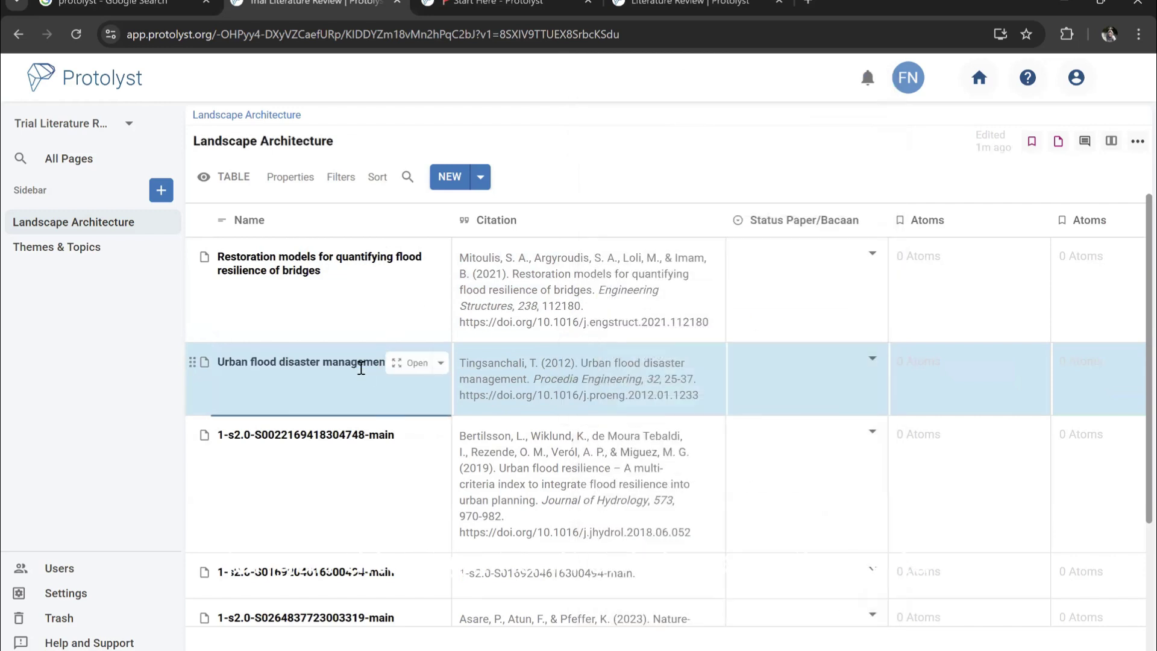
Rename the third paper with its reference title, "Urban flood resilience – A multi-criteria index to integrate flood resilience into urban planning"
click(367, 438)
click(548, 467)
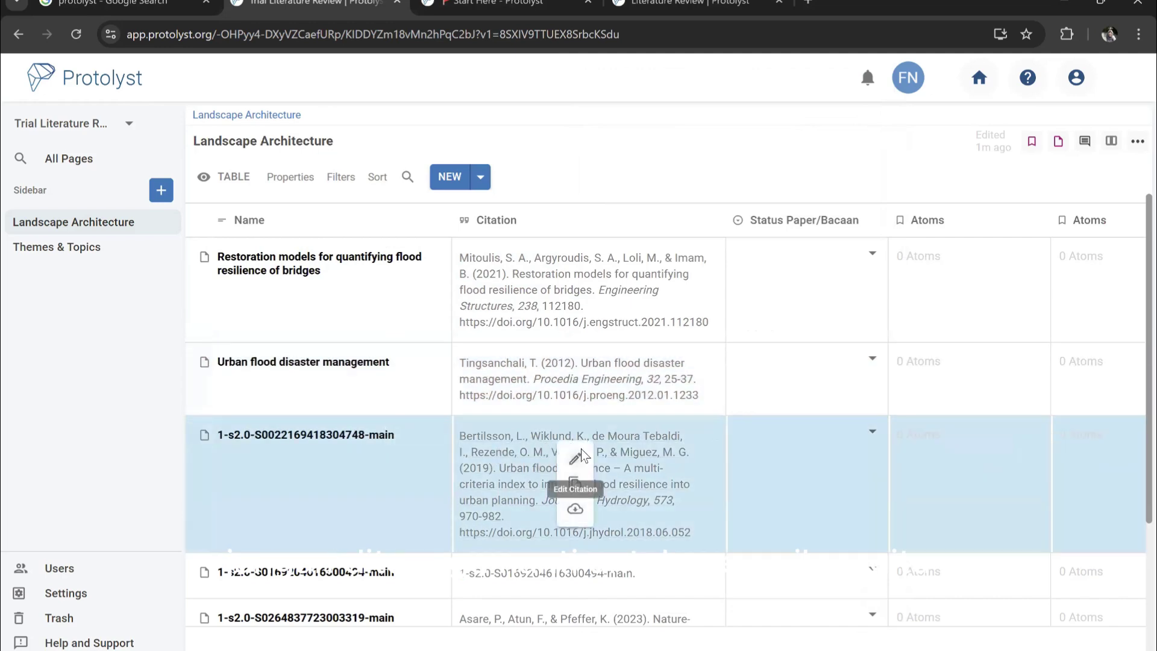
click(575, 458)
triple_click(683, 136)
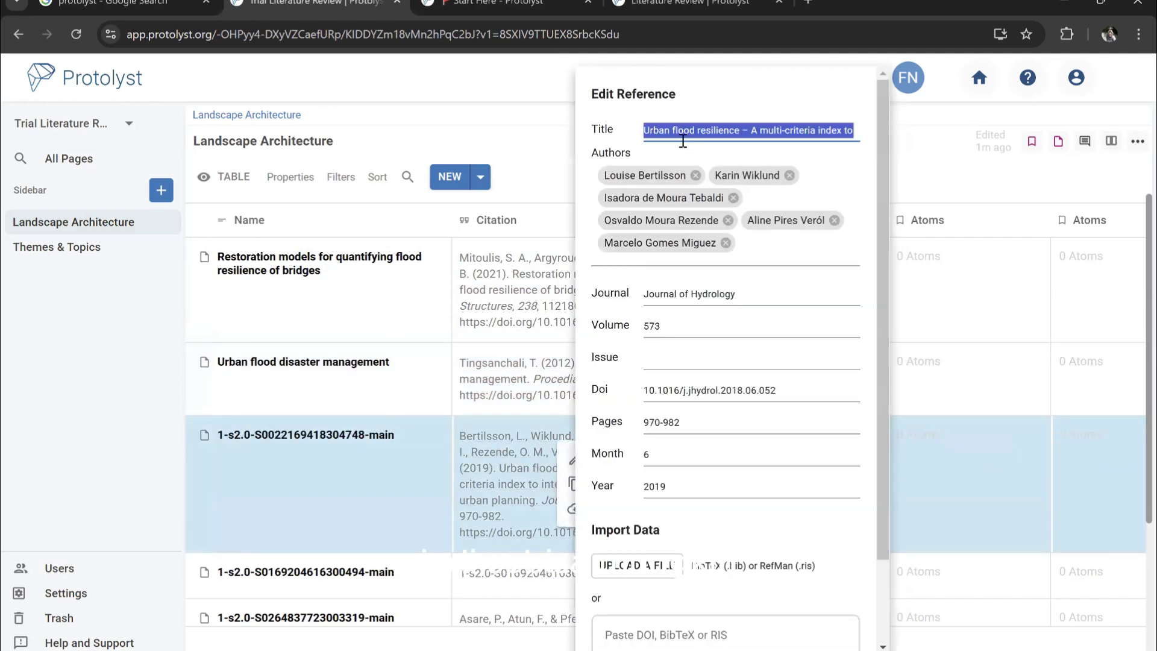
click(284, 503)
triple_click(312, 434)
key(ctrl+v)
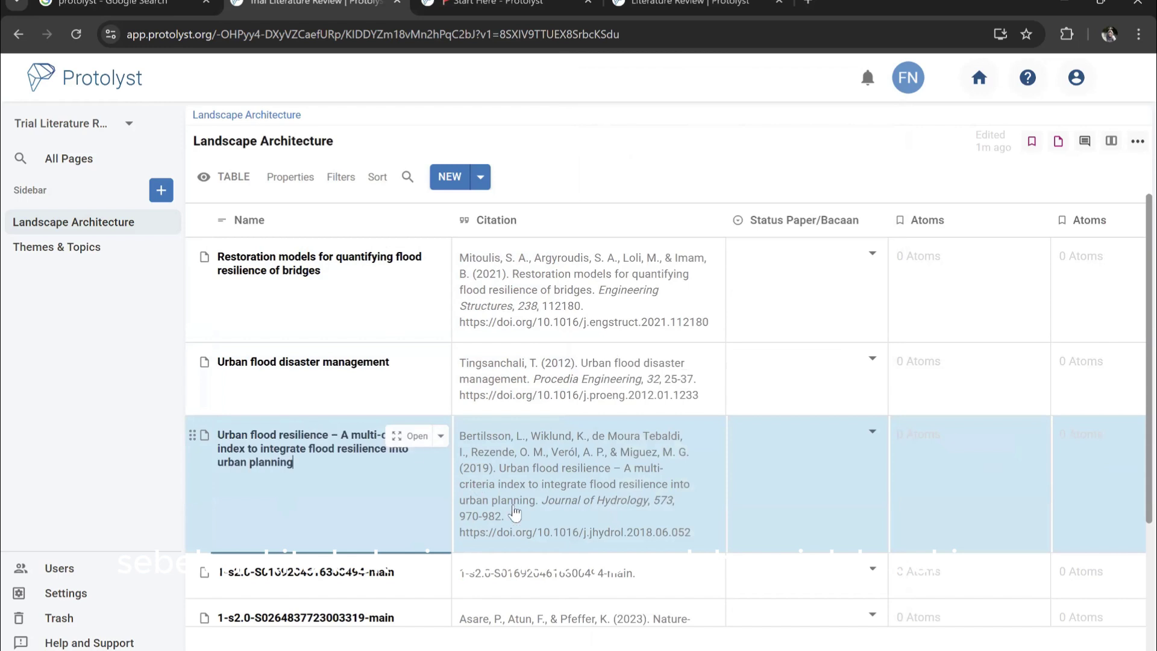
scroll(509, 497, down, 1)
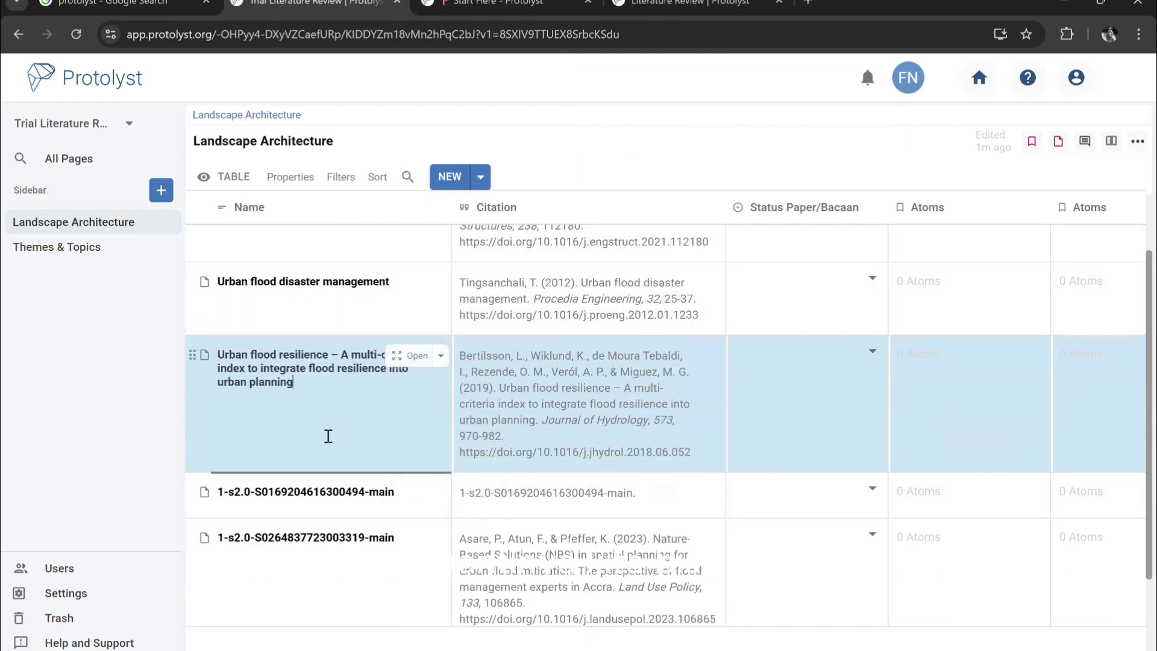
click(814, 370)
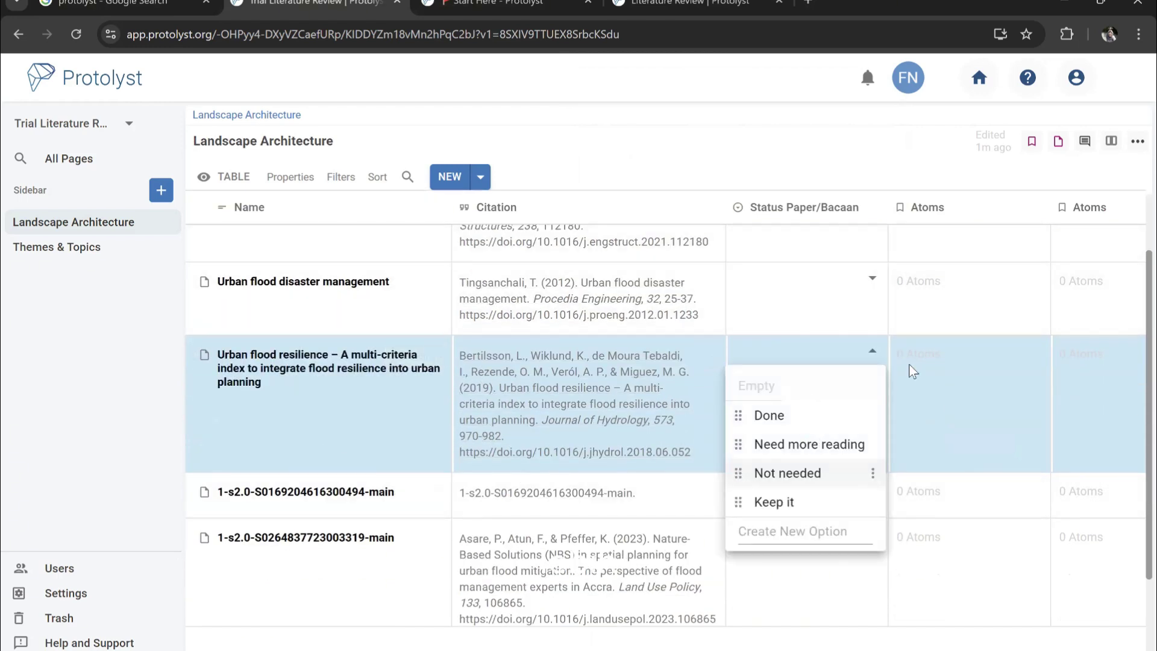
click(914, 389)
scroll(283, 464, up, 1)
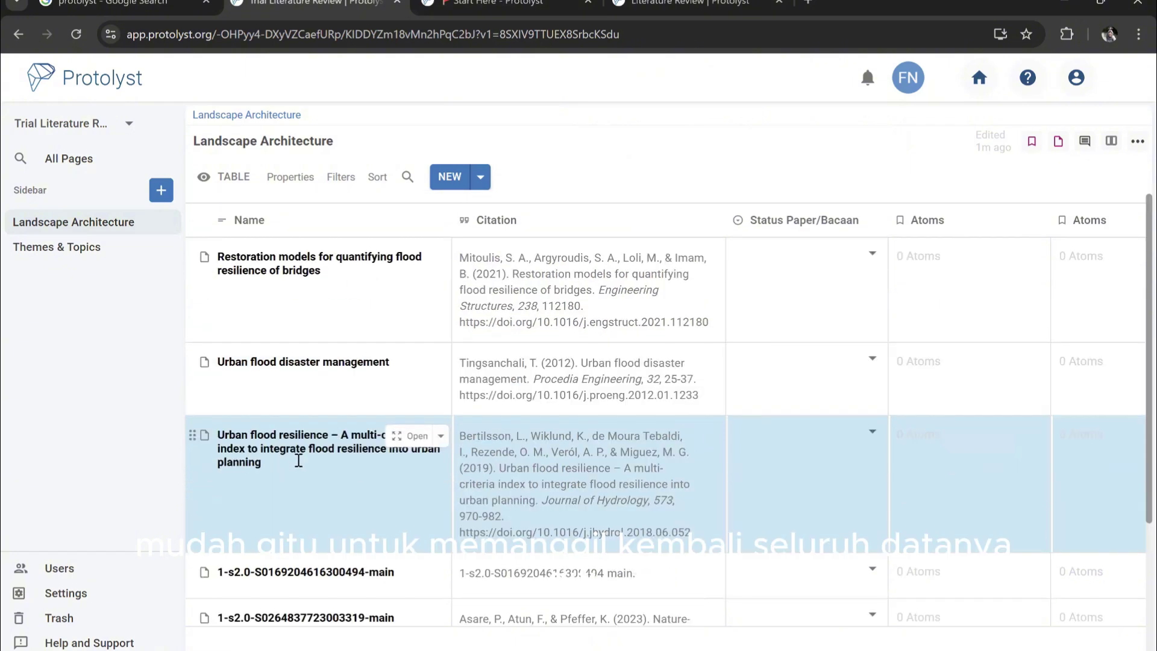
Rename the fourth paper with its reference title, "Urban design principles for flood resilience: Learning from the ecological wisdom of living with floods in the Vietnamese Mekong Delta"
scroll(304, 445, down, 2)
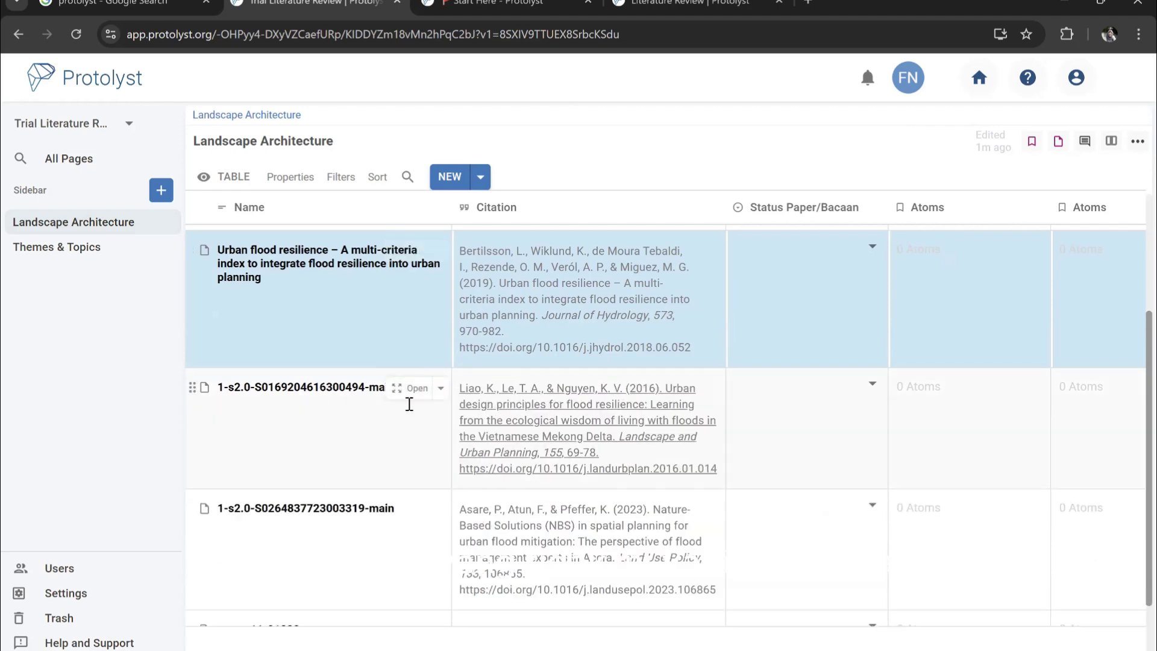
scroll(573, 410, down, 1)
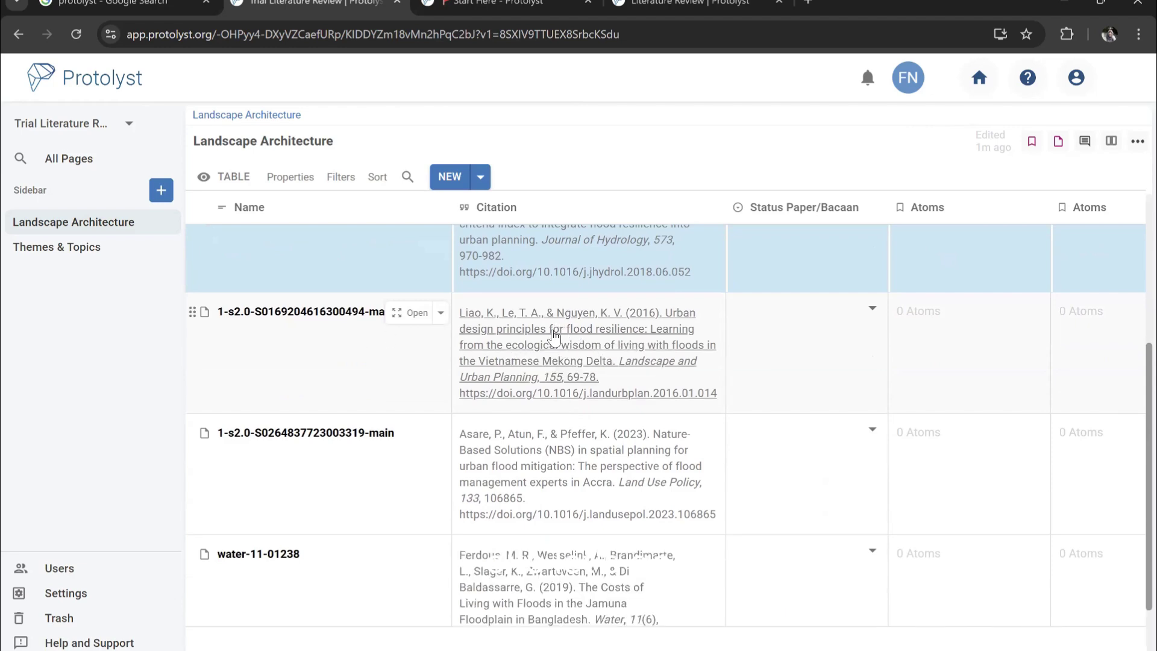
scroll(543, 368, down, 1)
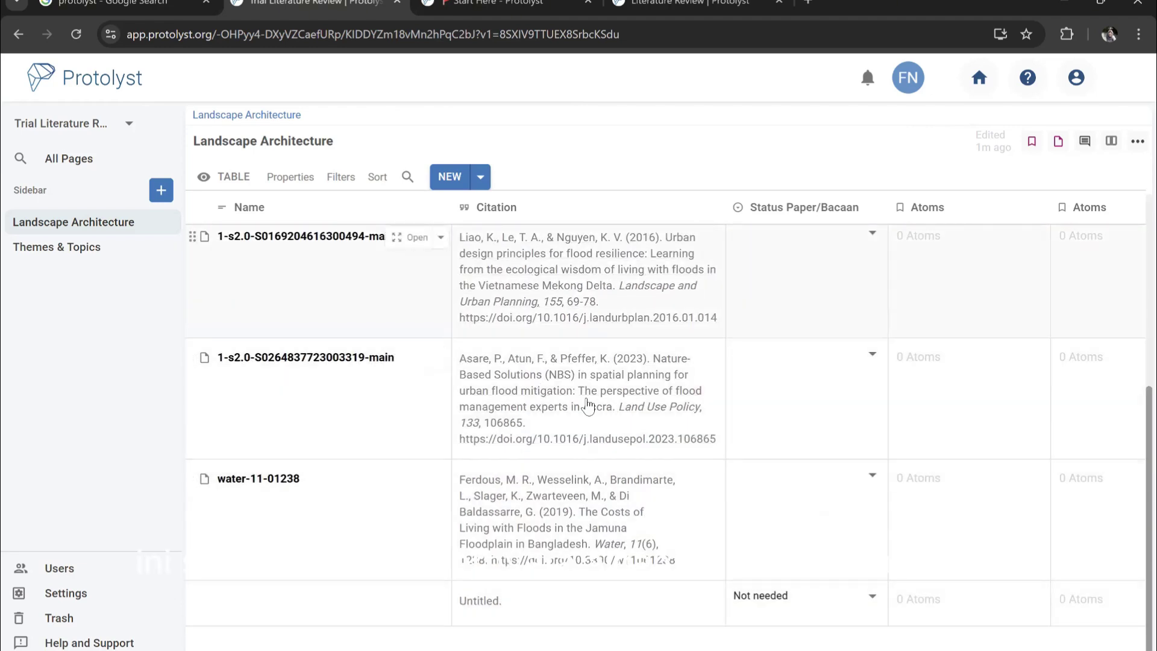
scroll(588, 407, up, 2)
scroll(603, 416, down, 1)
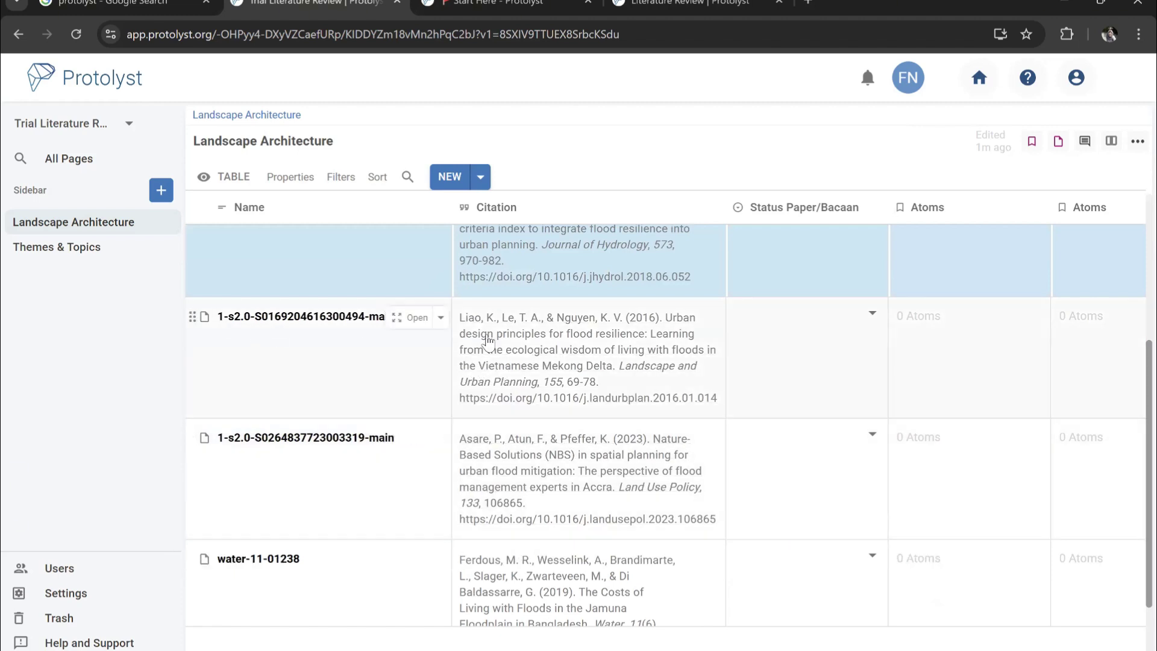
mouse_move(575, 360)
click(590, 334)
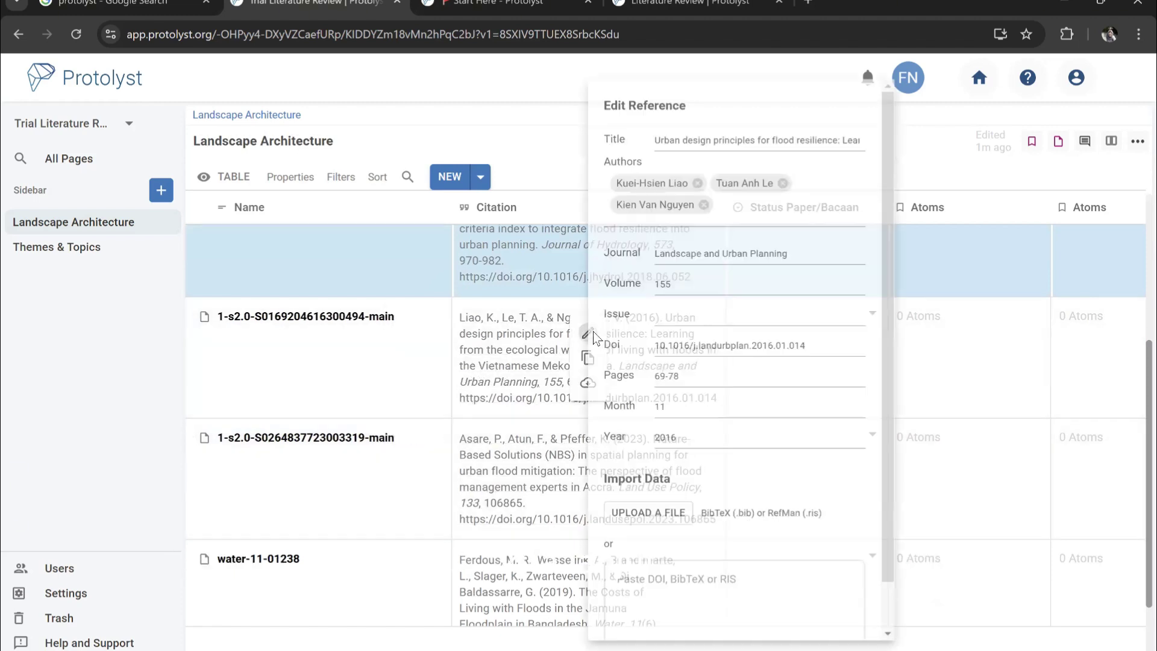
triple_click(700, 138)
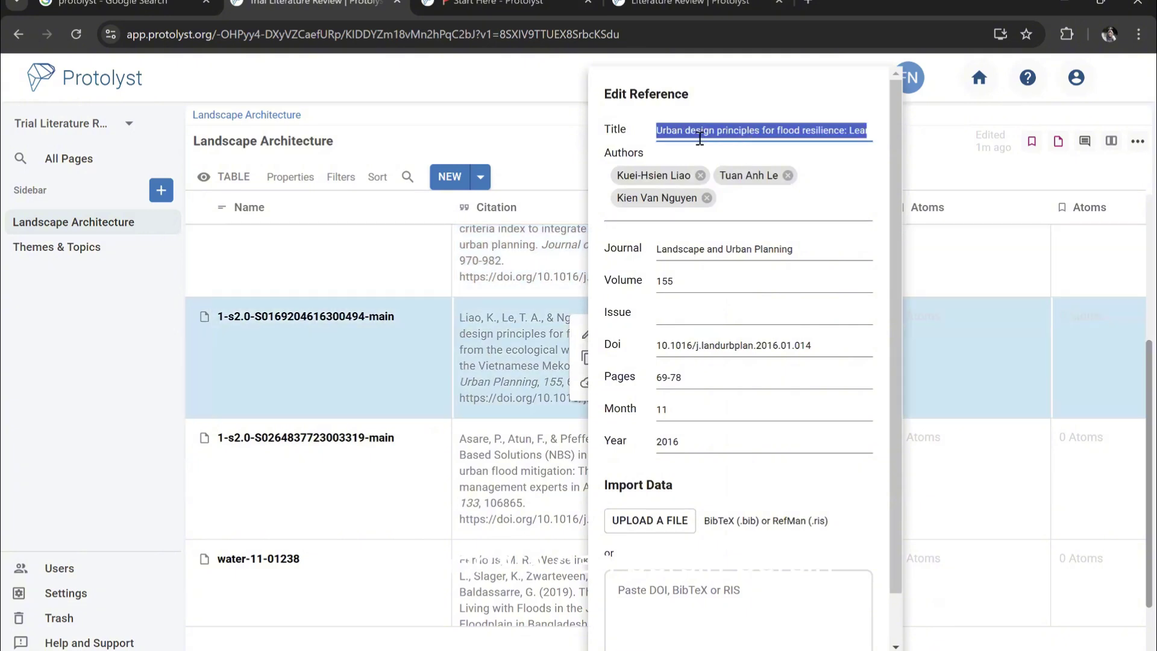
key(ctrl+c)
click(334, 324)
double_click(329, 316)
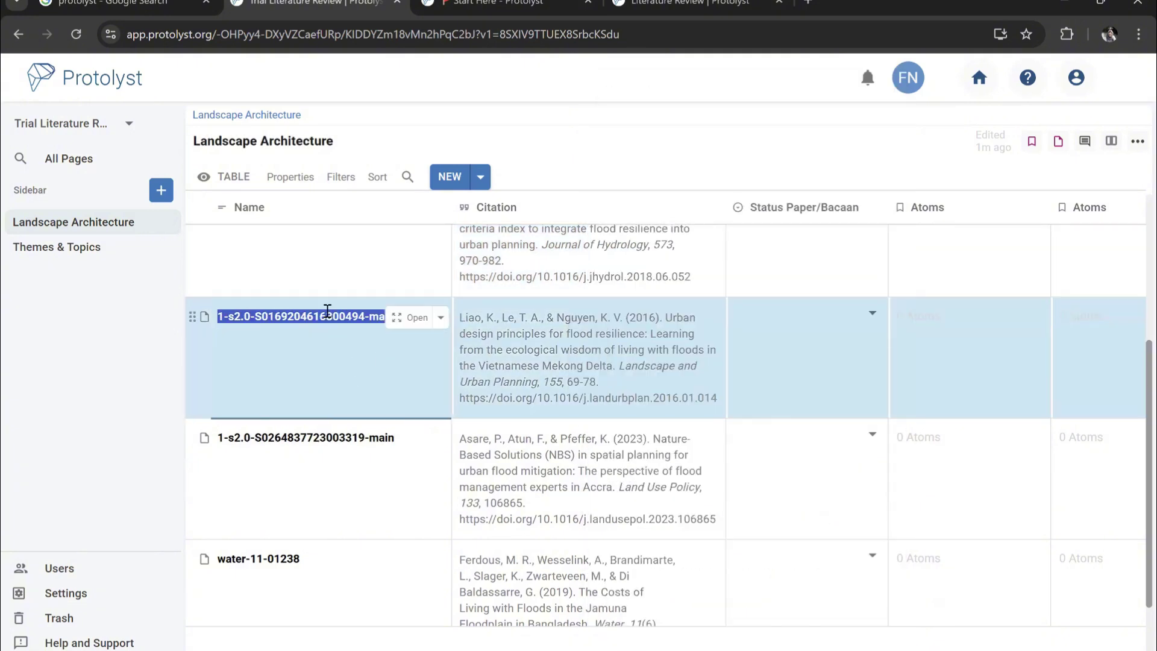
key(ctrl+v)
key(Return)
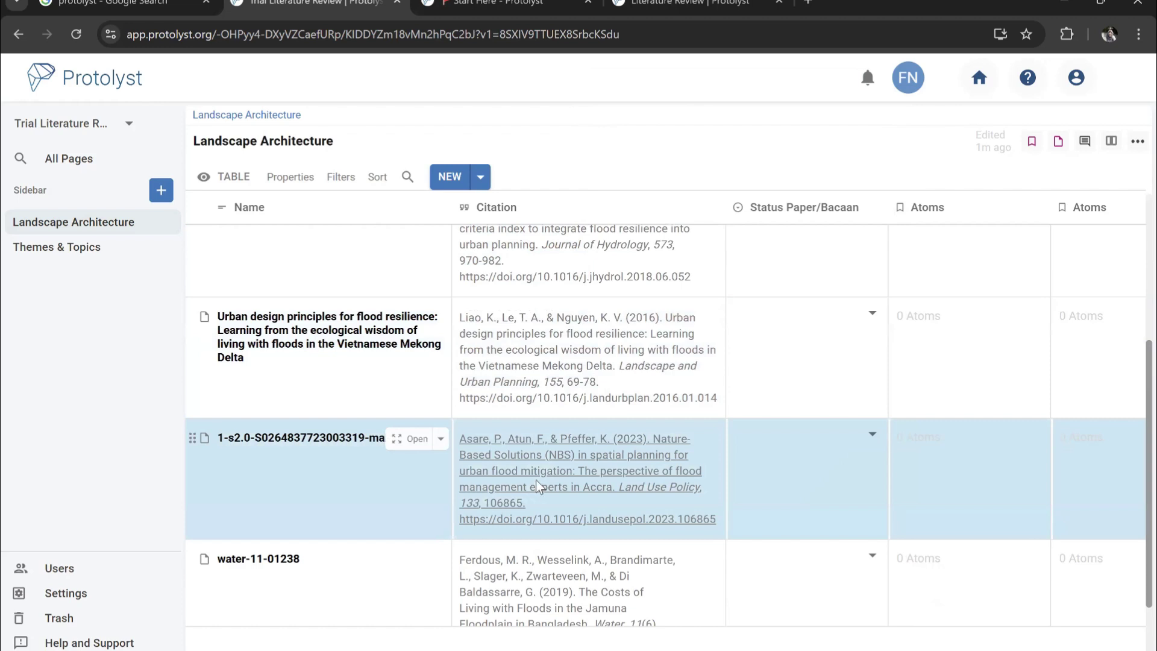
Rename the fifth paper with its reference title, "Nature-Based Solutions (NBS) in spatial planning for urban flood mitigation: The perspective of flood management experts in Accra"
click(588, 455)
triple_click(685, 135)
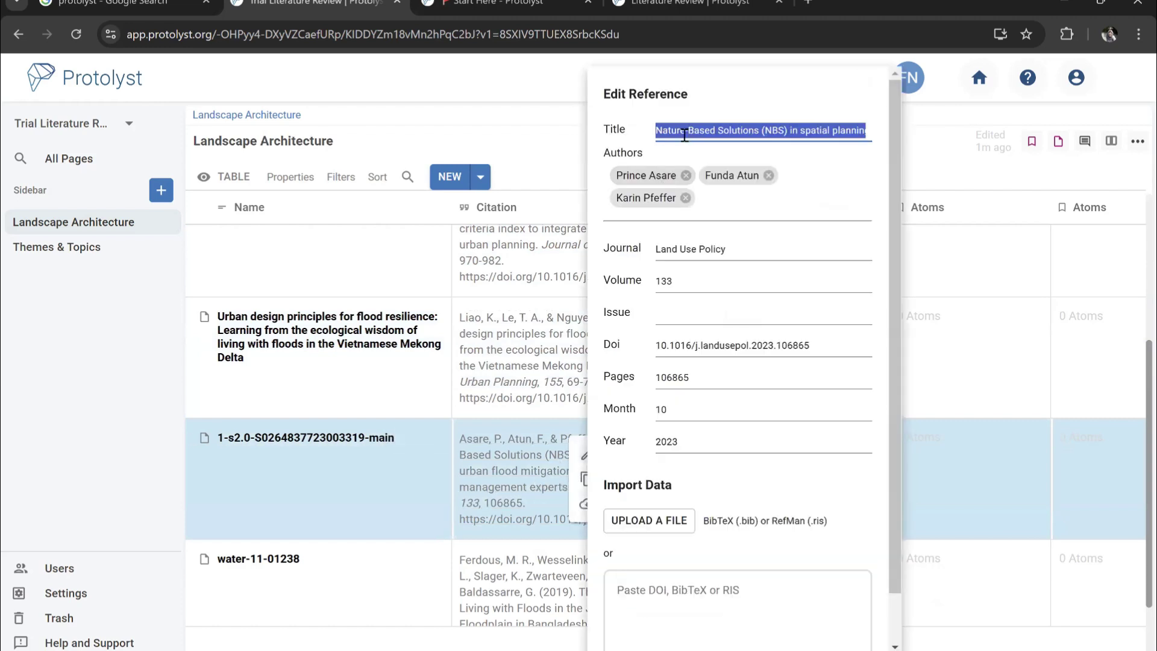
click(296, 440)
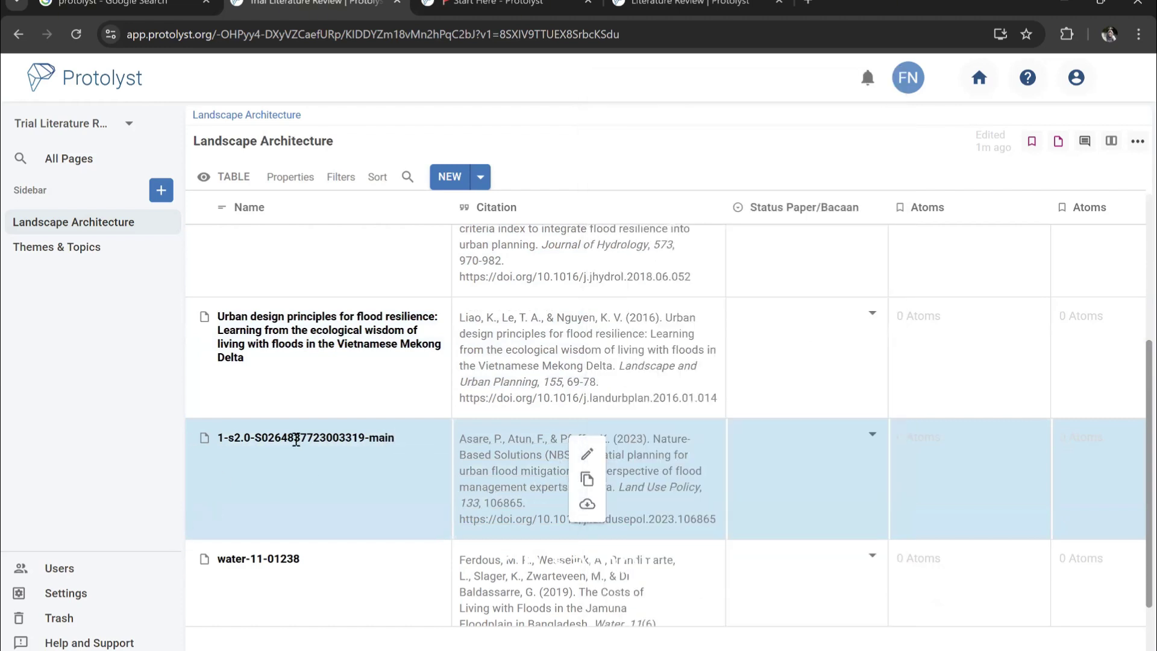
key(ctrl+a)
key(ctrl+v)
key(Return)
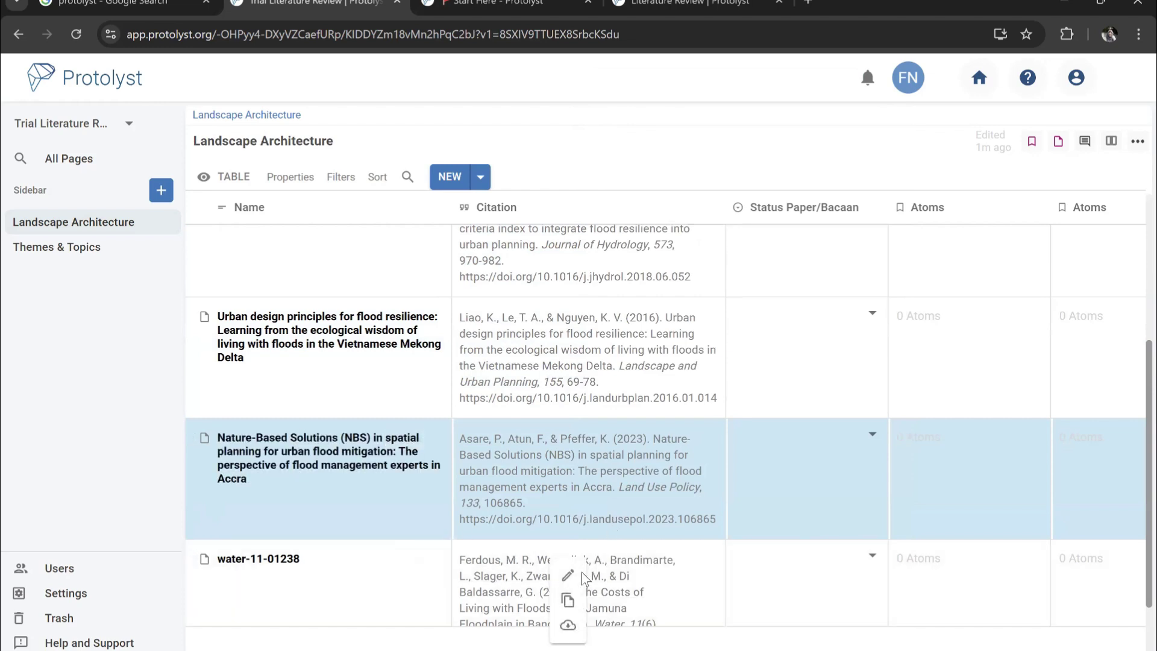
Rename the water-11-01238 paper with its reference title, "The Costs of Living with Floods in the Jamuna Floodplain in Bangladesh"
click(568, 575)
triple_click(685, 134)
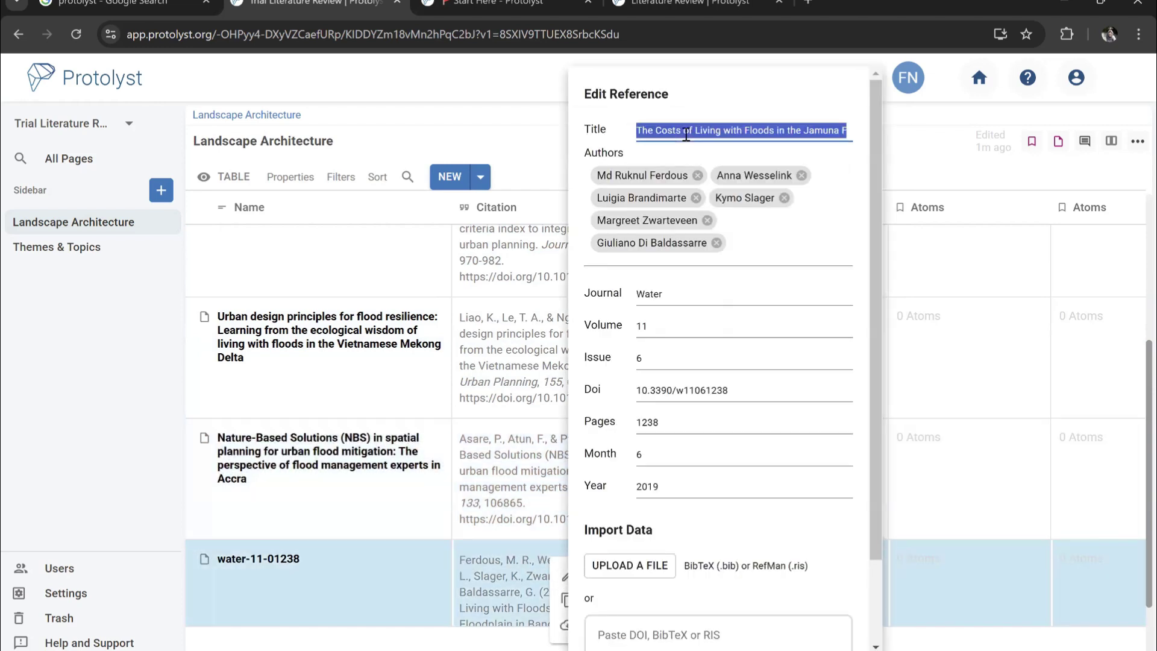
click(336, 505)
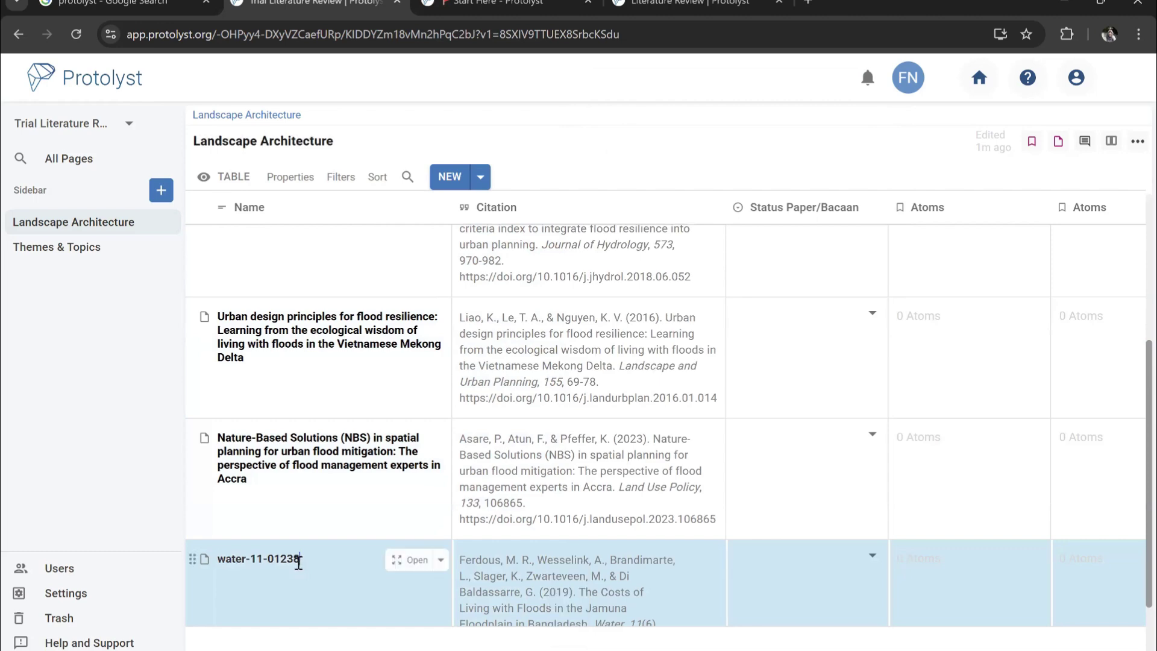
click(297, 561)
key(ctrl+a)
key(ctrl+v)
key(Return)
click(783, 437)
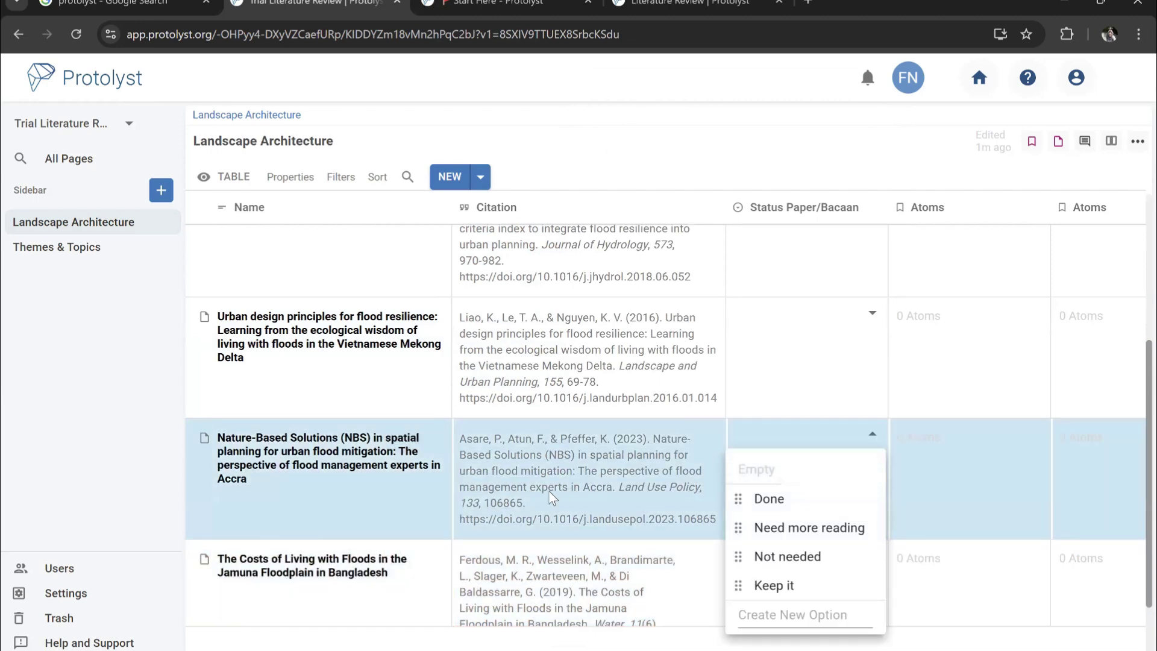
key(Escape)
Look over the renamed papers and their columns, and review the Status Paper/Bacaan options available for the first paper
scroll(362, 392, down, 1)
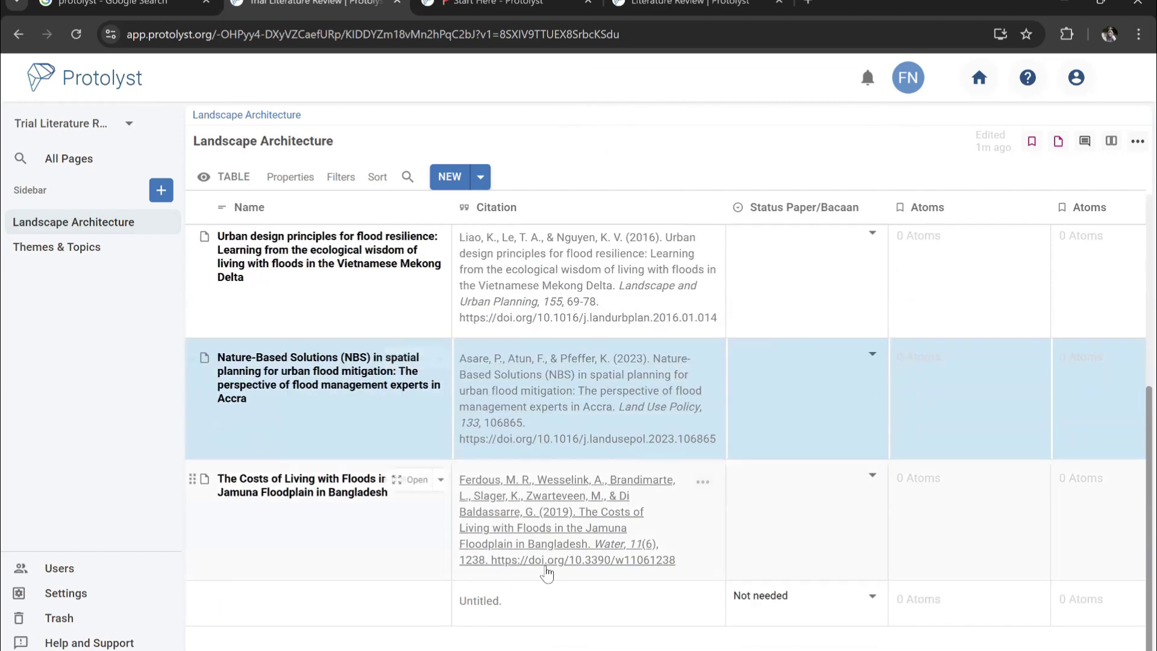
scroll(548, 542, up, 3)
scroll(548, 545, up, 2)
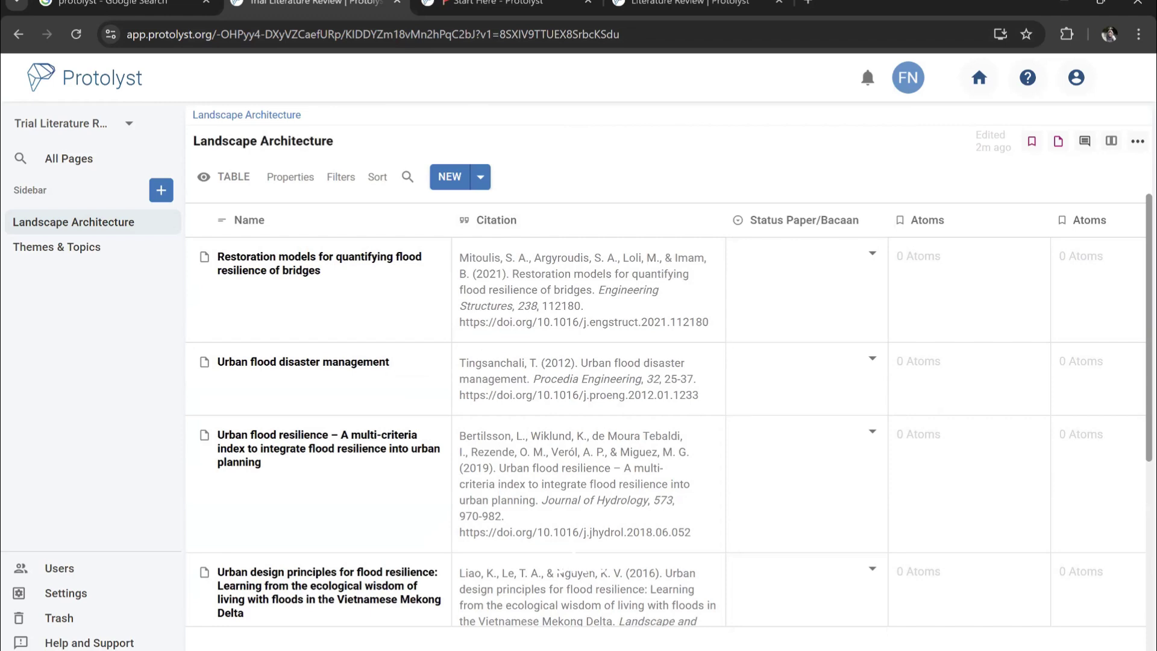
scroll(572, 643, right, 2)
scroll(572, 642, left, 2)
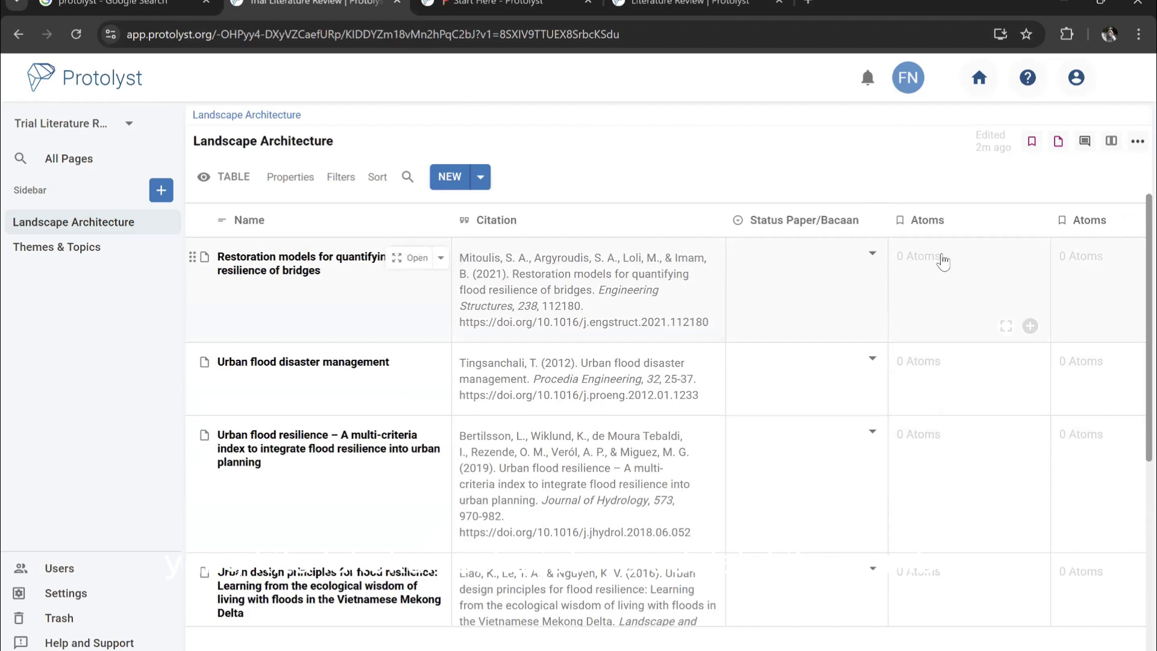
click(873, 254)
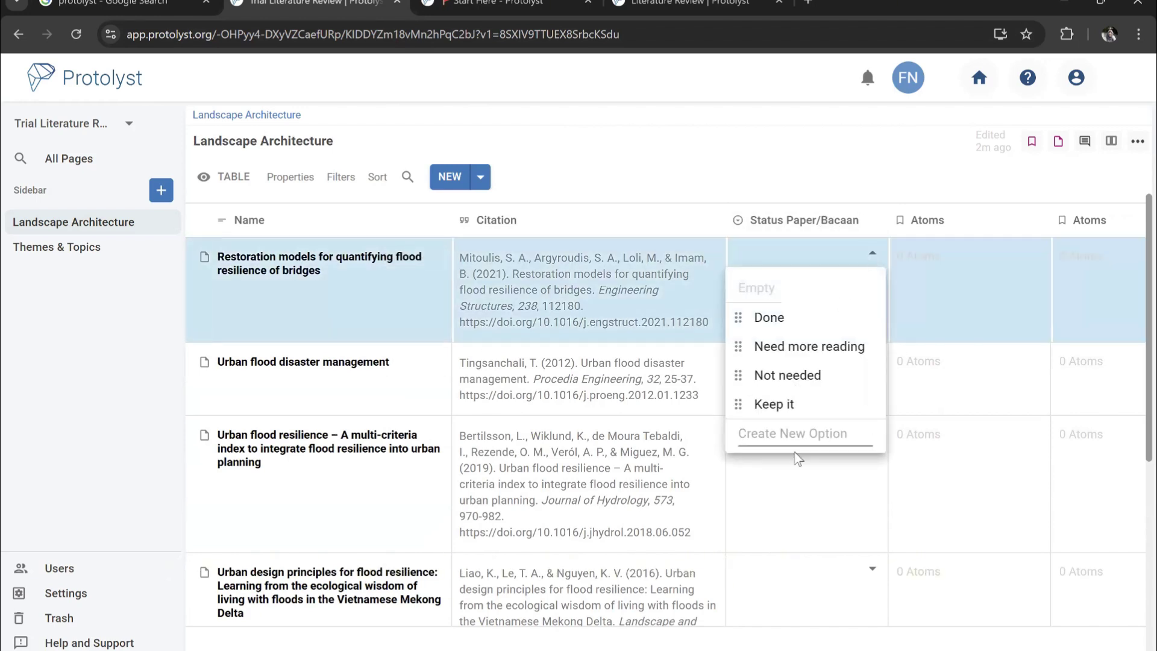
click(874, 257)
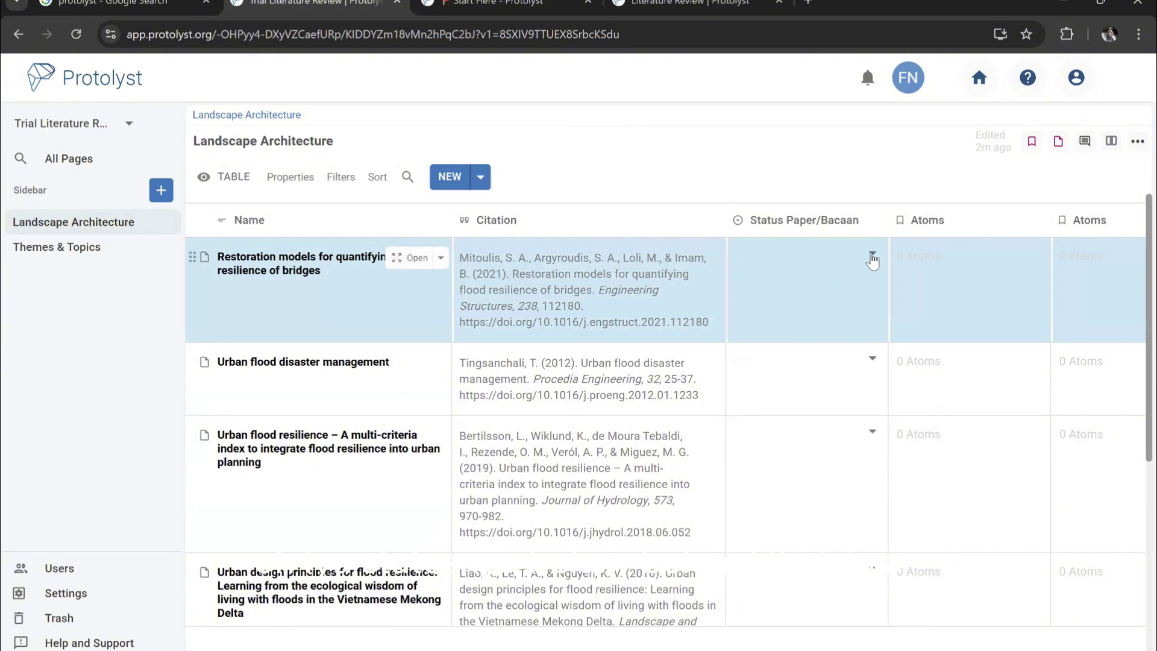
click(872, 257)
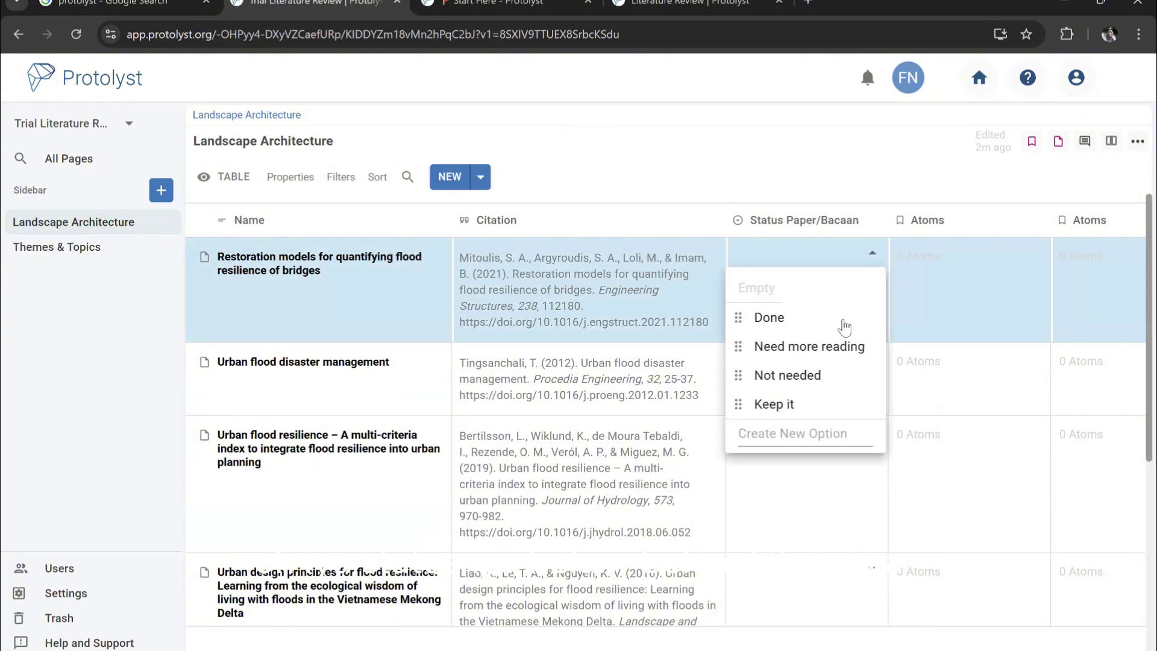
click(819, 176)
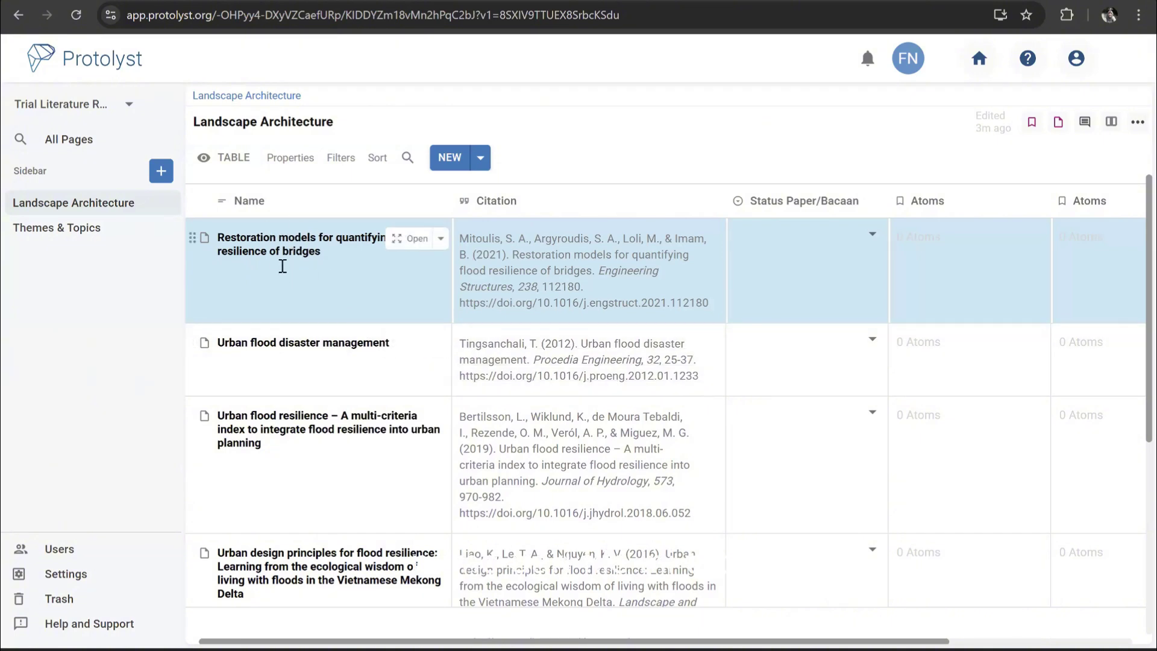
Open the paper "Restoration models for quantifying flood resilience of bridges" and read through its abstract and introduction
click(408, 241)
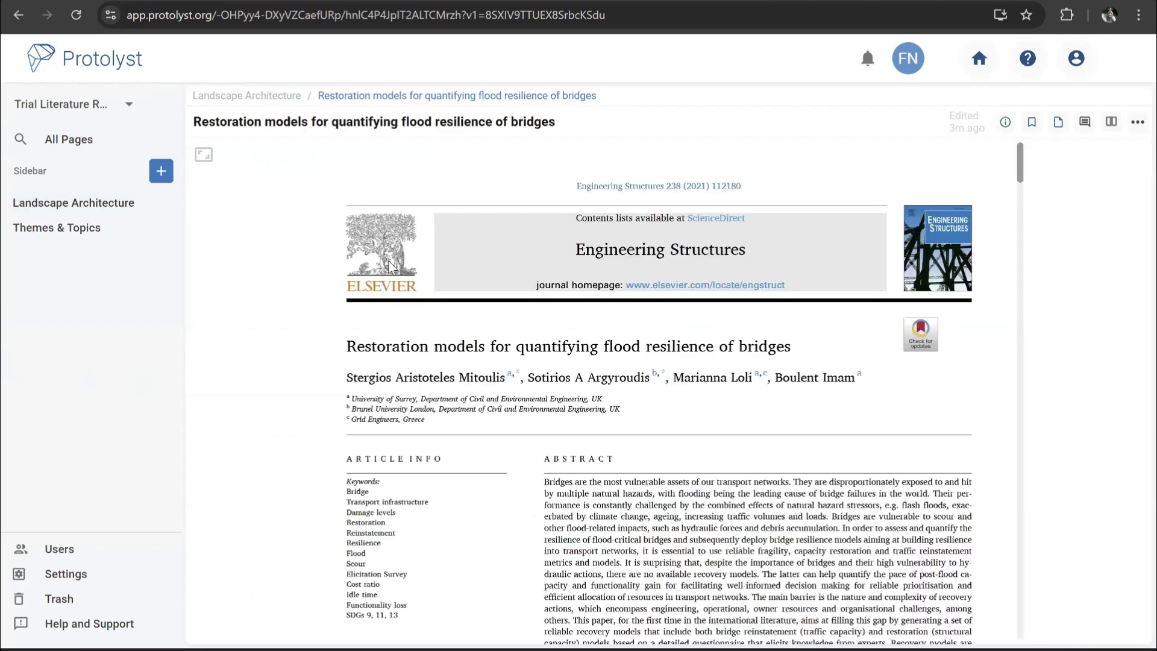
scroll(696, 270, down, 1)
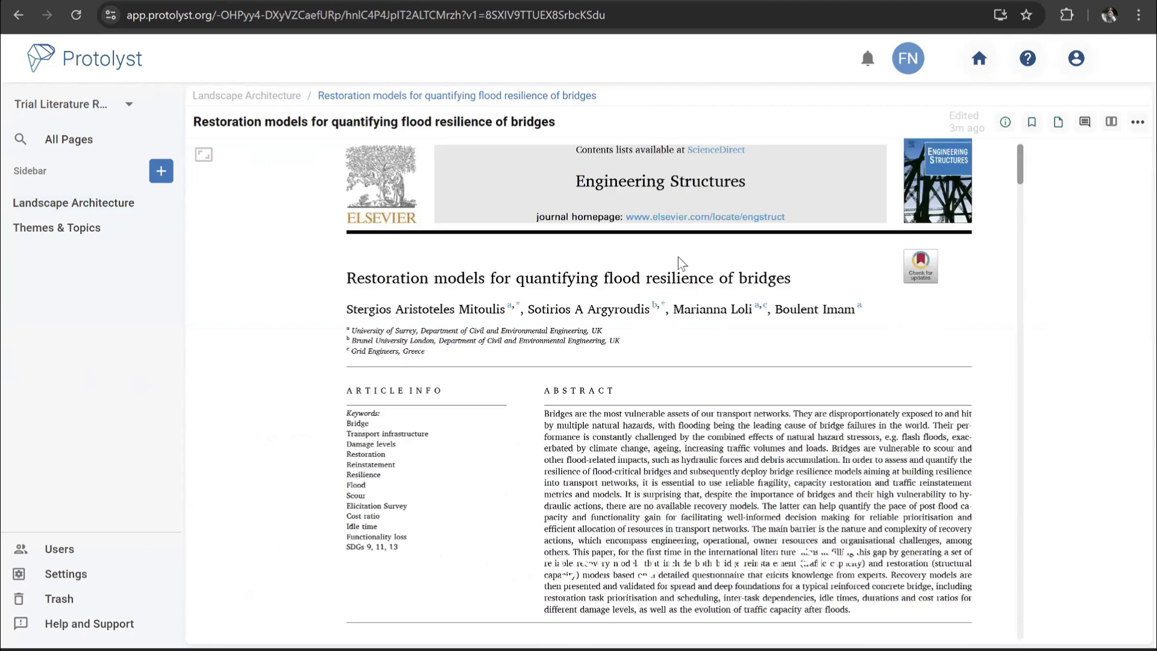
scroll(700, 401, down, 3)
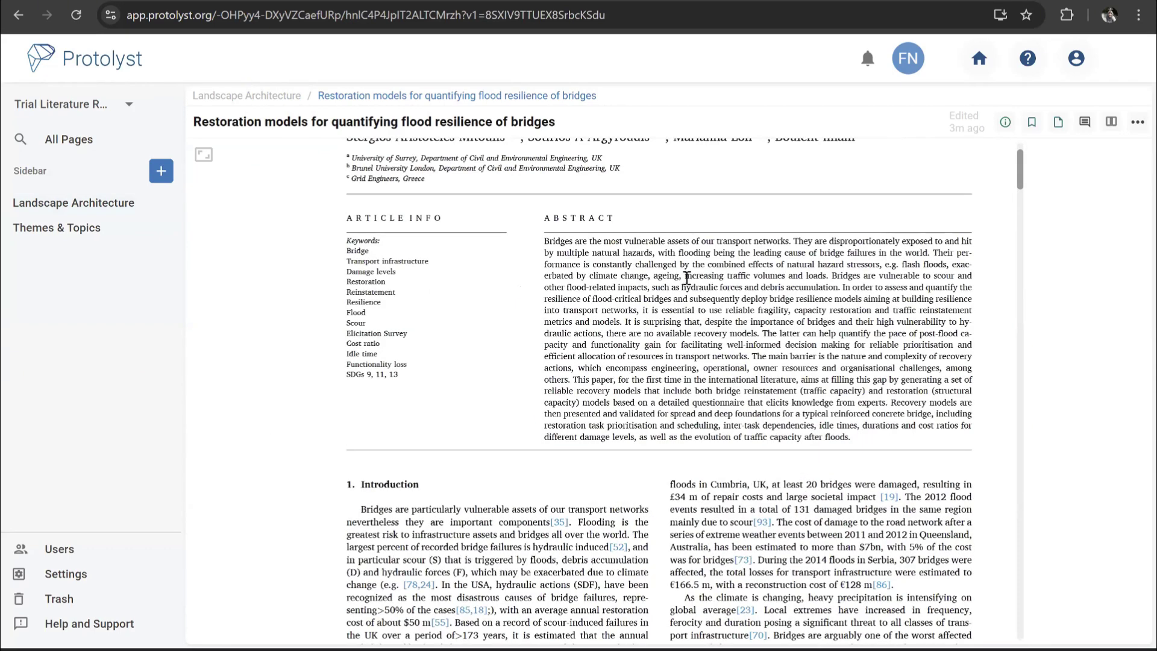
scroll(689, 282, down, 1)
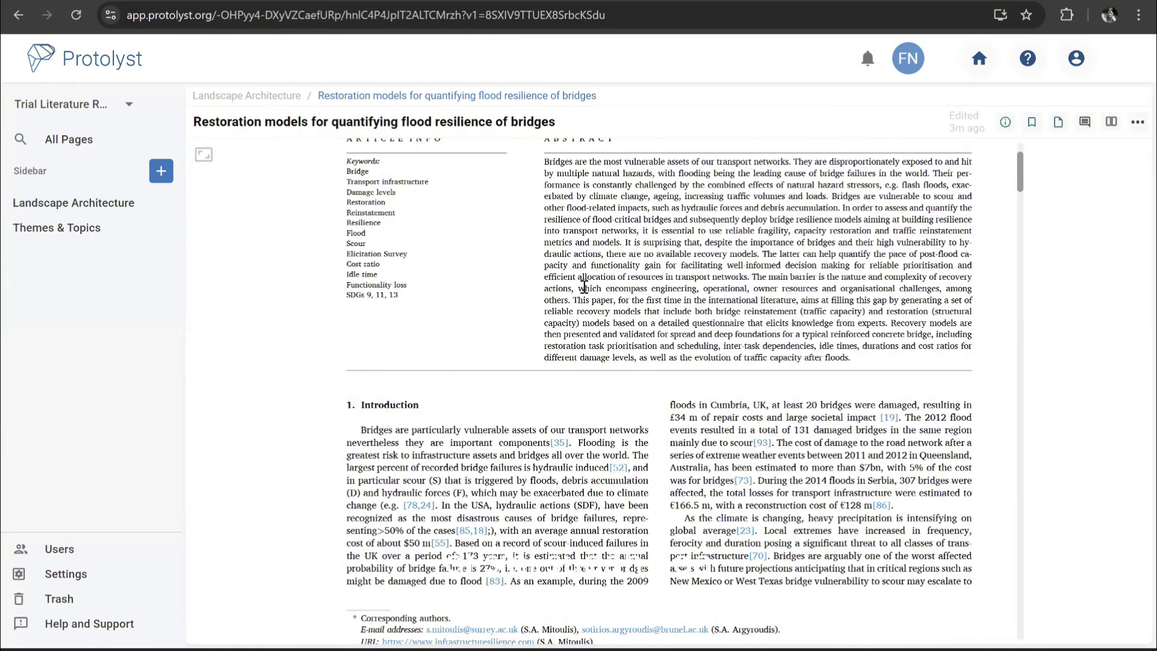
Read through the paper's abstract and introduction, and try selecting the opening sentences of the Introduction
scroll(675, 361, up, 5)
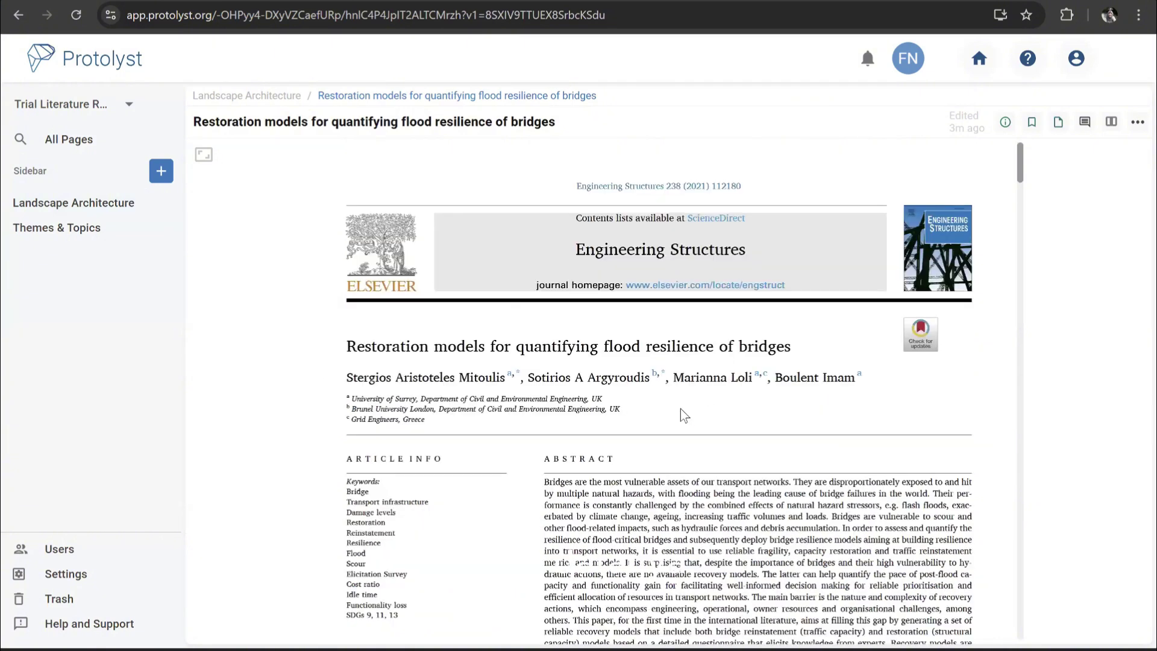
scroll(686, 415, down, 10)
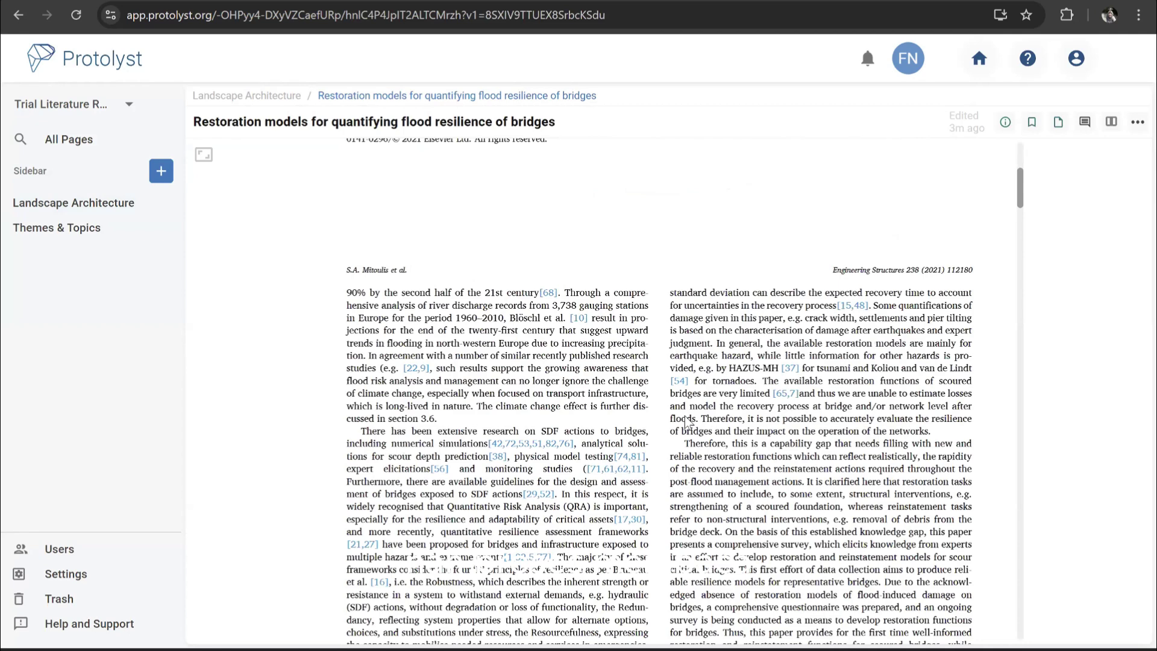
scroll(642, 339, up, 5)
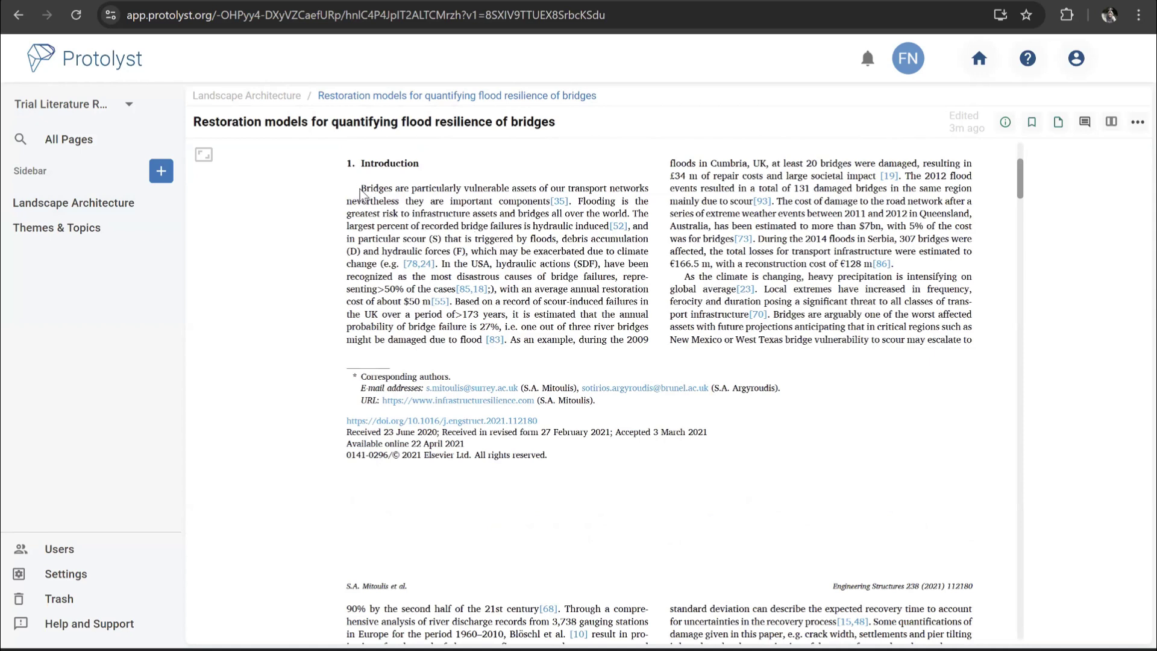
drag(364, 189, 572, 201)
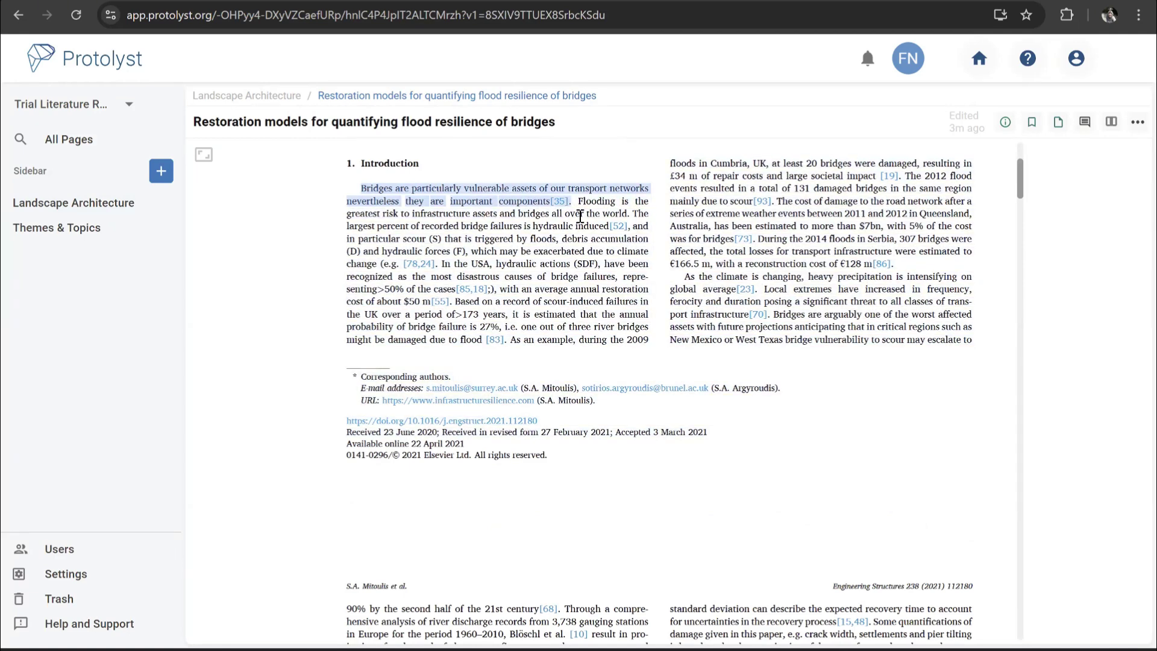
click(464, 224)
drag(360, 188, 537, 250)
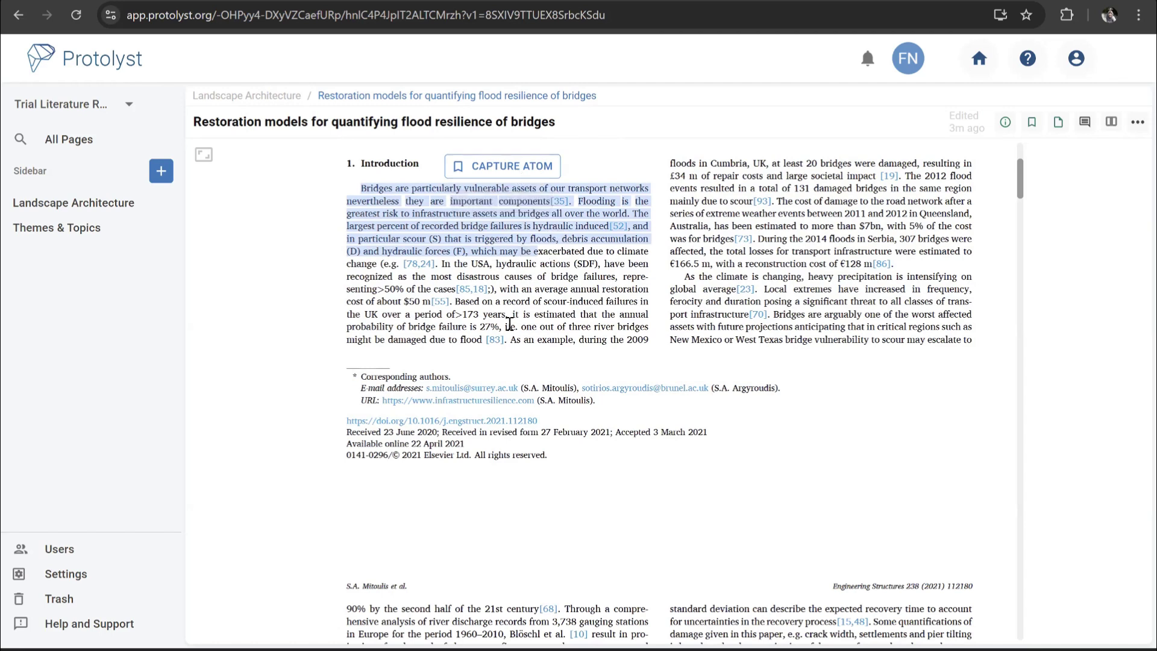
click(547, 277)
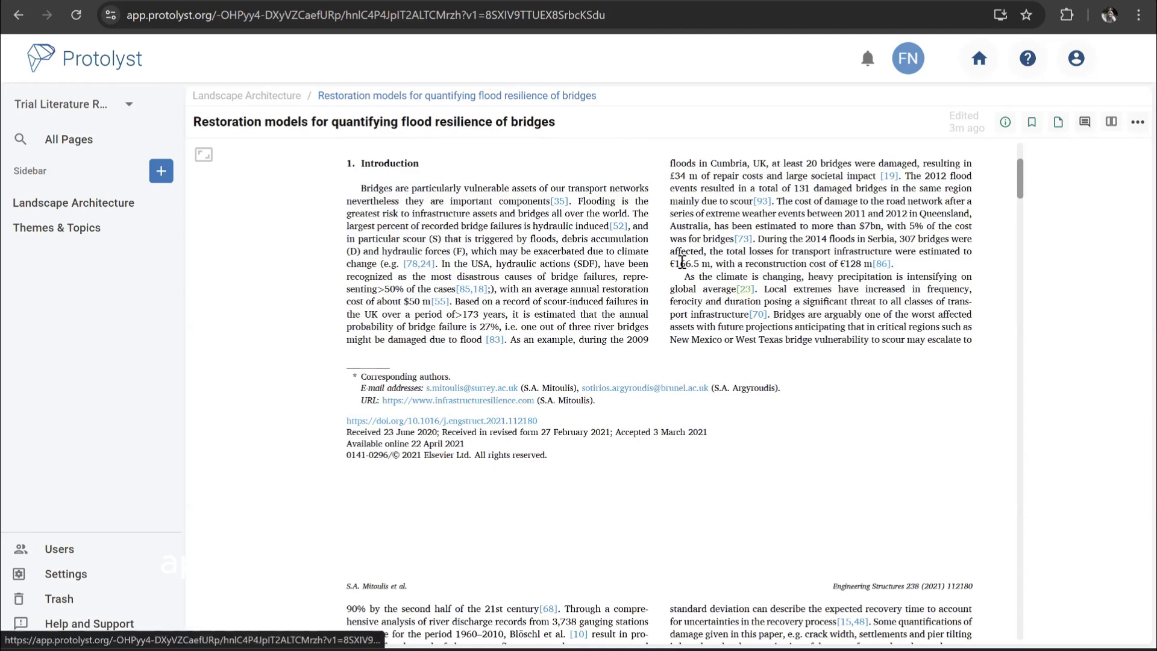
scroll(681, 267, down, 2)
scroll(682, 267, down, 3)
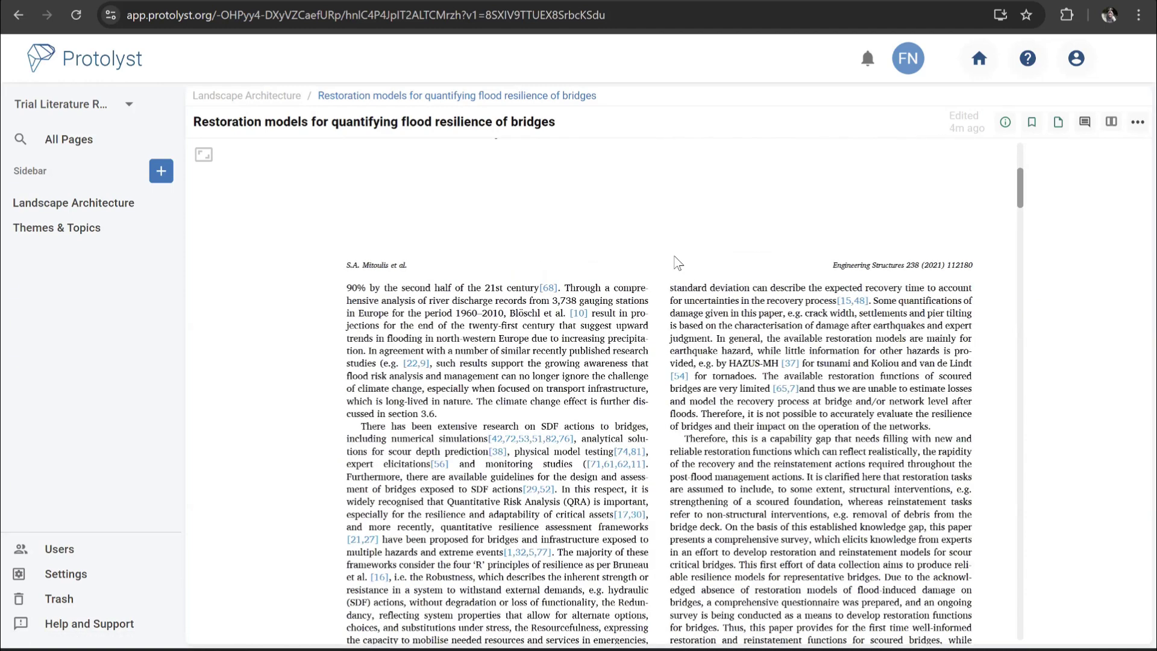
scroll(541, 298, up, 5)
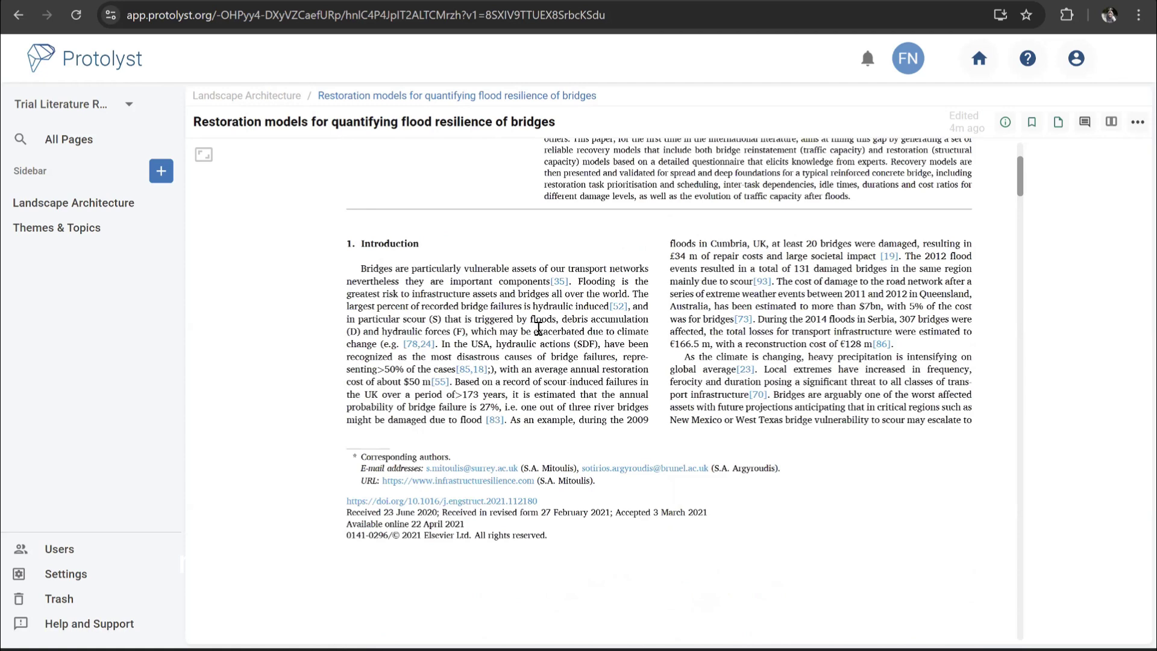
Capture the Introduction passage from "Flooding is the greatest risk to infrastructure assets" through citation [78,24] as an atom
drag(578, 281, 610, 356)
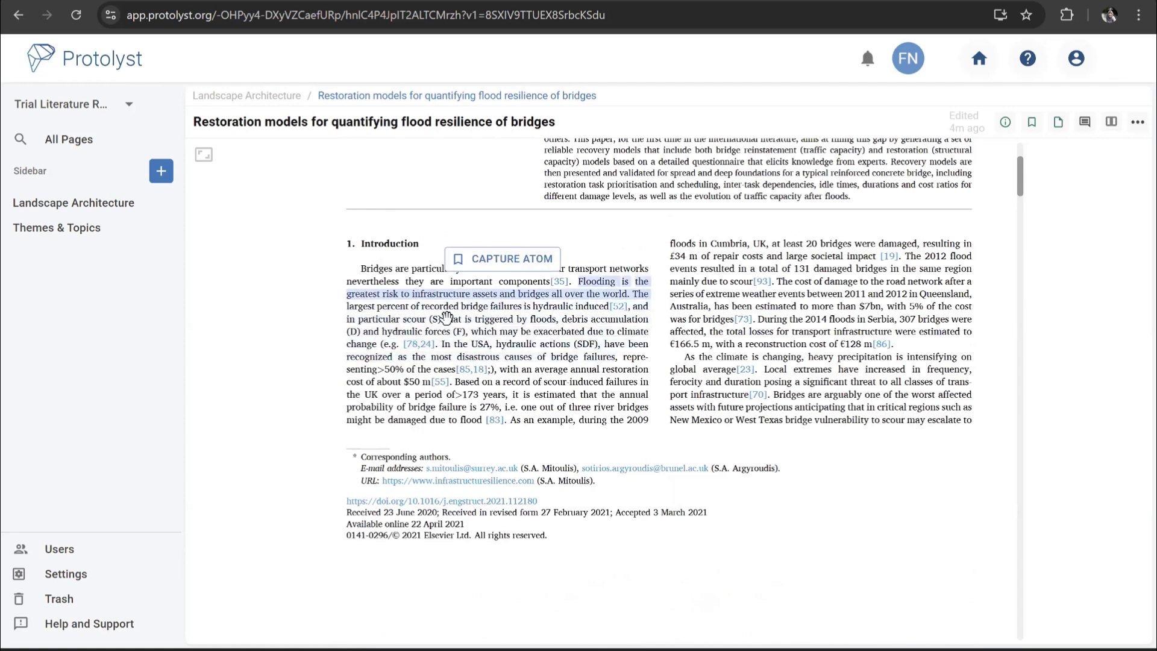
drag(446, 318, 437, 346)
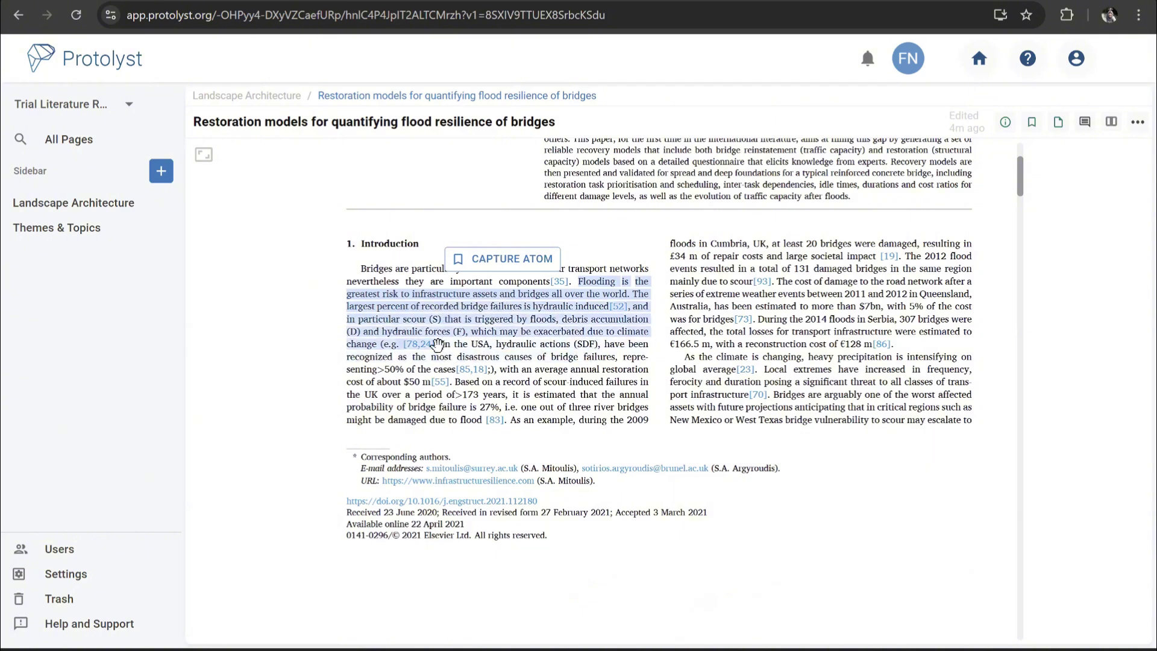
click(489, 260)
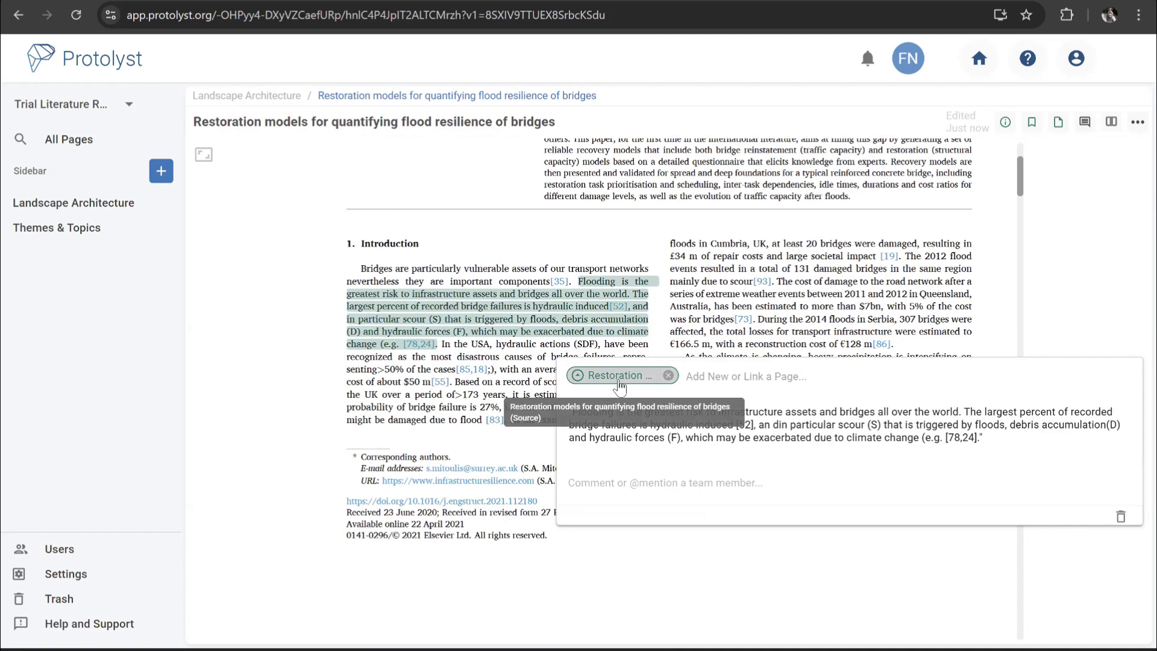
Add the note "banjir merupakan suatu lalaal lalala lalala" below the quoted text in the flooding atom
click(631, 430)
drag(573, 414, 981, 443)
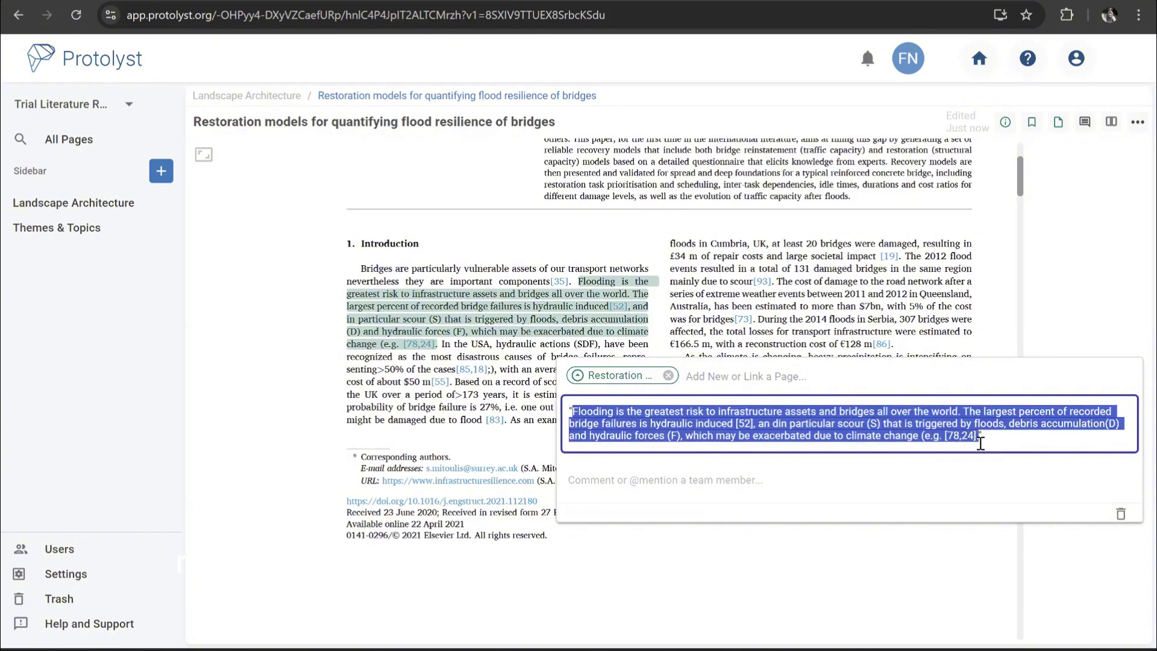
click(983, 443)
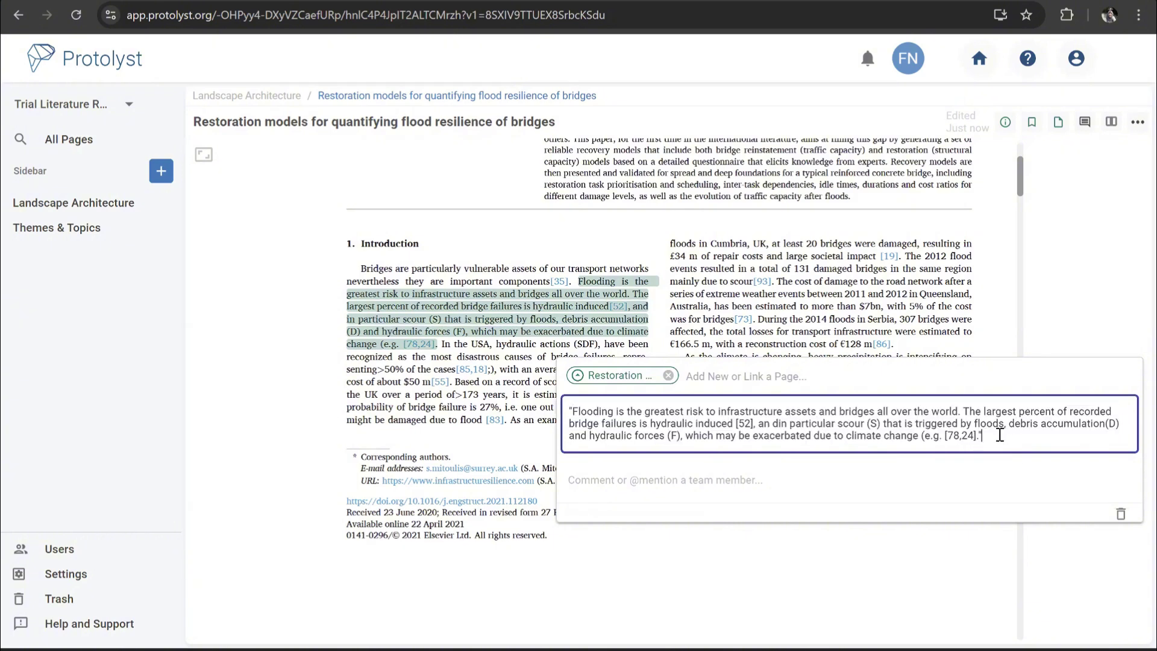
key(Return)
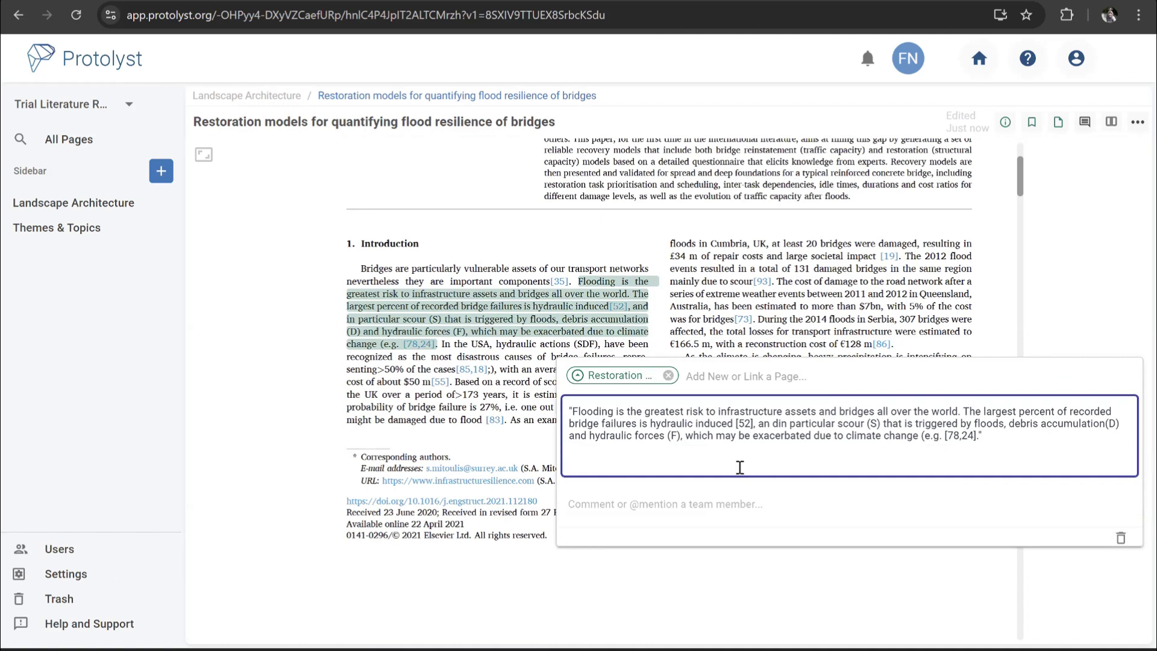
text(banjir merupakan sua)
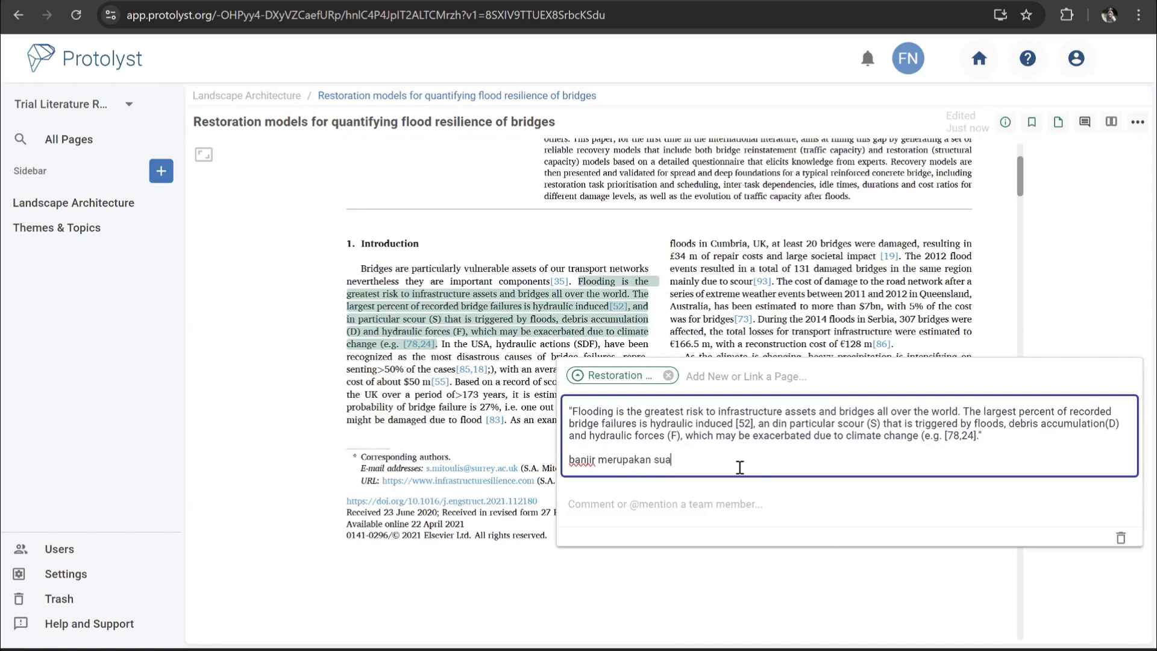
text(tu lalaal lalala lalala)
Link the flooding atom to a new page named Banjir located in Themes & Topics, and close the atom
click(715, 379)
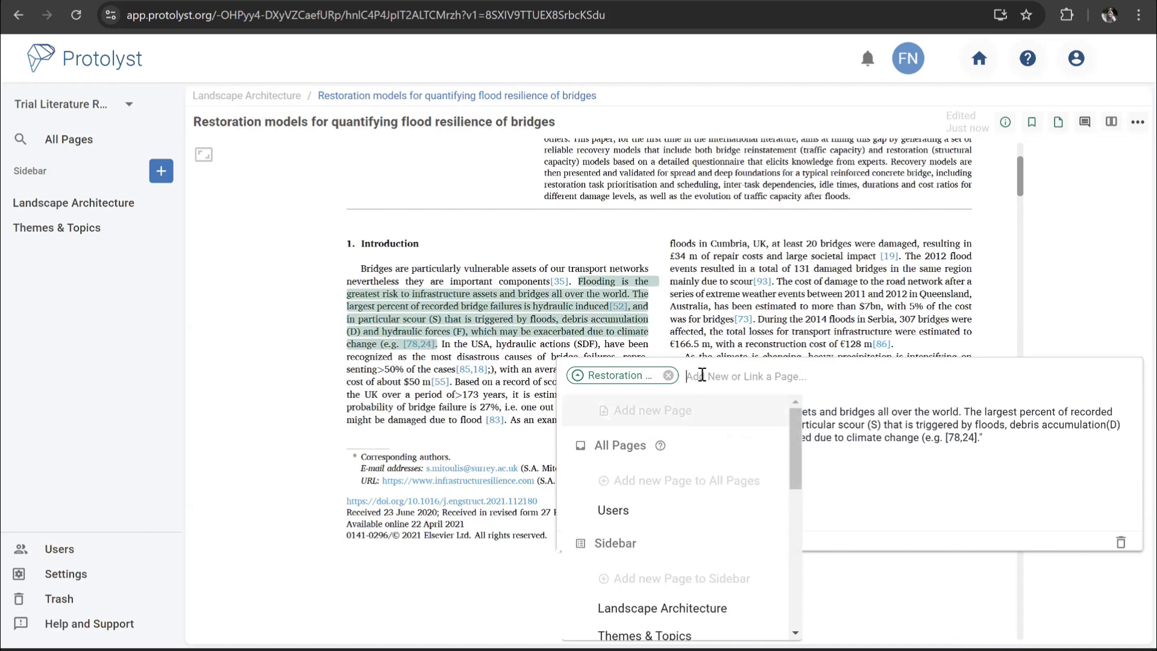
text(B)
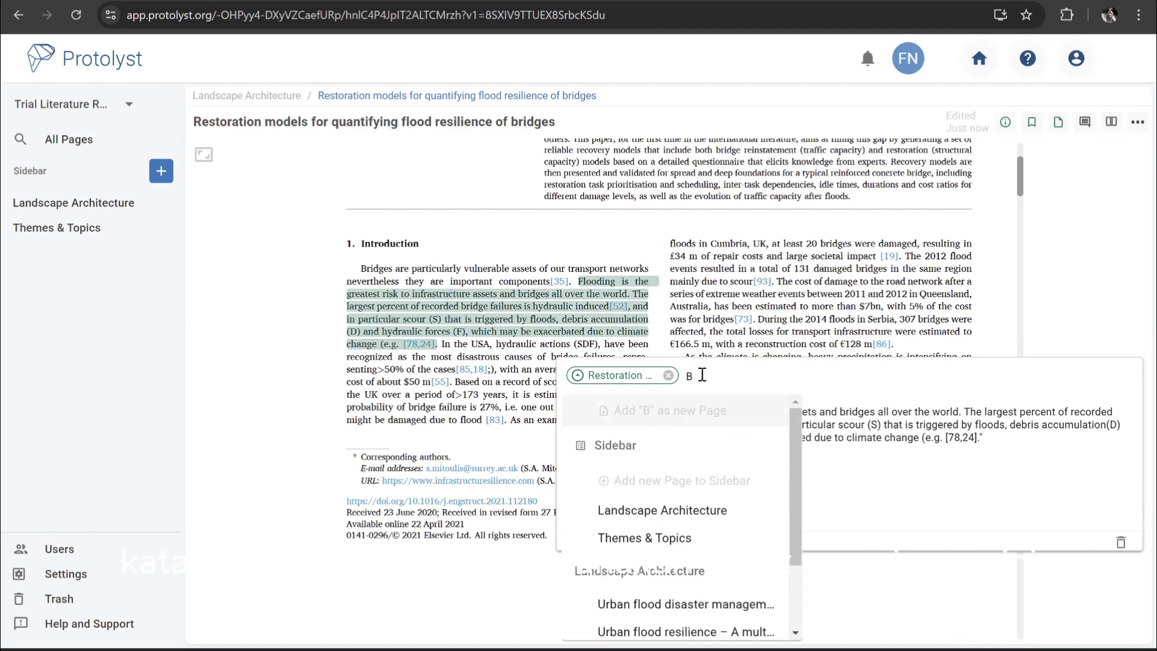
text(a)
text(njir)
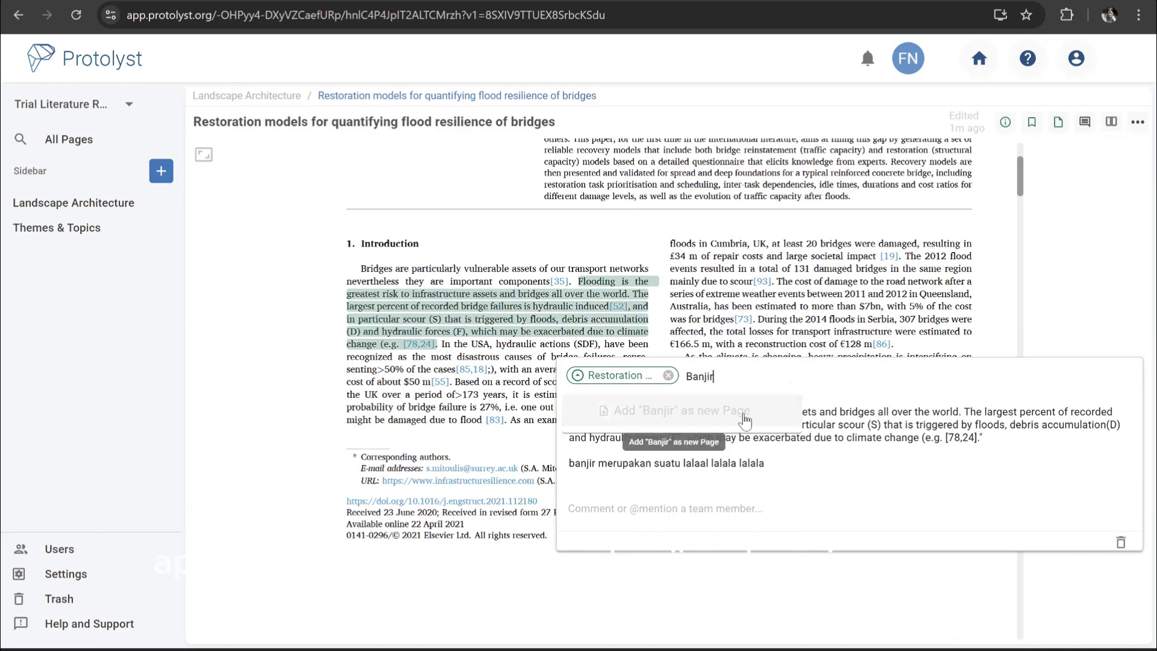
click(704, 412)
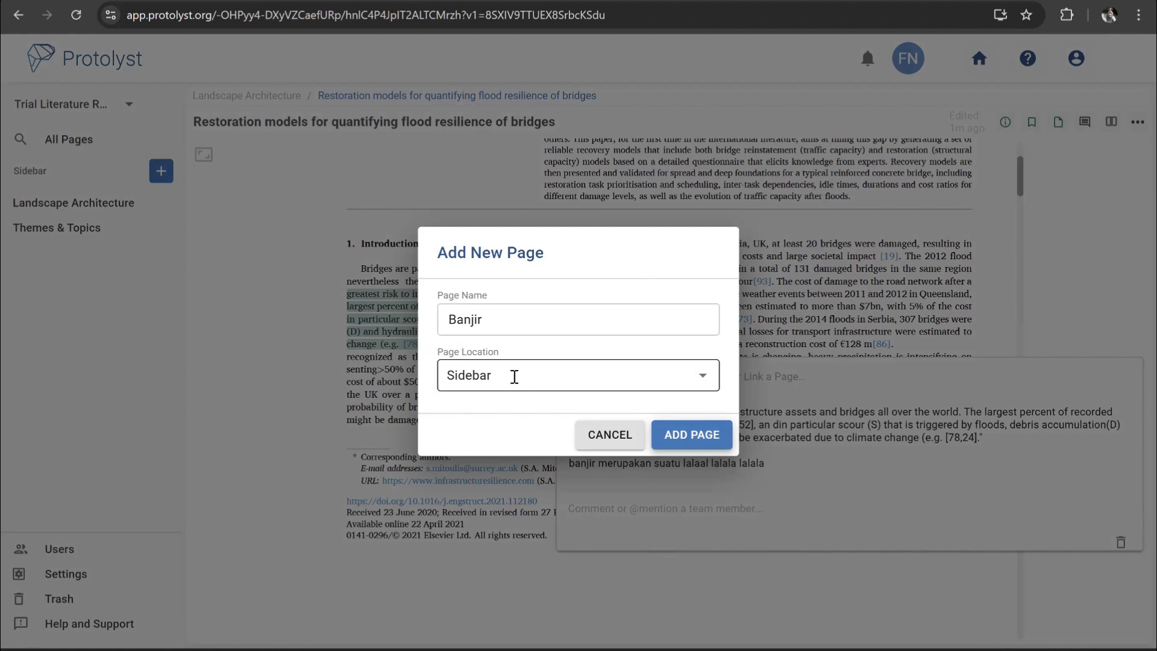
click(703, 378)
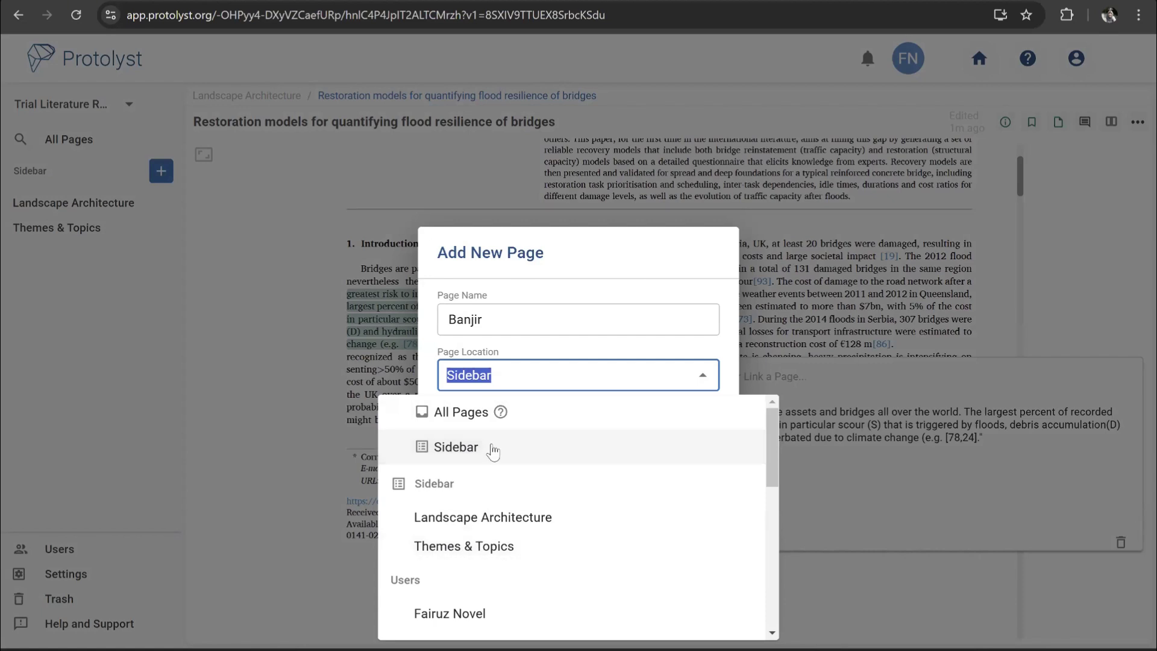
click(472, 547)
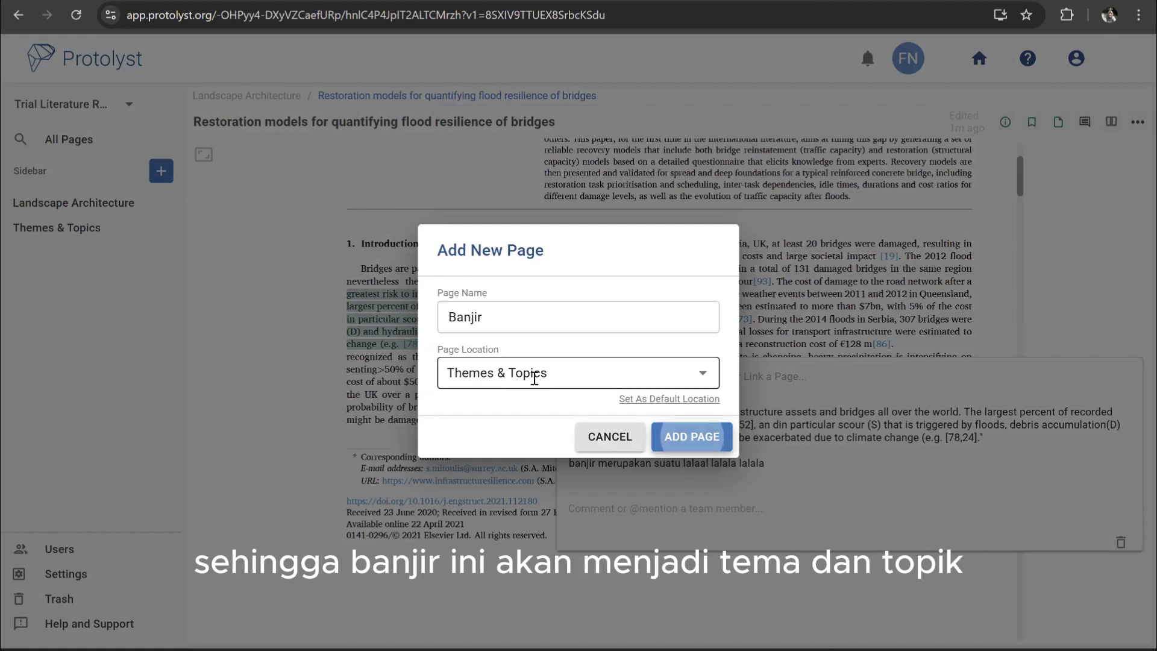
click(666, 441)
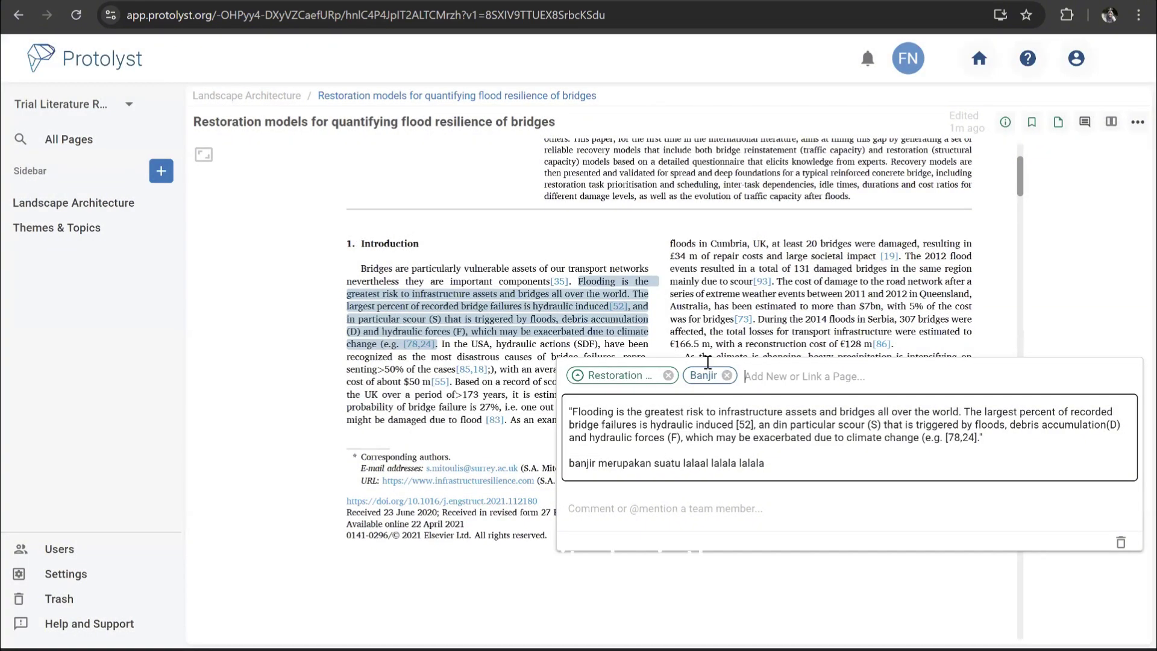
click(805, 326)
Capture the section 2 passage from "The first part of the survey" to "an estimate of the cost" as an atom
scroll(711, 348, down, 2)
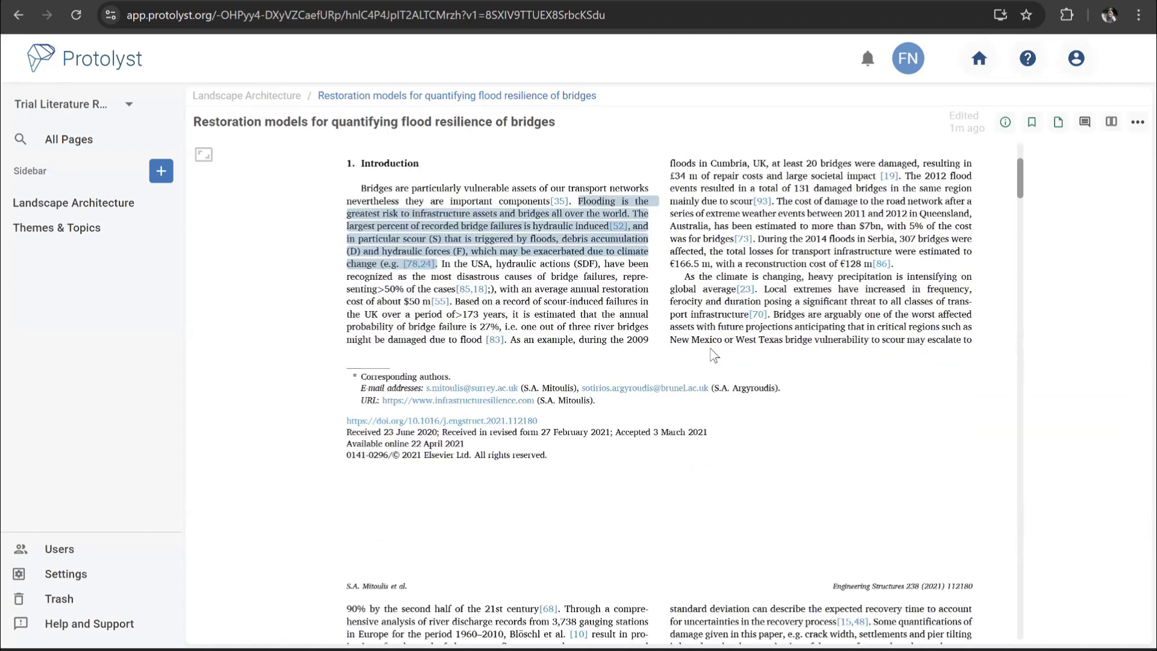
scroll(712, 349, down, 5)
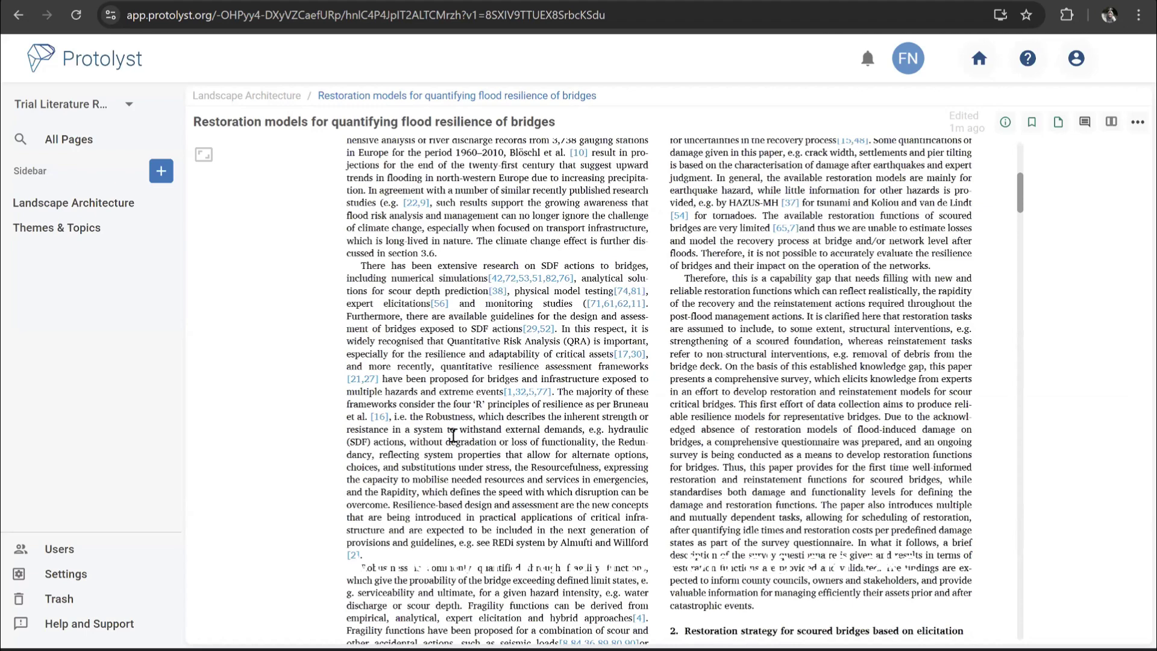
scroll(838, 360, down, 5)
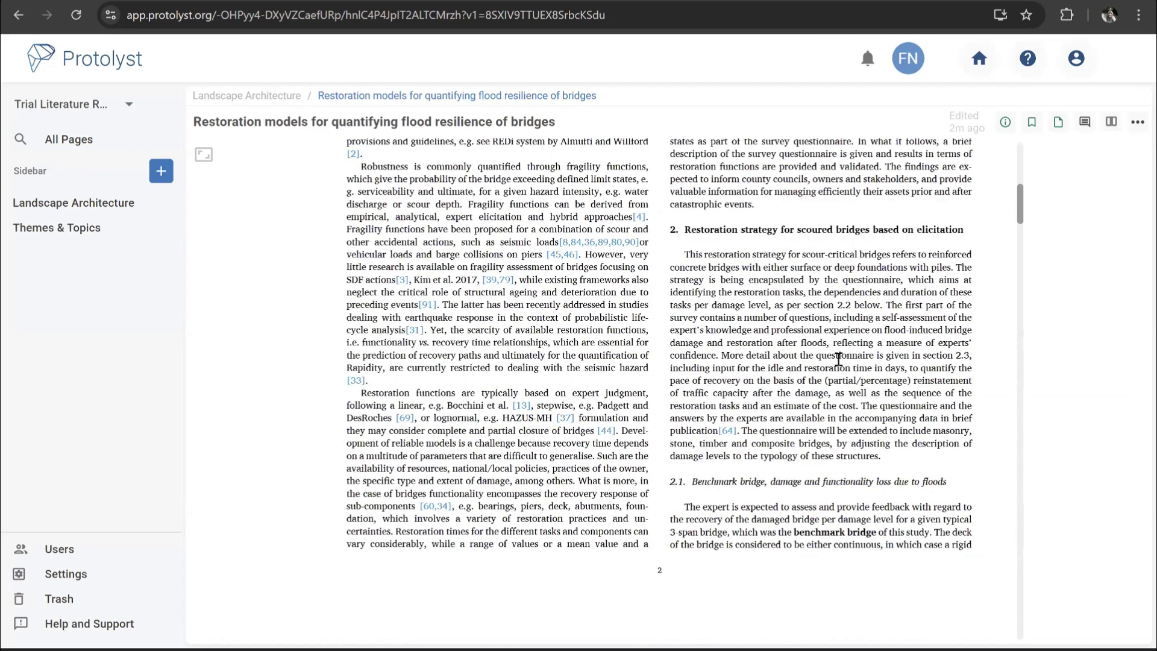
scroll(842, 364, up, 2)
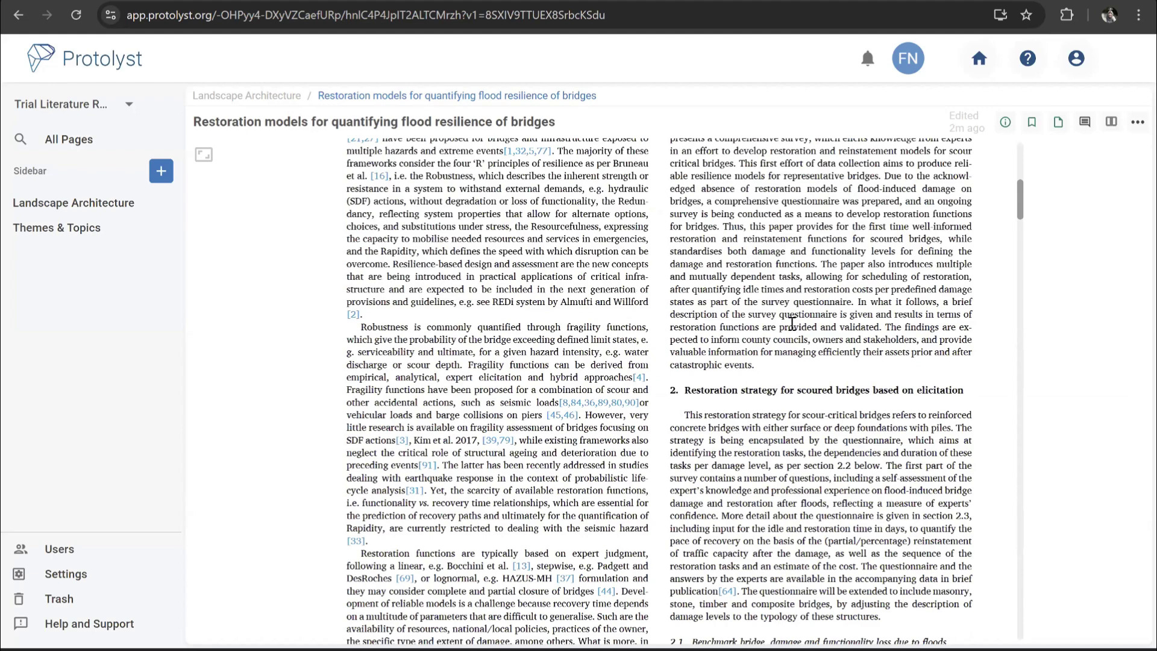
scroll(693, 343, down, 1)
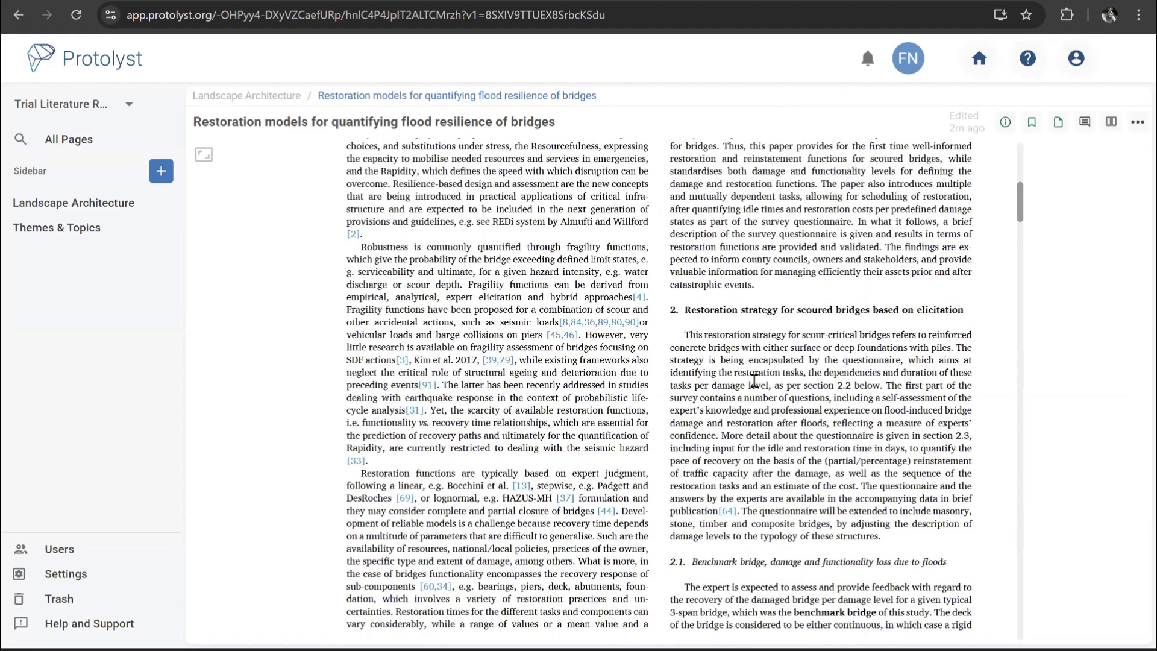
drag(685, 334, 885, 449)
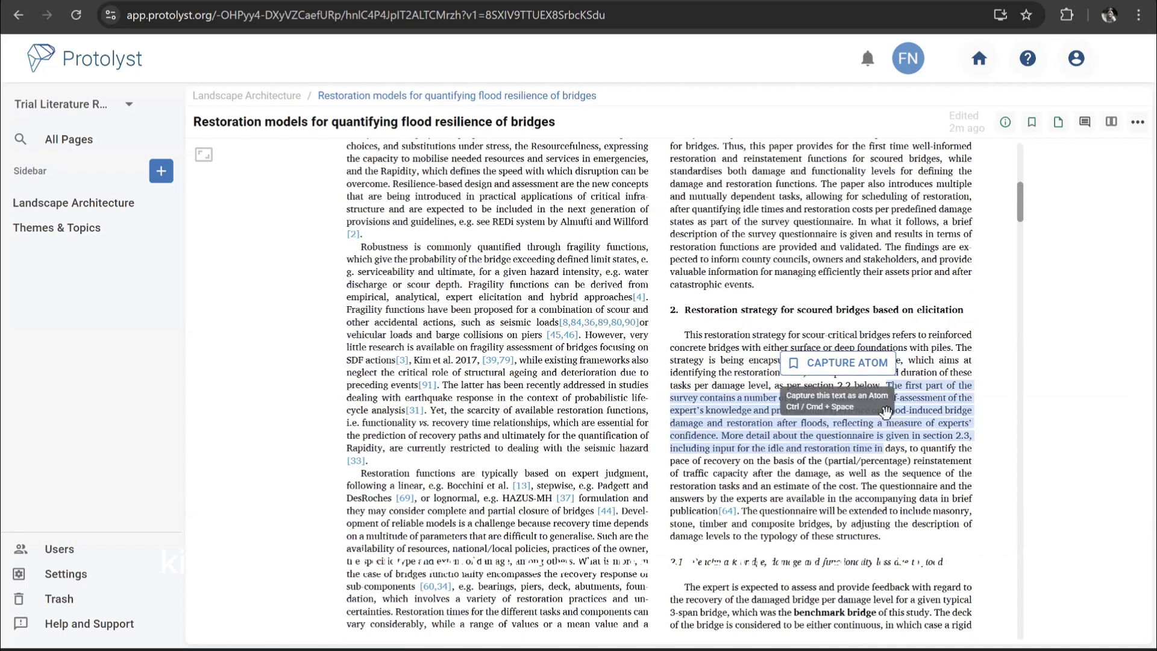
click(898, 393)
drag(886, 386, 861, 487)
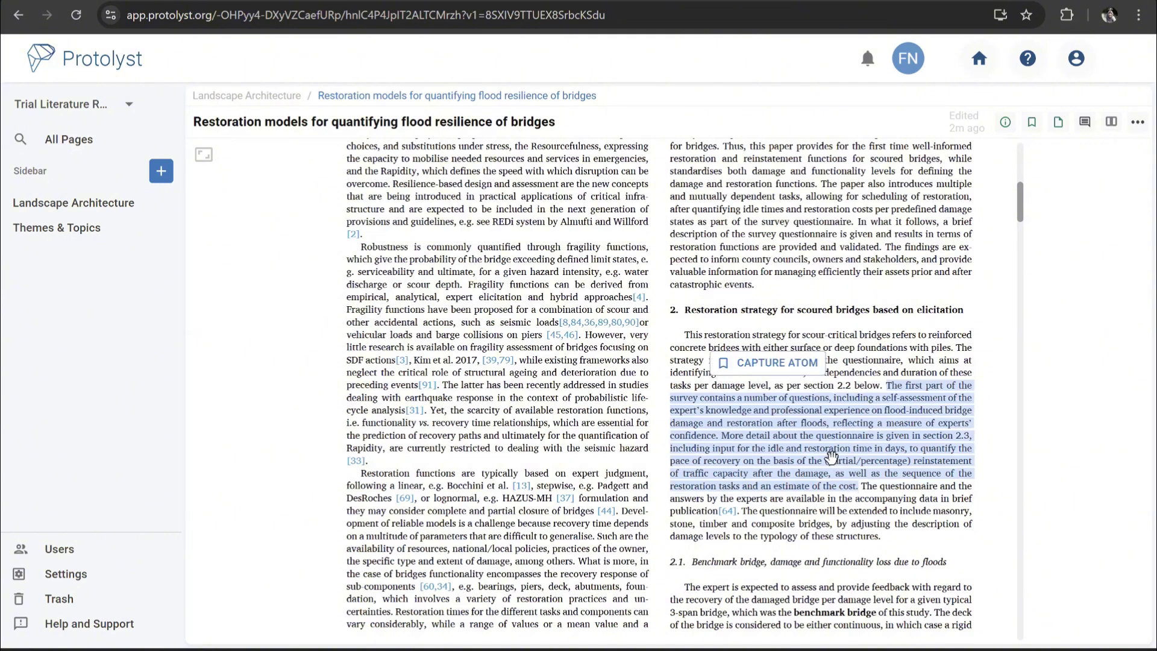
click(769, 364)
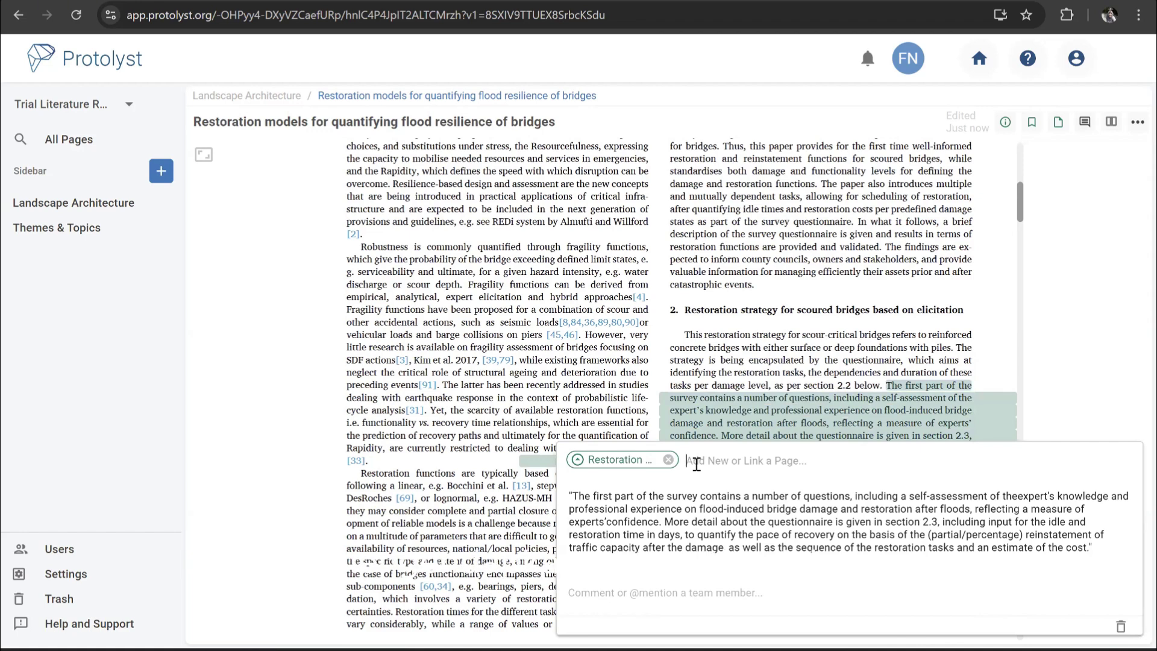
Link the survey passage's atom to the existing Banjir page
click(583, 490)
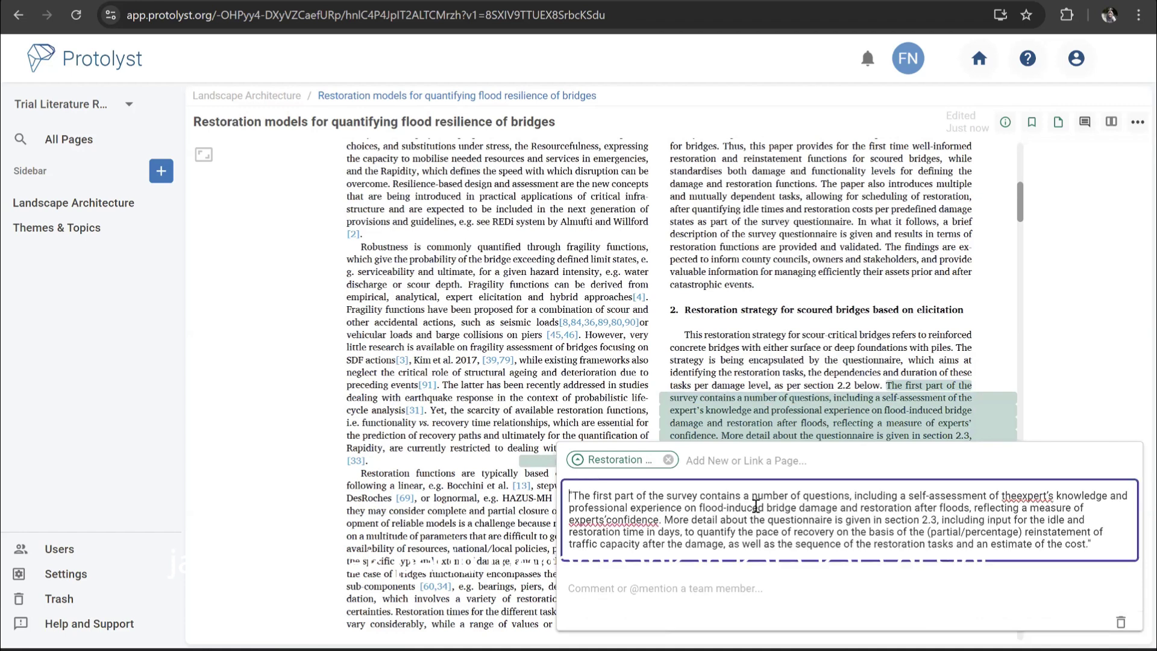
click(712, 460)
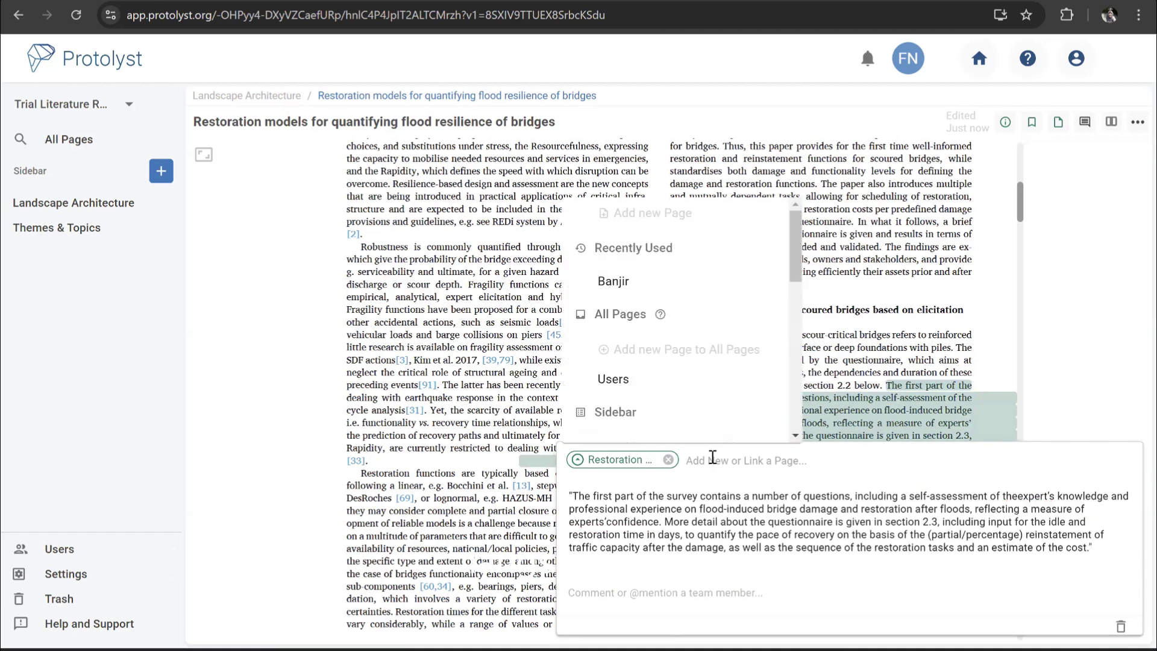
click(614, 289)
Link the survey passage's atom to a new page named Survey located in Themes & Topics, and close the atom
click(748, 461)
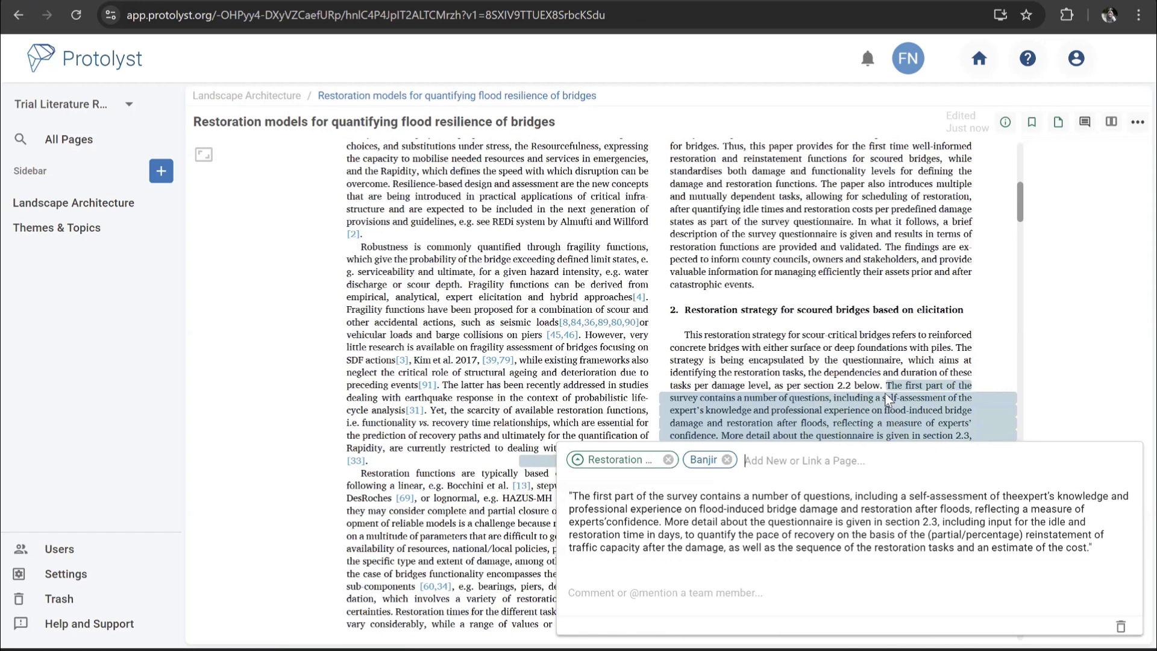
text(s)
key(BackSpace)
text(Survey)
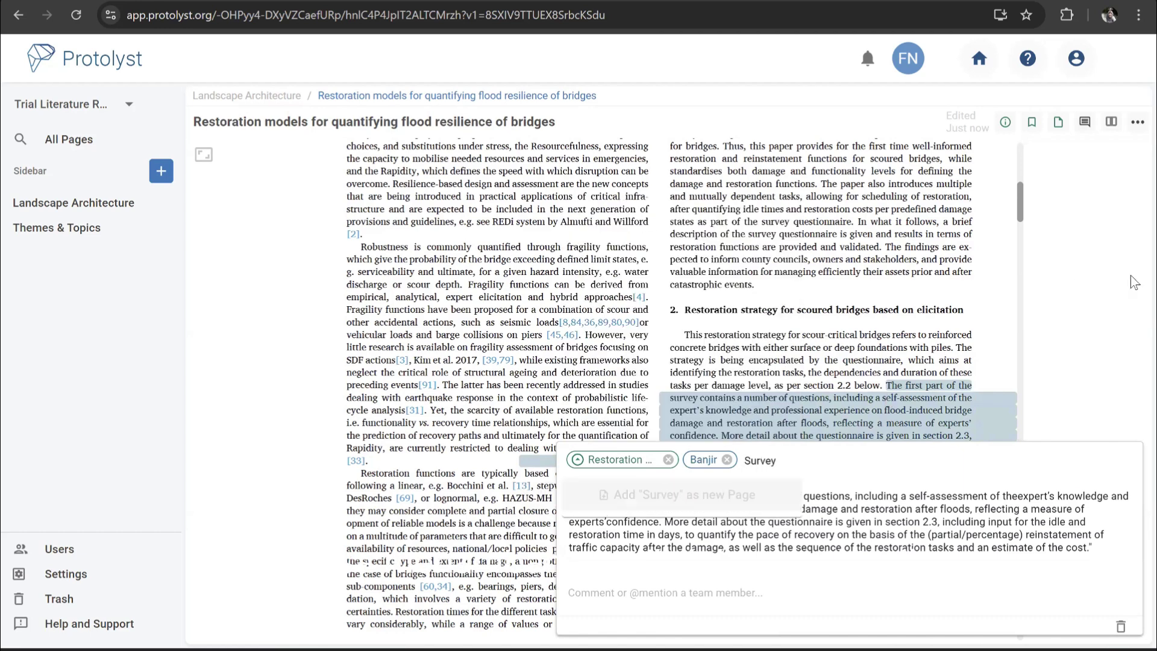
click(669, 499)
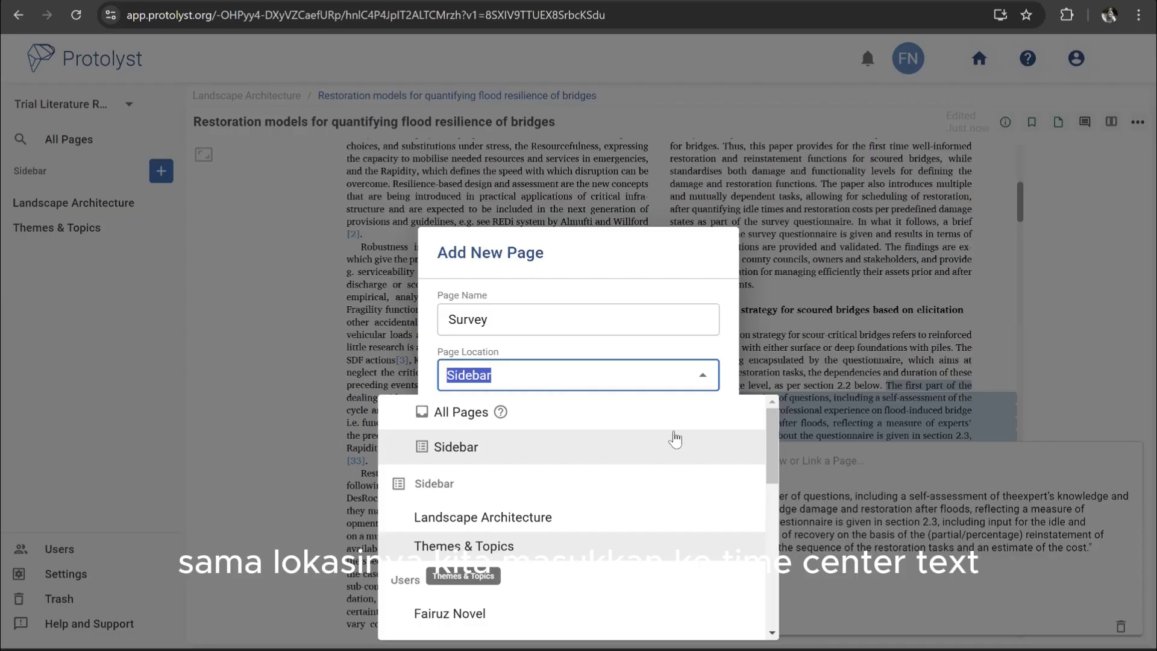
key(Return)
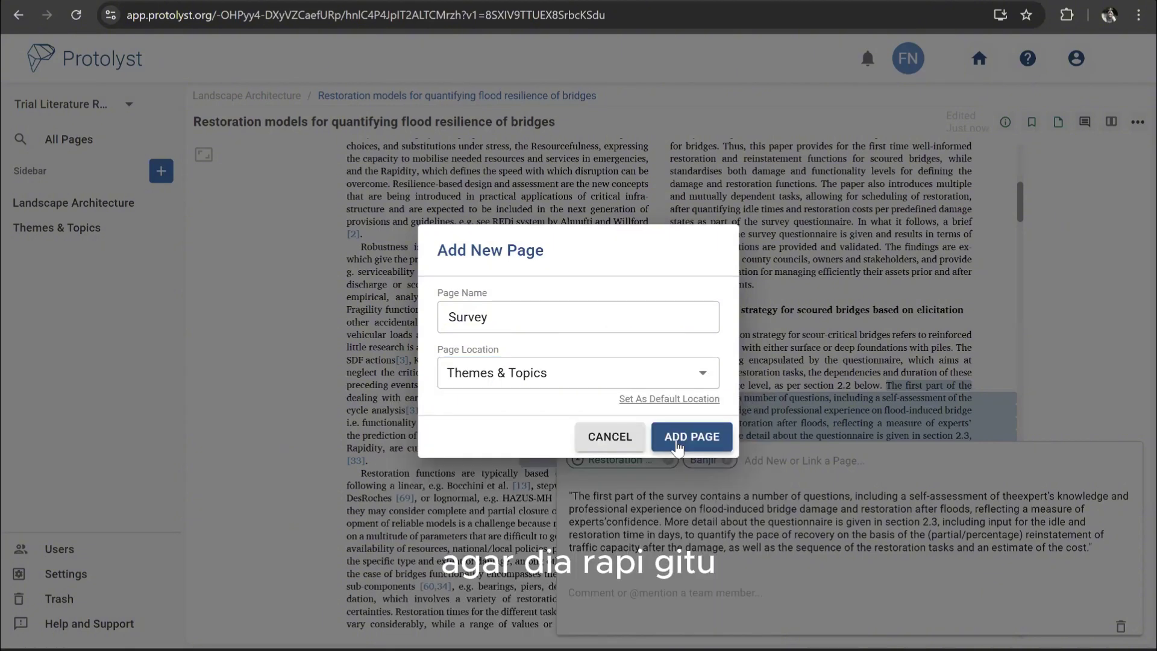
click(677, 446)
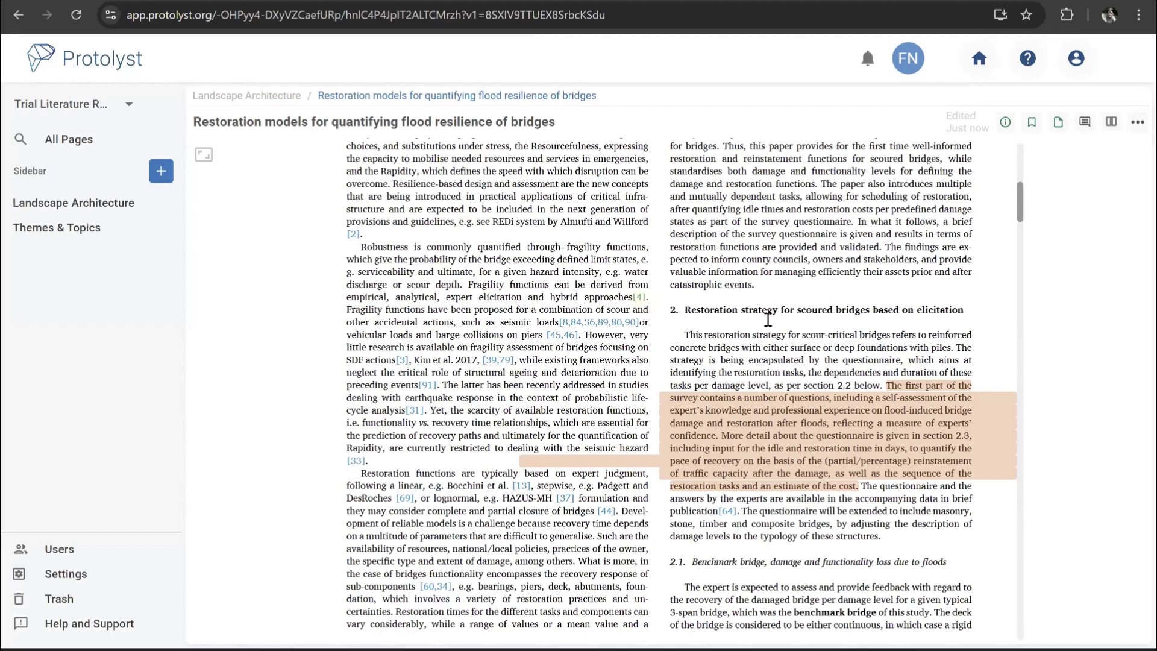
scroll(768, 319, down, 10)
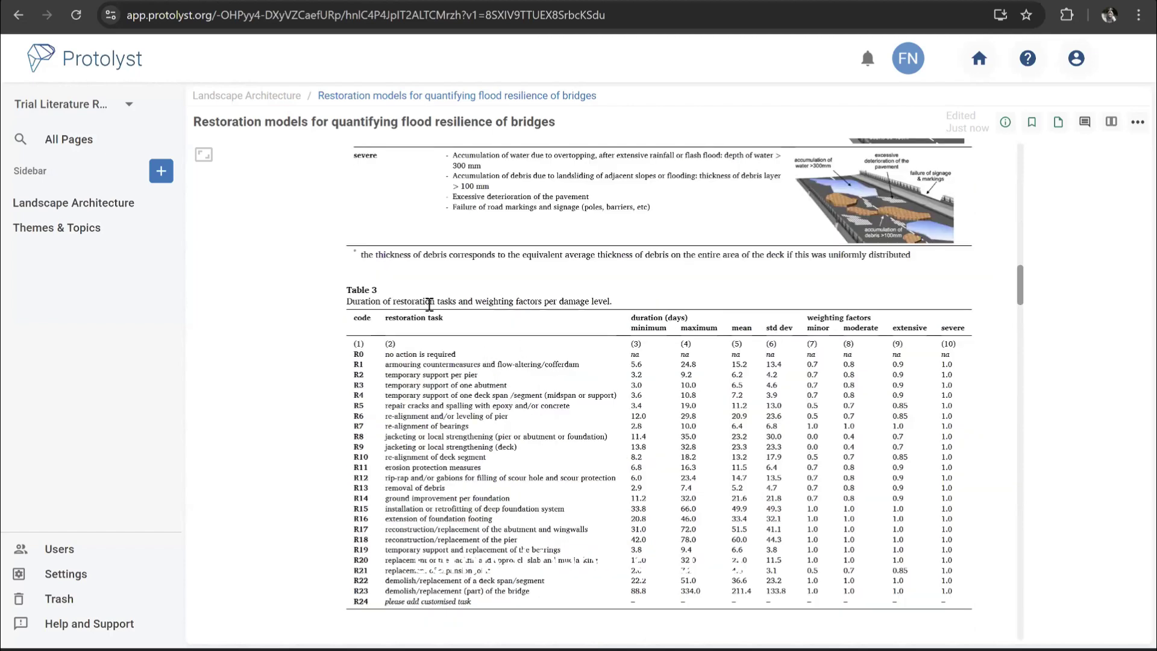
scroll(429, 305, up, 8)
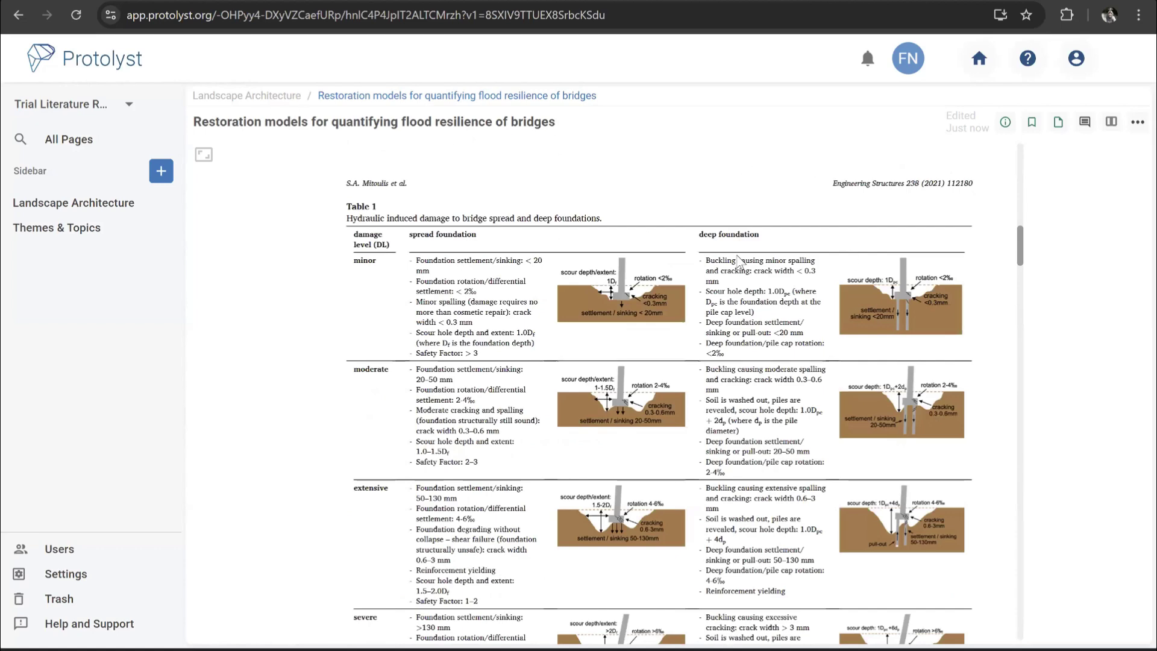
scroll(614, 384, up, 4)
scroll(614, 384, up, 12)
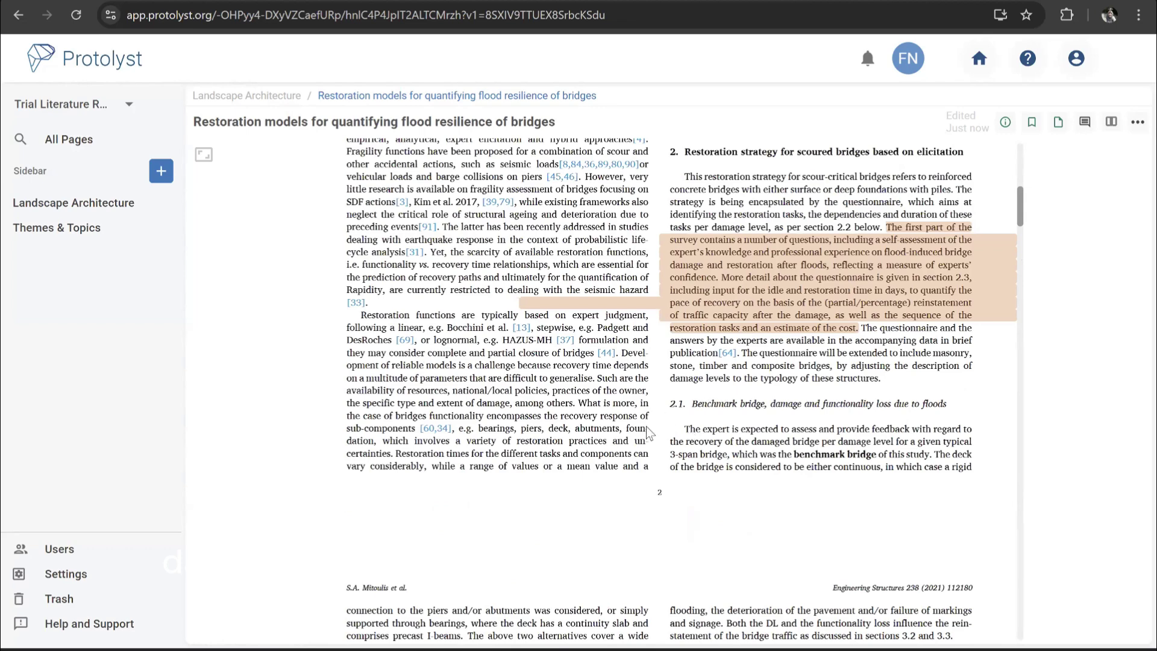
scroll(646, 425, up, 15)
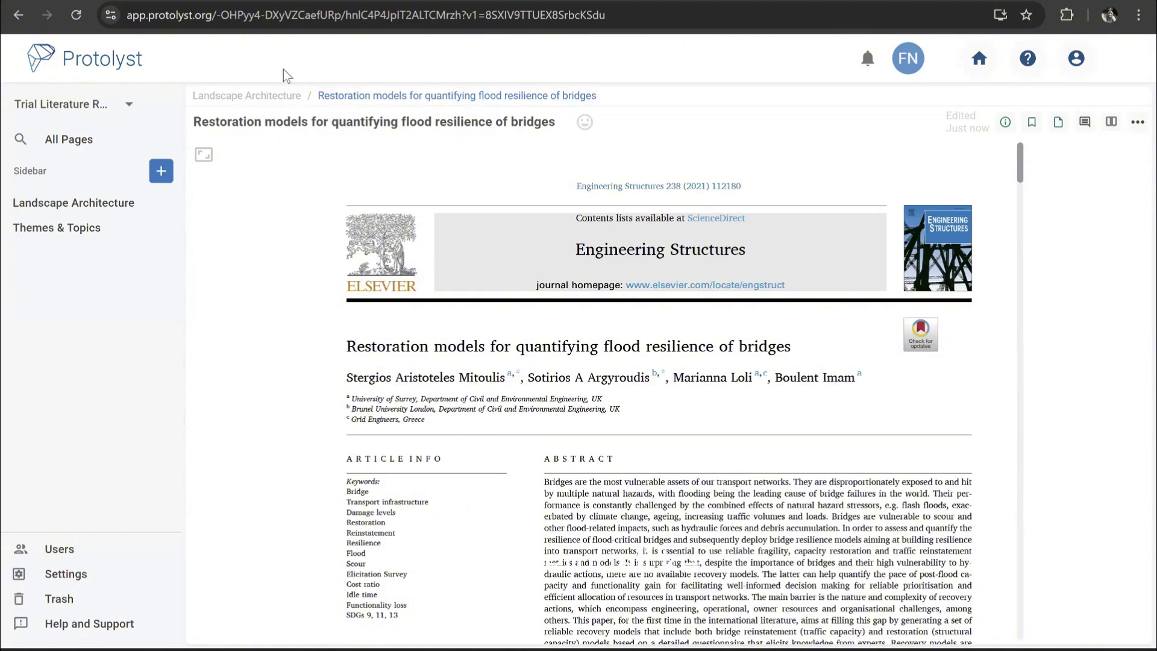
In the Landscape Architecture table, set the Status Paper/Bacaan of "Restoration models for quantifying flood resilience of bridges" to Done
click(65, 208)
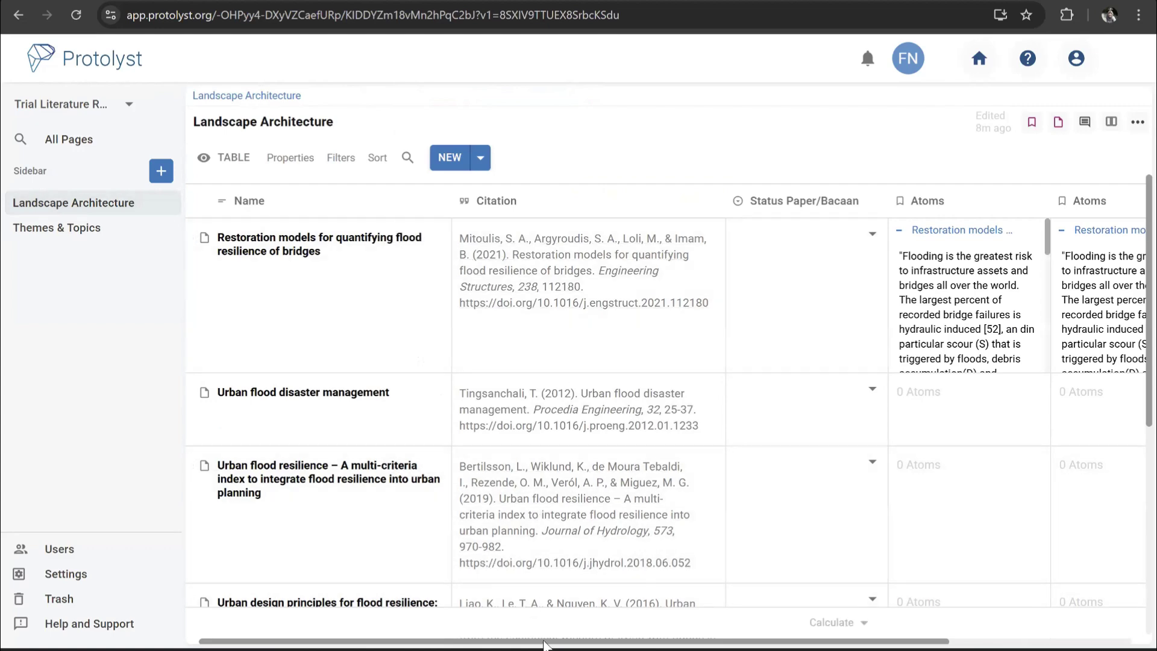
scroll(684, 561, right, 3)
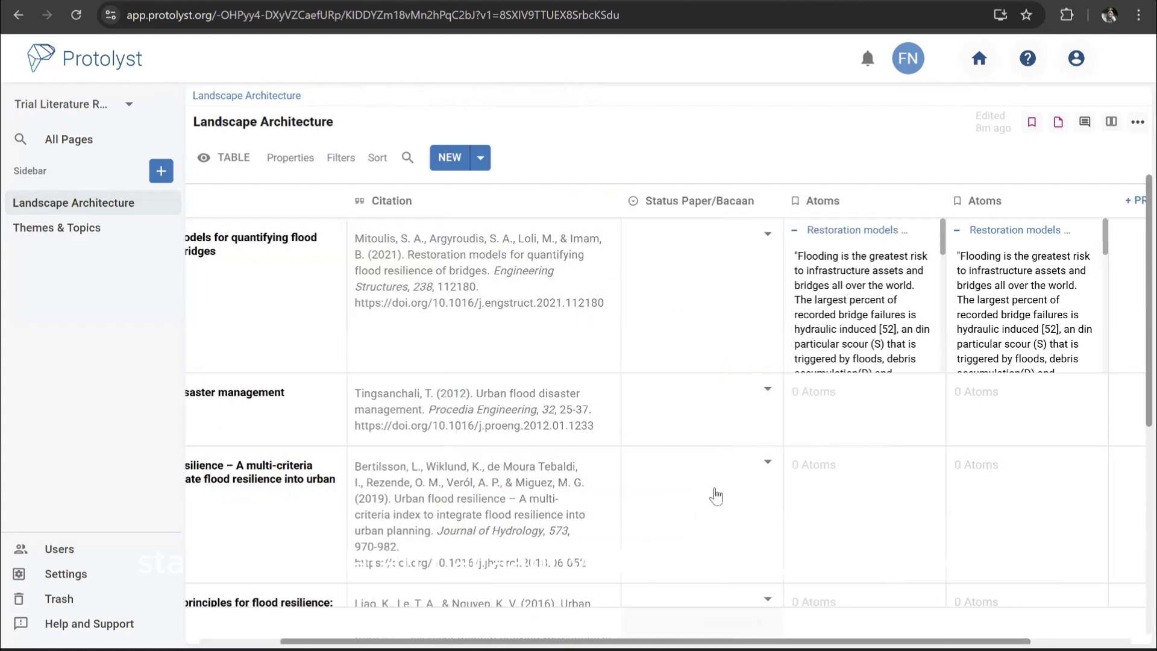
click(766, 238)
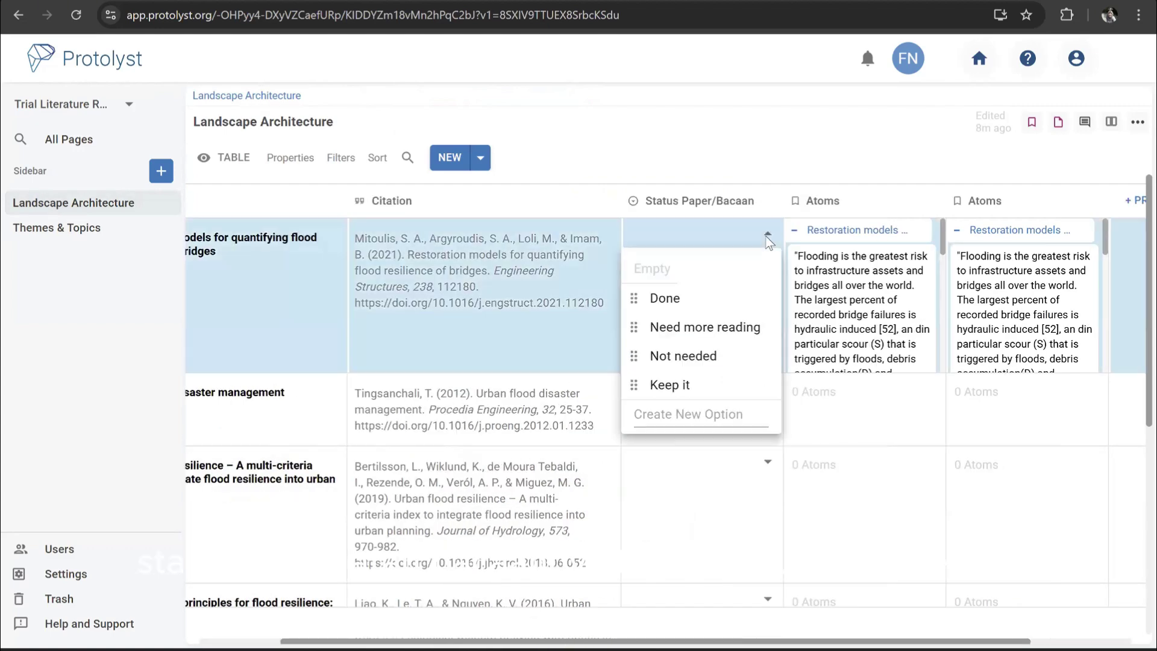
click(700, 299)
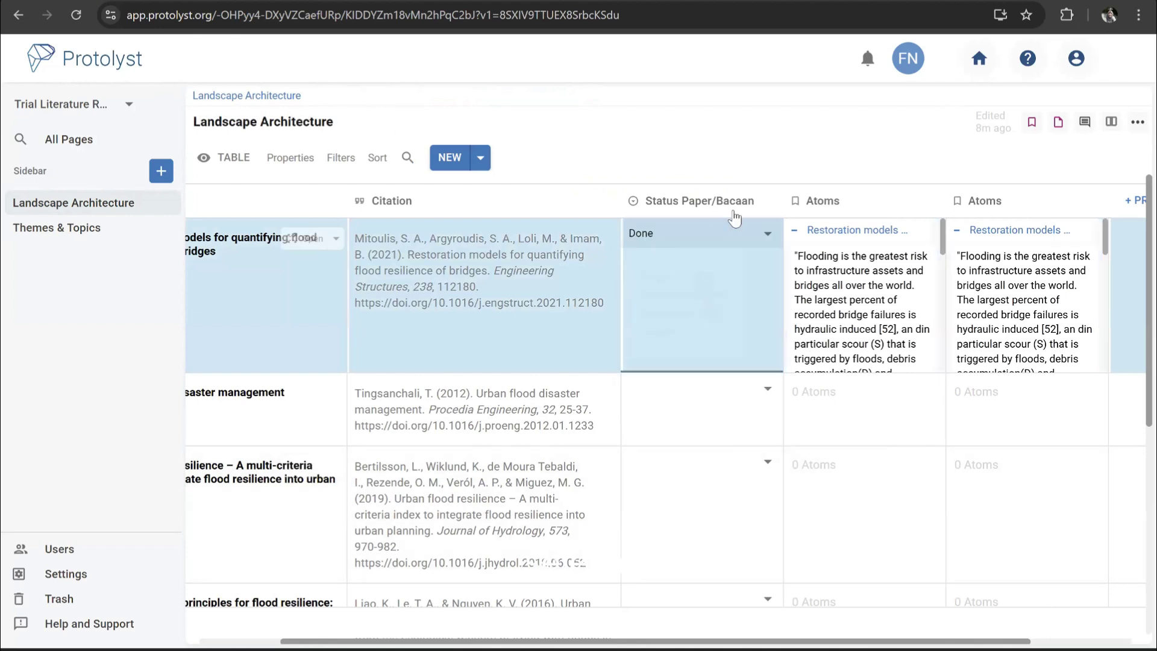
Widen both Atoms columns of the Landscape Architecture table so more of the captured text fits
scroll(698, 642, right, 1)
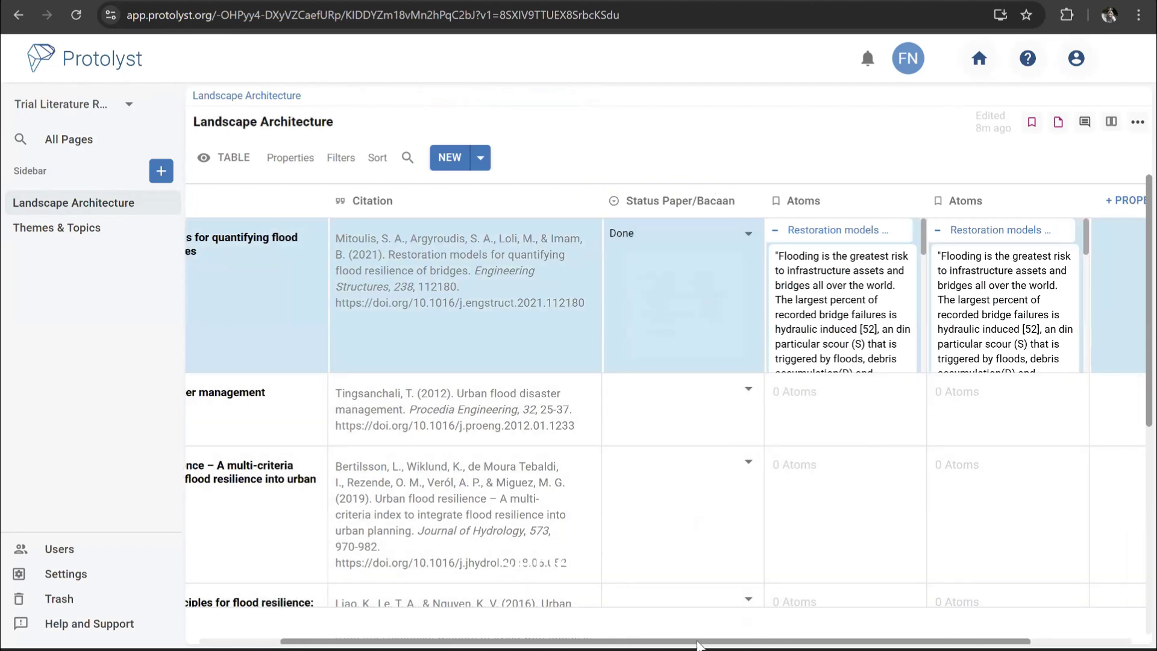
scroll(698, 643, right, 5)
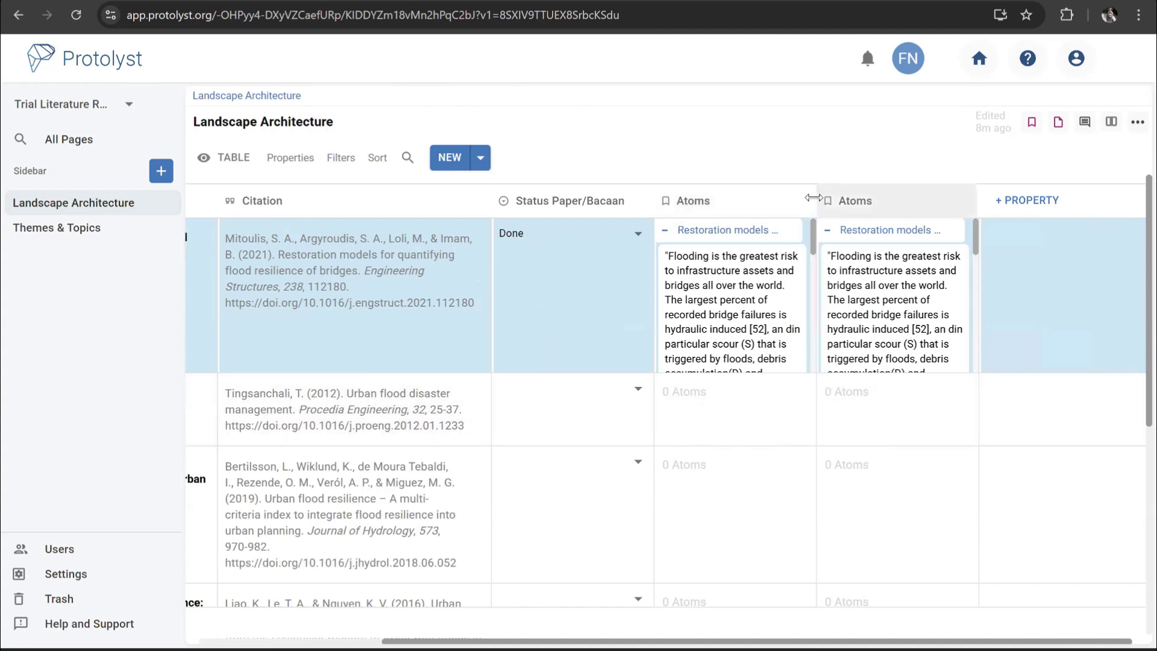
drag(813, 199, 872, 198)
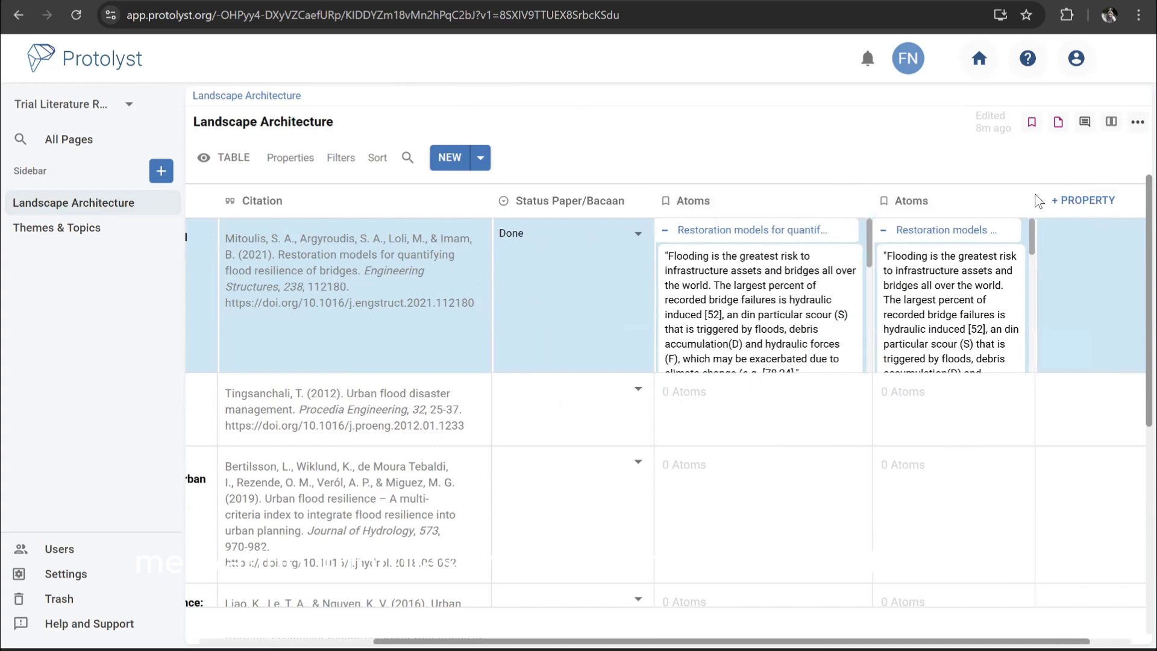
drag(1036, 194, 1098, 195)
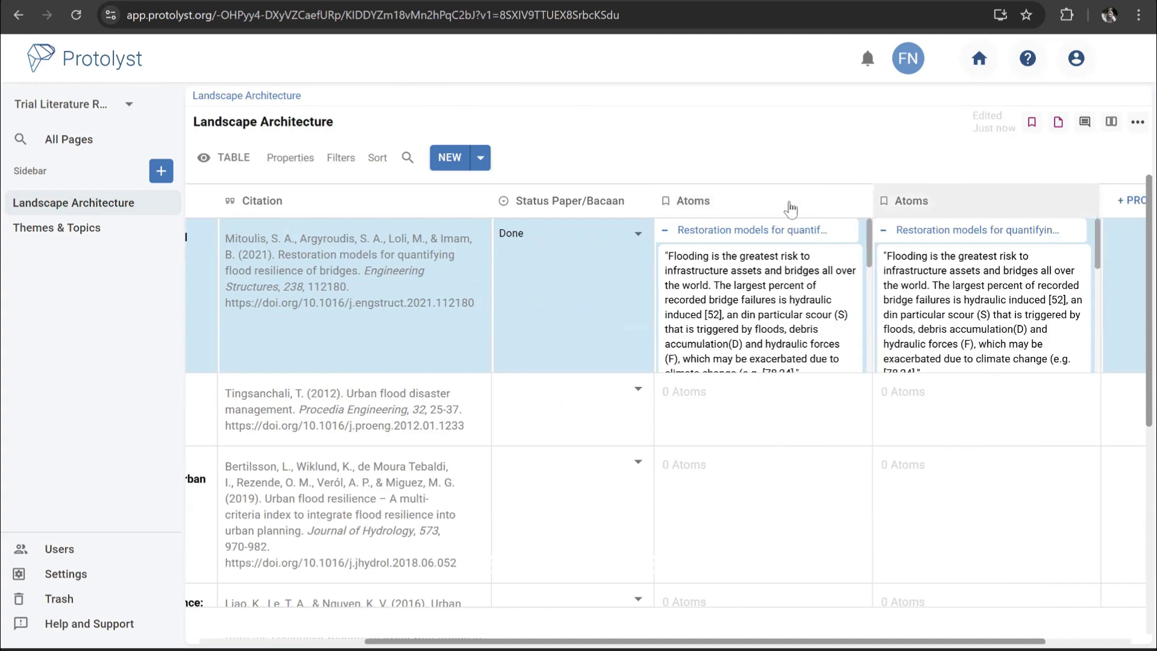
Rename the first Atoms column of the Landscape Architecture table as Banjir
click(699, 208)
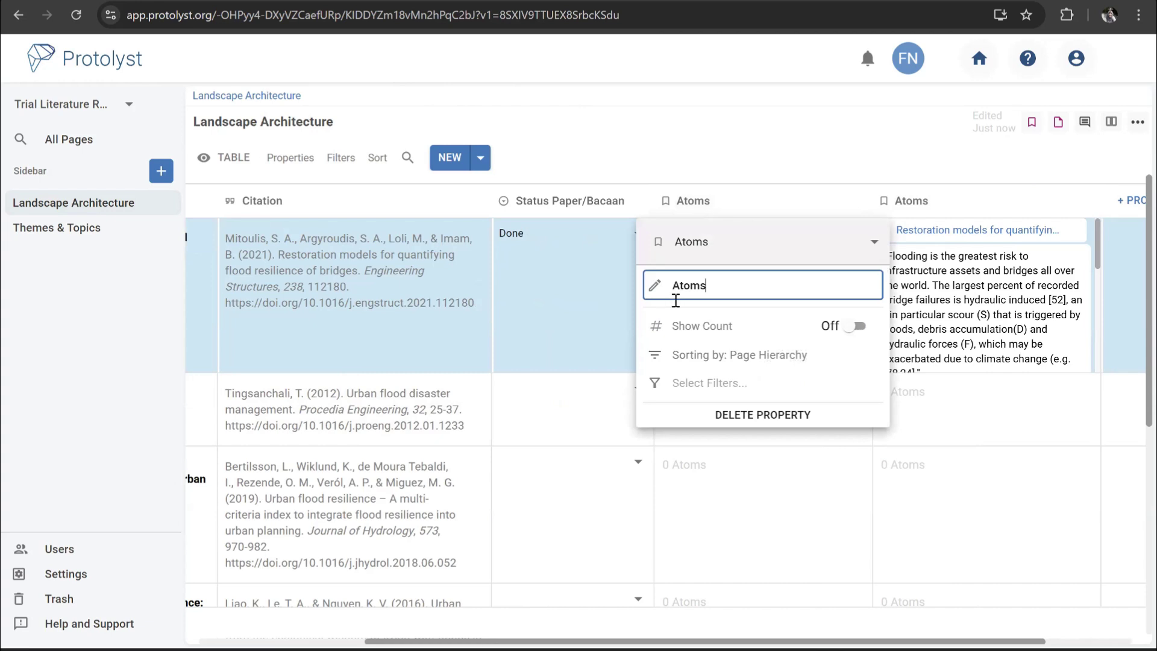
double_click(689, 285)
text(Banjir)
click(745, 156)
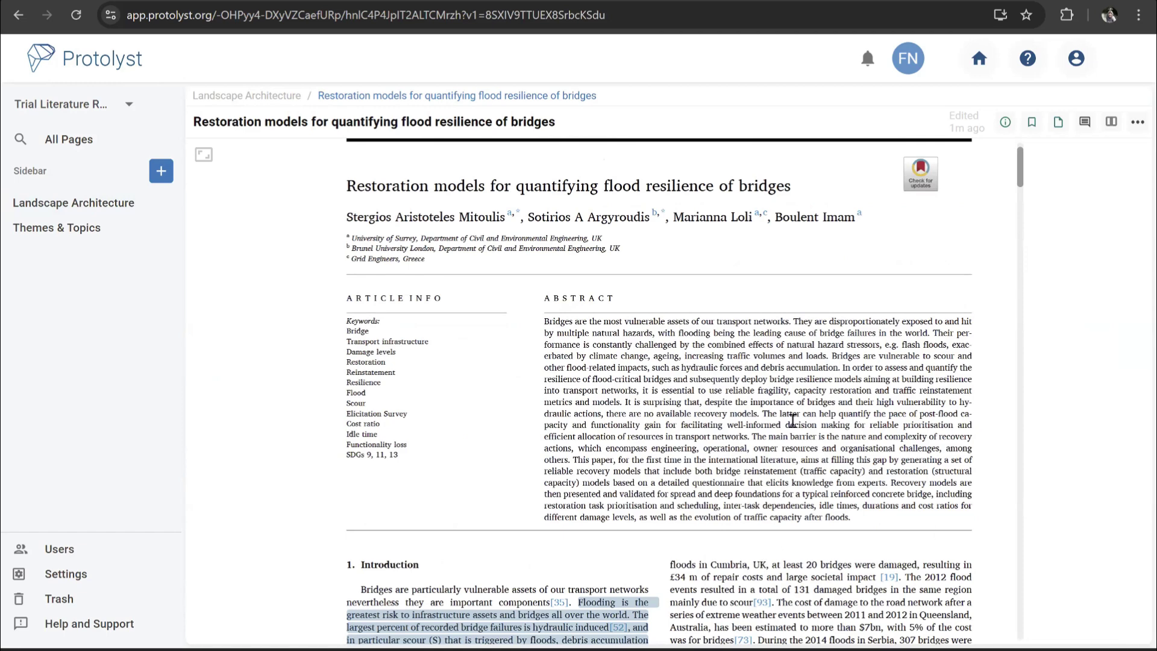
Capture the abstract passage from "This paper, for the first time" to "traffic capacity after floods" as an atom in the bridges paper
scroll(792, 420, down, 2)
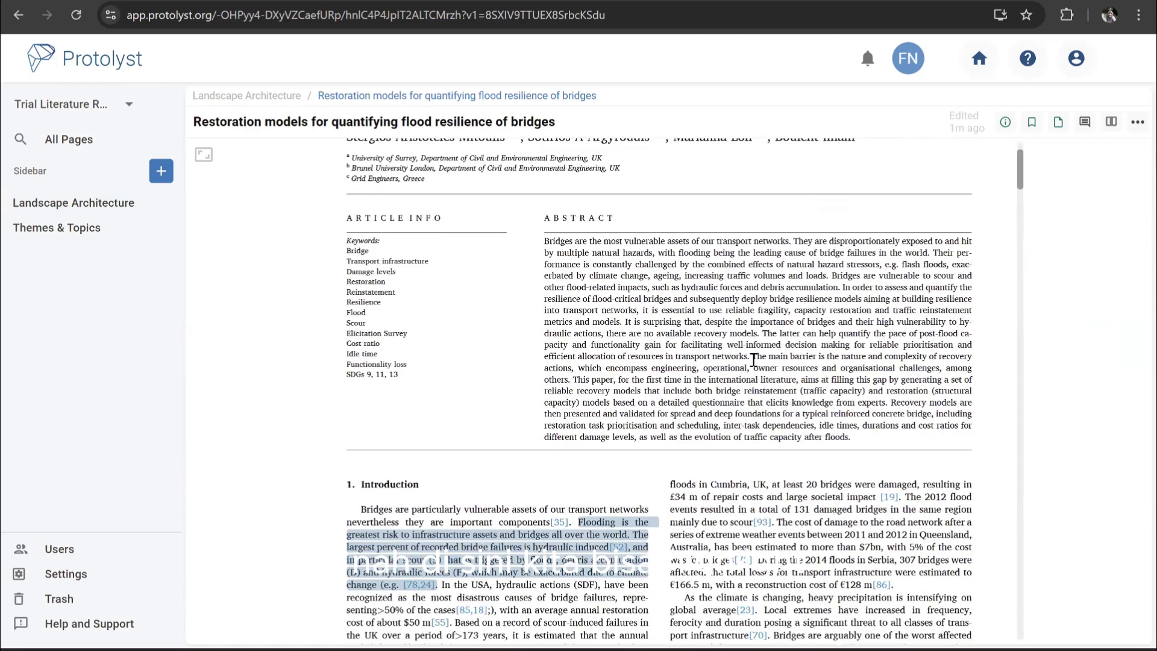
scroll(791, 434, down, 10)
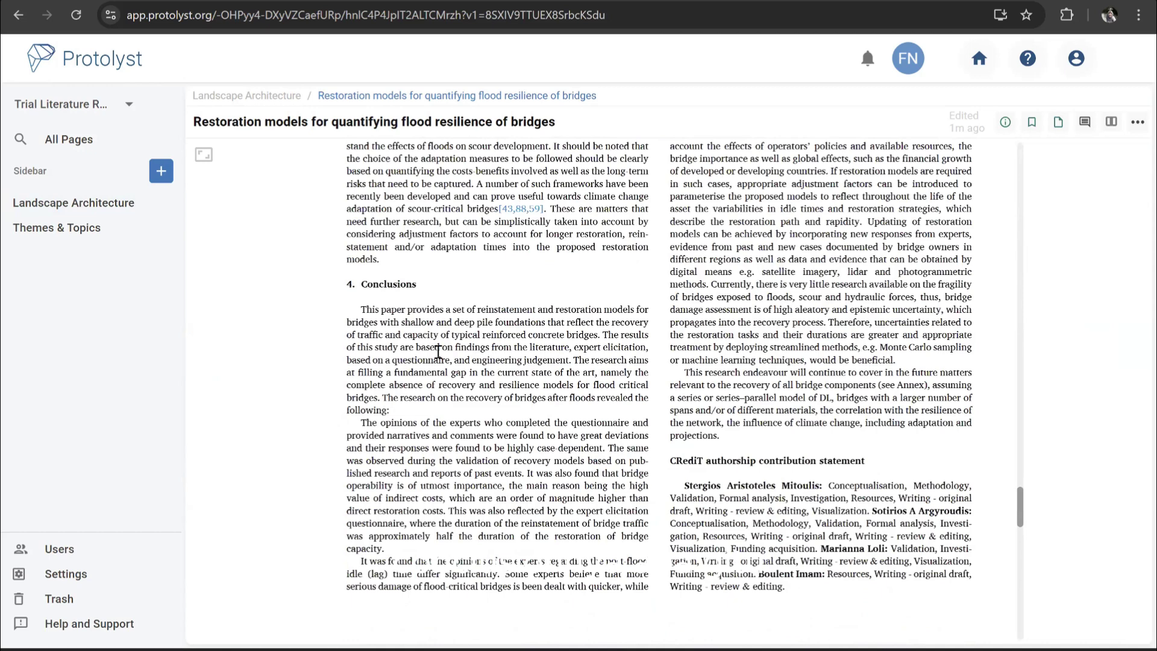
scroll(626, 391, up, 7)
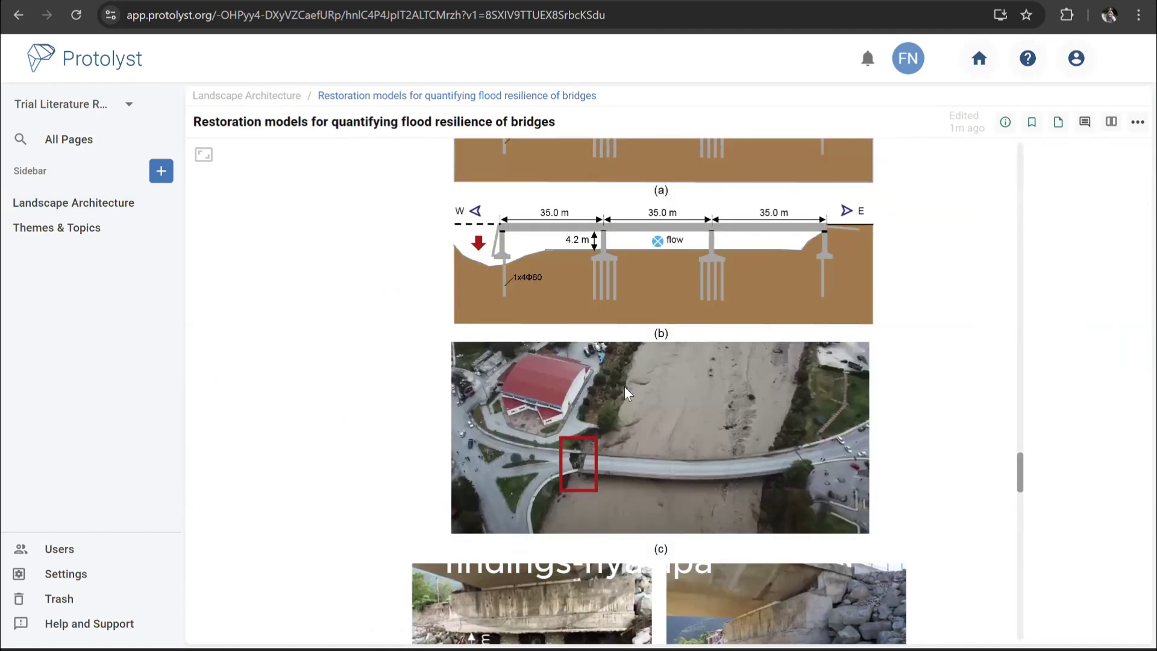
scroll(624, 388, up, 5)
scroll(627, 383, up, 4)
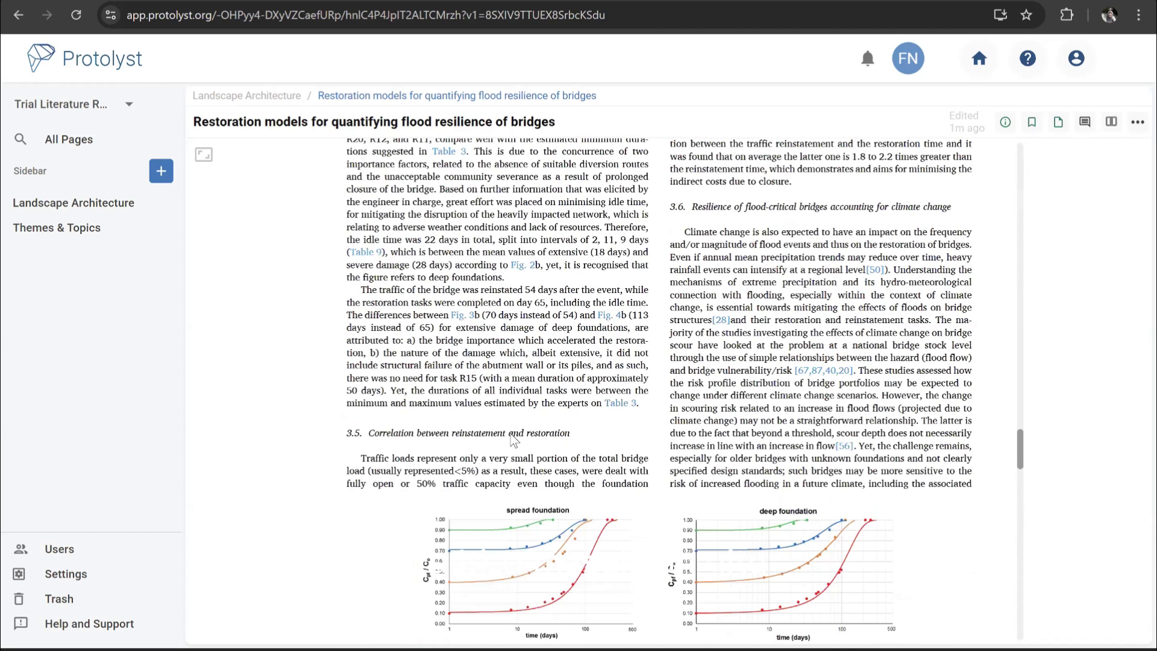
scroll(512, 438, down, 15)
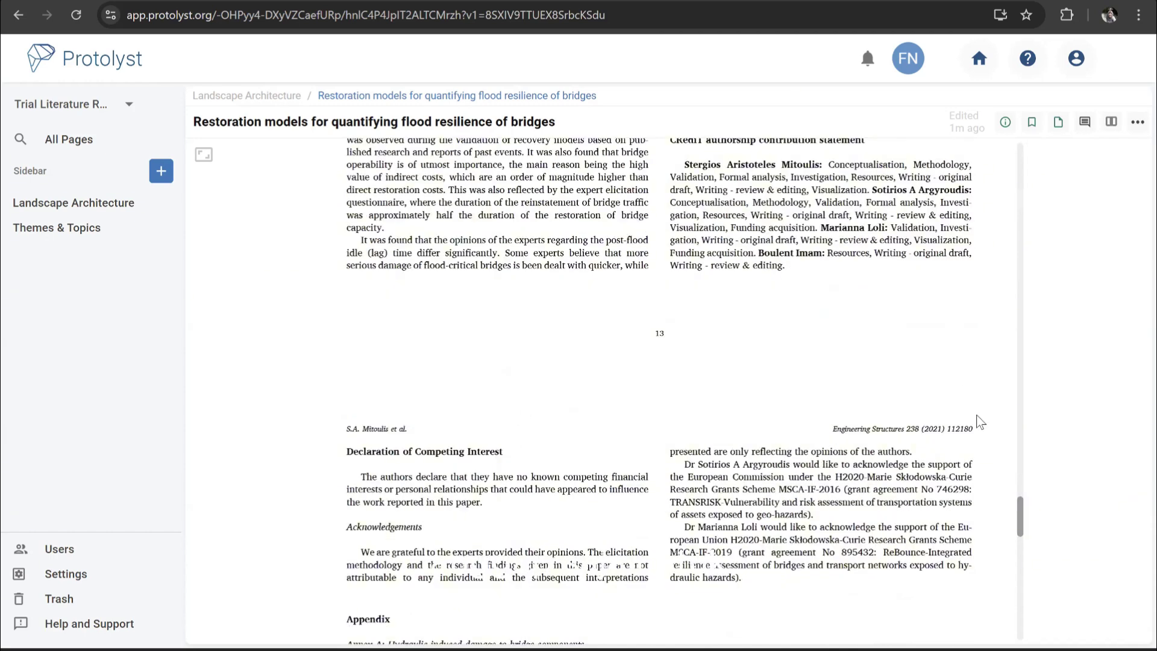
scroll(980, 422, up, 3)
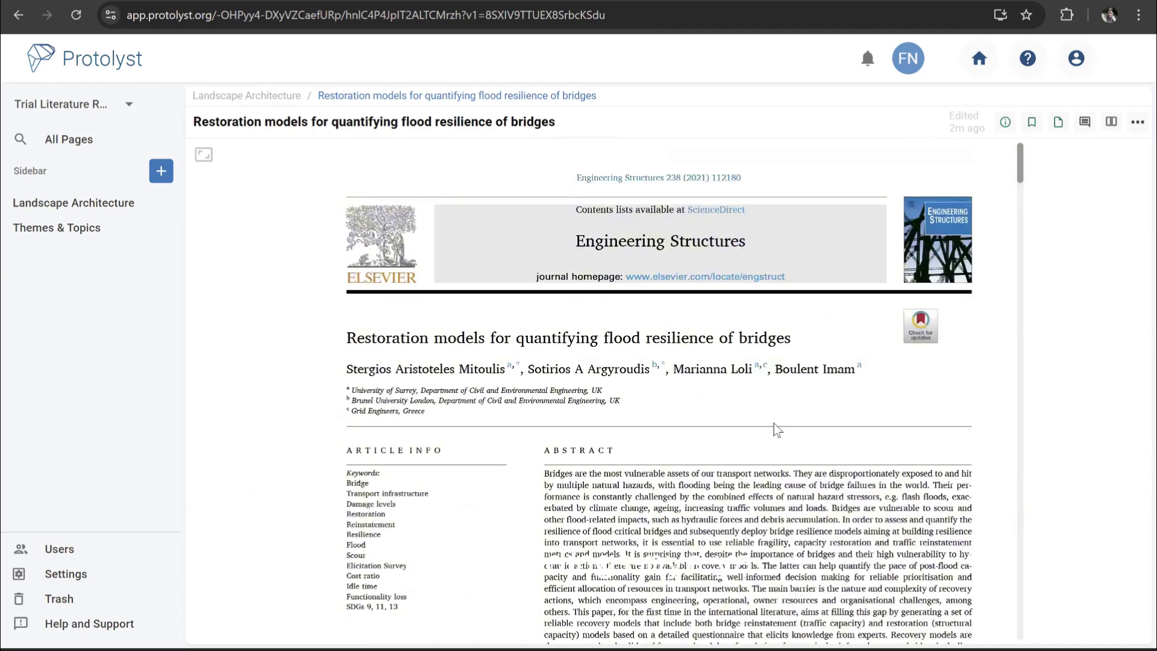
scroll(774, 423, down, 5)
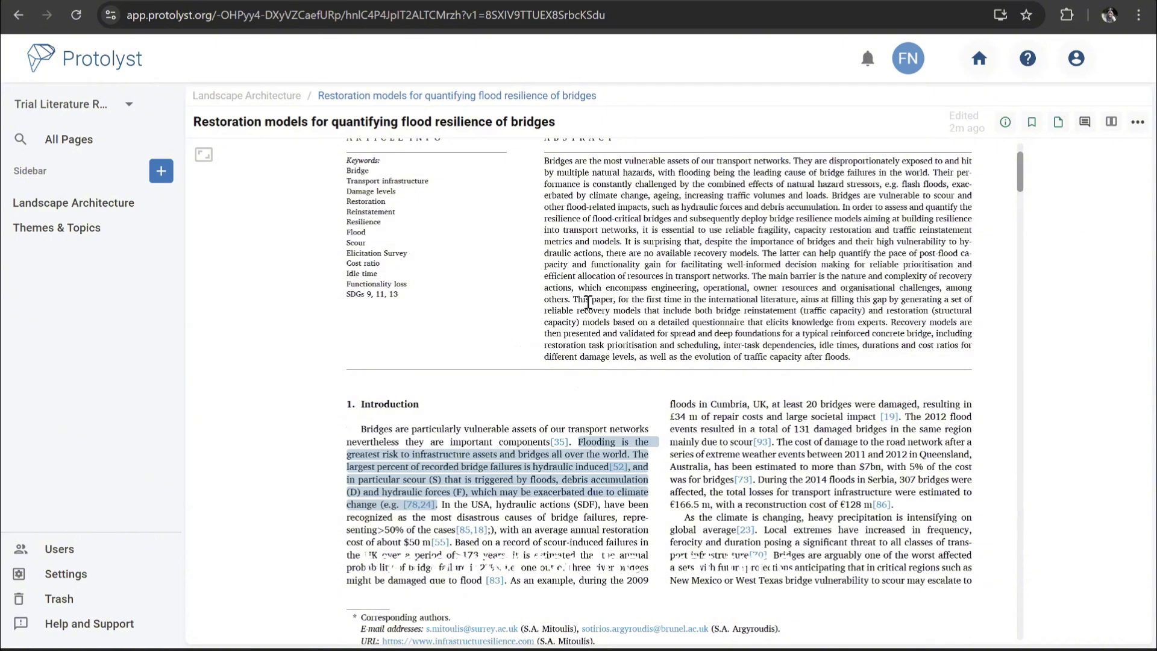
drag(573, 300, 849, 357)
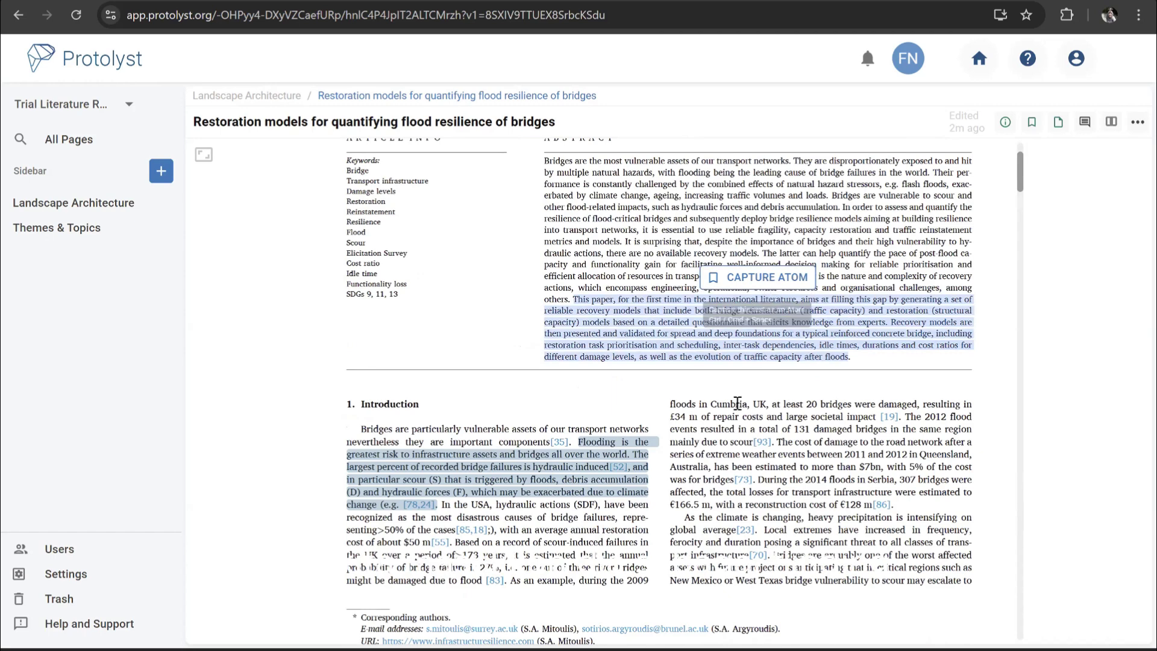
key(ctrl+space)
Link the abstract passage's atom to a new page named Findings located in Themes & Topics
text(Finding)
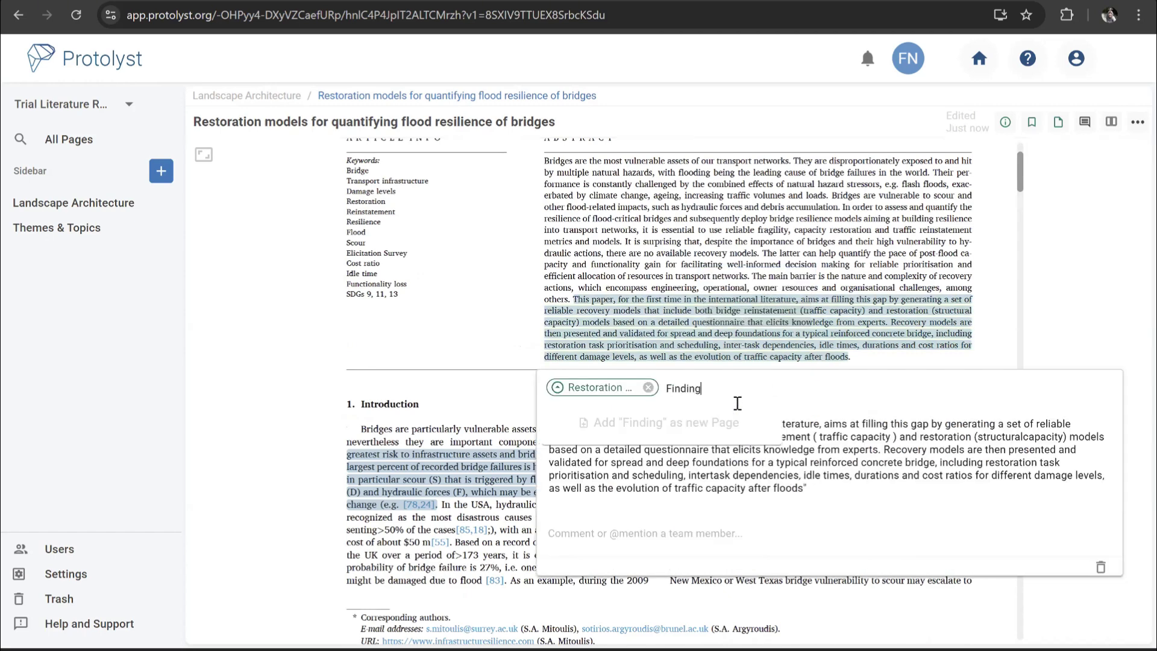
text(s)
click(717, 439)
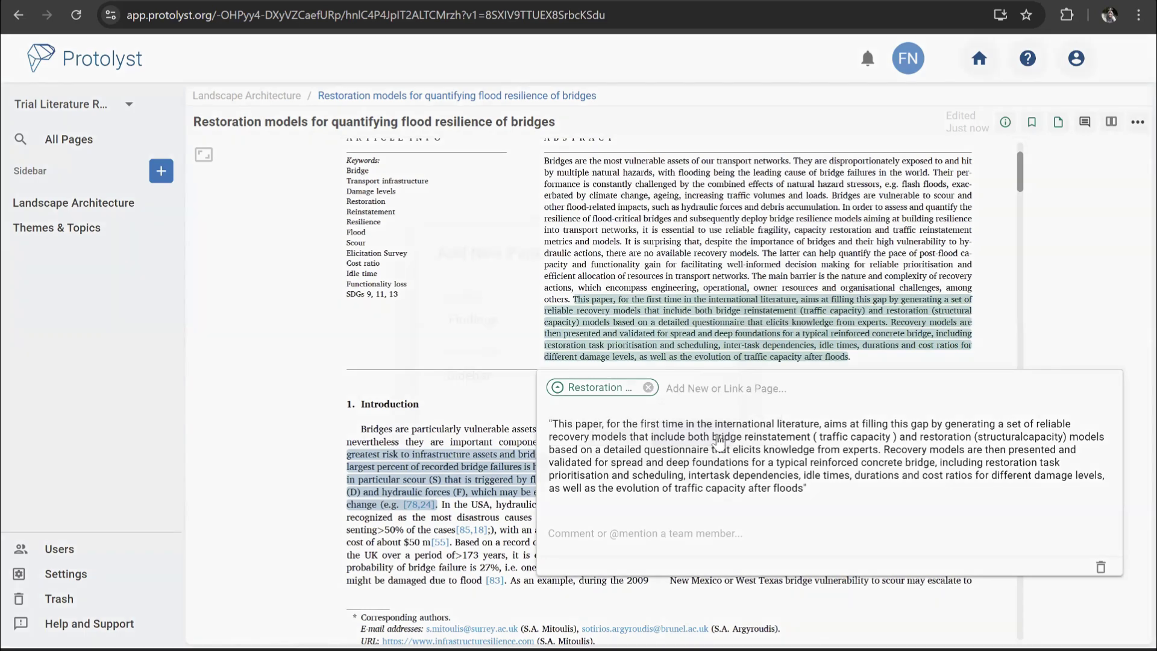
click(567, 368)
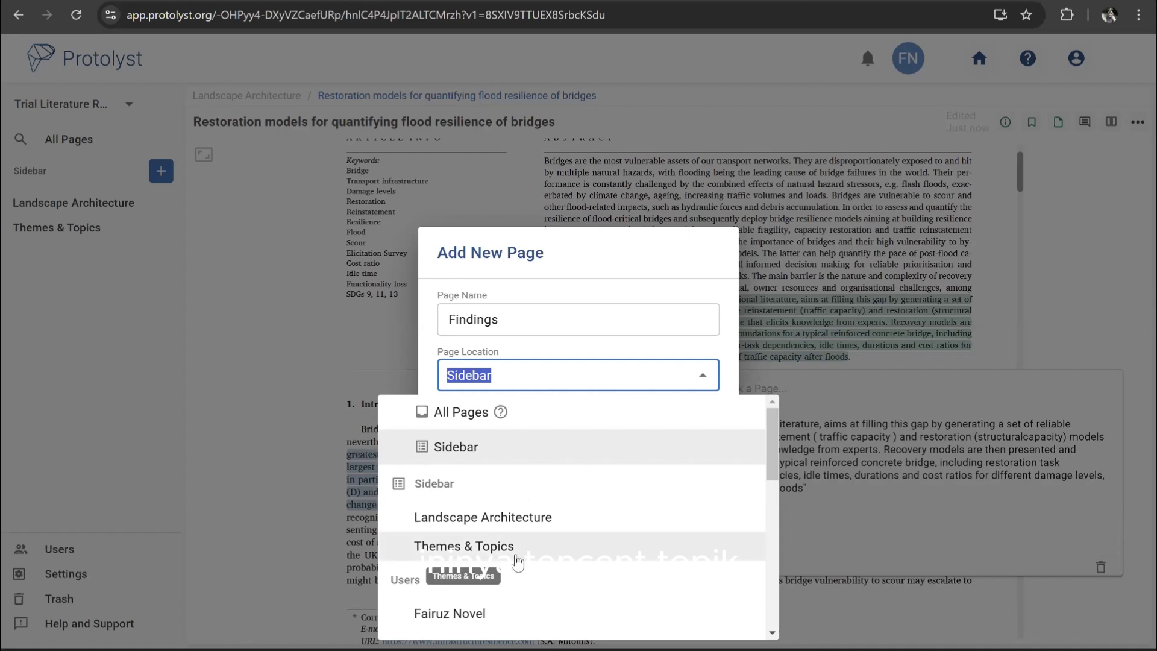
click(511, 550)
click(697, 444)
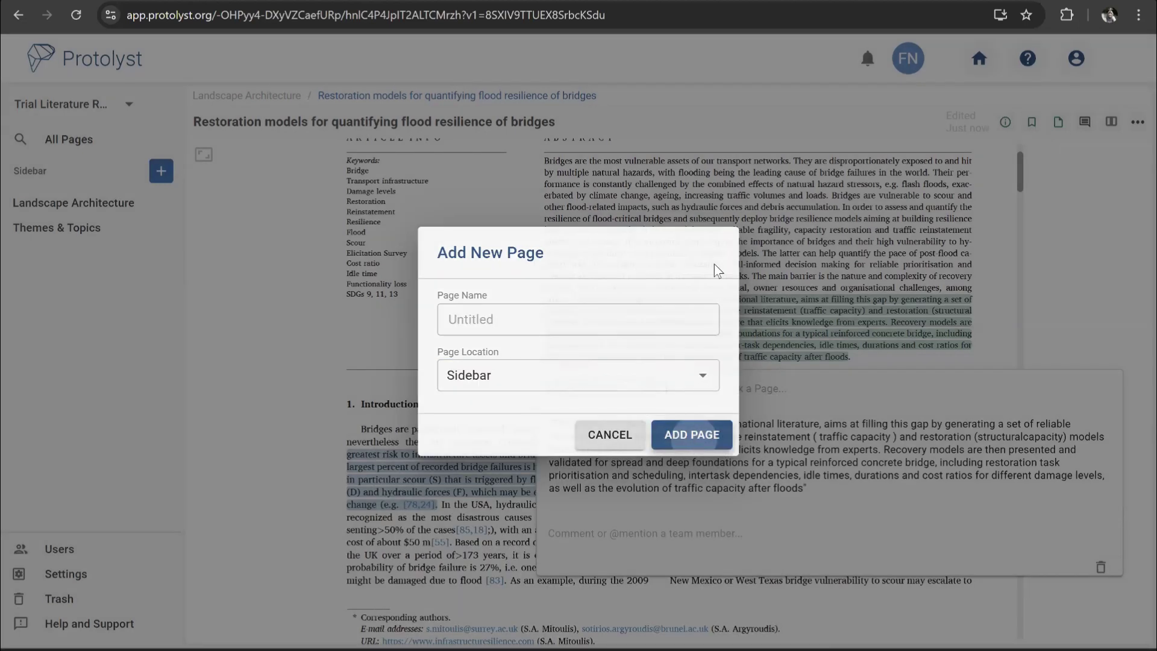
scroll(734, 373, down, 3)
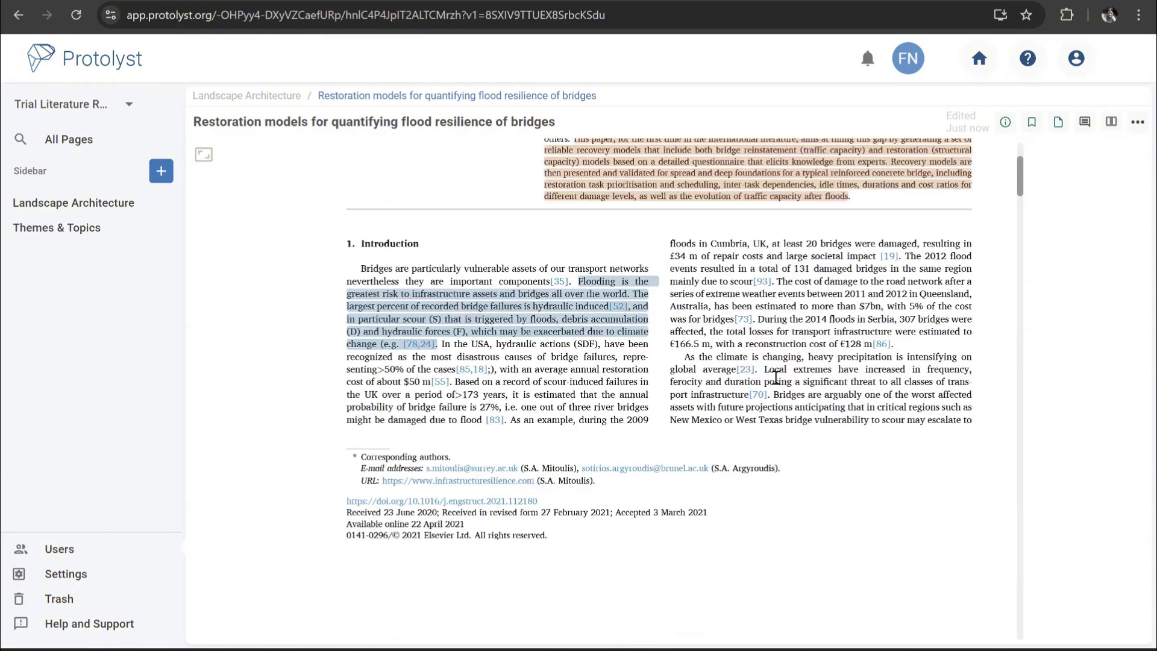
scroll(770, 342, down, 5)
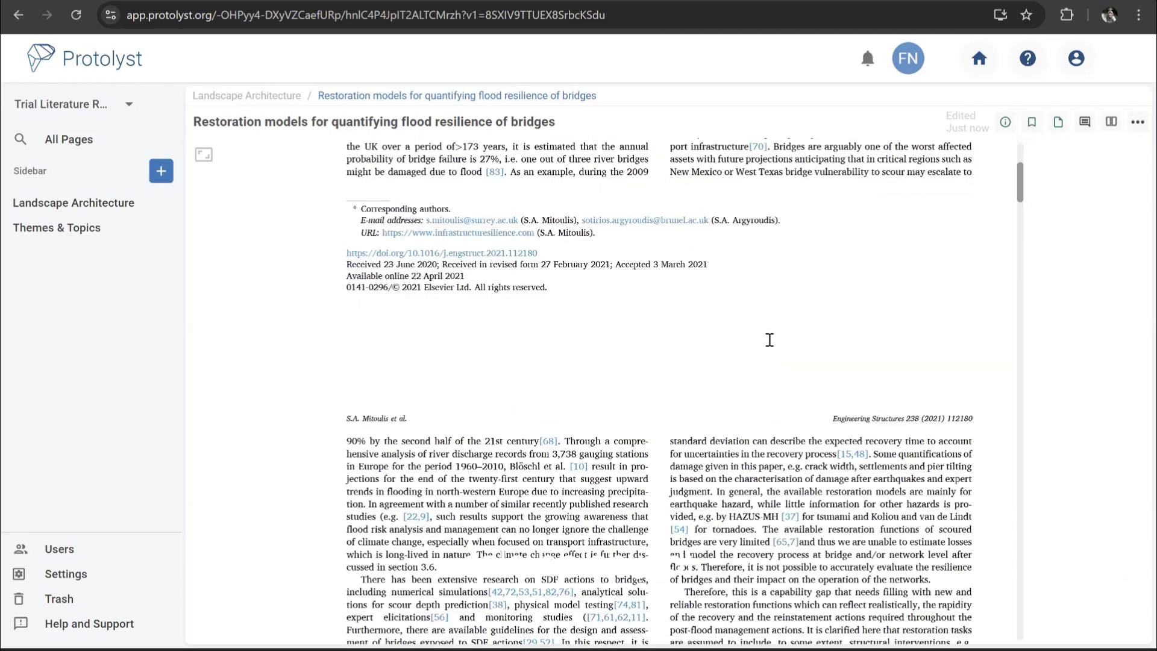
scroll(446, 422, down, 6)
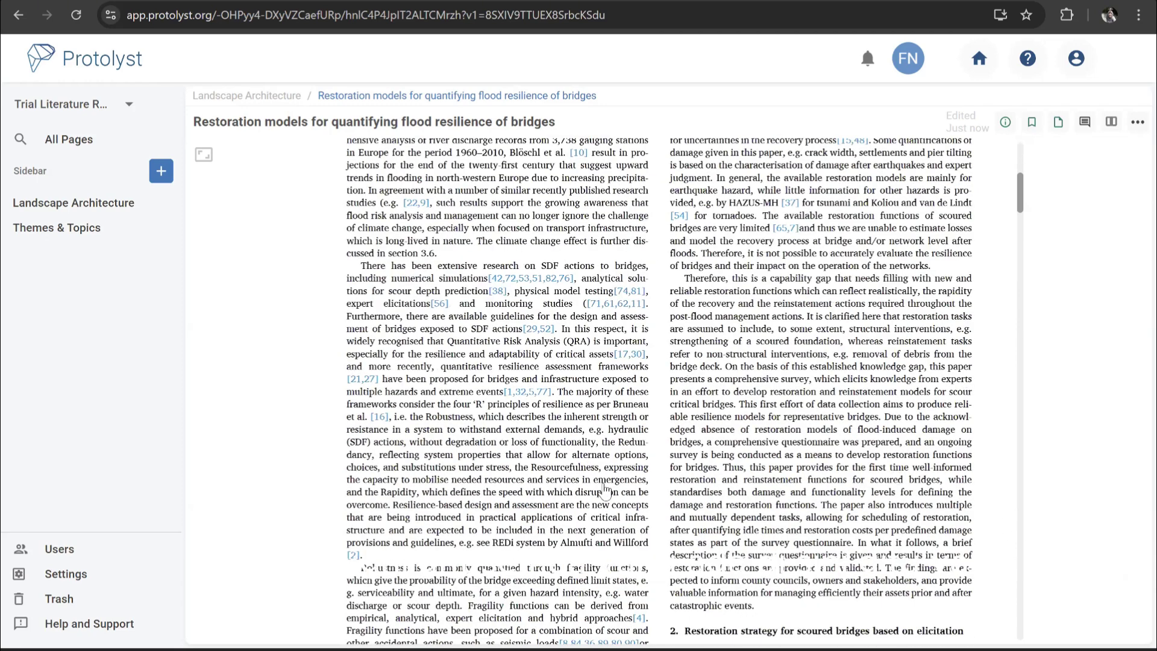
scroll(630, 494, down, 5)
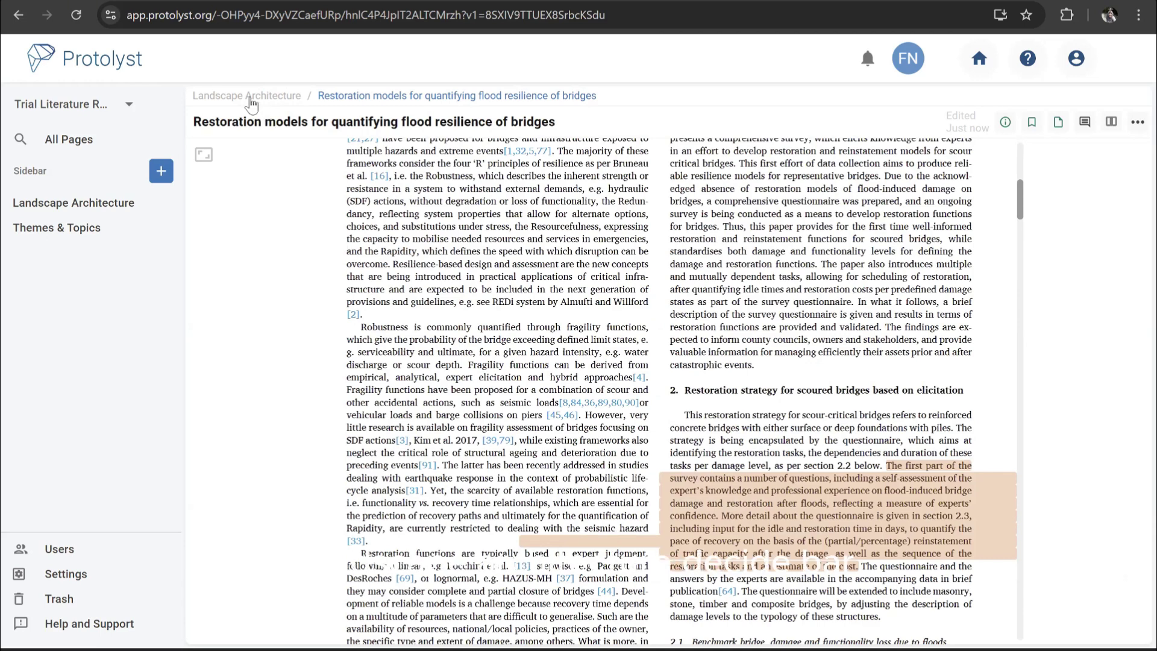
Return to the Landscape Architecture table and check the captured passages in its two Atoms columns
click(67, 207)
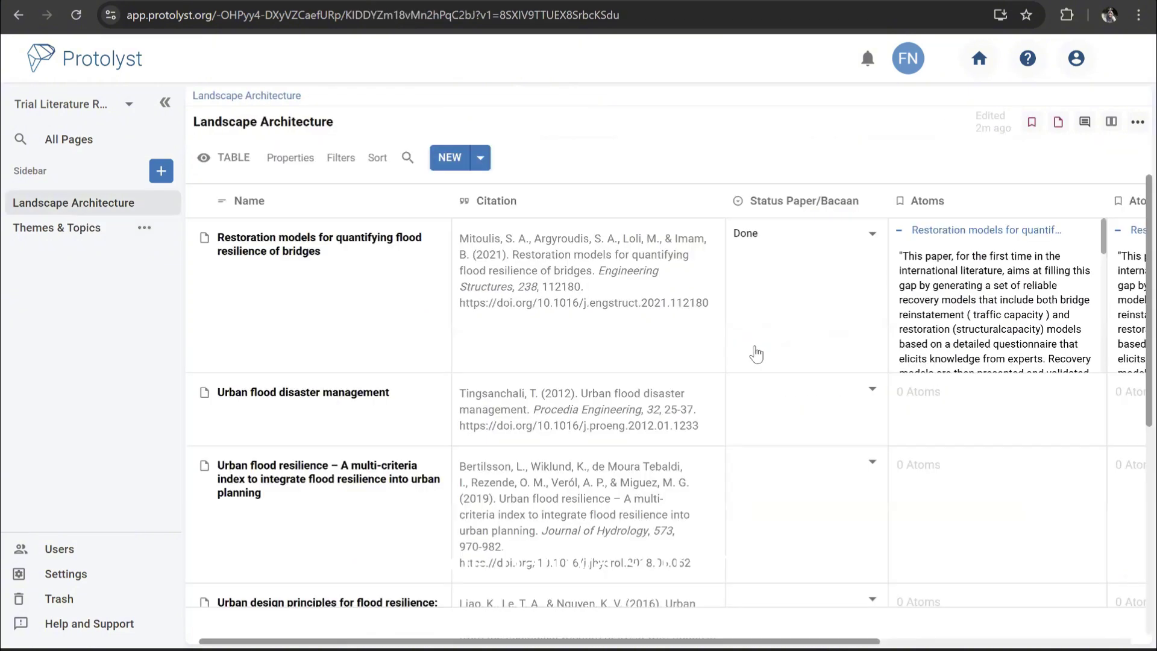
drag(825, 638, 864, 626)
click(830, 185)
scroll(863, 362, up, 3)
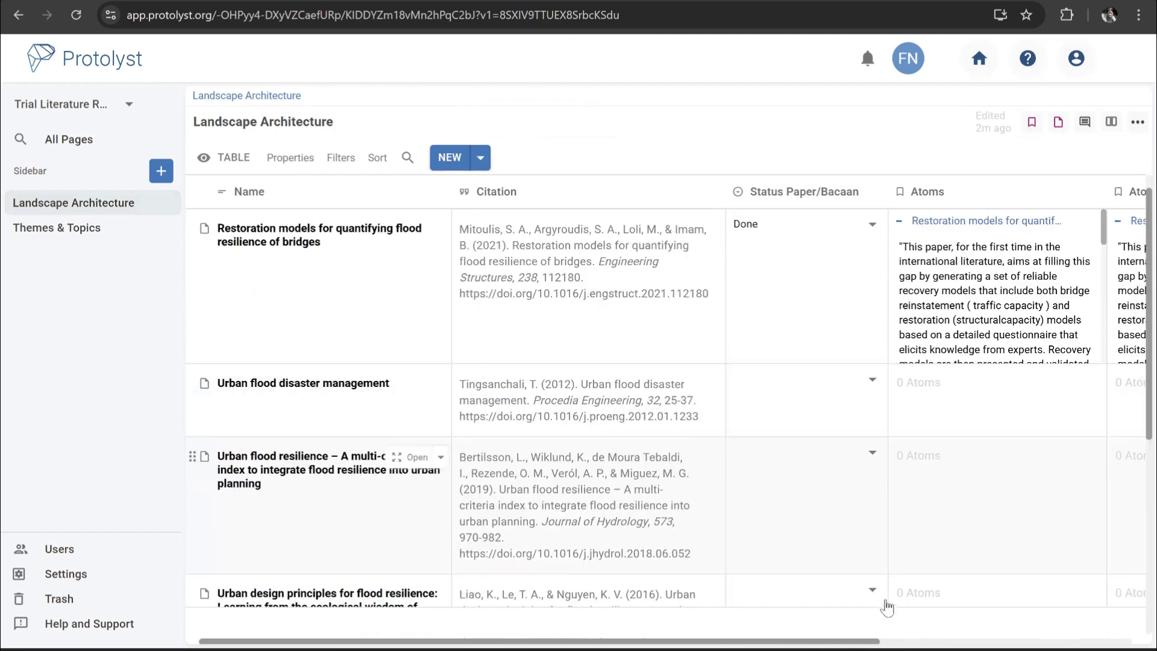
scroll(1006, 645, right, 1)
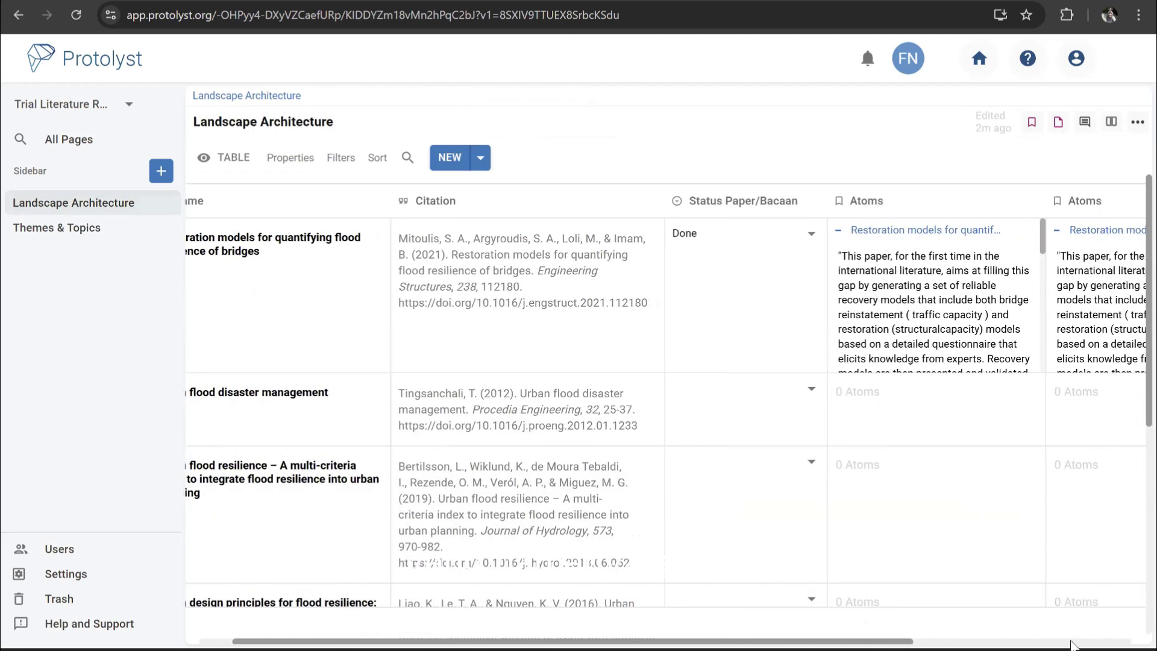
scroll(1073, 645, right, 4)
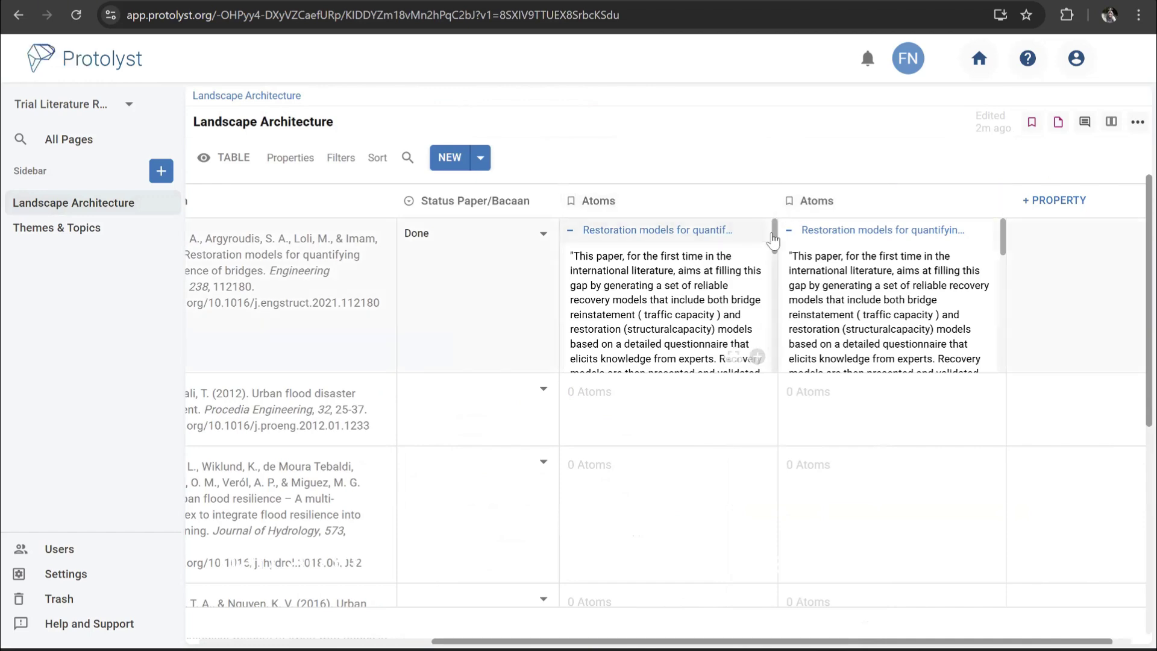
scroll(776, 283, down, 3)
scroll(776, 309, up, 10)
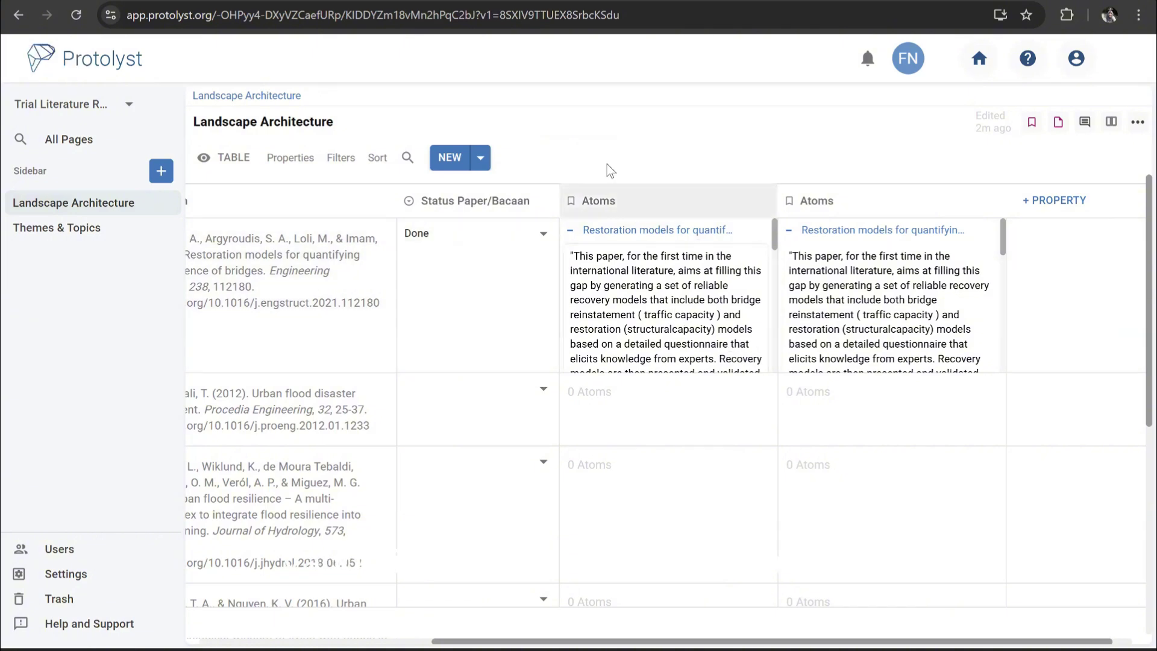
Rename the first Atoms column of the Landscape Architecture table as Findings
click(594, 211)
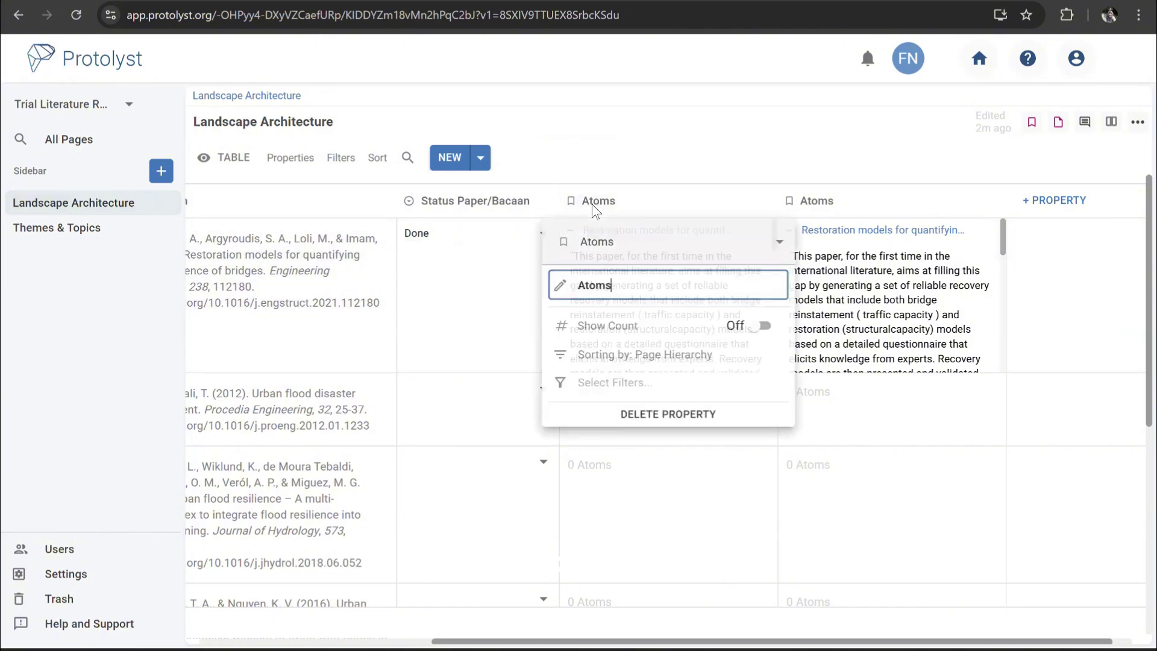
click(600, 291)
double_click(599, 291)
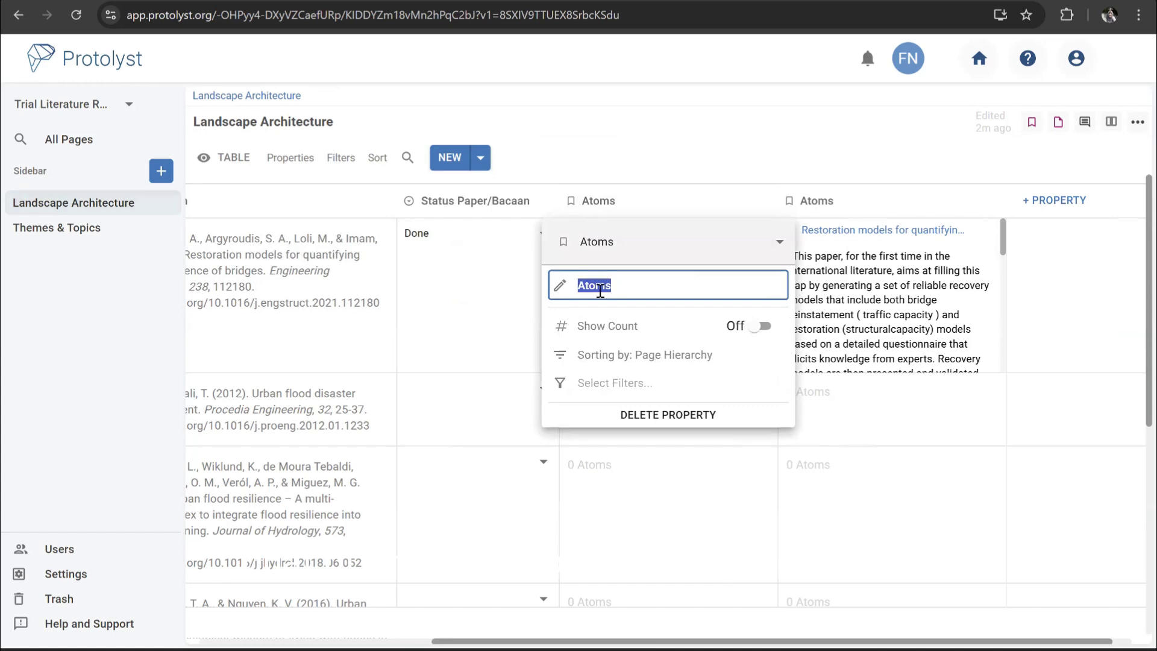
text(Research Qus)
key(BackSpace)
key(BackSpace)
key(BackSpace)
key(BackSpace)
key(BackSpace)
key(BackSpace)
key(BackSpace)
key(BackSpace)
key(BackSpace)
key(BackSpace)
key(BackSpace)
text(Finding)
Filter the Findings column by the Findings page from Themes & Topics
click(599, 386)
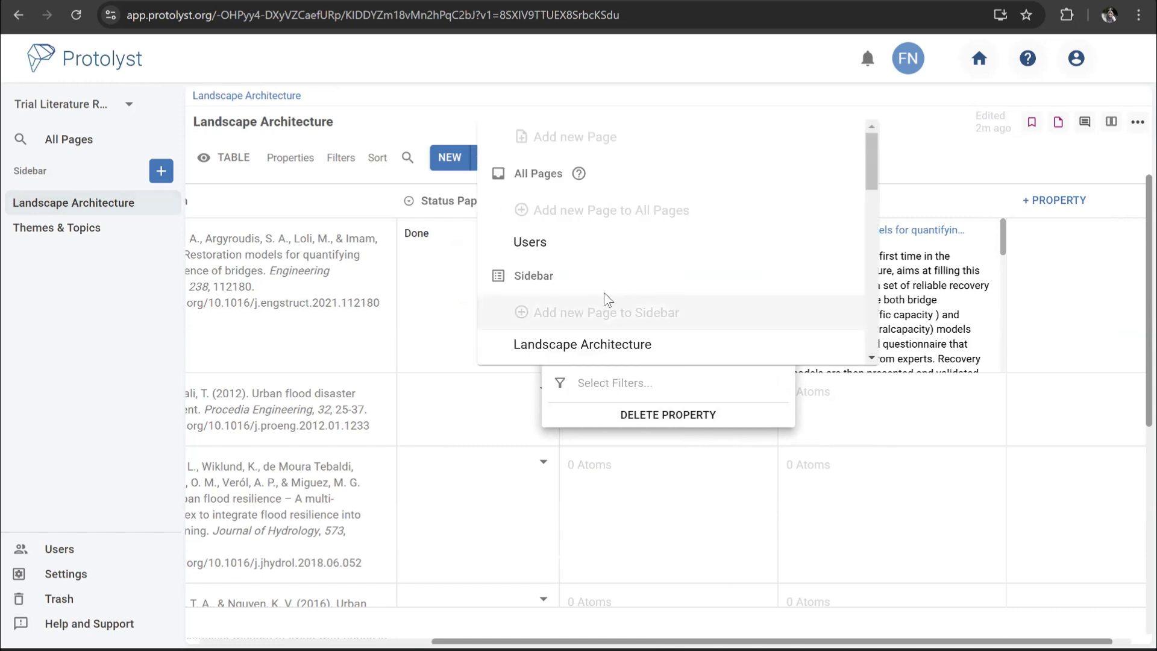
scroll(605, 300, down, 2)
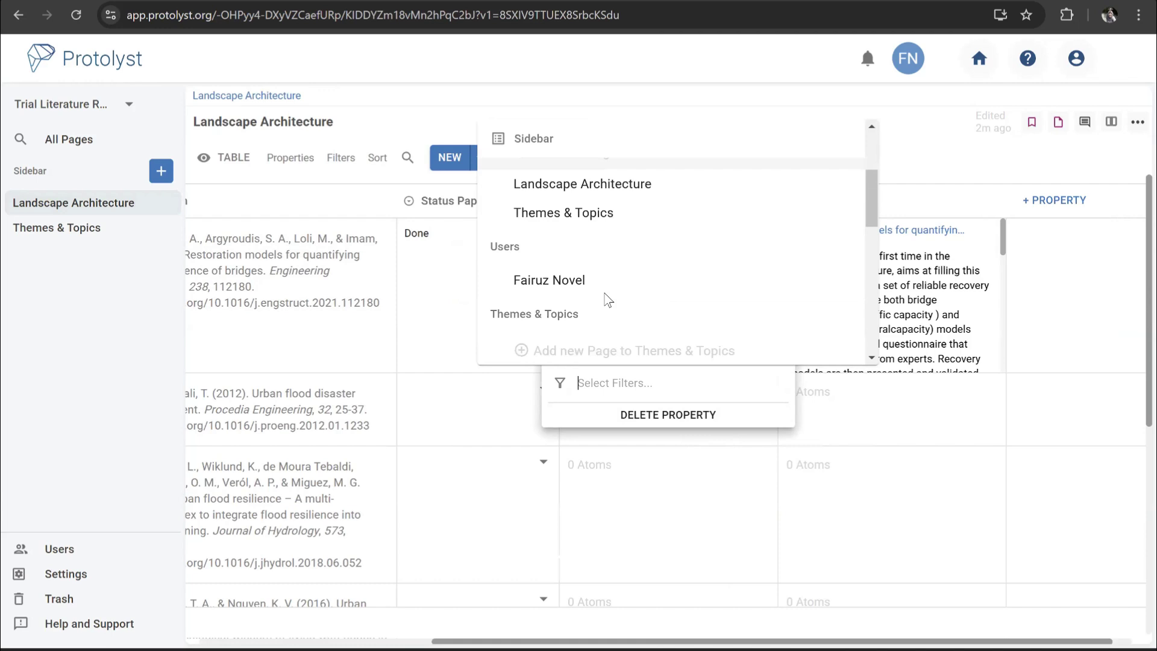
click(601, 384)
click(601, 383)
click(601, 384)
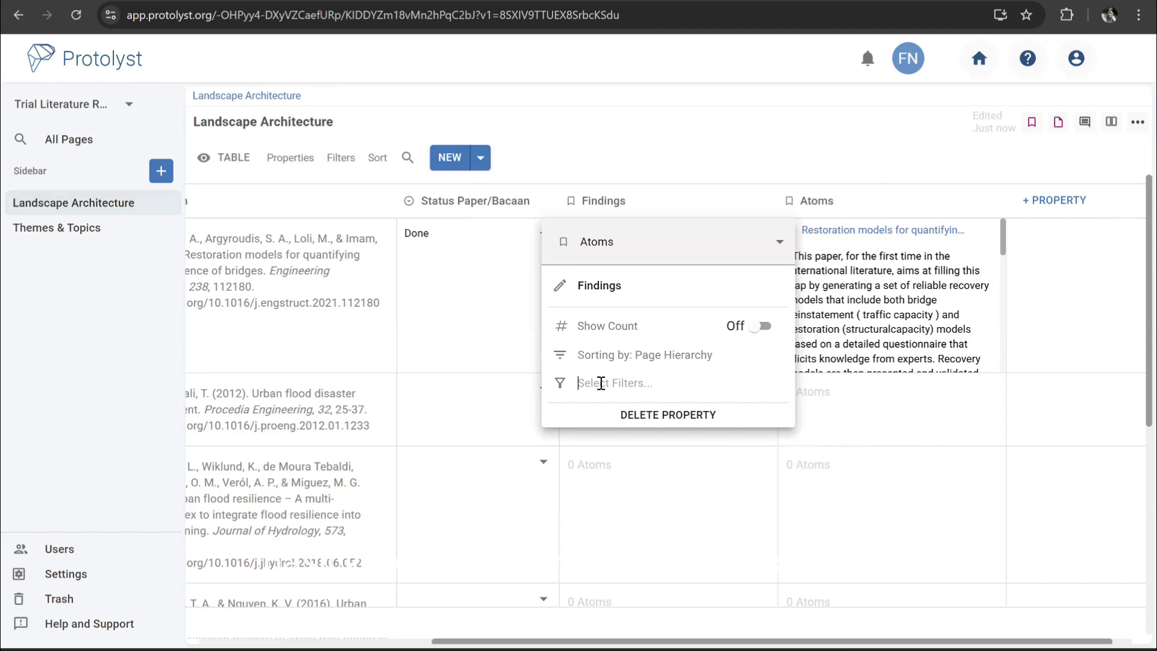
click(601, 383)
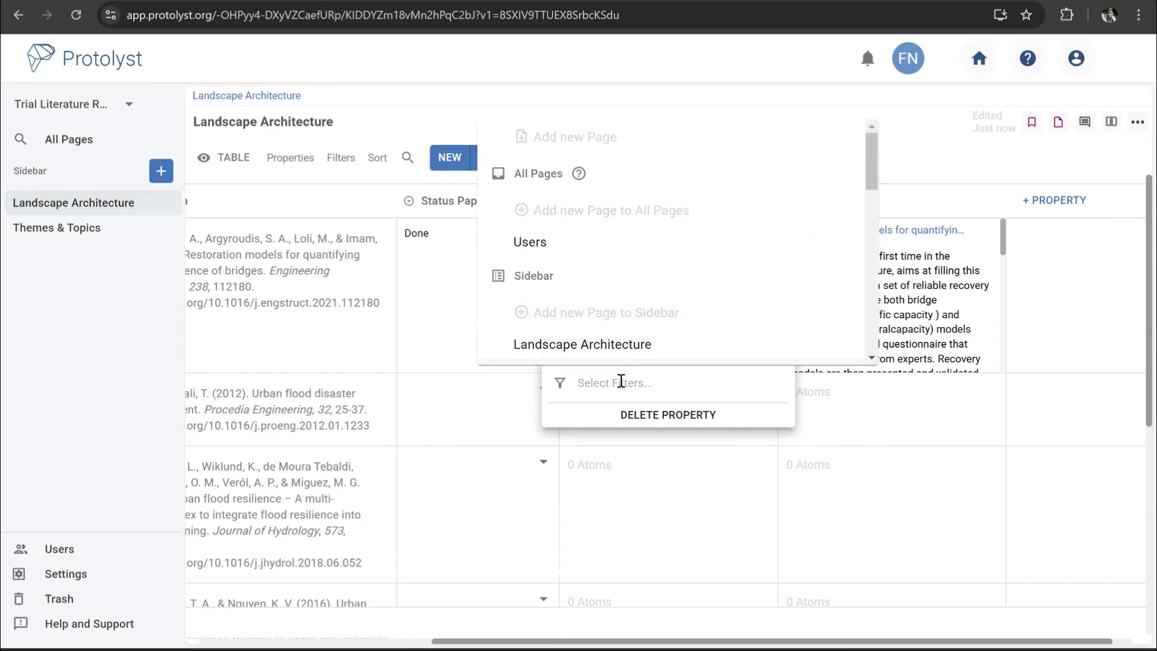
click(621, 382)
text(findi)
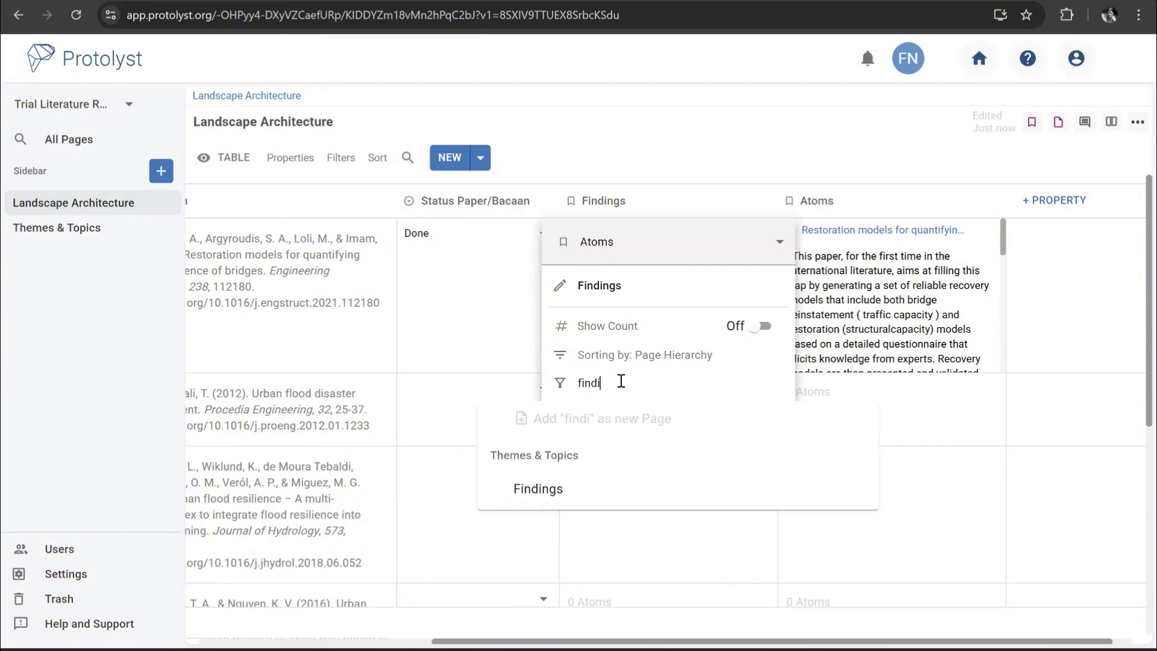
click(542, 492)
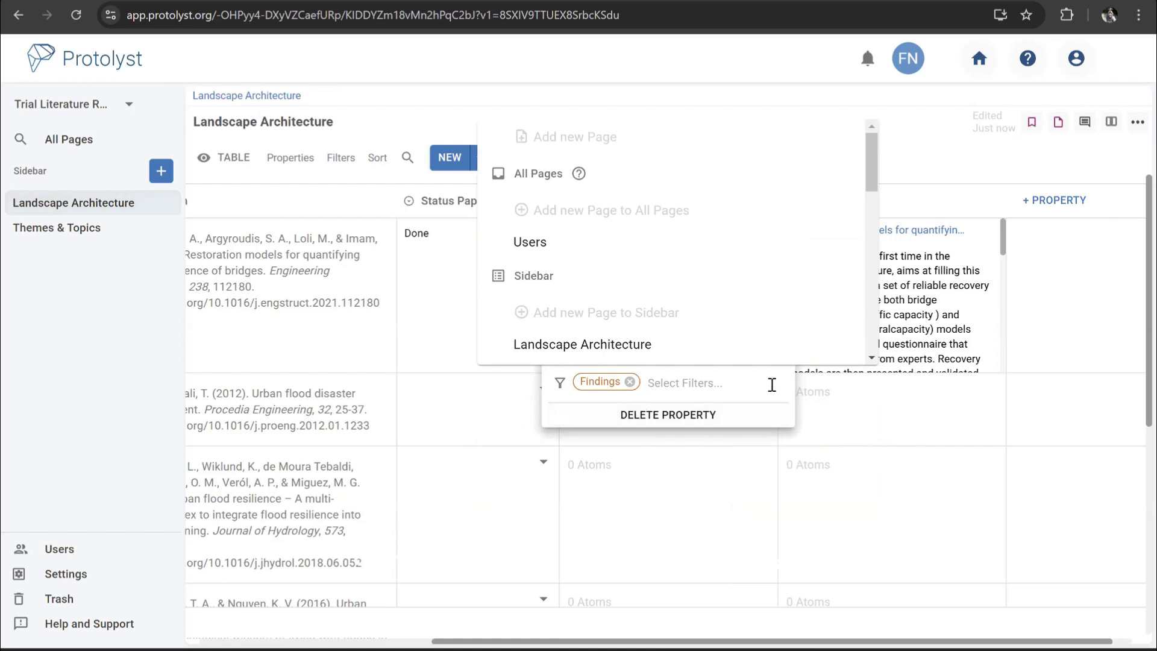
click(649, 491)
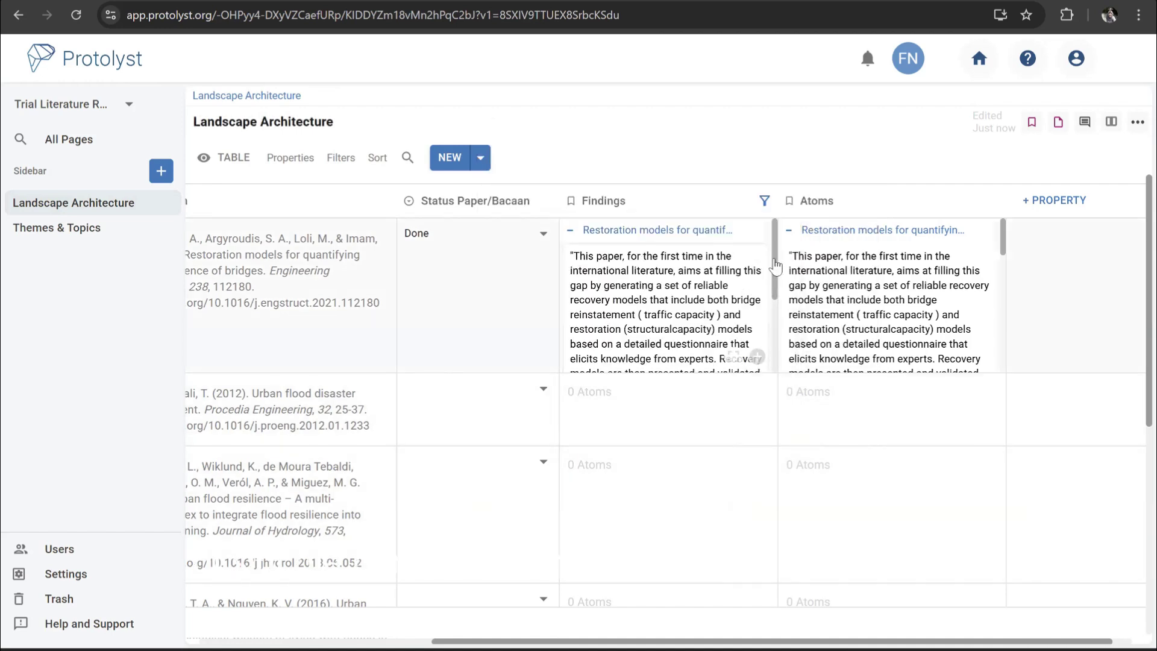
Compare the passages in the Findings and Atoms columns, and rename the remaining Atoms column as Banjir
drag(776, 270, 784, 349)
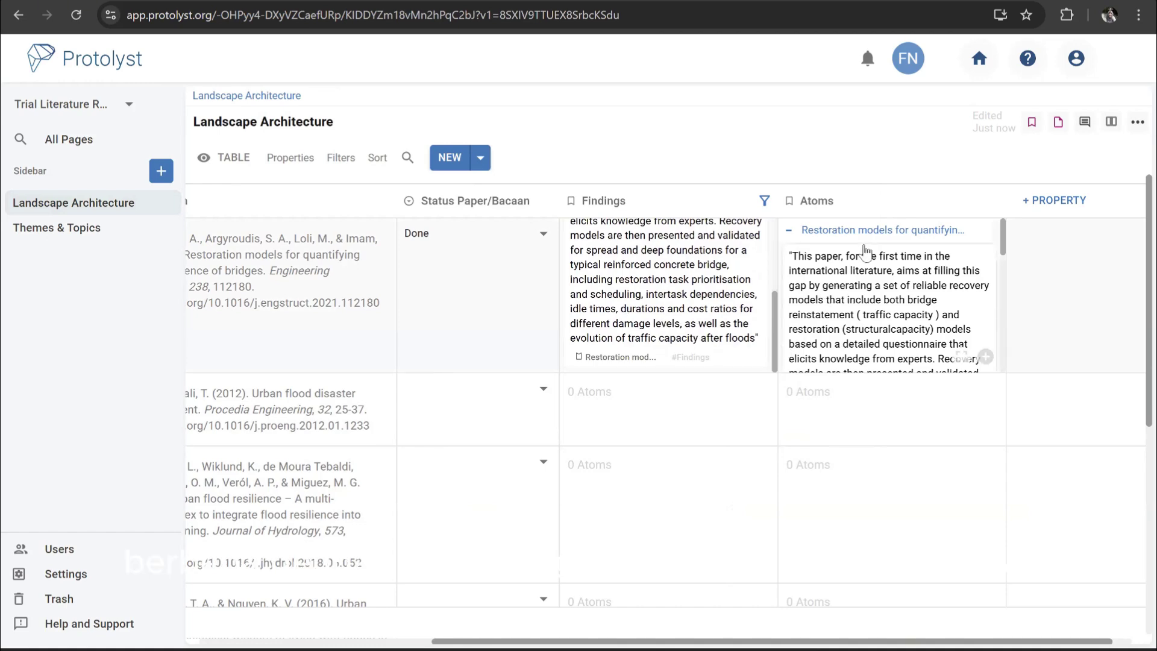
scroll(868, 253, down, 8)
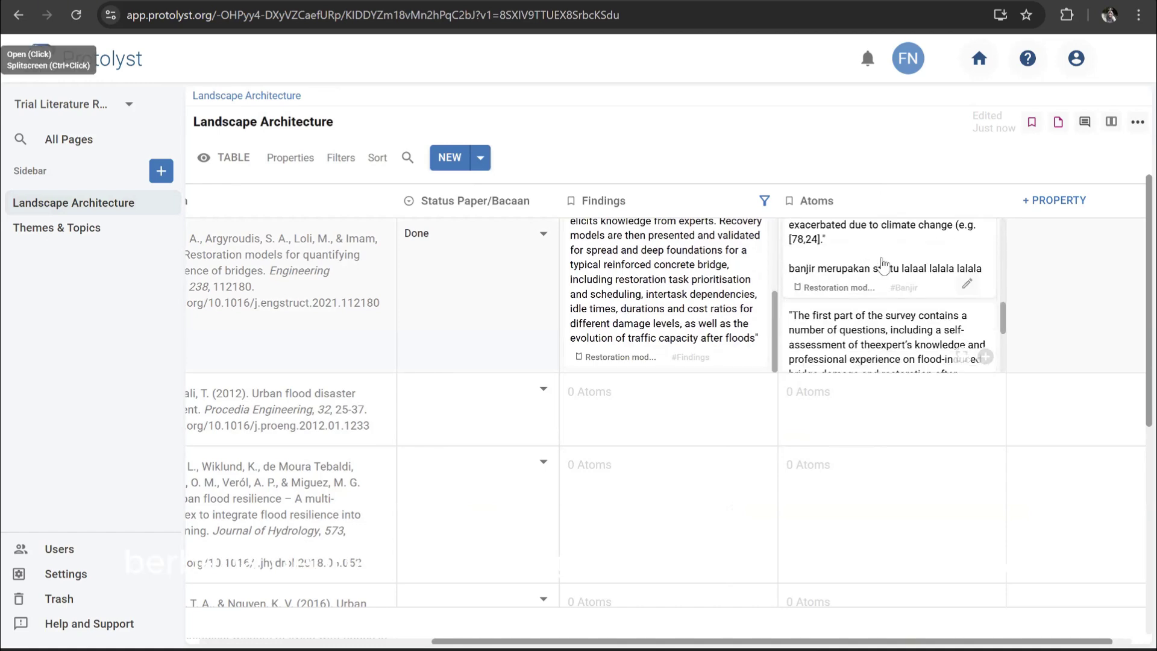
scroll(883, 265, down, 6)
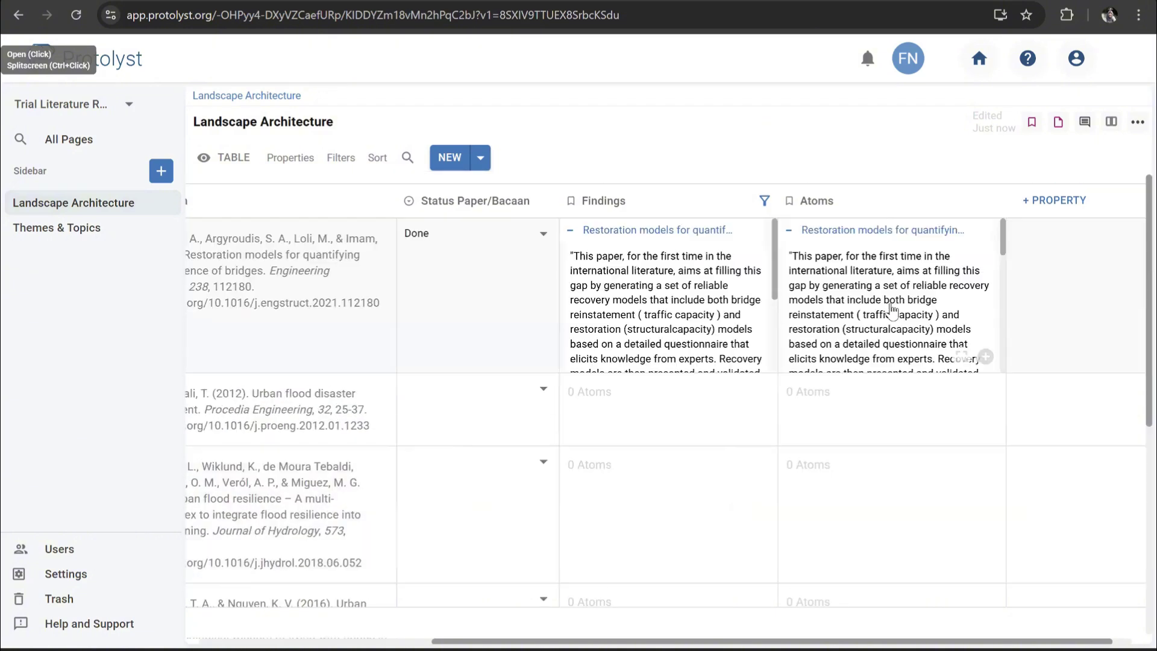
scroll(892, 273, down, 5)
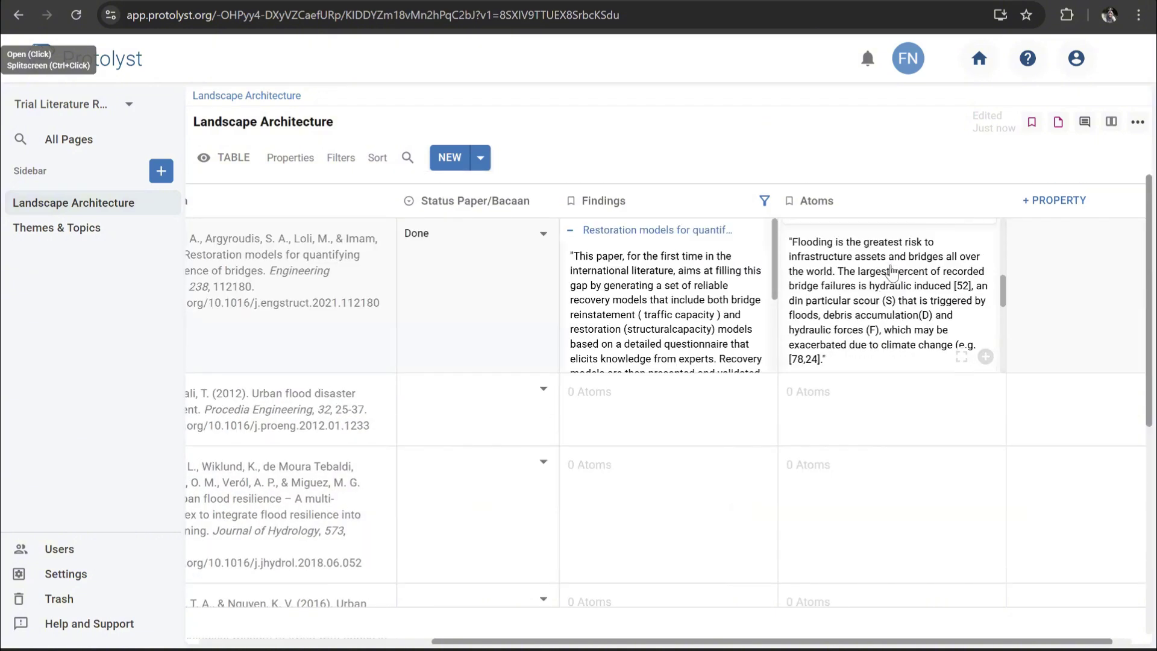
scroll(891, 272, down, 2)
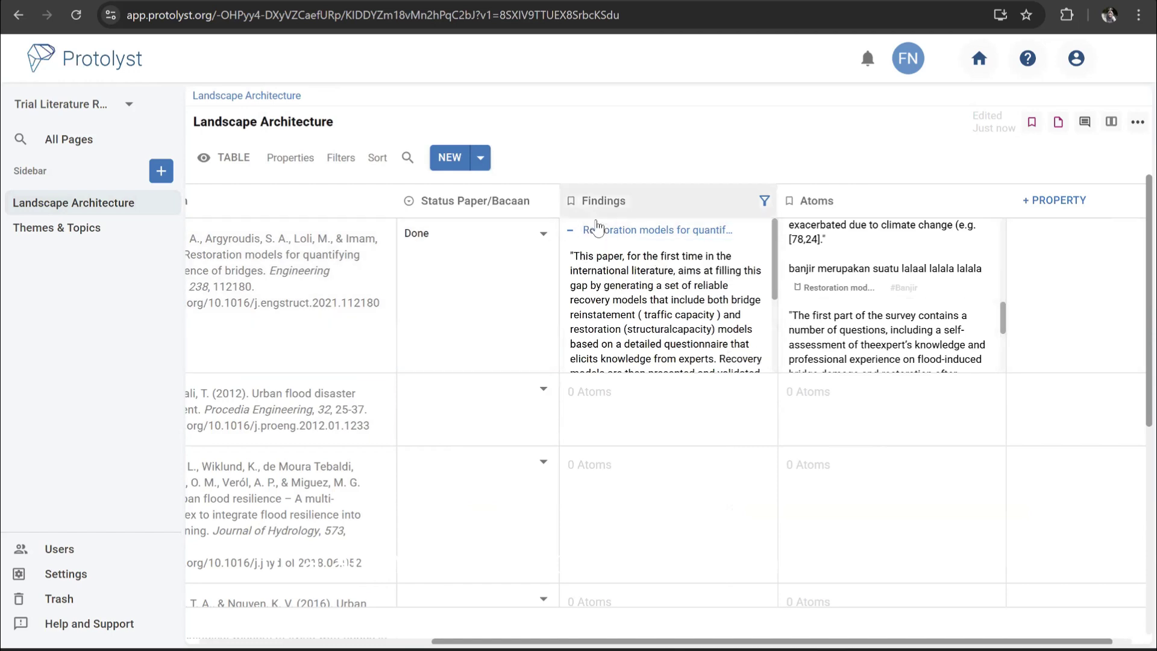
click(821, 205)
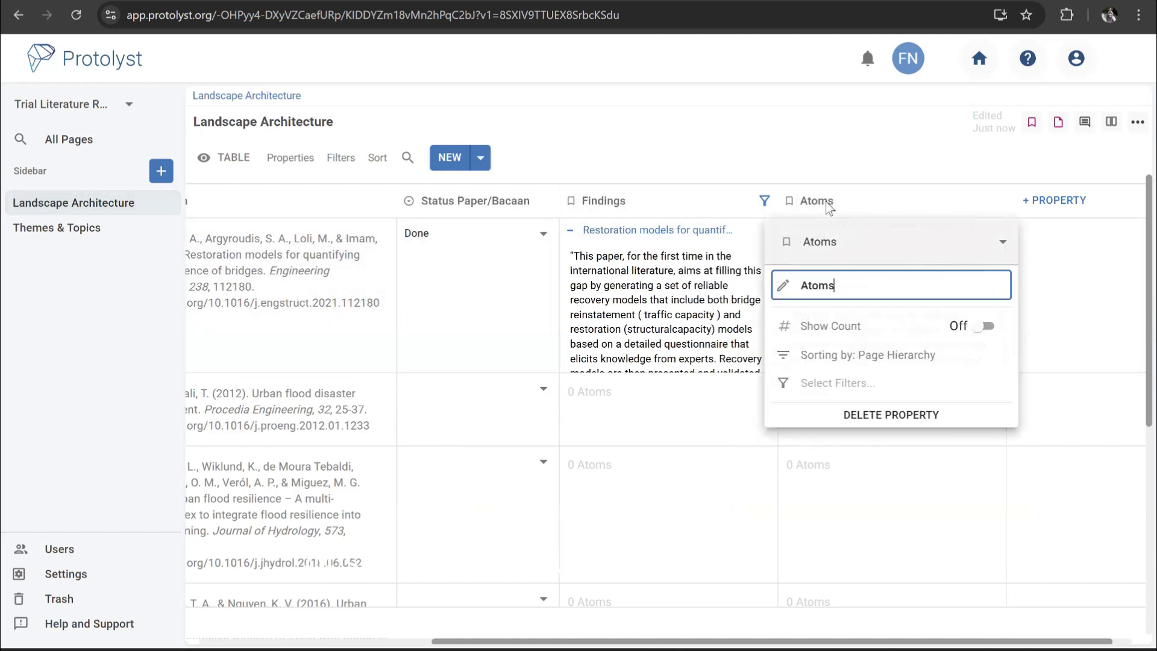
double_click(820, 292)
text(Ban)
Filter the Banjir column by the Banjir page from Themes & Topics
click(834, 383)
text(banjir)
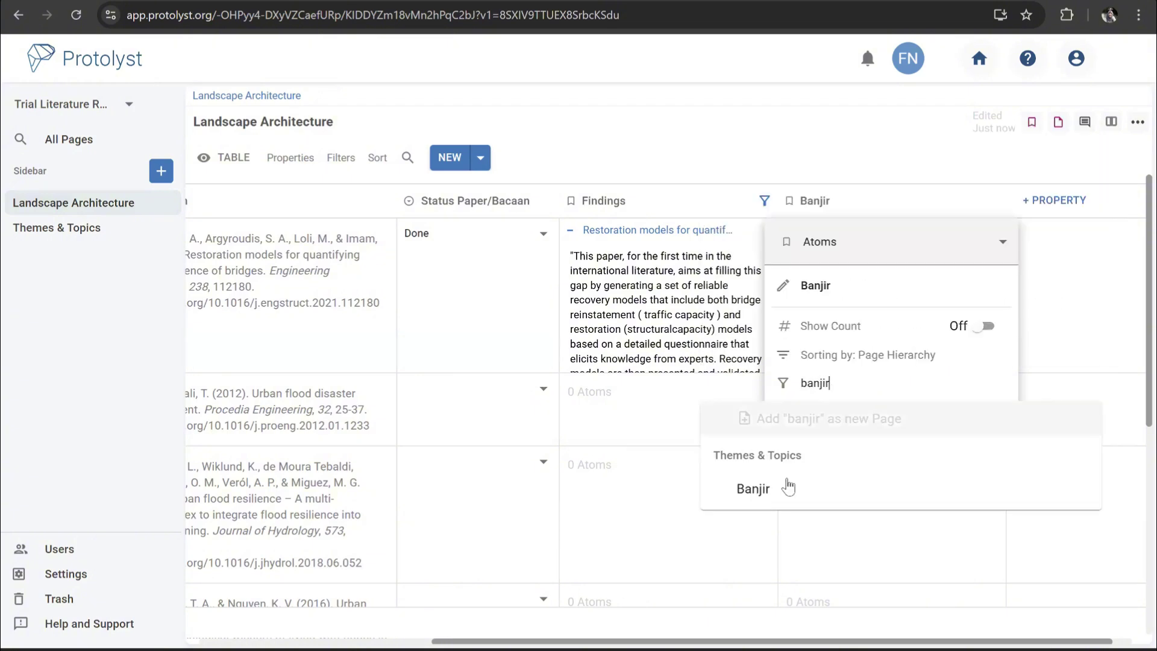
click(770, 493)
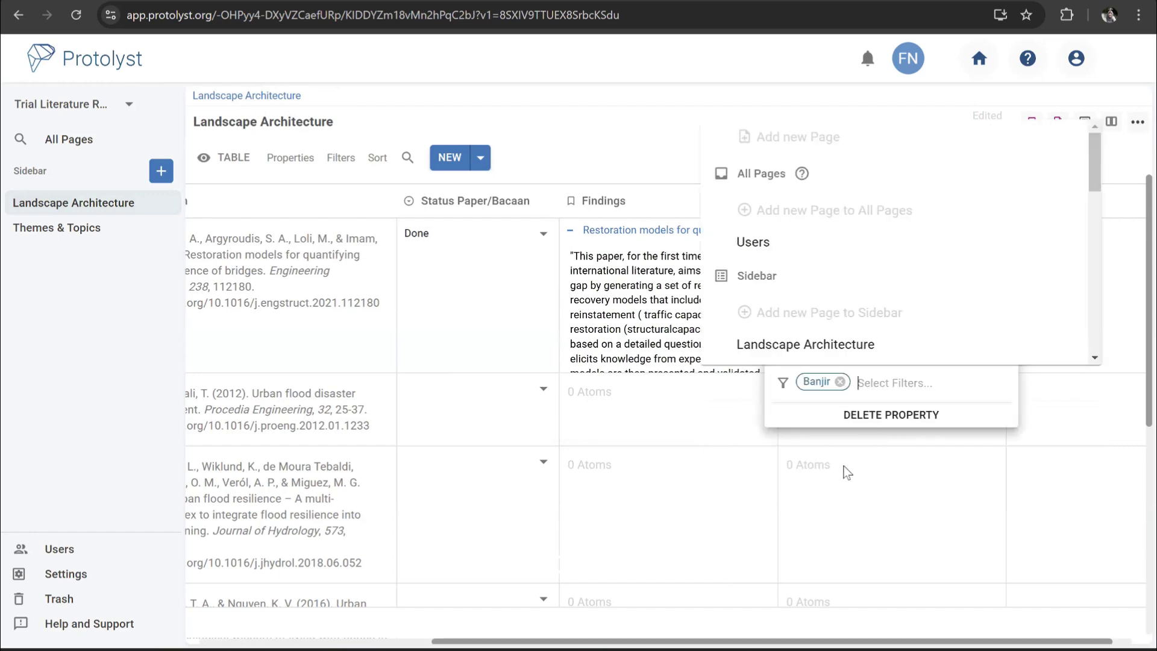
click(842, 470)
Review the filtered Findings and Banjir columns across all papers, and view the page options that include Save as CSV
scroll(894, 302, up, 5)
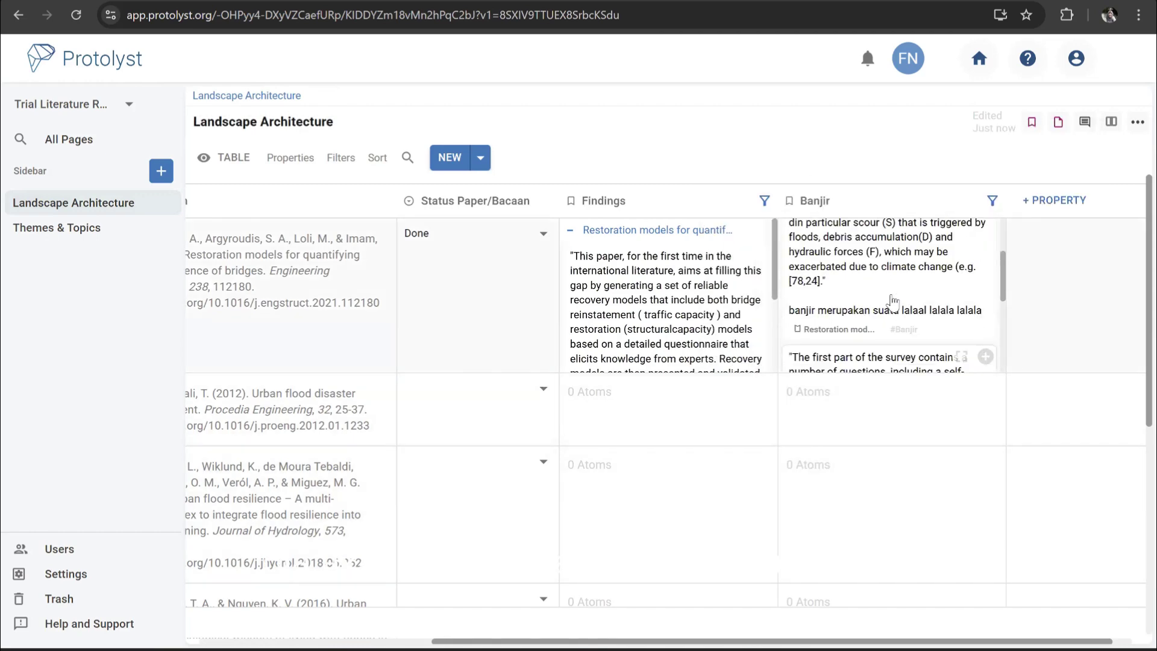
scroll(843, 313, down, 6)
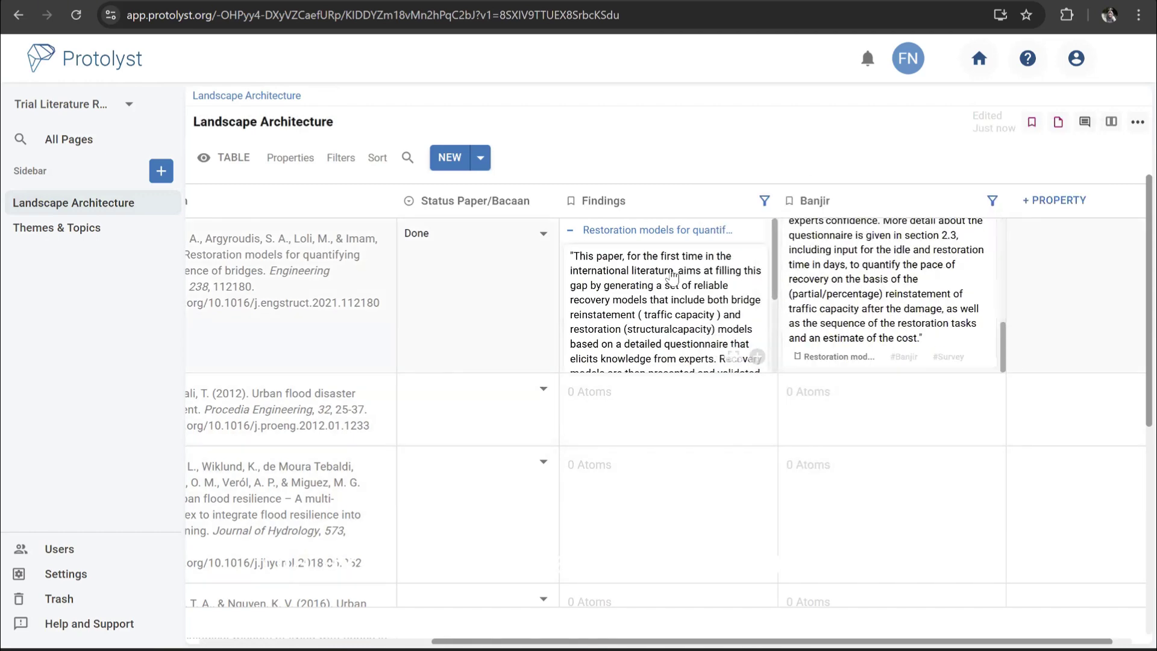
scroll(852, 341, up, 2)
scroll(852, 342, up, 3)
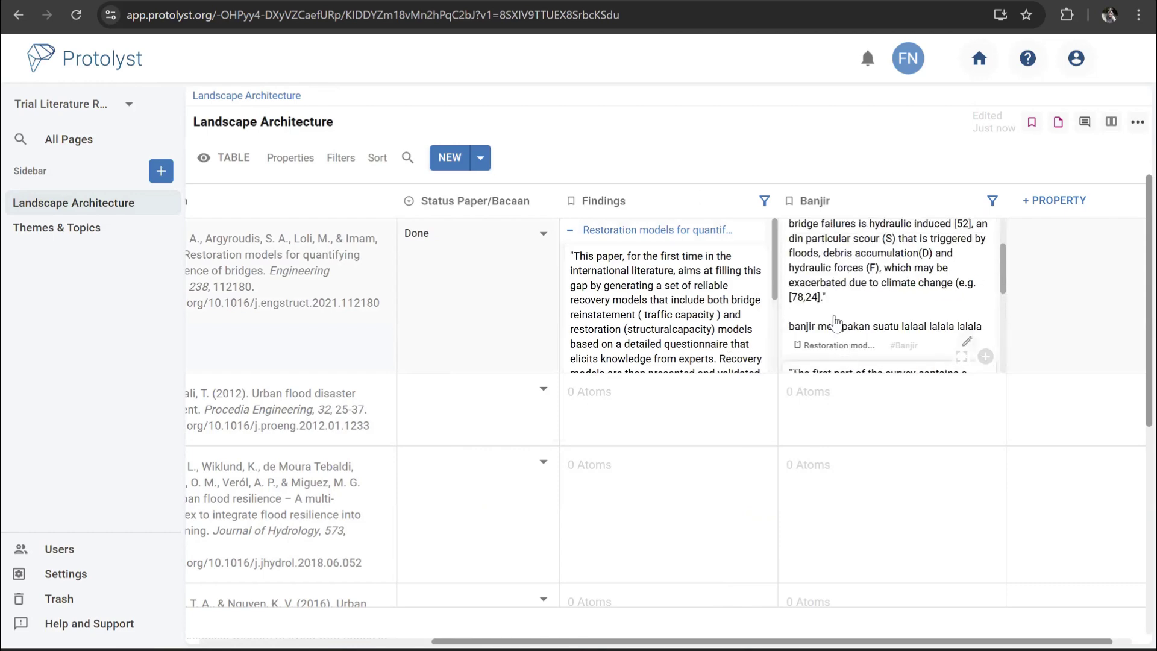
scroll(855, 333, up, 3)
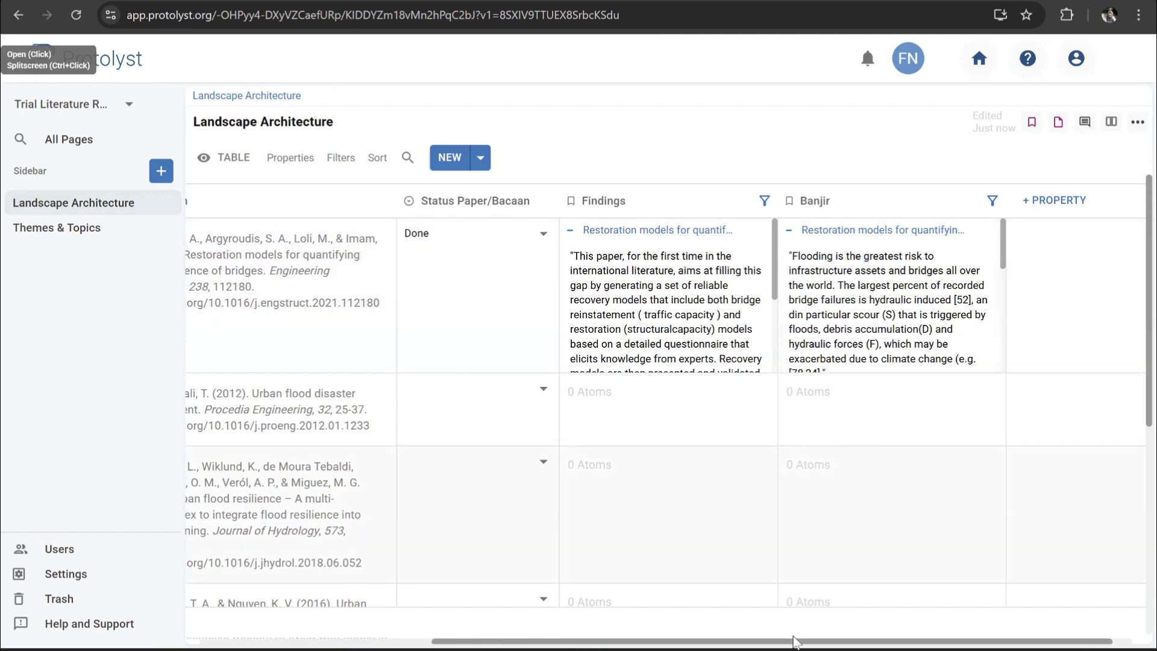
drag(791, 643, 537, 628)
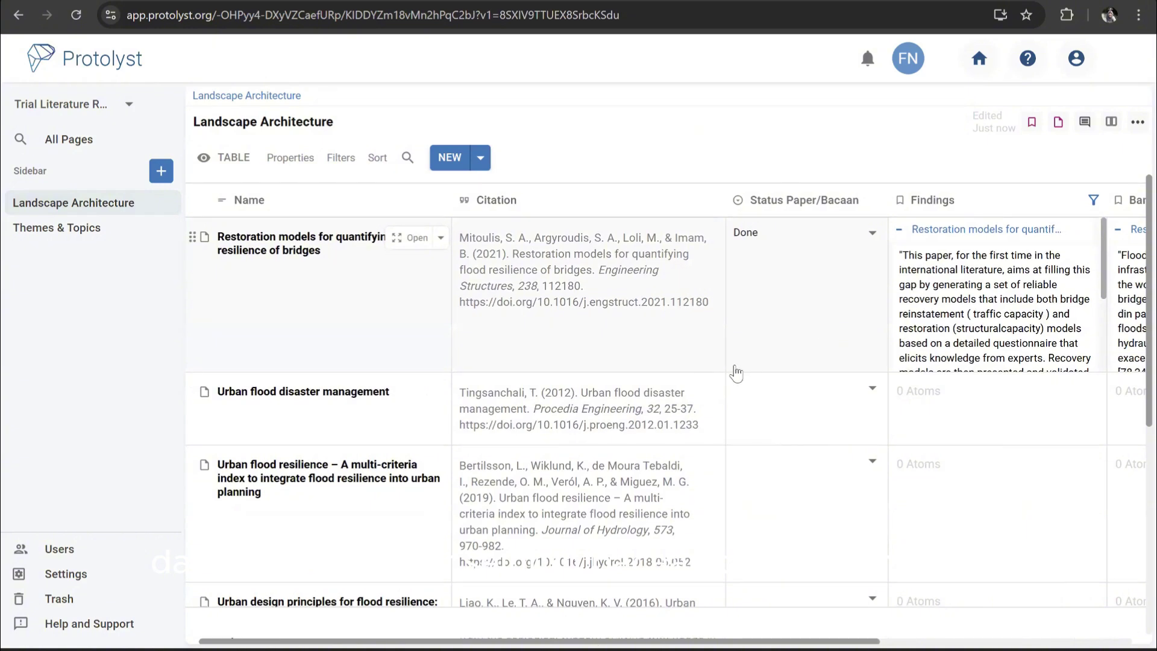
scroll(736, 375, down, 3)
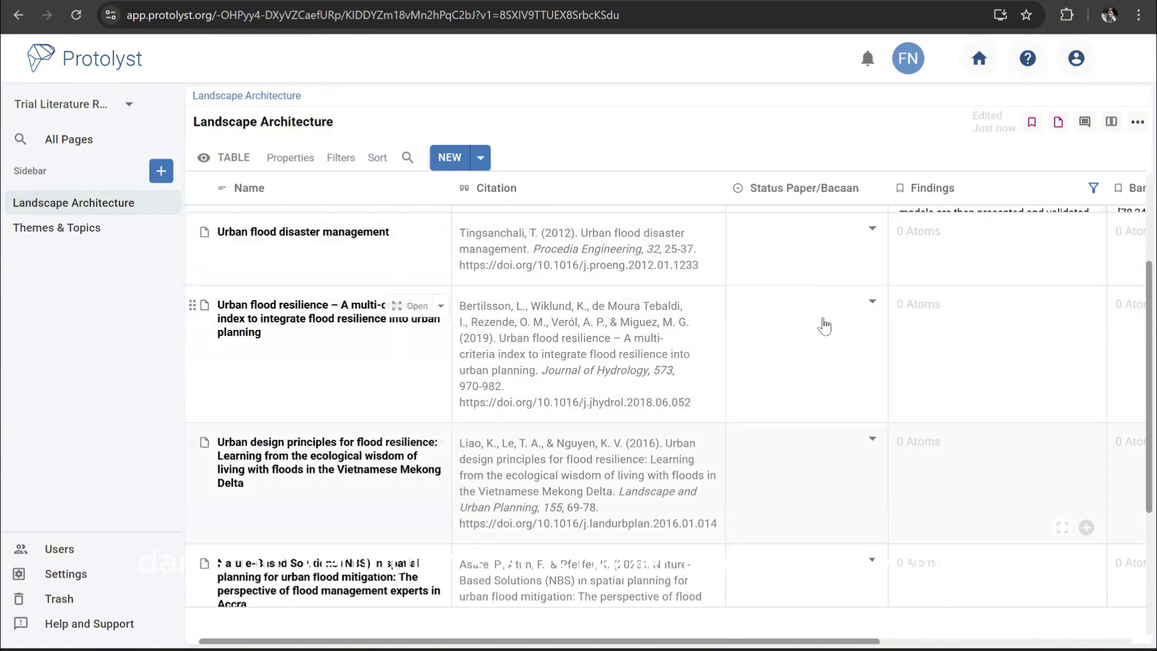
scroll(810, 391, down, 4)
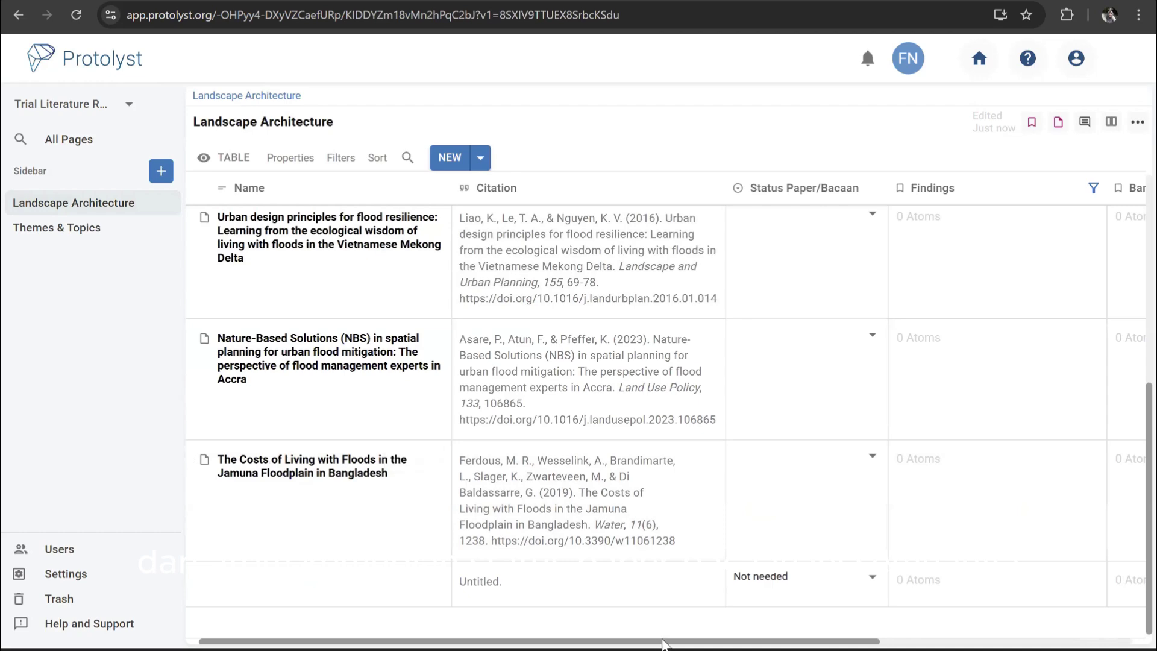
drag(663, 641, 1014, 641)
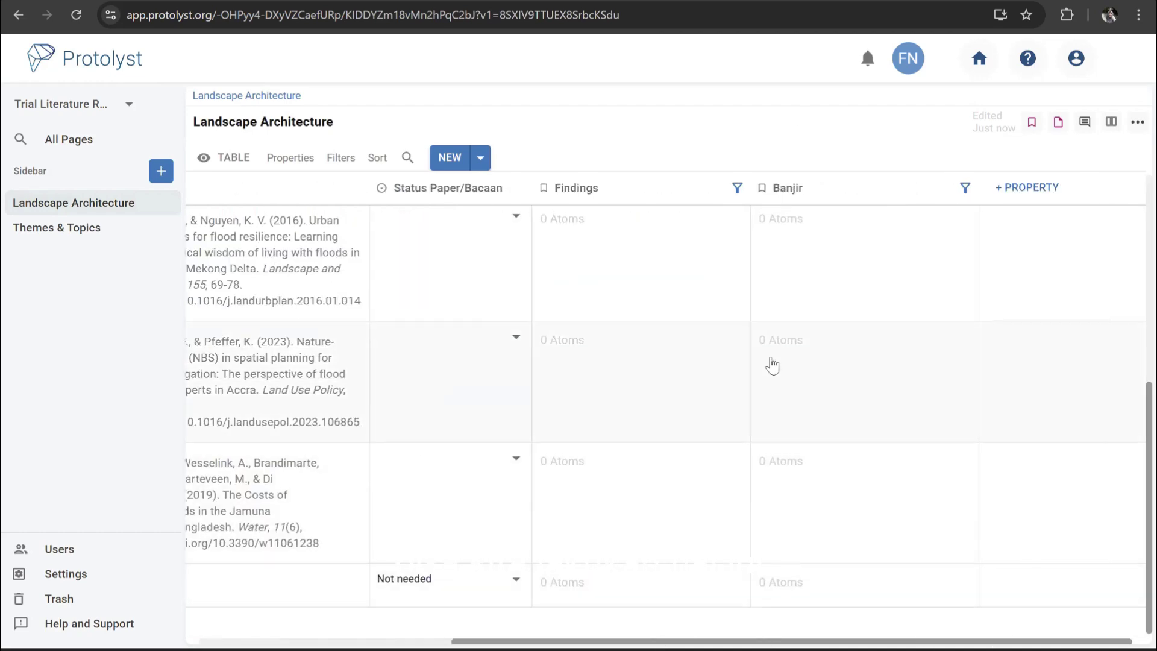
scroll(771, 364, up, 7)
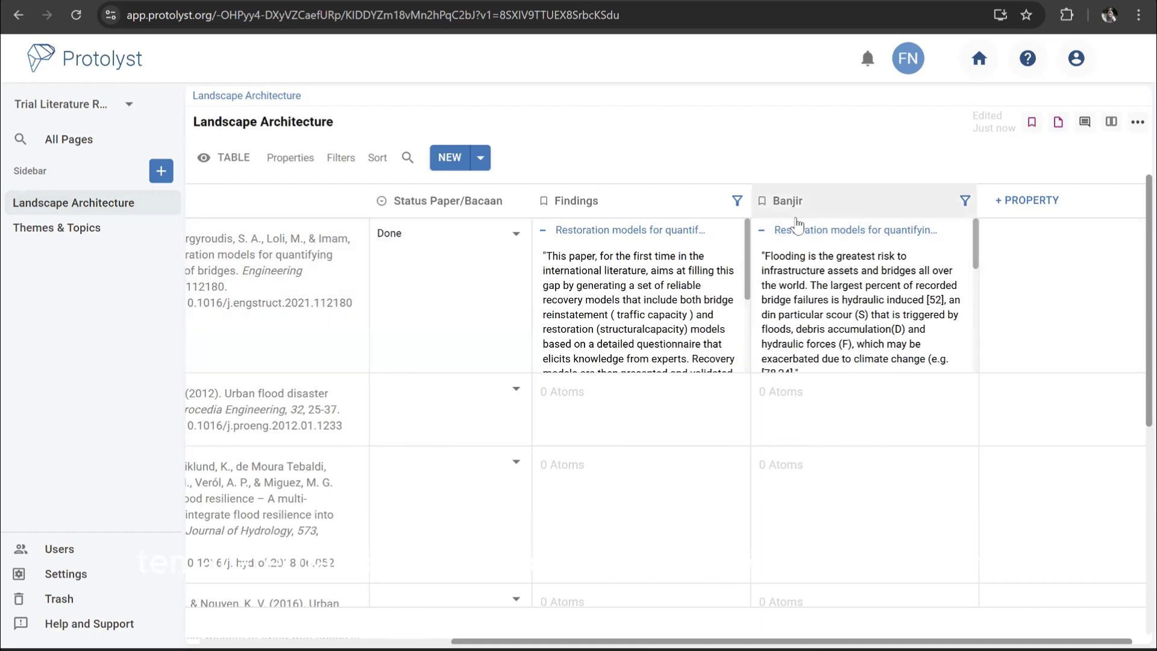
scroll(748, 271, down, 4)
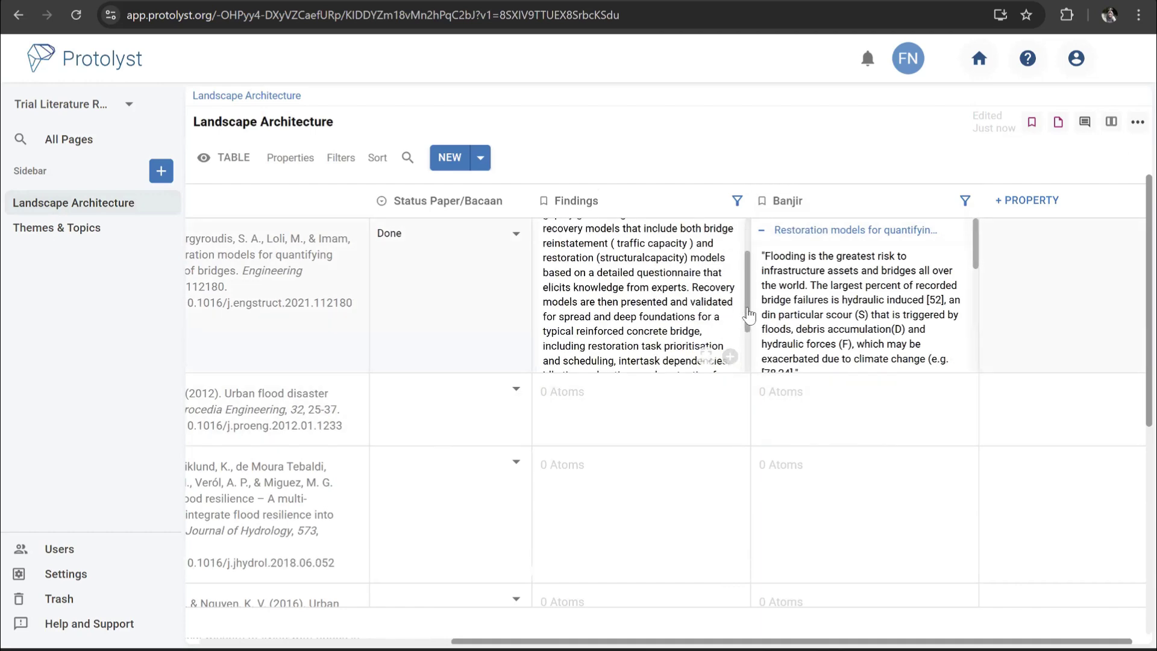
scroll(729, 253, up, 4)
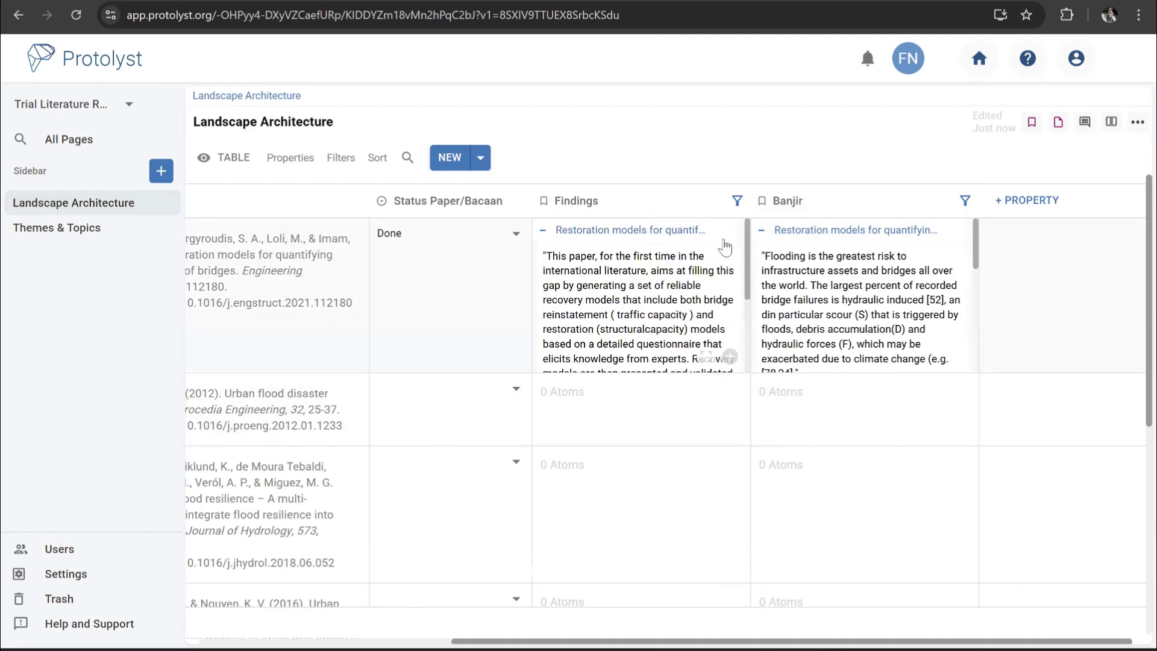
click(1137, 124)
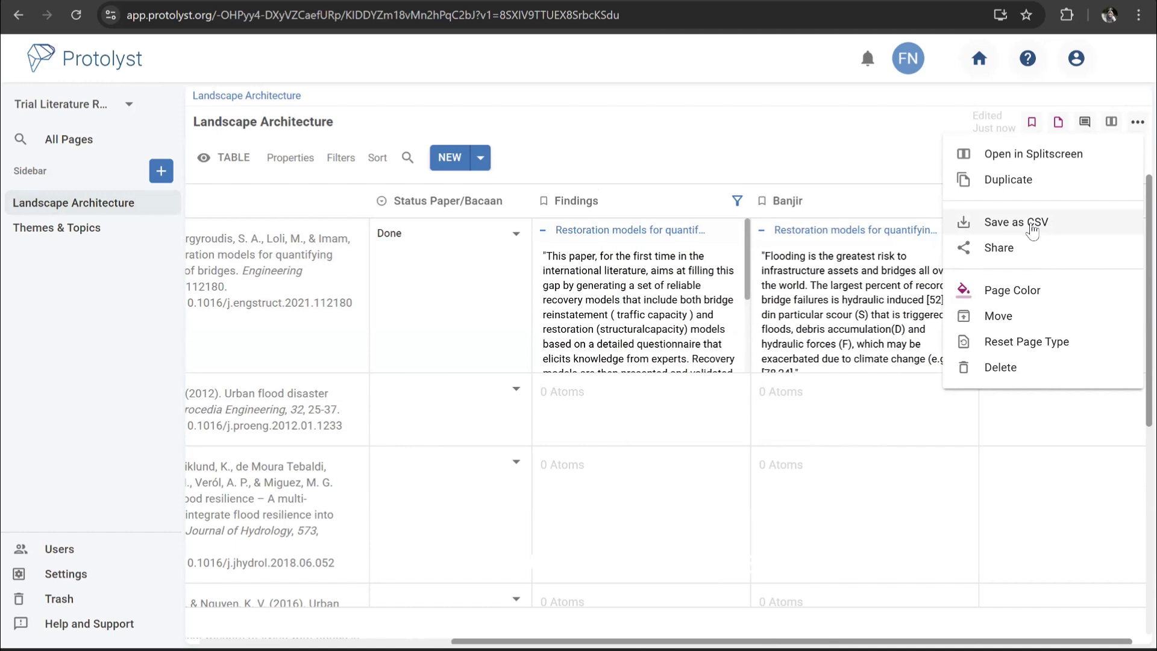
click(815, 156)
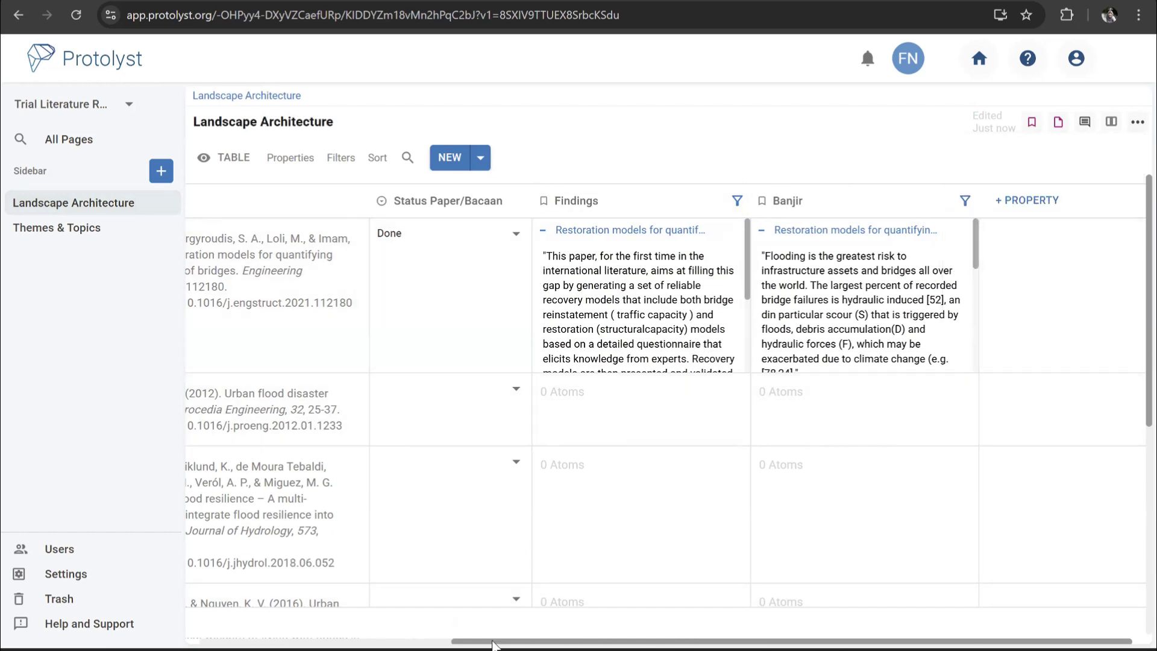
Create a new sidebar page titled Arsitektur Kota and set its type to table
scroll(386, 640, left, 2)
scroll(349, 640, left, 1)
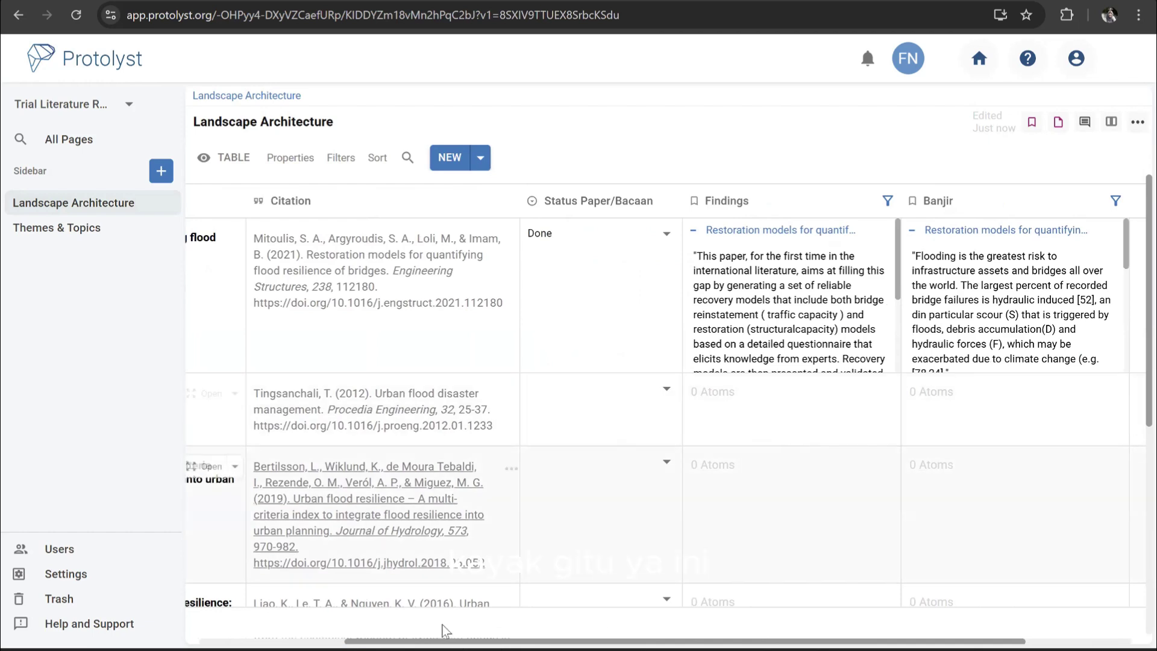
scroll(333, 640, left, 4)
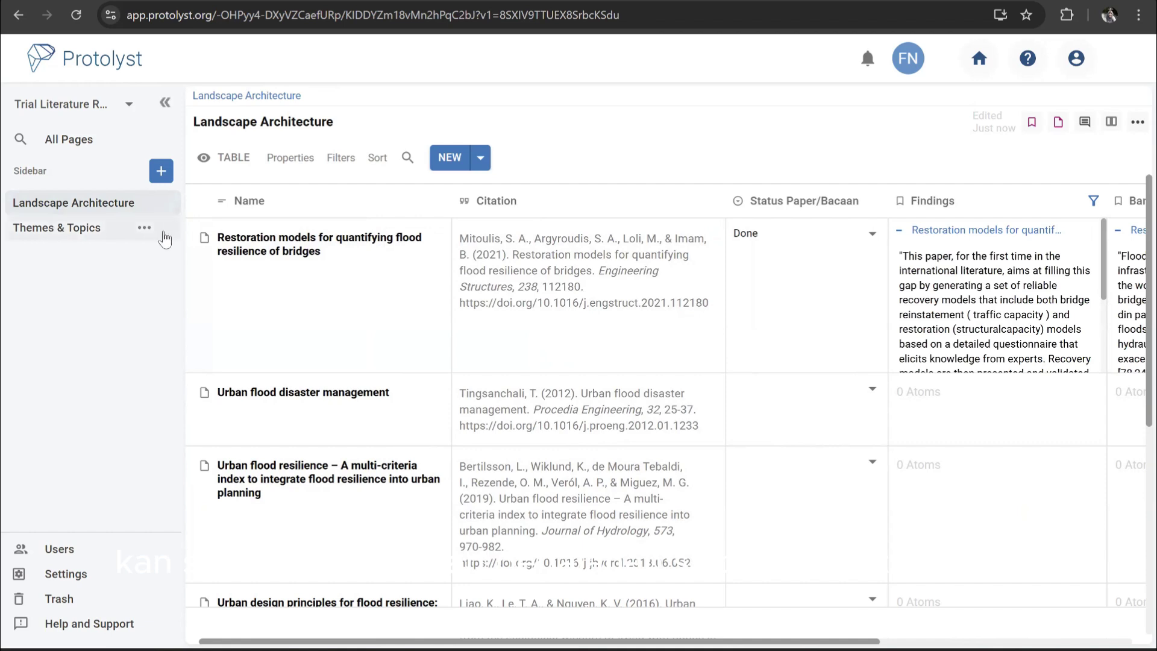
click(164, 181)
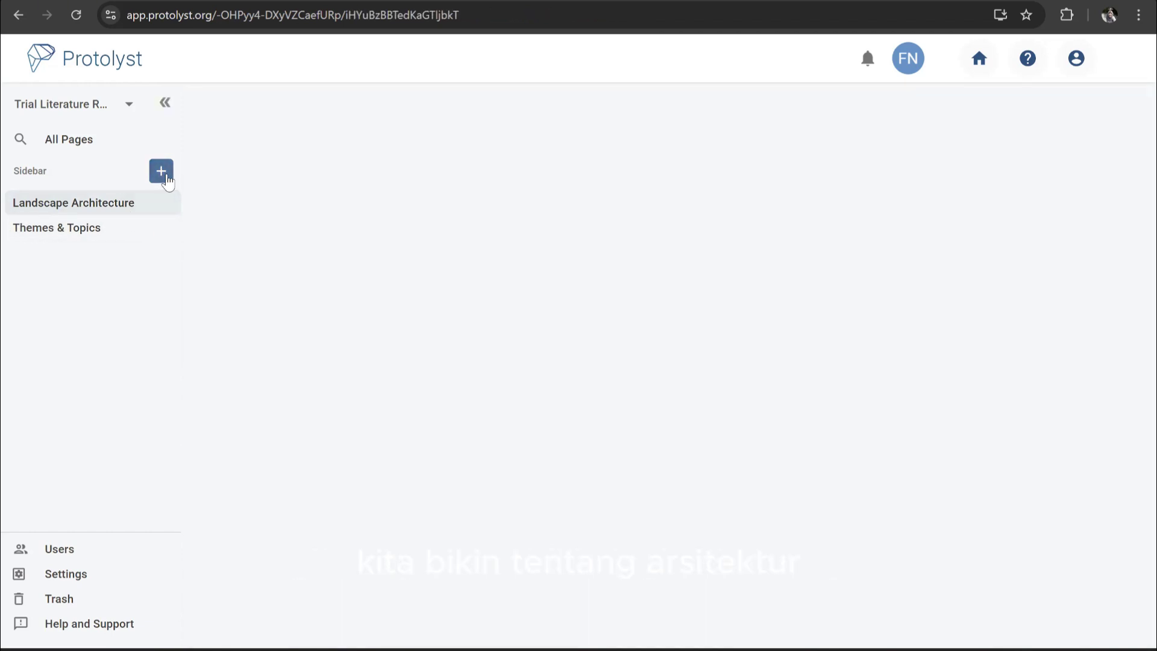
text(ARsitek)
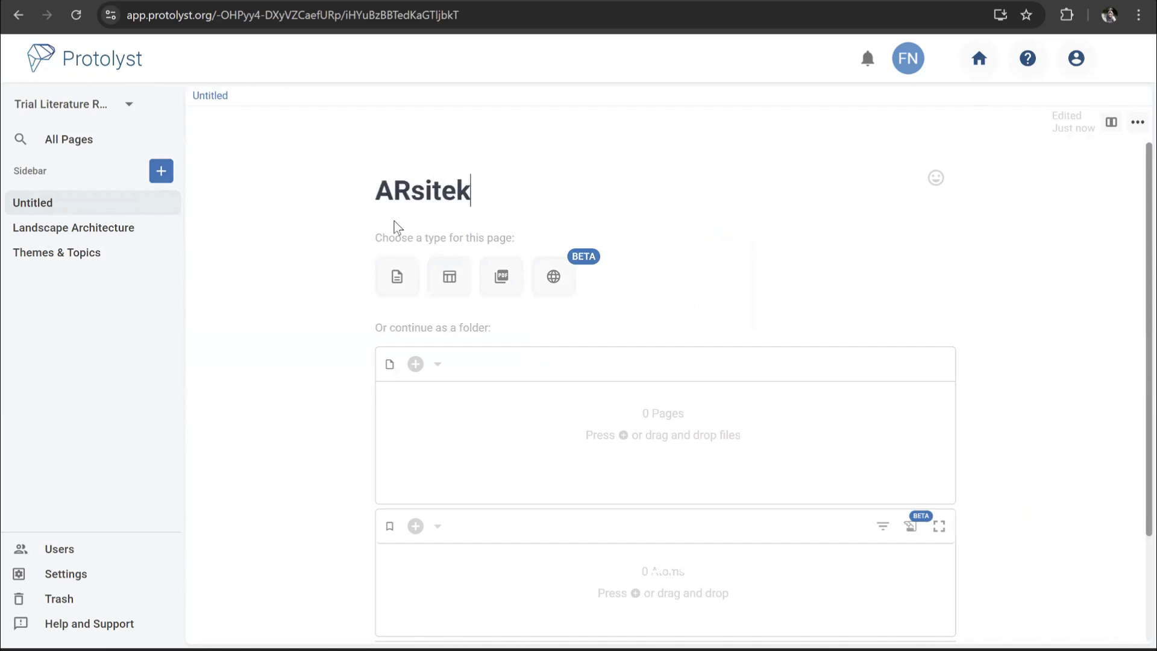
text(tur Kota)
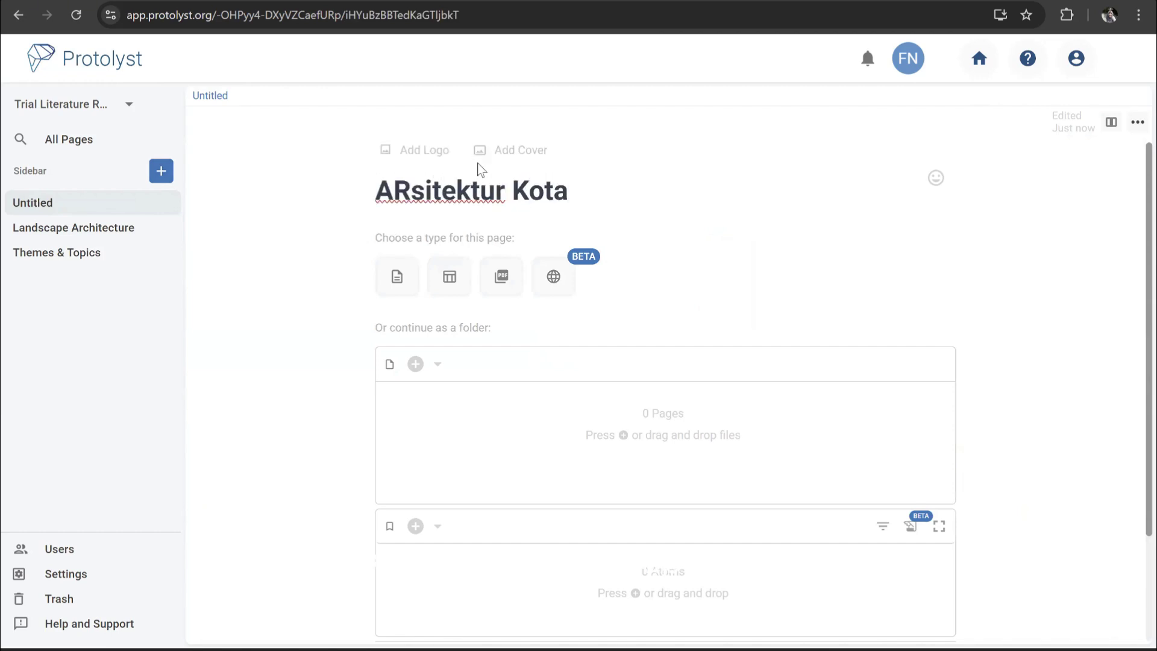
drag(389, 192, 404, 192)
text(r)
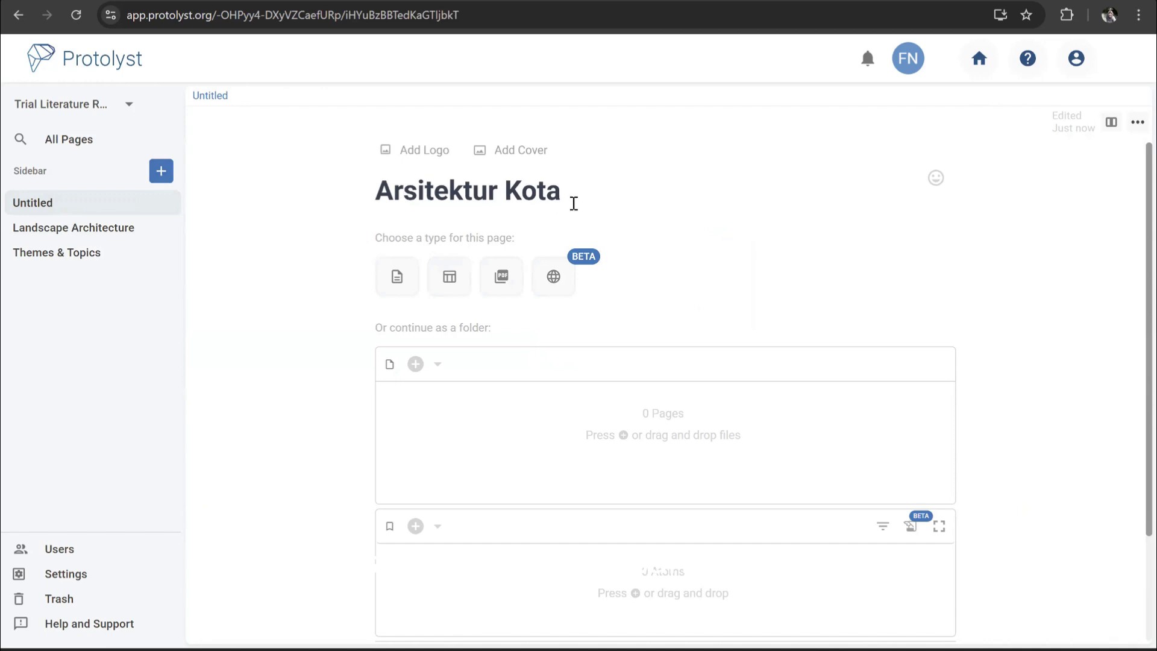
click(459, 284)
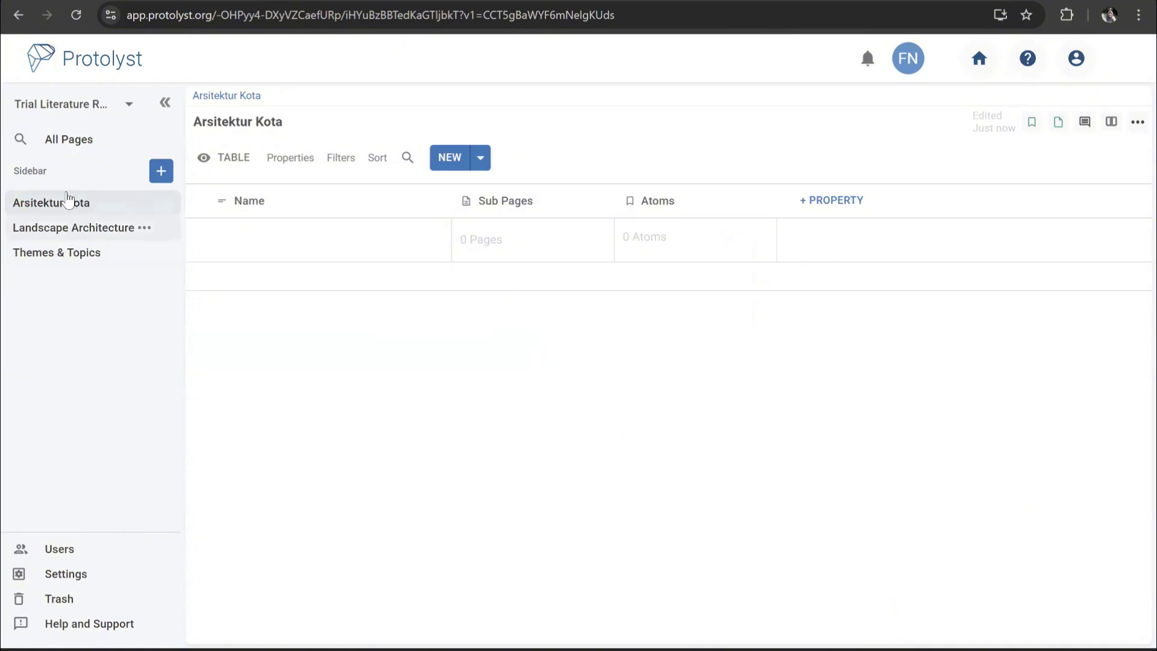
Open the Themes & Topics table and widen its Atoms column to roughly twice its width
click(68, 256)
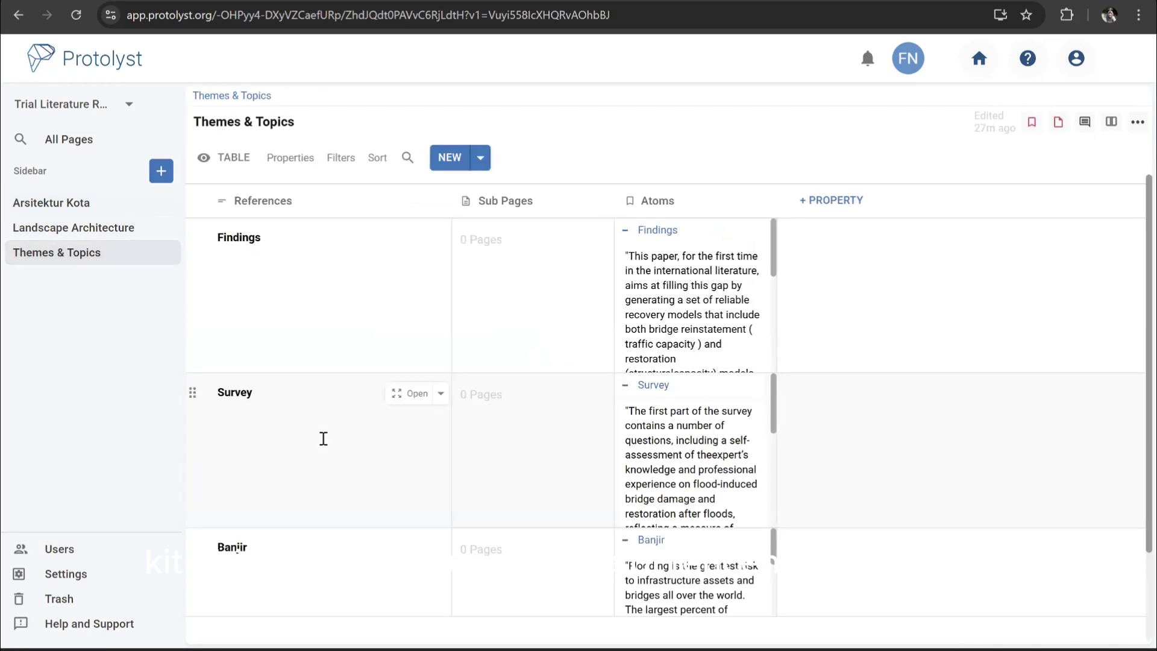
scroll(320, 431, down, 2)
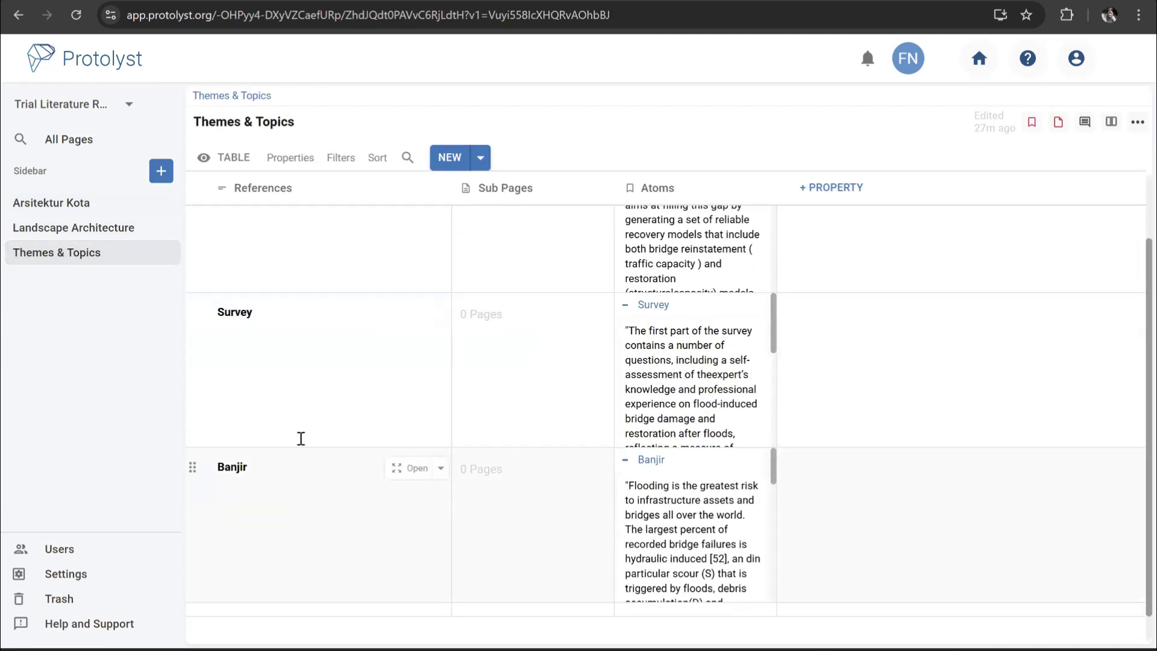
scroll(378, 396, up, 2)
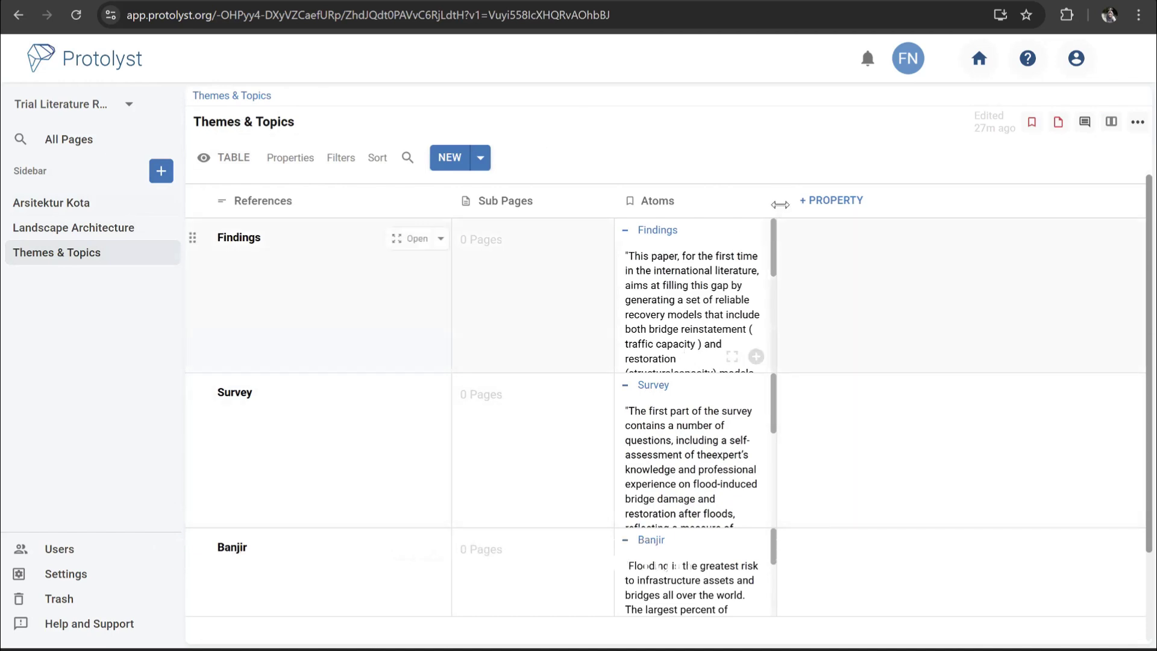
drag(776, 201, 948, 201)
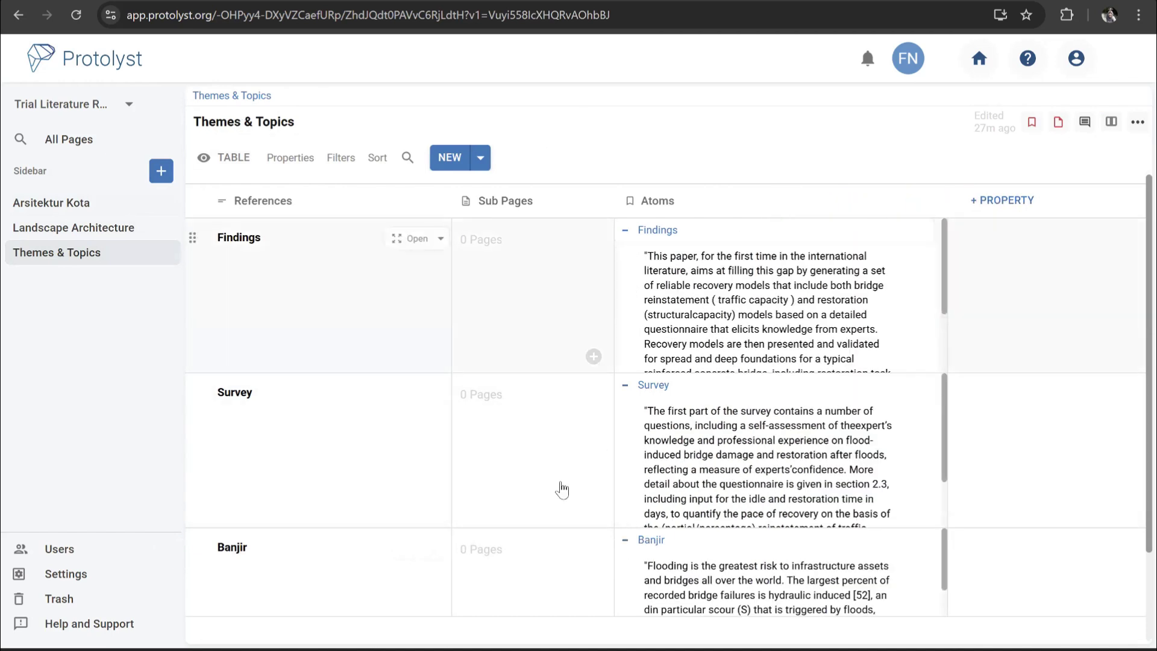
Open the Banjir page from Themes & Topics and examine its collected atoms with their source papers and tags
scroll(235, 413, down, 1)
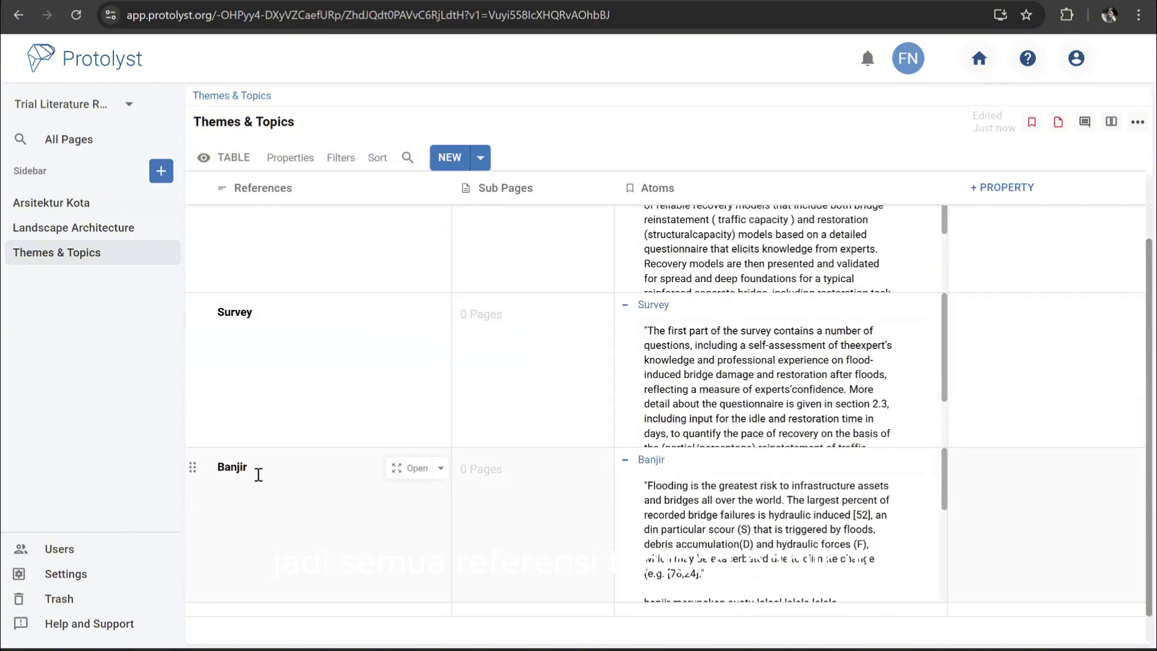
click(398, 476)
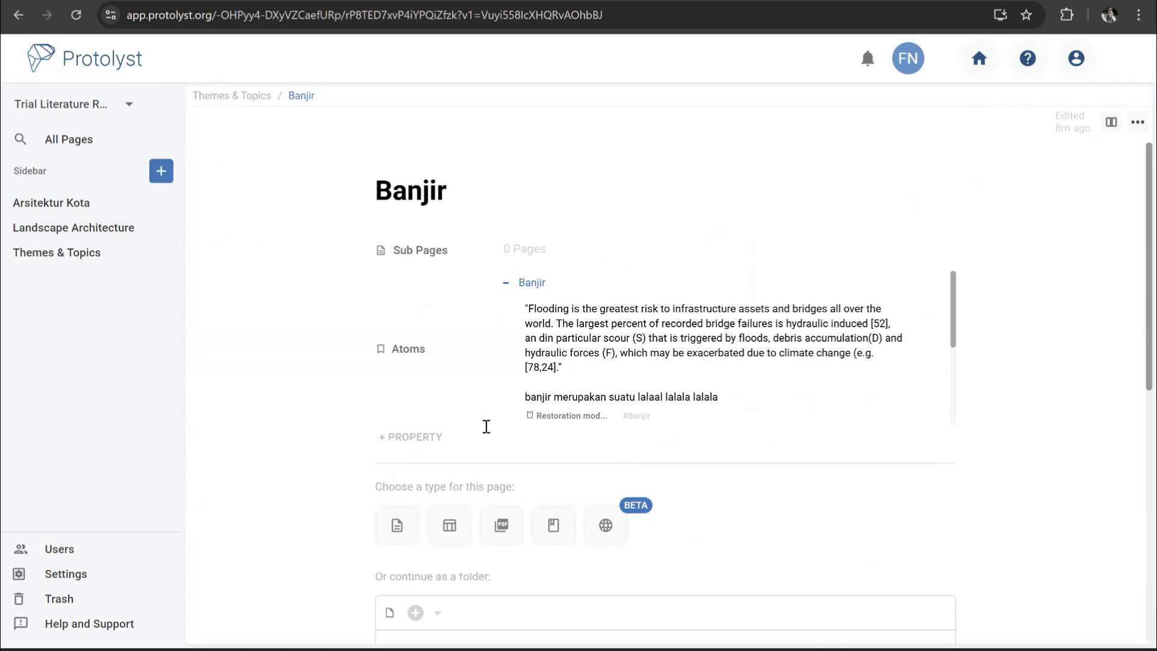
scroll(554, 360, down, 2)
scroll(612, 323, down, 8)
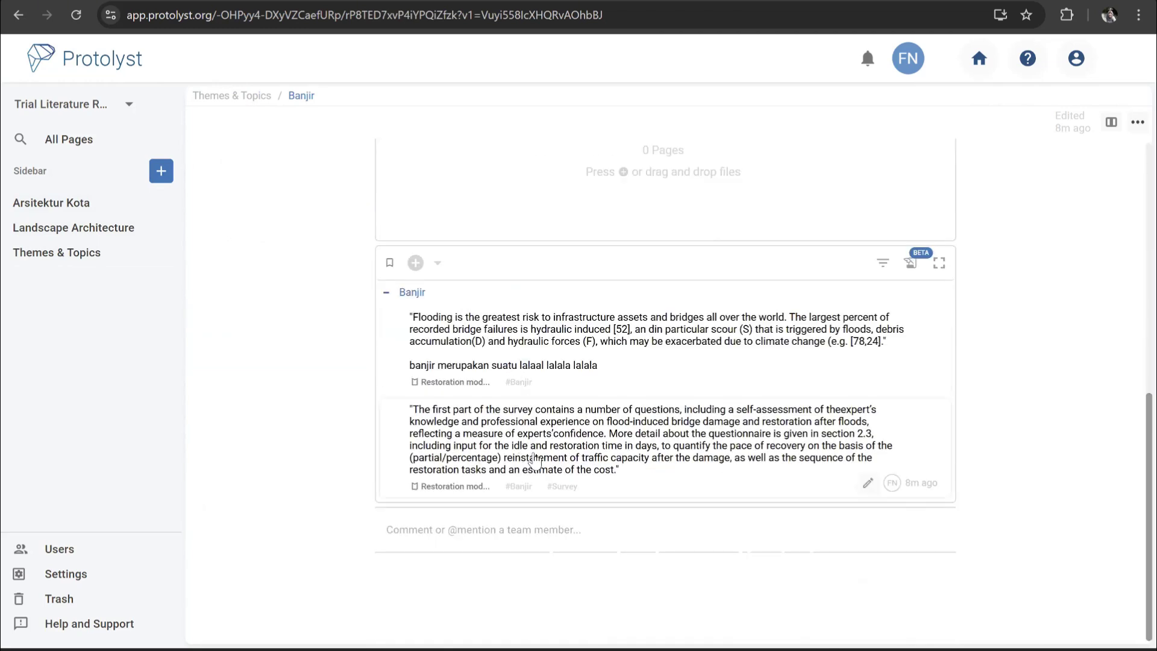
scroll(618, 365, up, 1)
scroll(618, 365, up, 5)
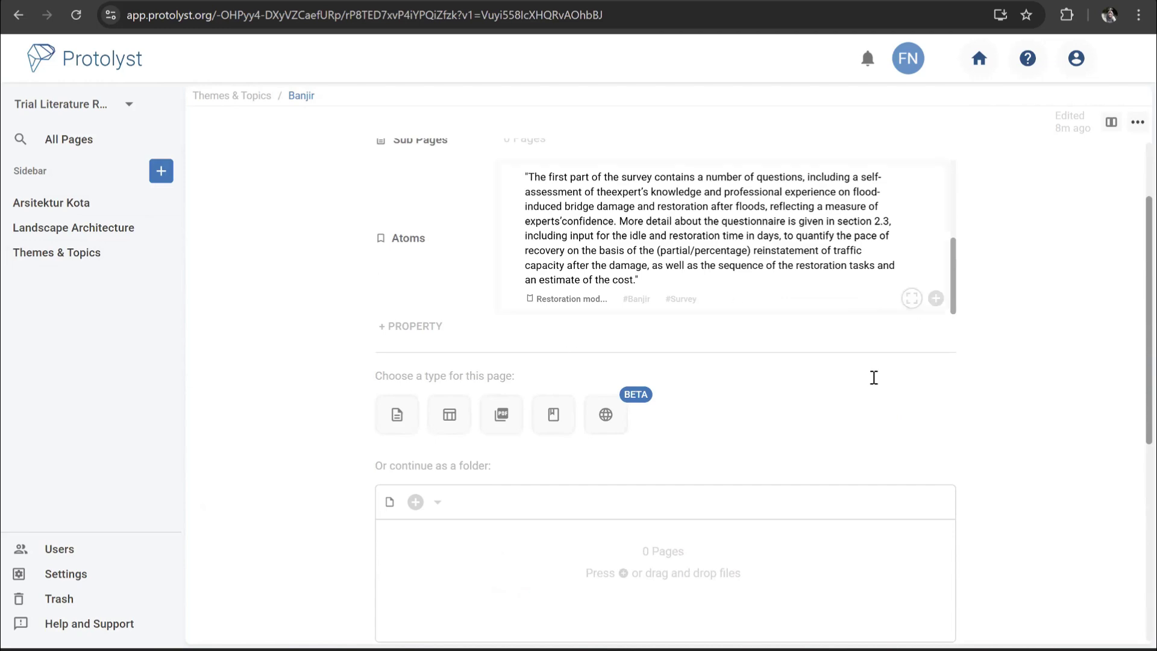
scroll(801, 347, up, 2)
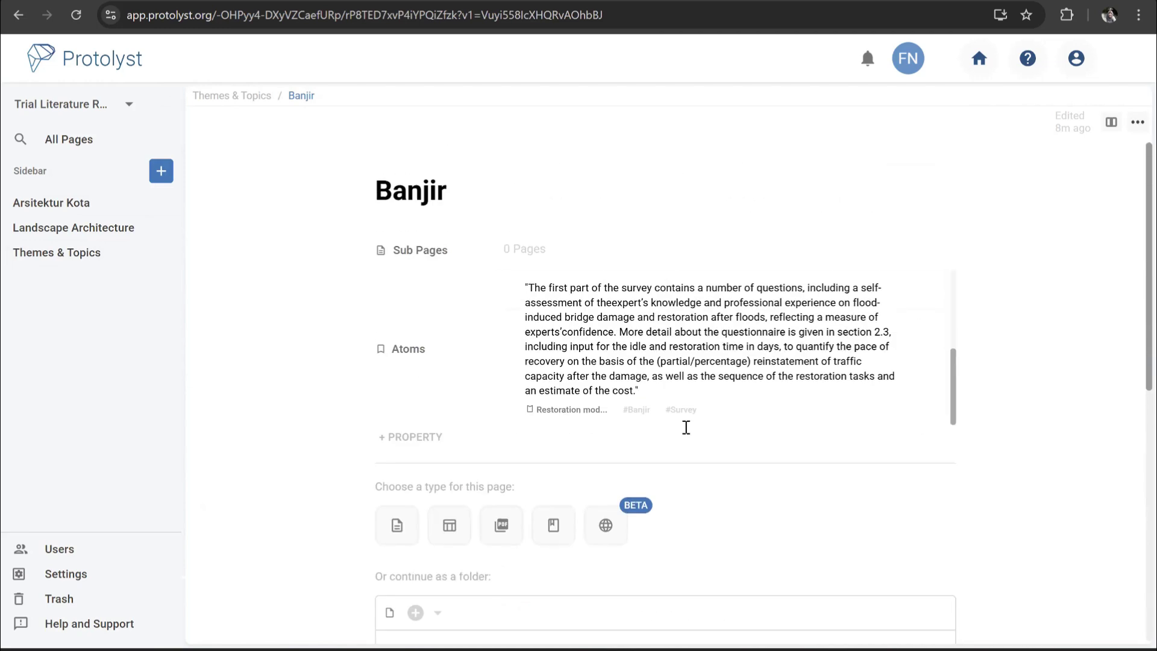
scroll(684, 426, down, 6)
scroll(589, 415, down, 2)
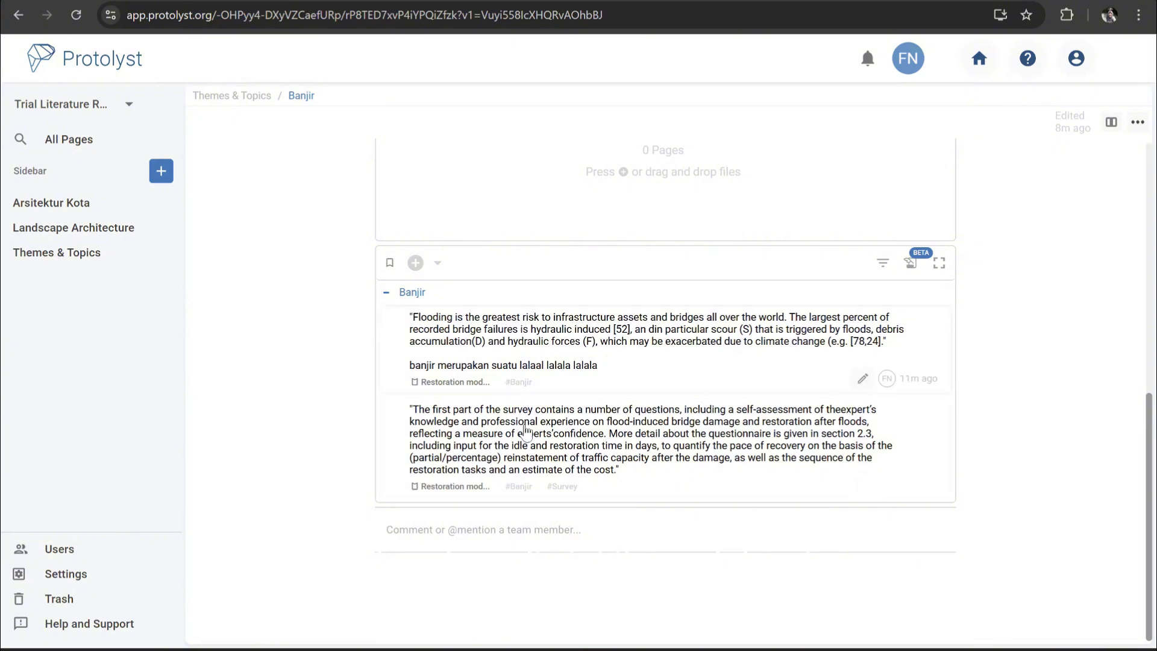
scroll(526, 429, up, 2)
scroll(527, 431, up, 6)
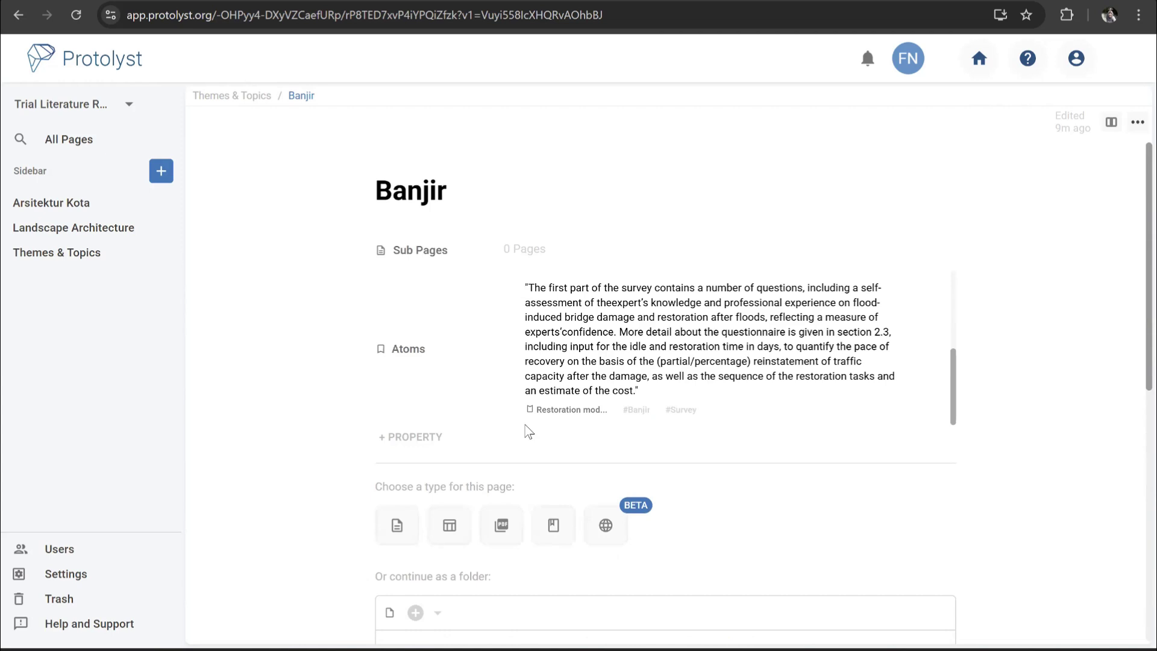